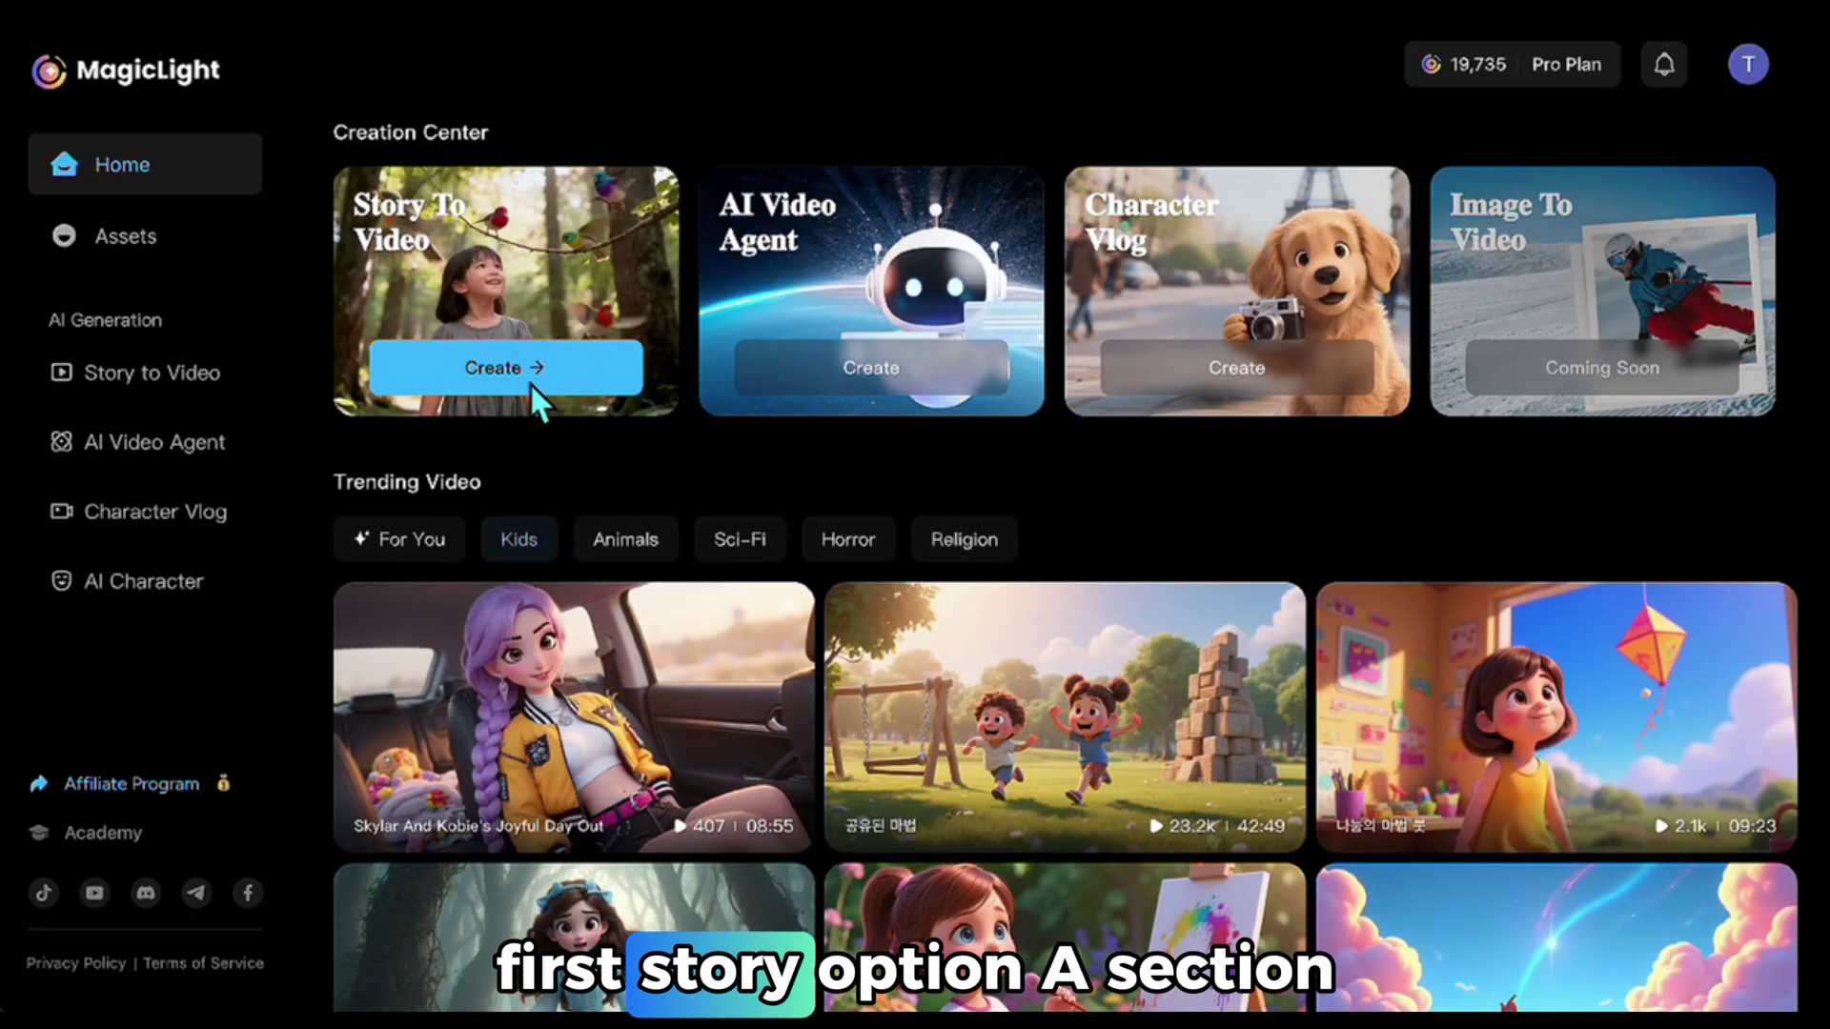
Start a Story to Video project with a 1-minute script prompt holding The Tired Little Dog idea.
{"action": "left_click", "coordinate": [530, 383]}
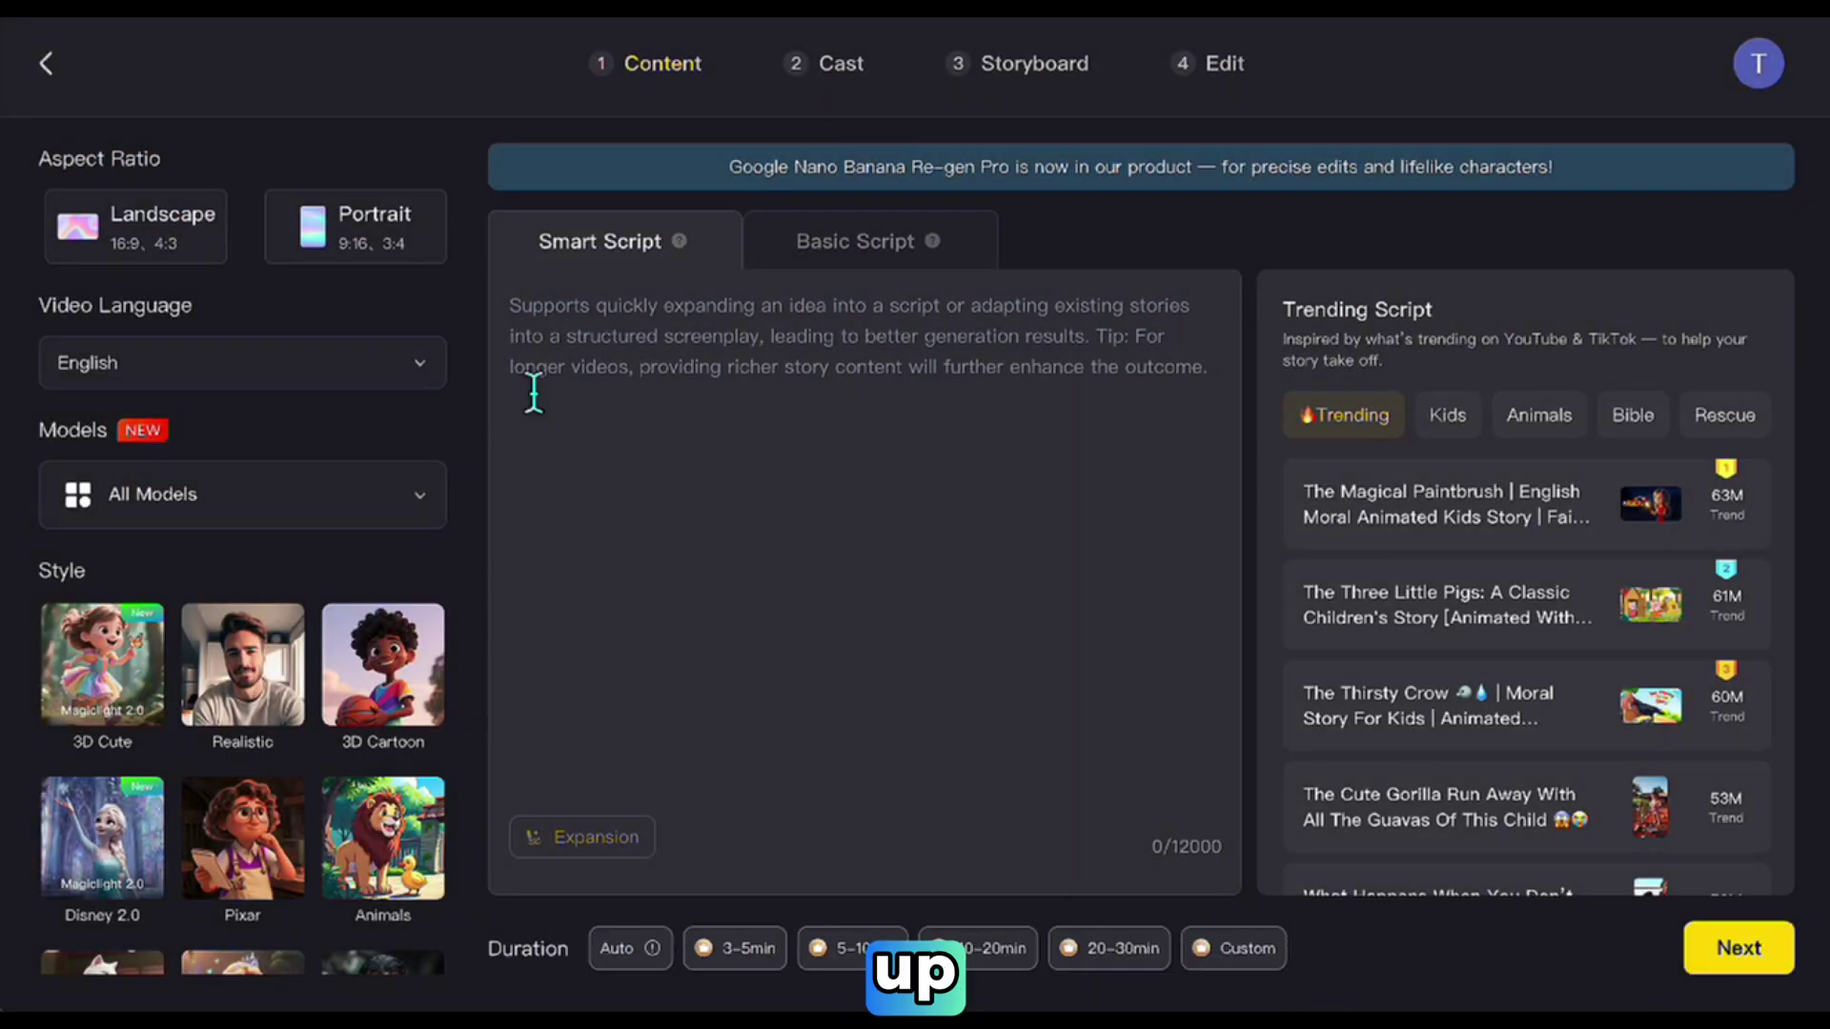
{"action": "left_click", "coordinate": [825, 250]}
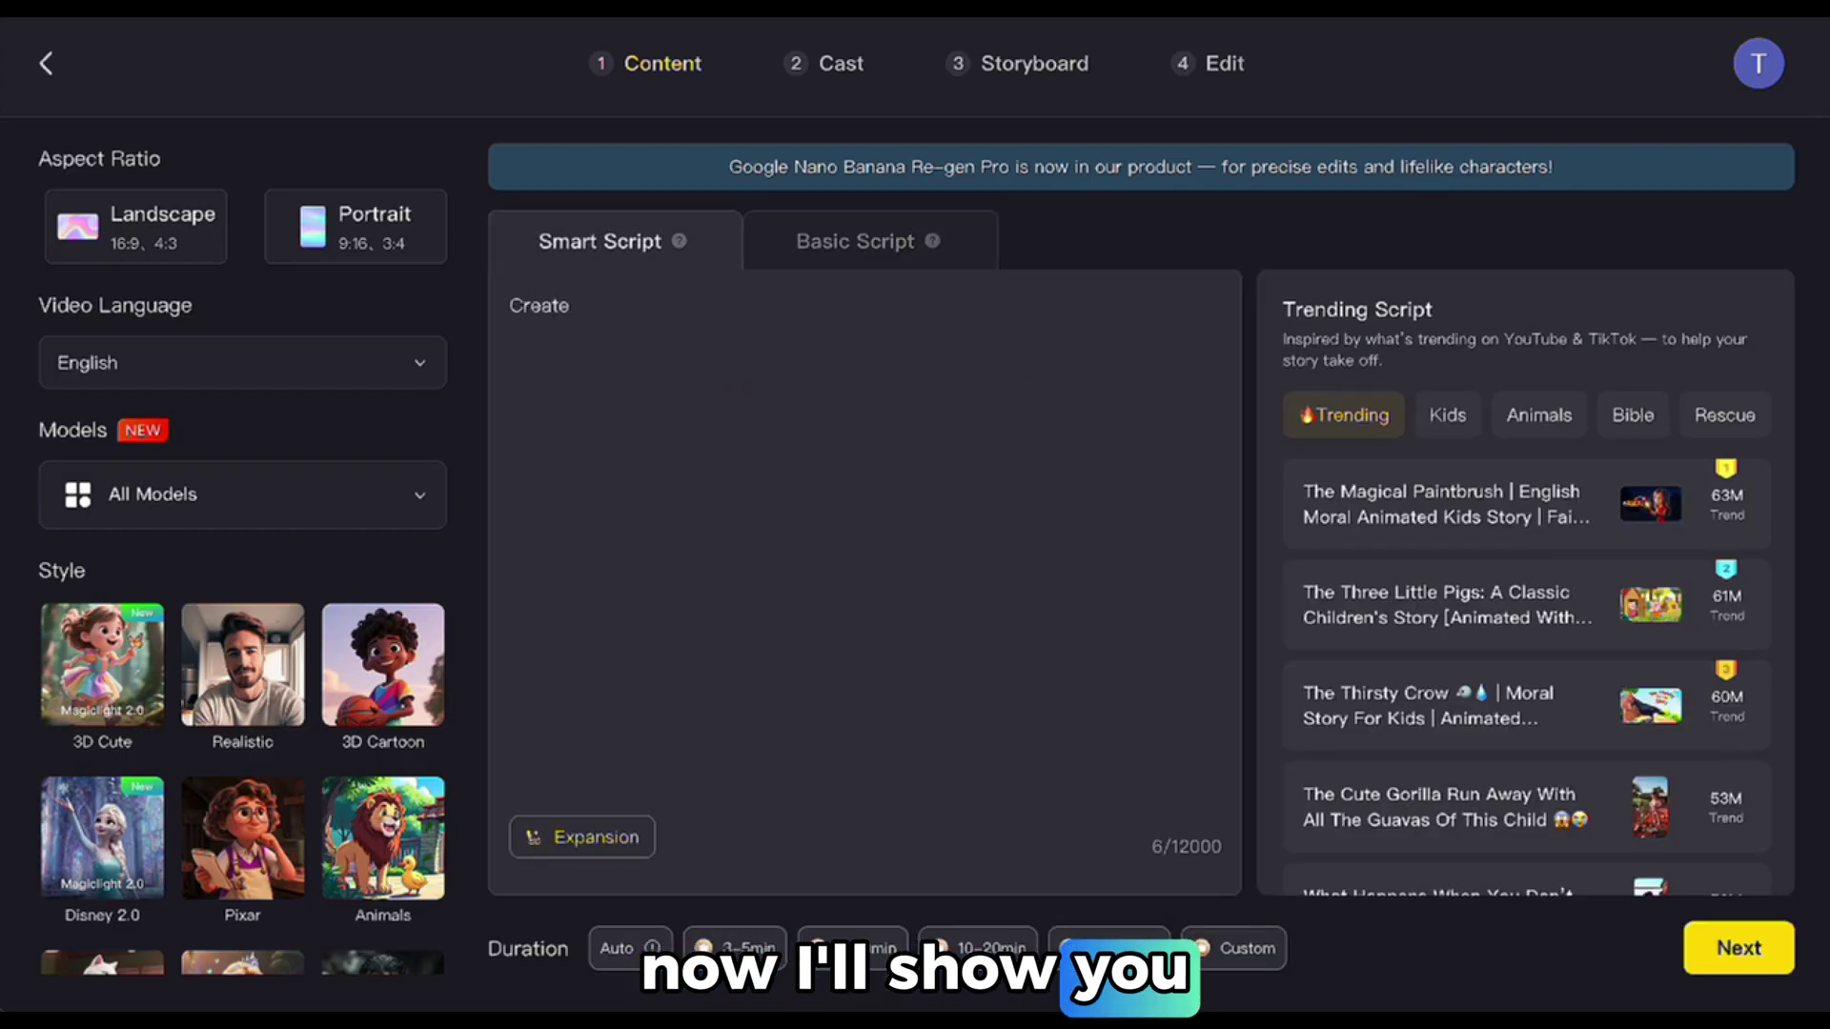
{"action": "type", "text": "a 1 minute script for the followi"}
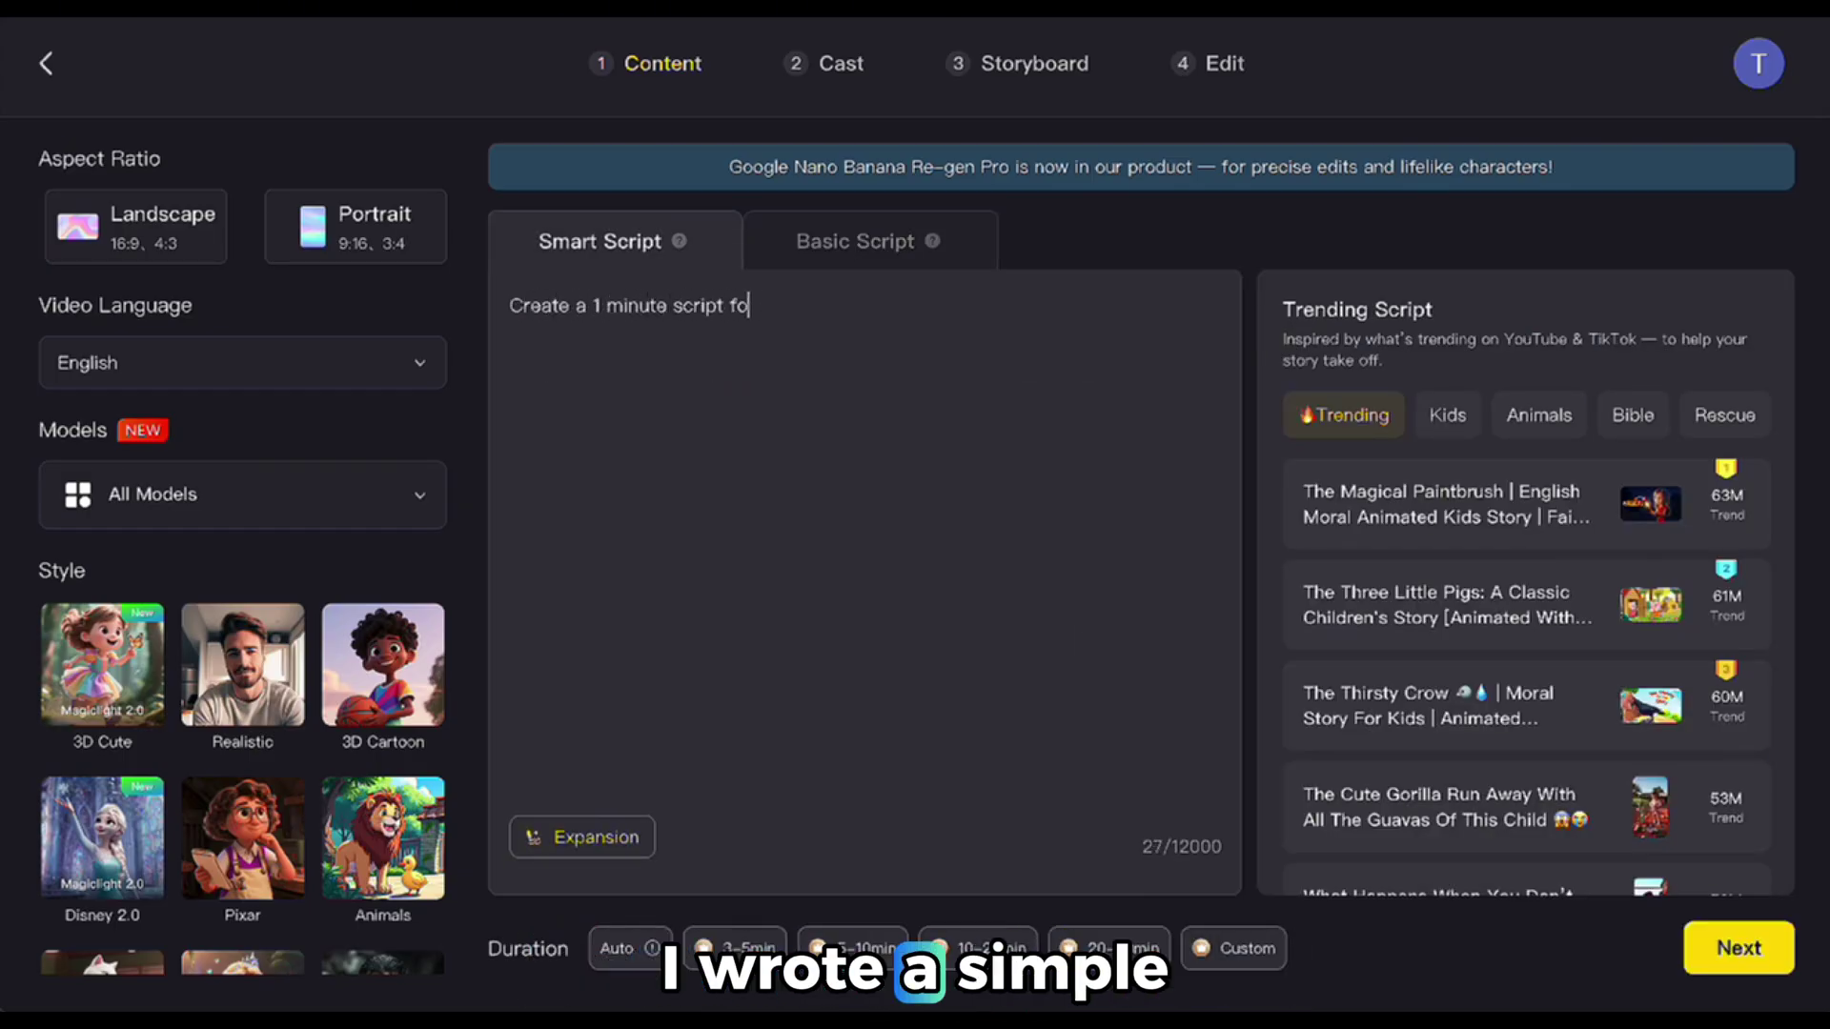
{"action": "type", "text": "ng idea:"}
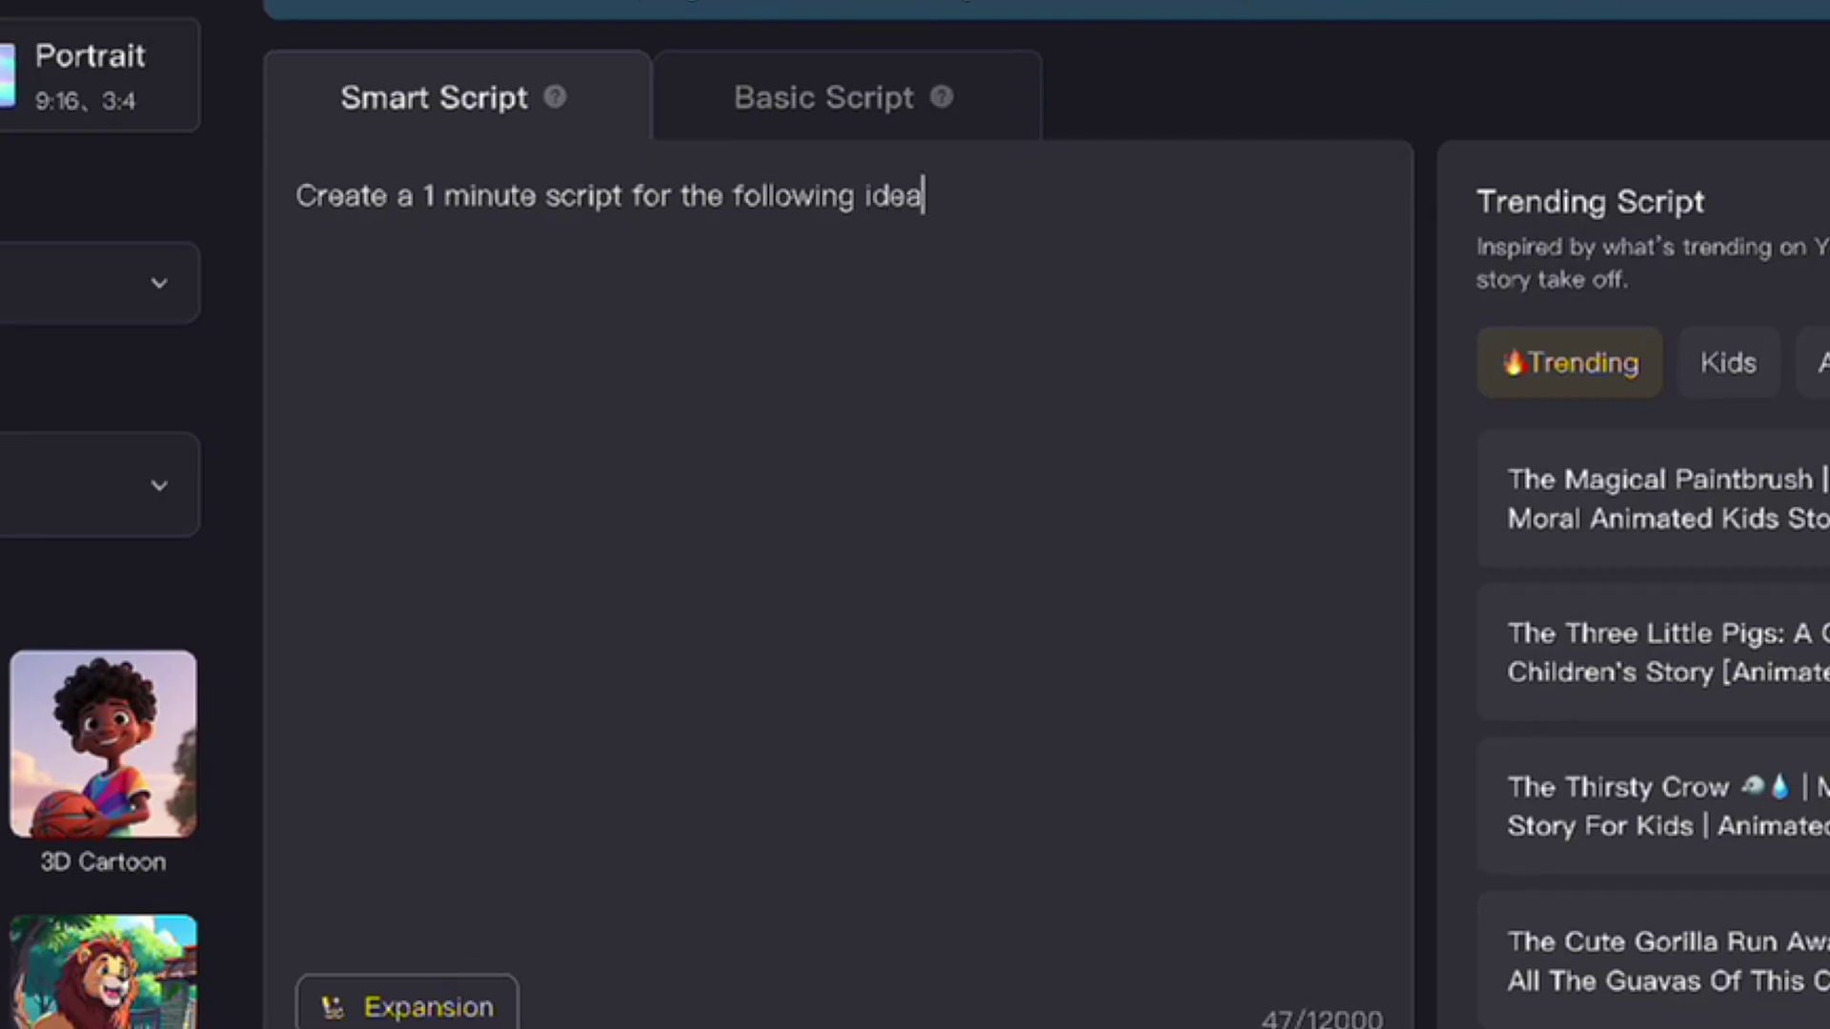
{"action": "type", "text": "The Tired Little Dog  Characters: A kid, mother, and a street dog.  Plot: They see a thirsty dog on a hot day. The child learns how small actions — like giving water — can make a big difference.  Lesson: Compassion makes the world softer and better."}
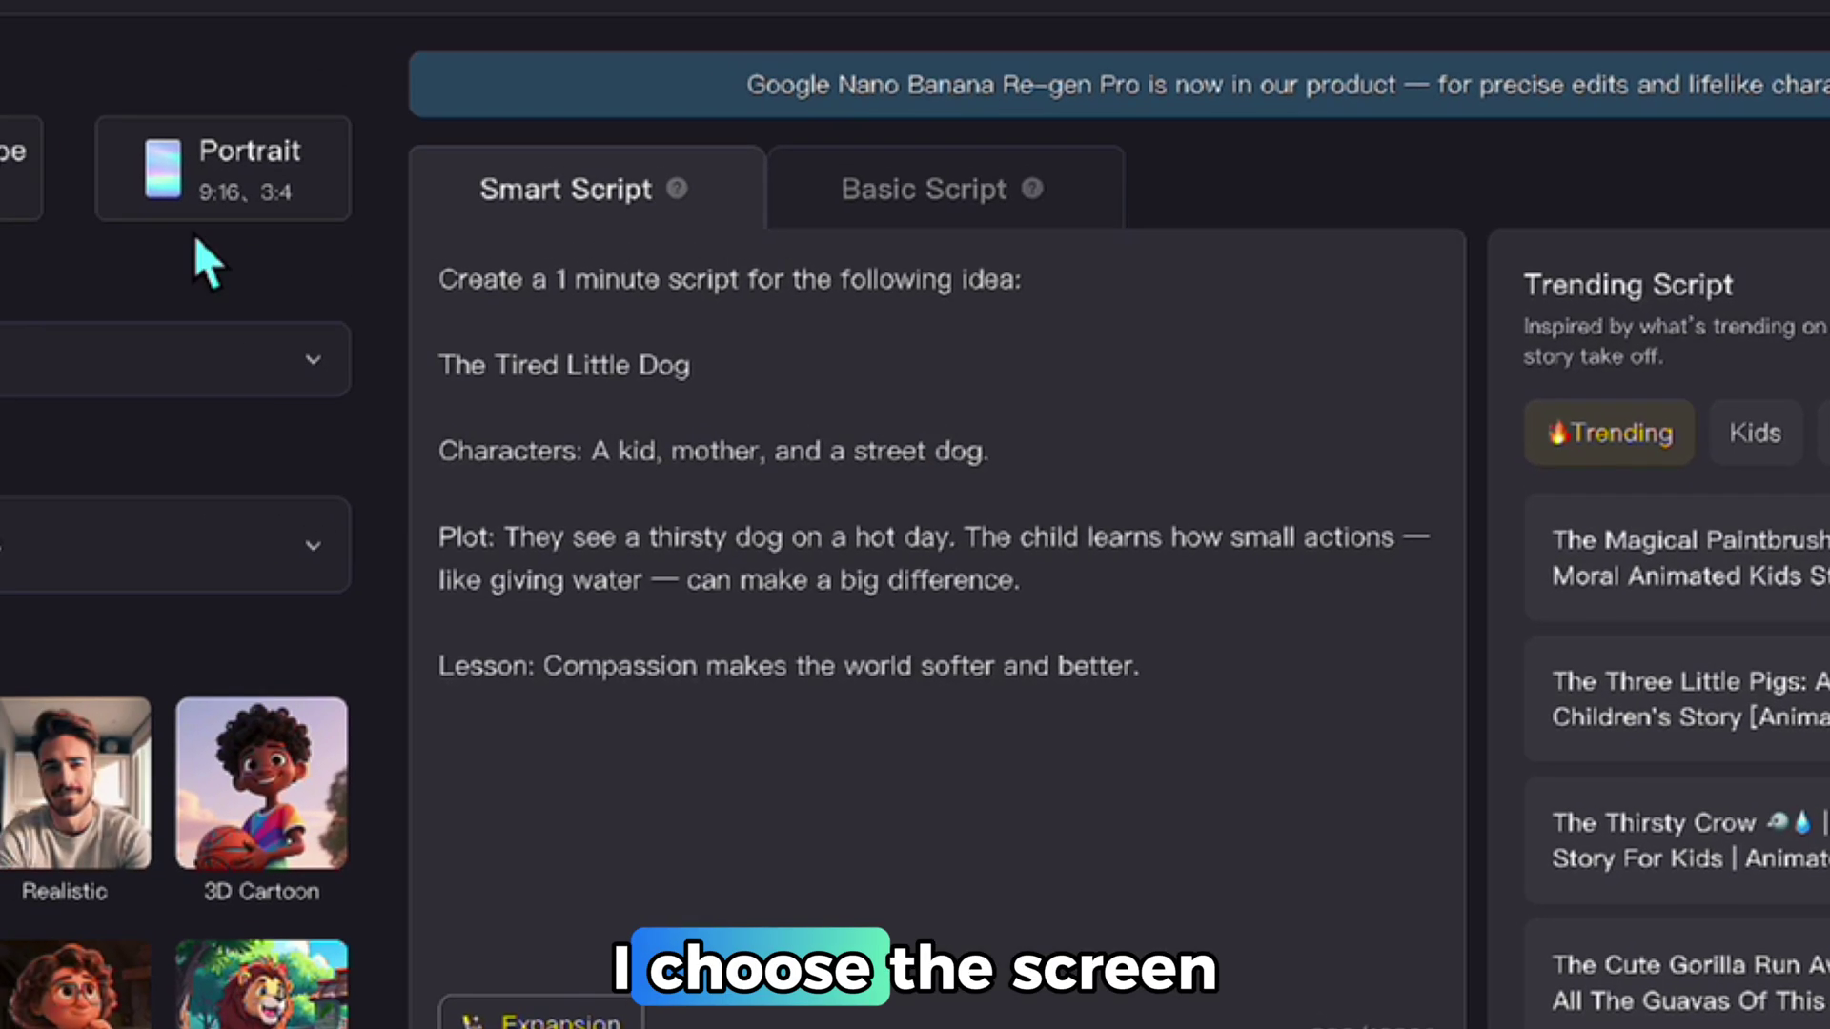
Set the video to Landscape, 3D Cute style and a custom 01:30 duration.
{"action": "left_click", "coordinate": [233, 314]}
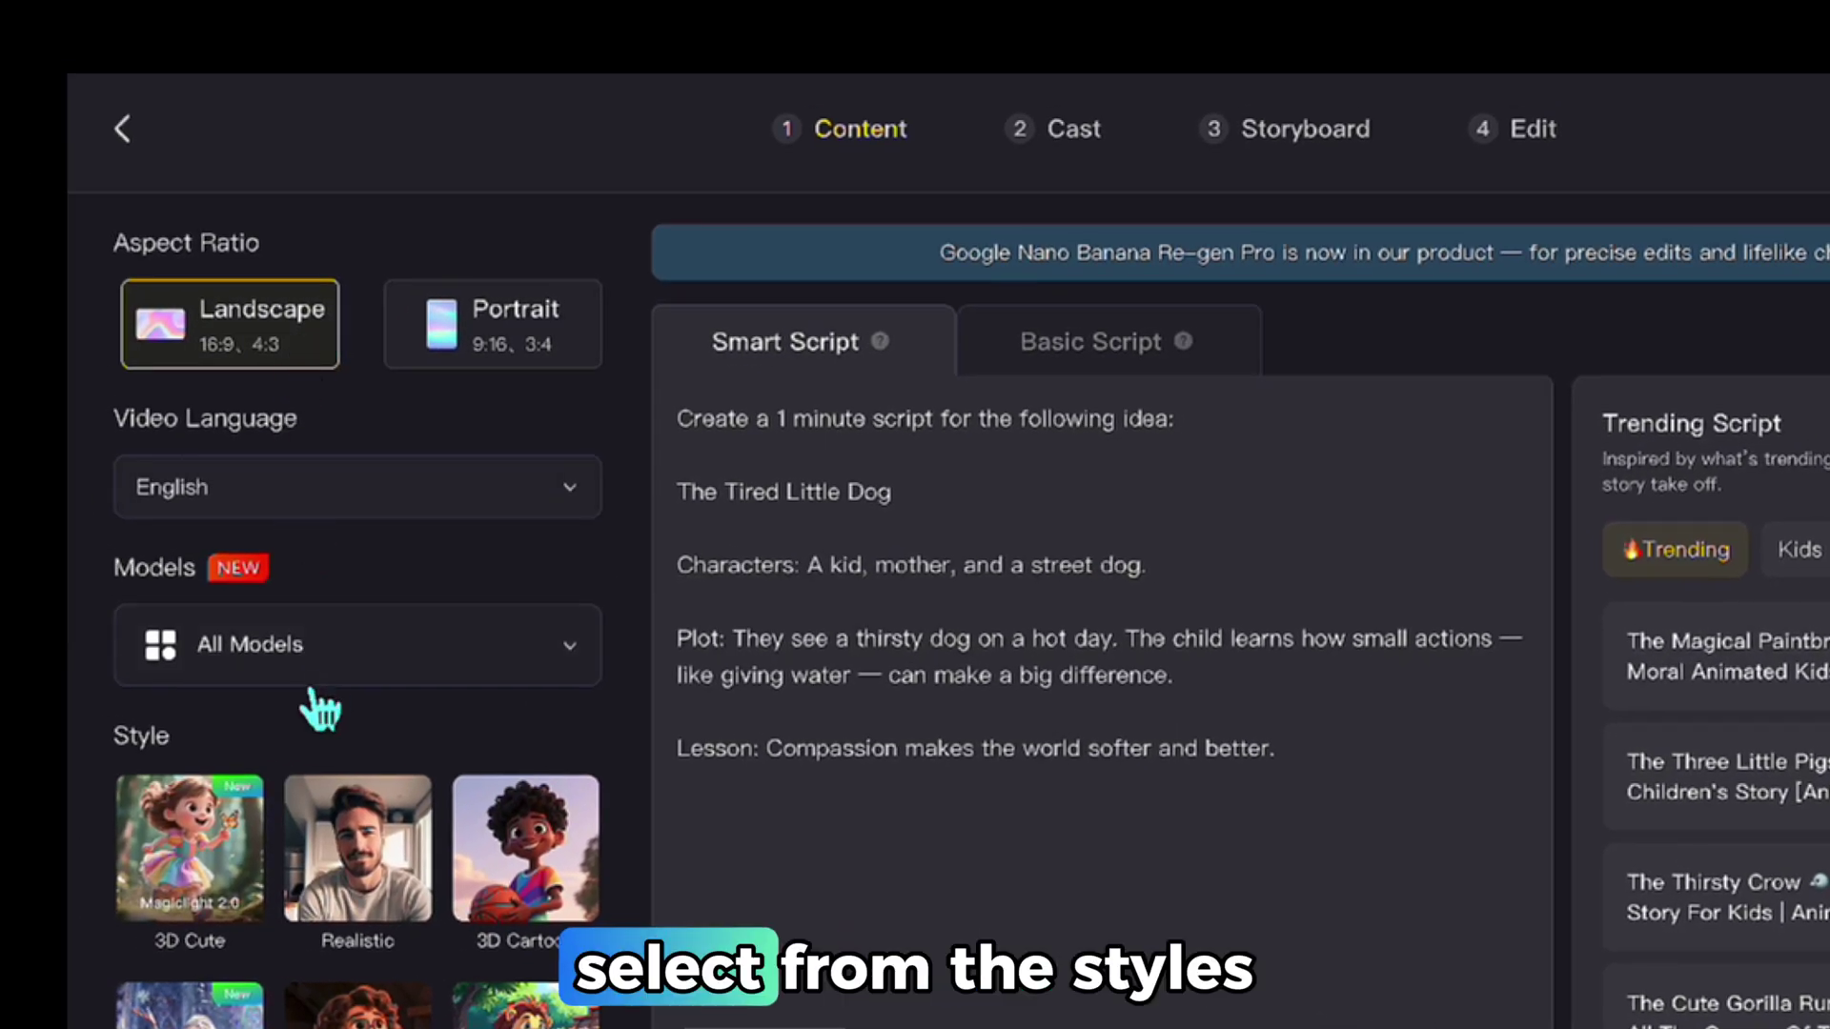
{"action": "left_click", "coordinate": [326, 684]}
{"action": "left_click", "coordinate": [328, 687]}
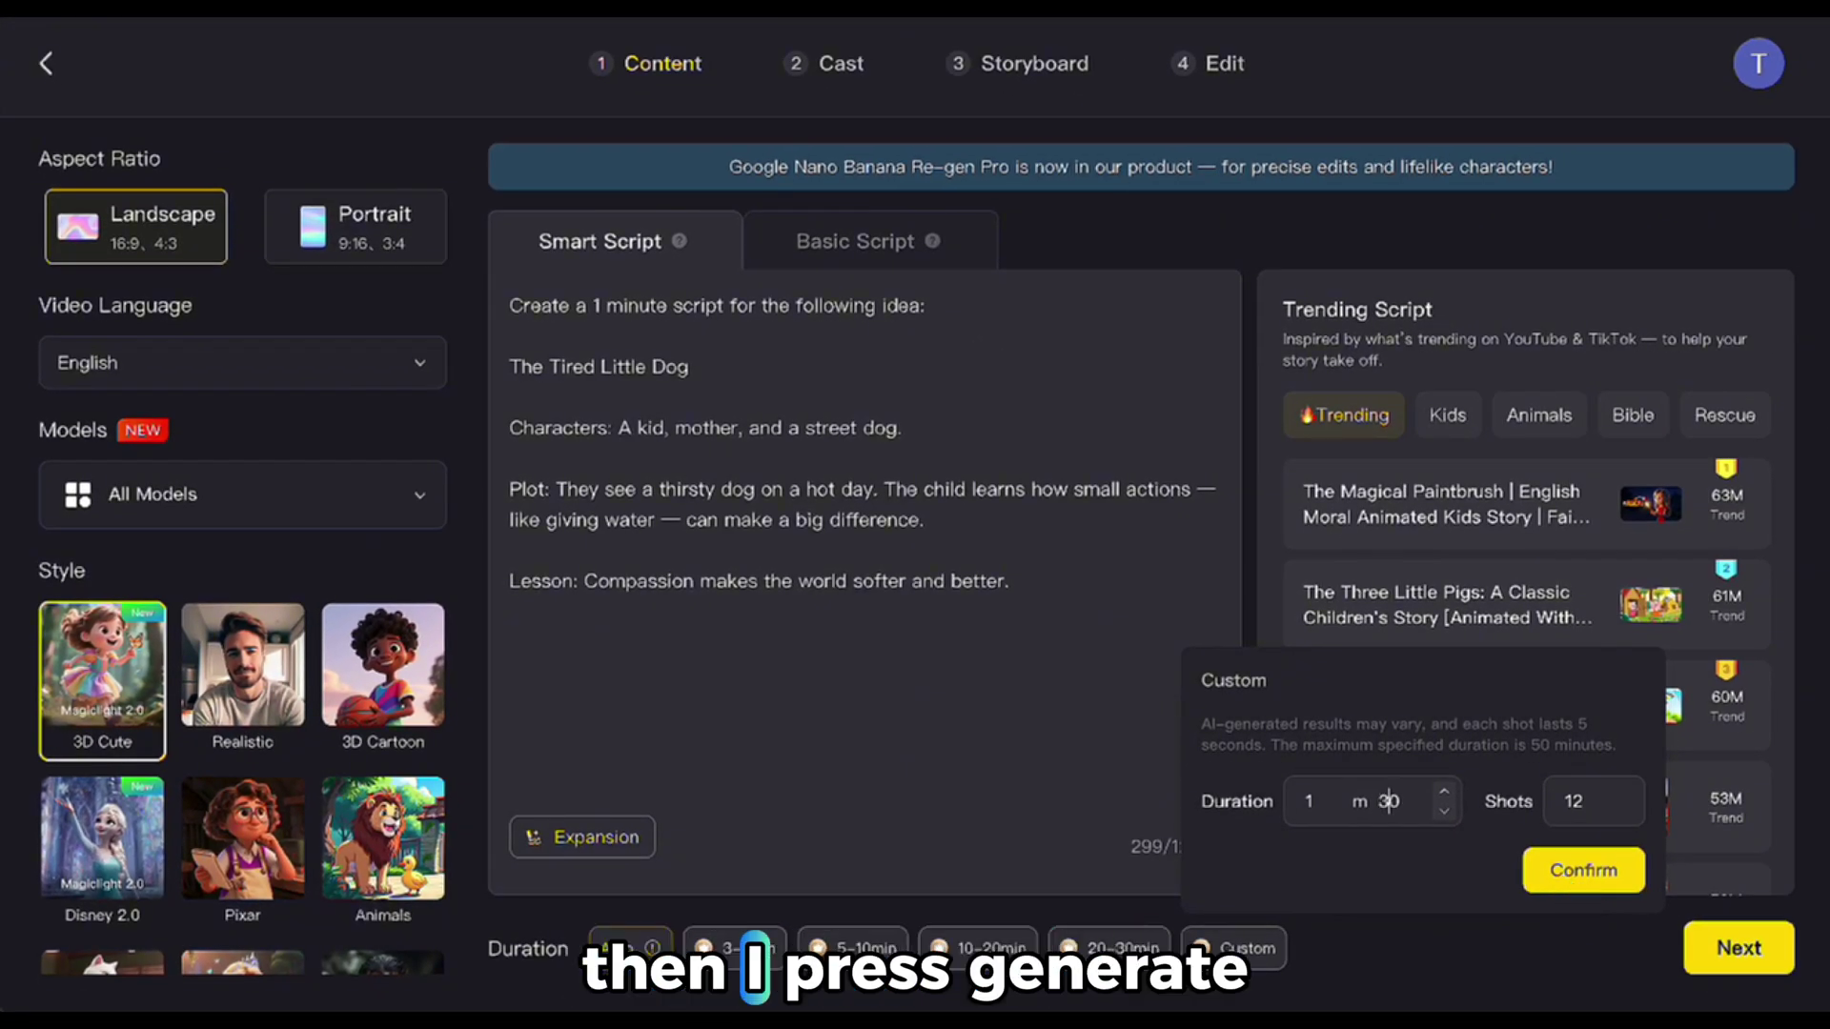
{"action": "type", "text": "3"}
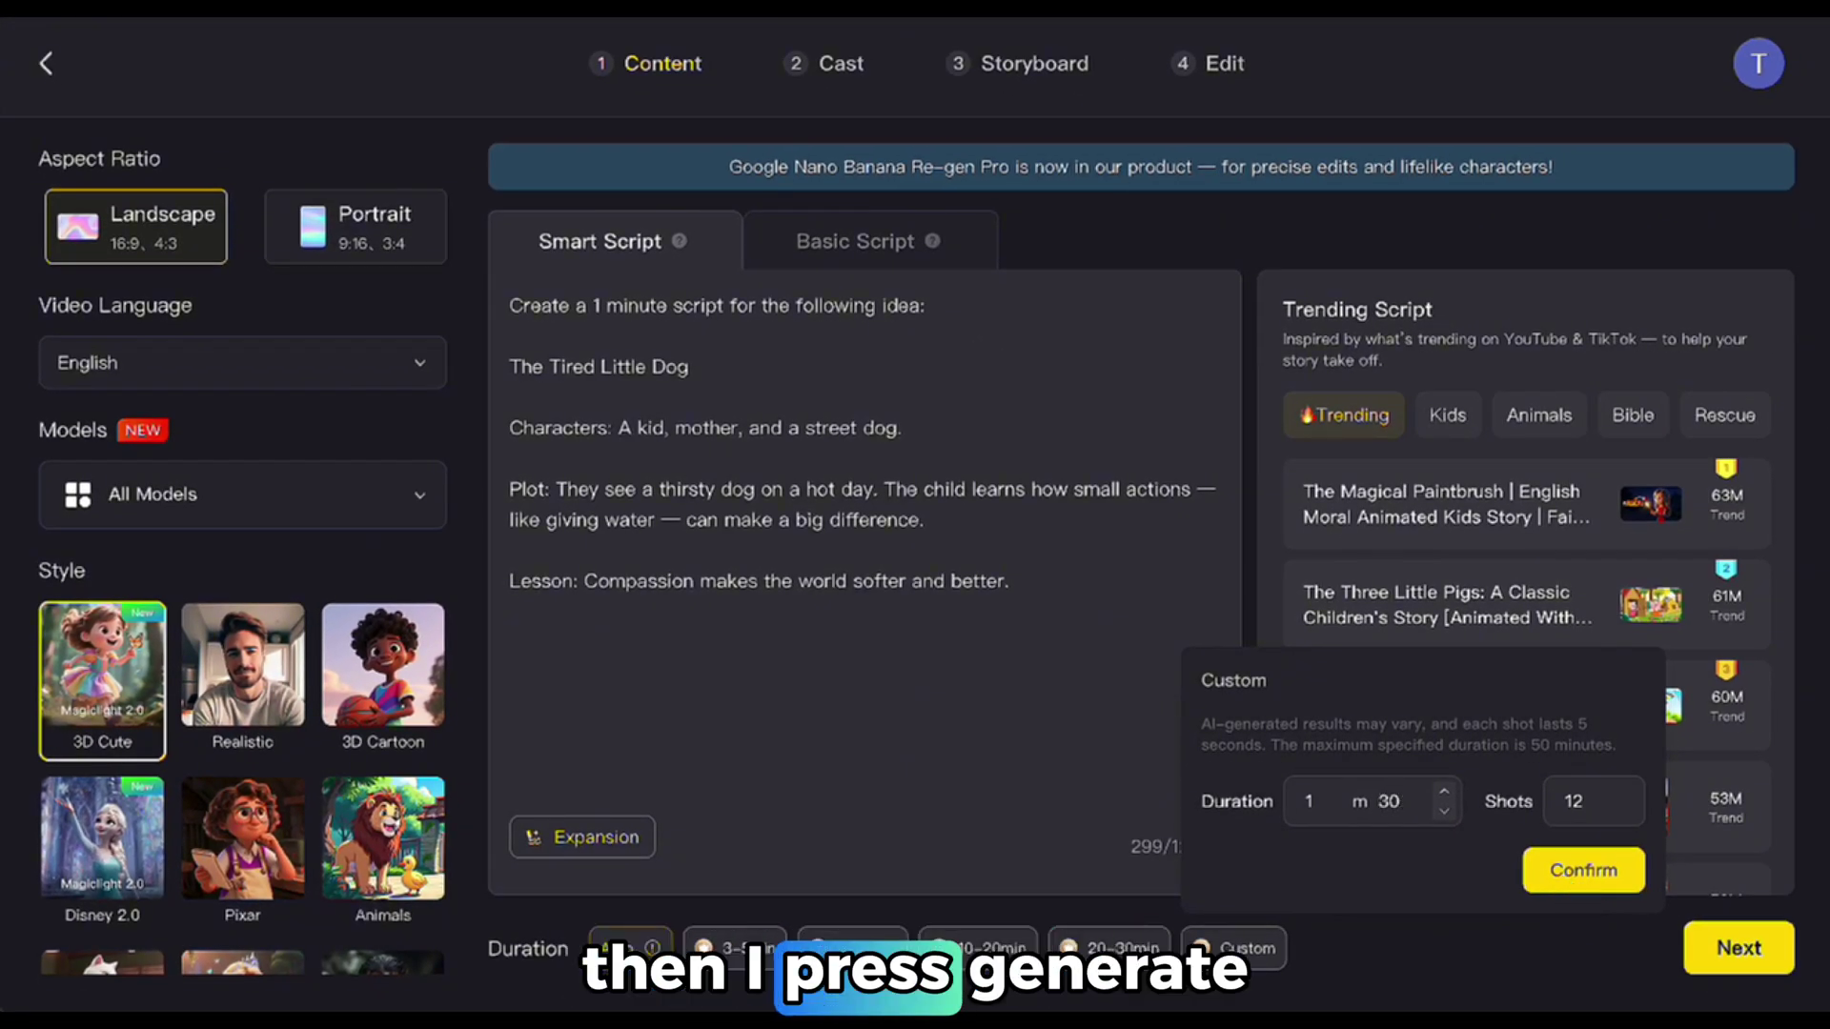
{"action": "left_click", "coordinate": [1563, 882]}
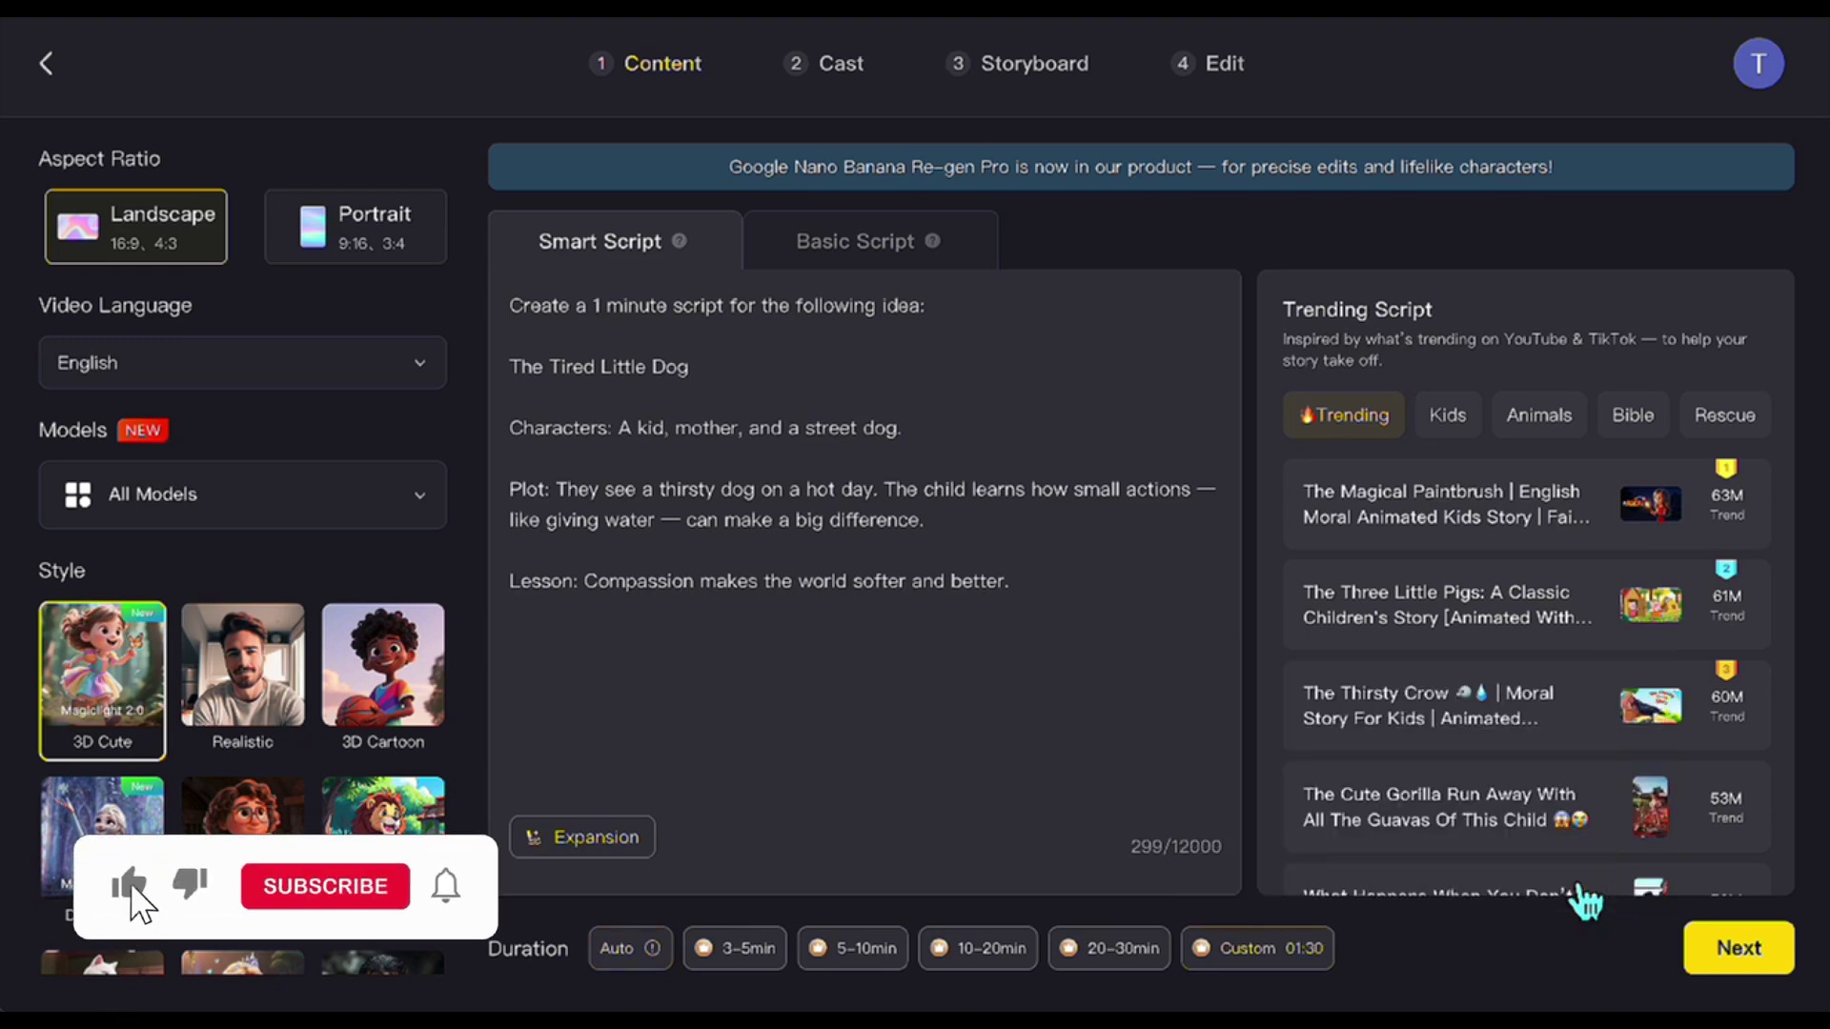
Generate the 'A Bowl of Water' storyboard and scroll through its scenes.
{"action": "left_click", "coordinate": [1737, 950]}
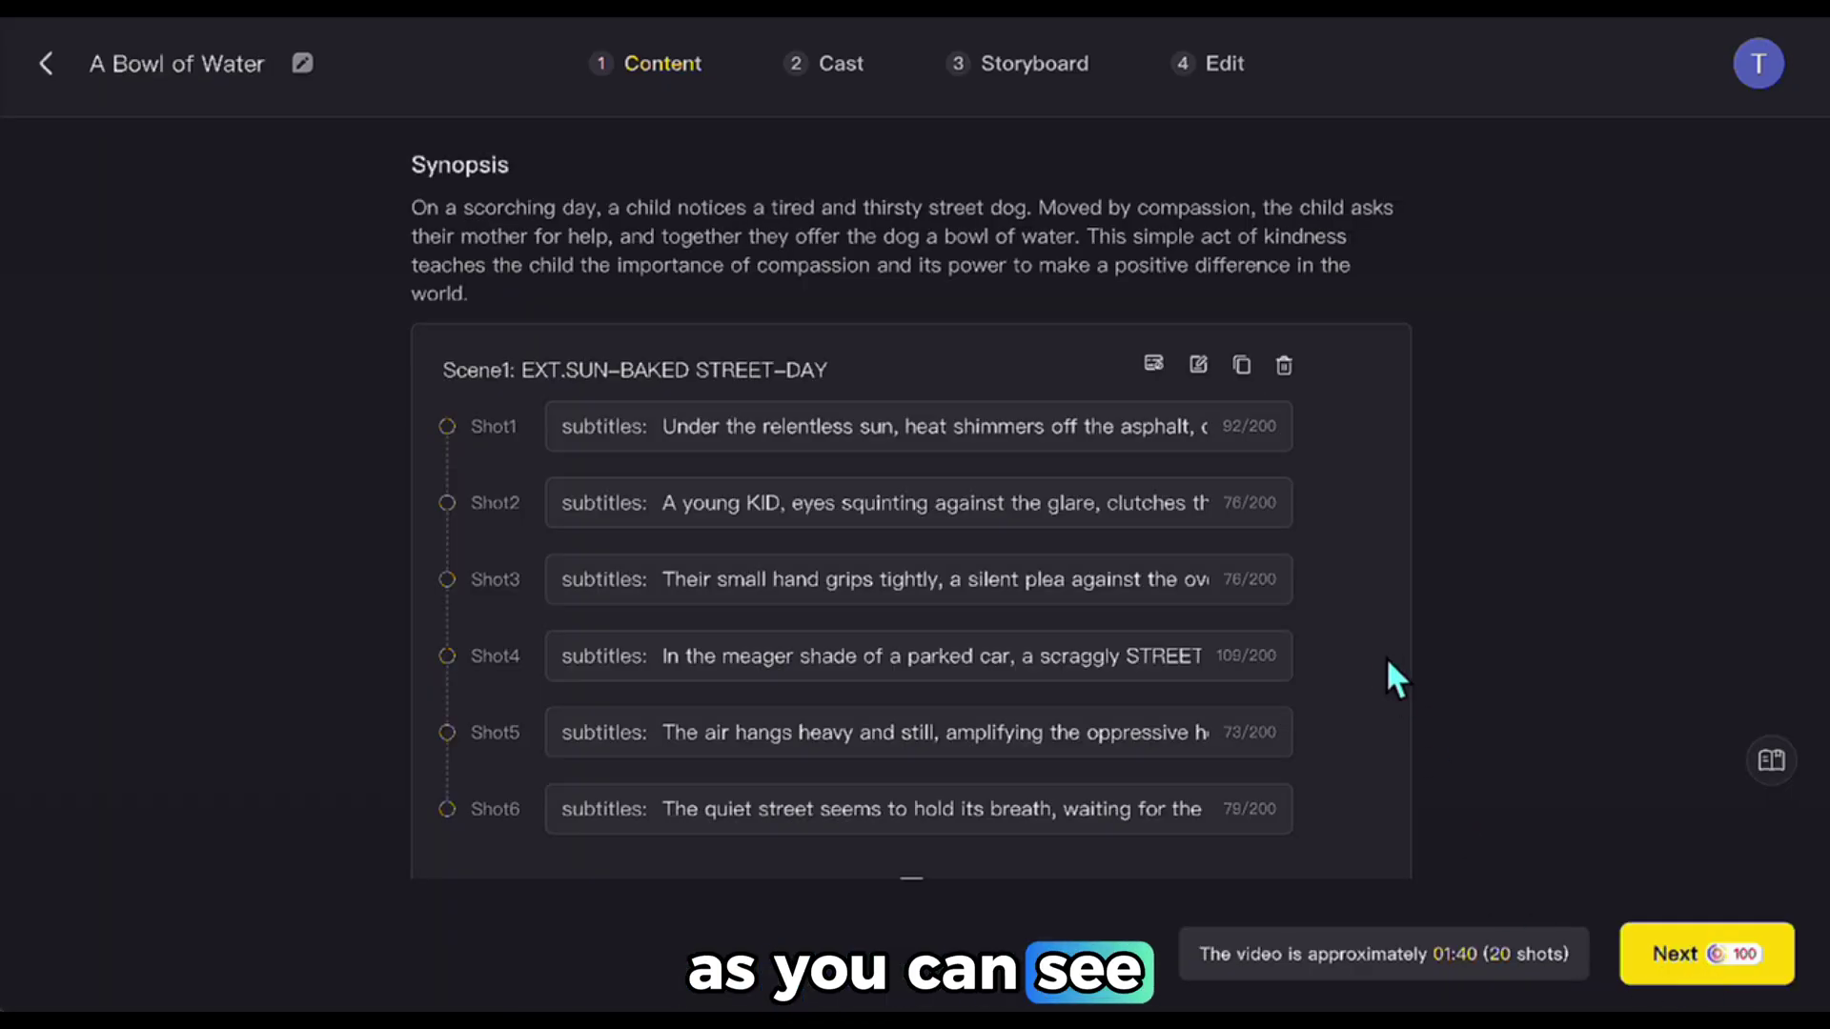
{"action": "scroll", "coordinate": [1380, 654], "scroll_direction": "down", "scroll_amount": 1}
{"action": "scroll", "coordinate": [1380, 650], "scroll_direction": "down", "scroll_amount": 4}
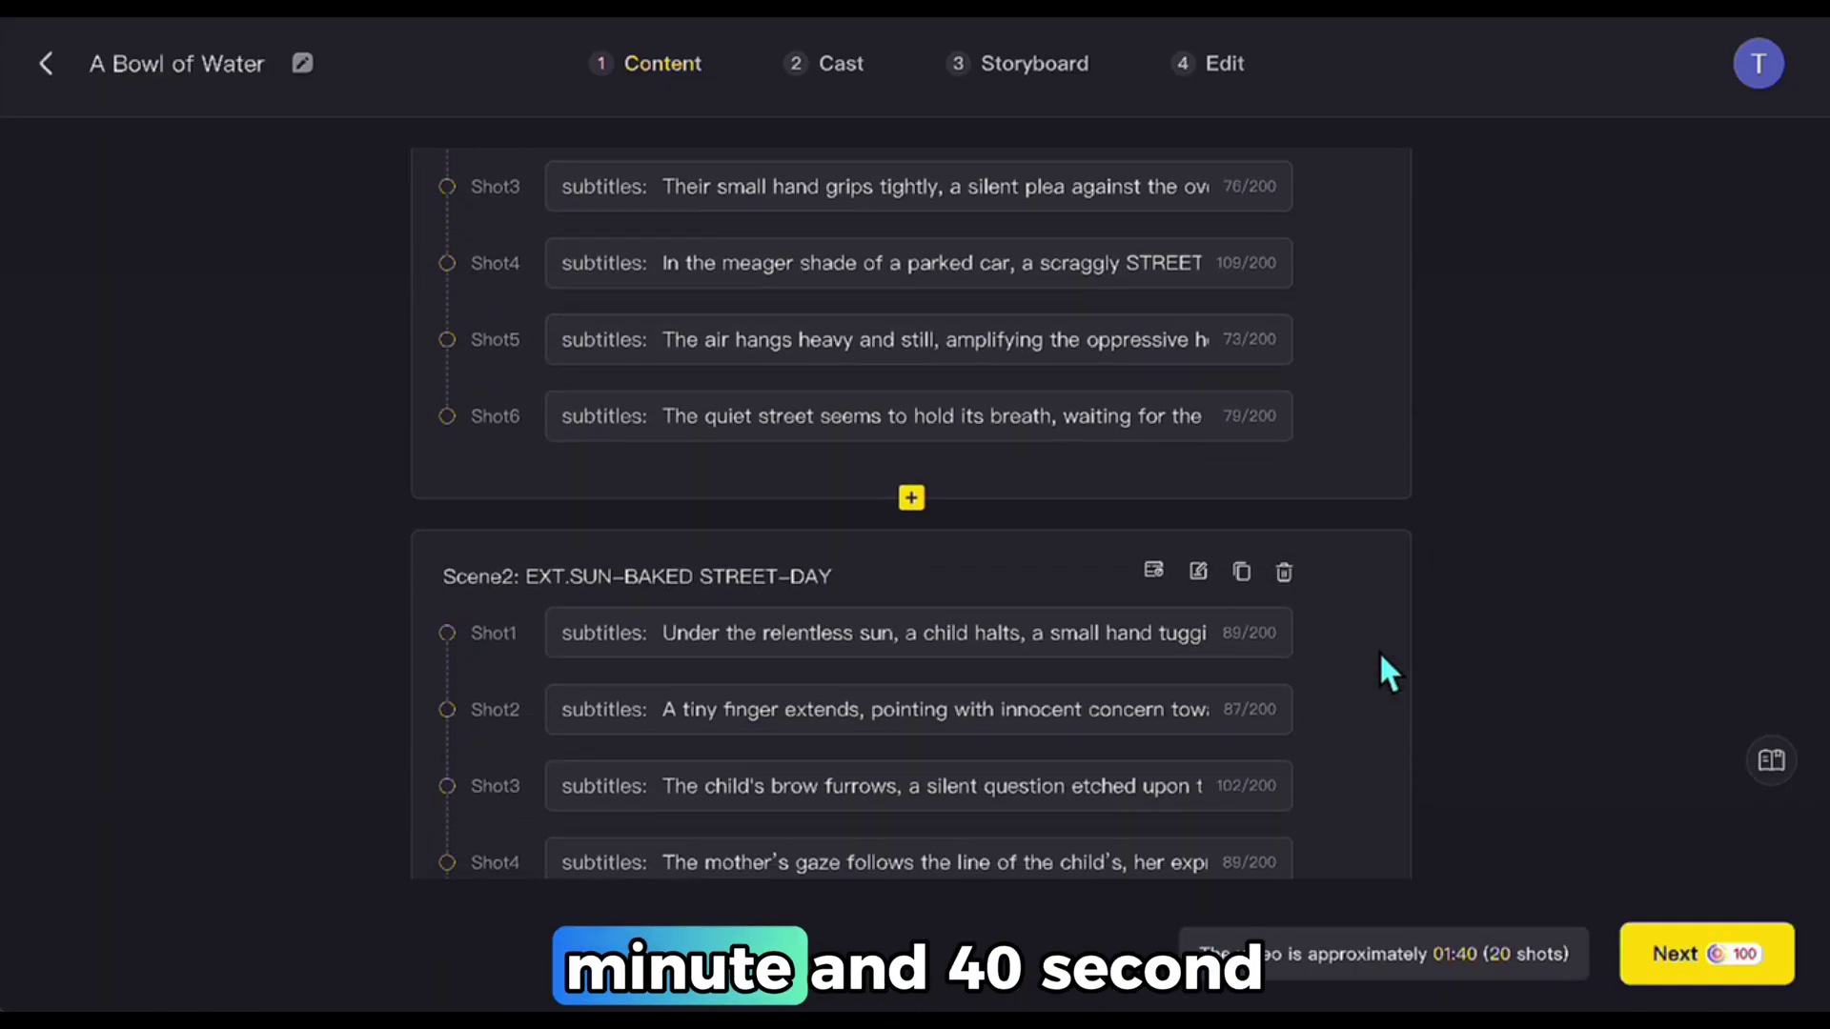
{"action": "scroll", "coordinate": [1381, 650], "scroll_direction": "down", "scroll_amount": 5}
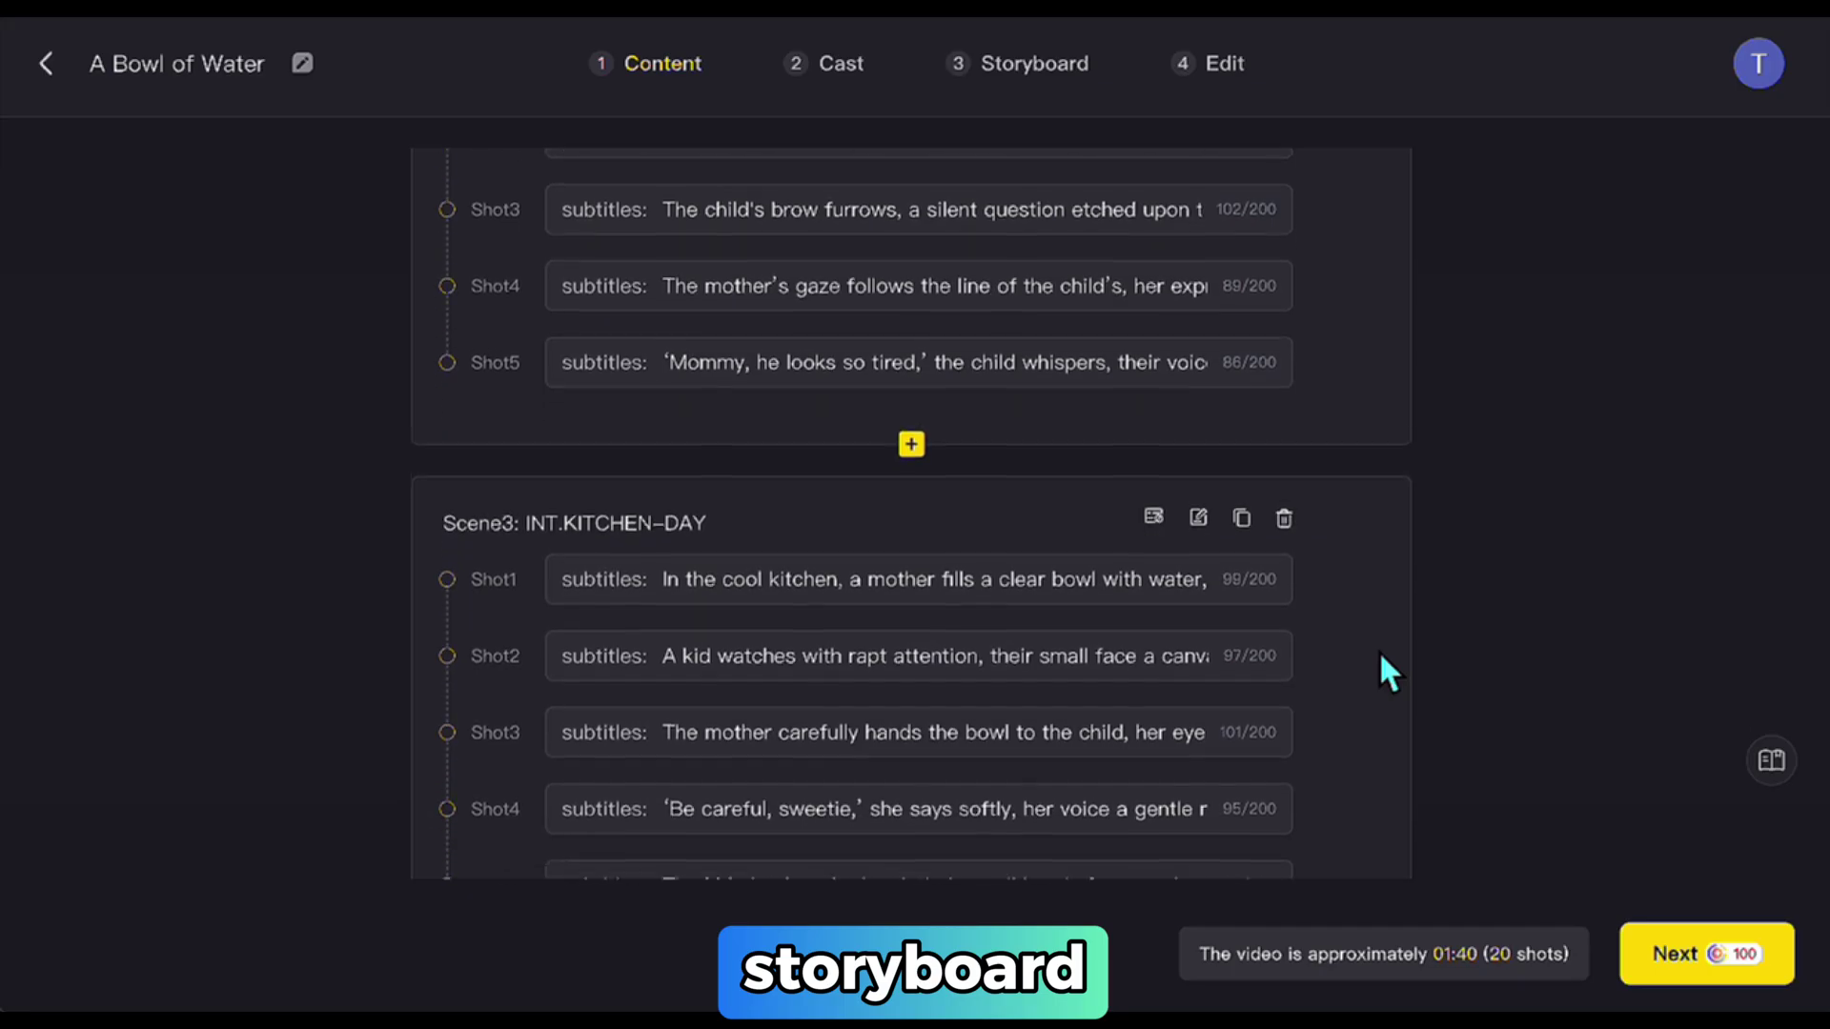
{"action": "scroll", "coordinate": [1380, 654], "scroll_direction": "down", "scroll_amount": 3}
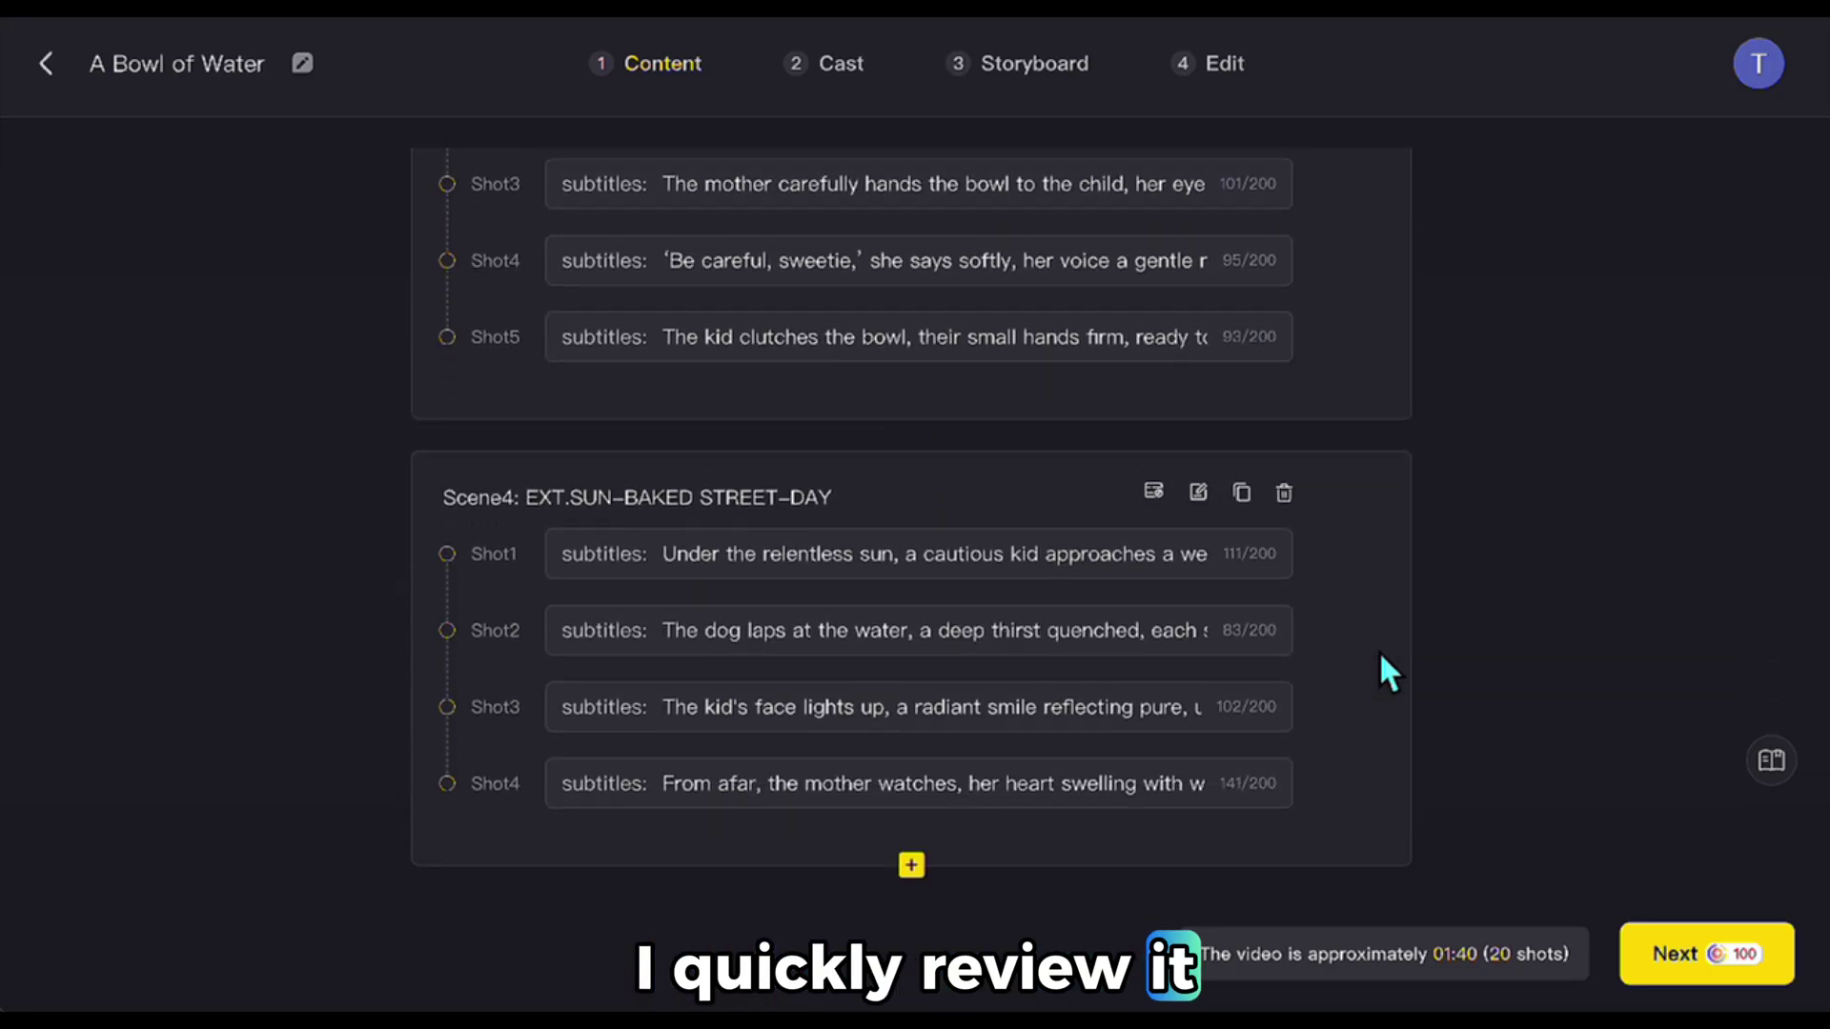
Test-delete the opening words of Scene 4 Shot 2's subtitle, then undo it.
{"action": "left_click_drag", "start_coordinate": [791, 631], "coordinate": [663, 630]}
{"action": "key", "text": "BackSpace"}
{"action": "key", "text": "ctrl+z"}
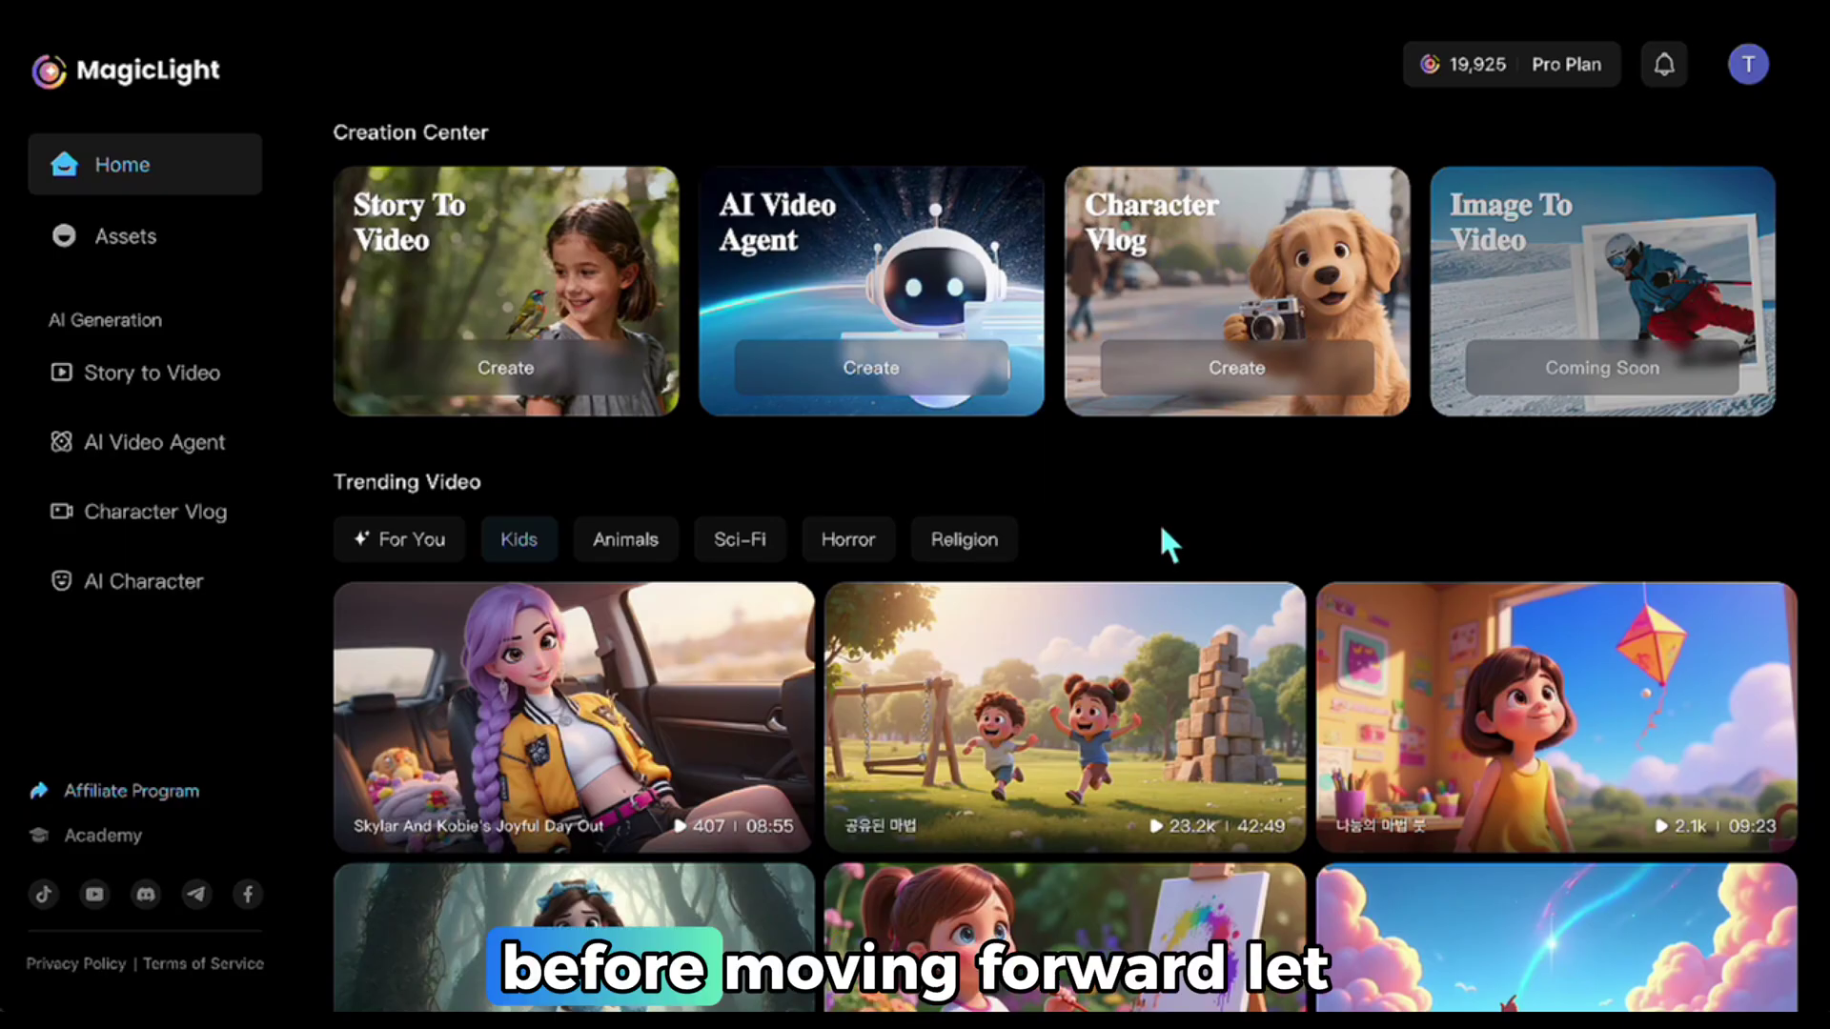
In a new AI Video Agent project, write 'Create a 1 minute story for the following idea:' plus the pasted idea.
{"action": "left_click", "coordinate": [896, 386]}
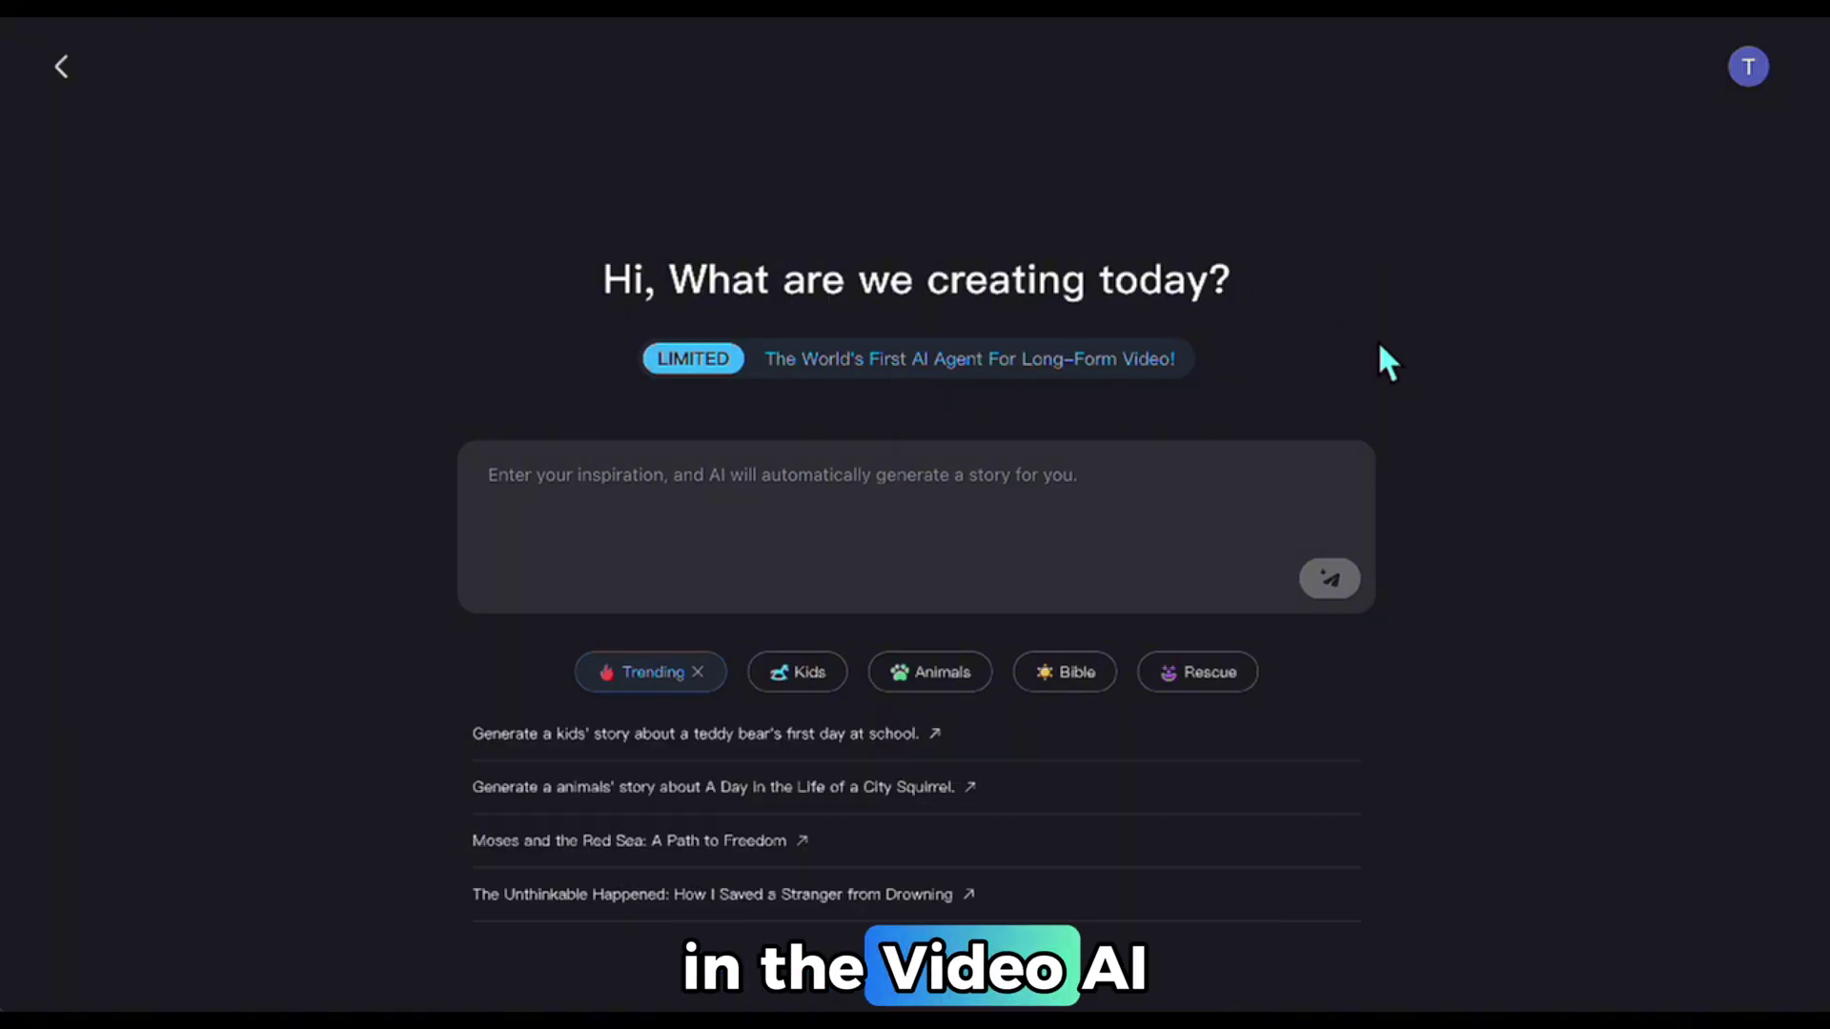
{"action": "left_click", "coordinate": [777, 499]}
{"action": "type", "text": "Create a"}
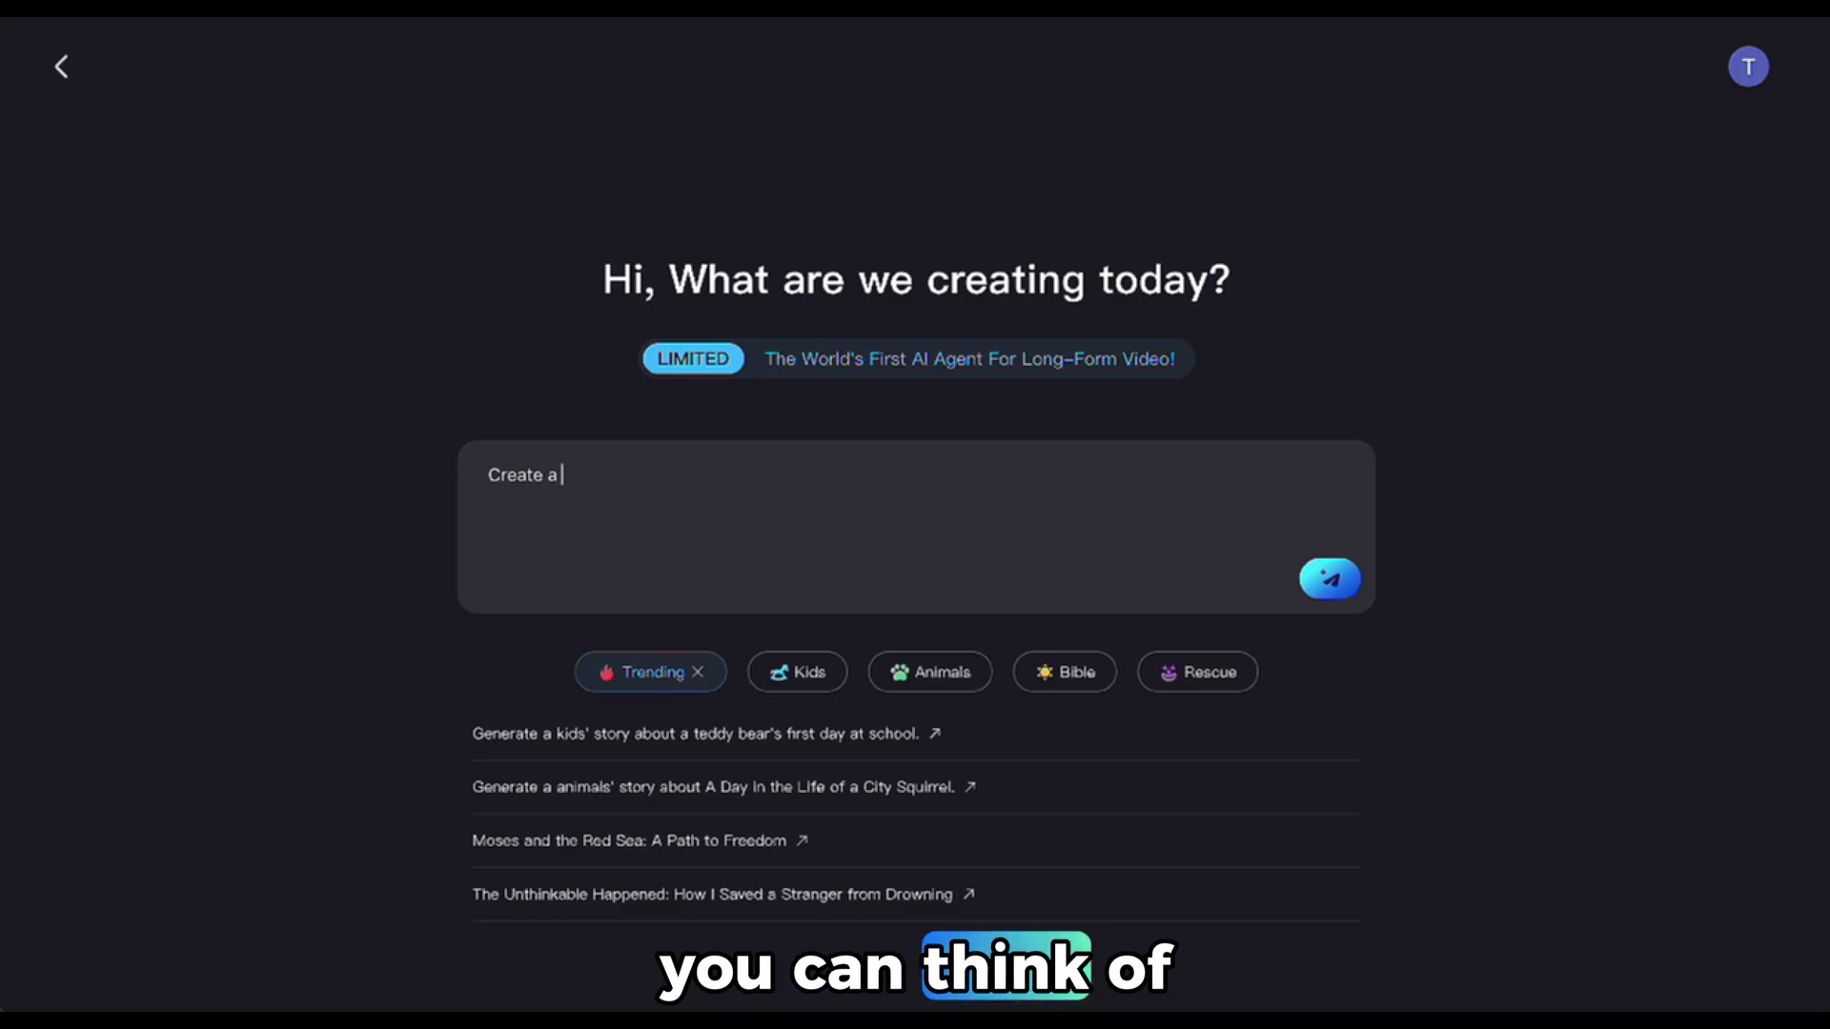
{"action": "type", "text": " 1 minute story for the following"}
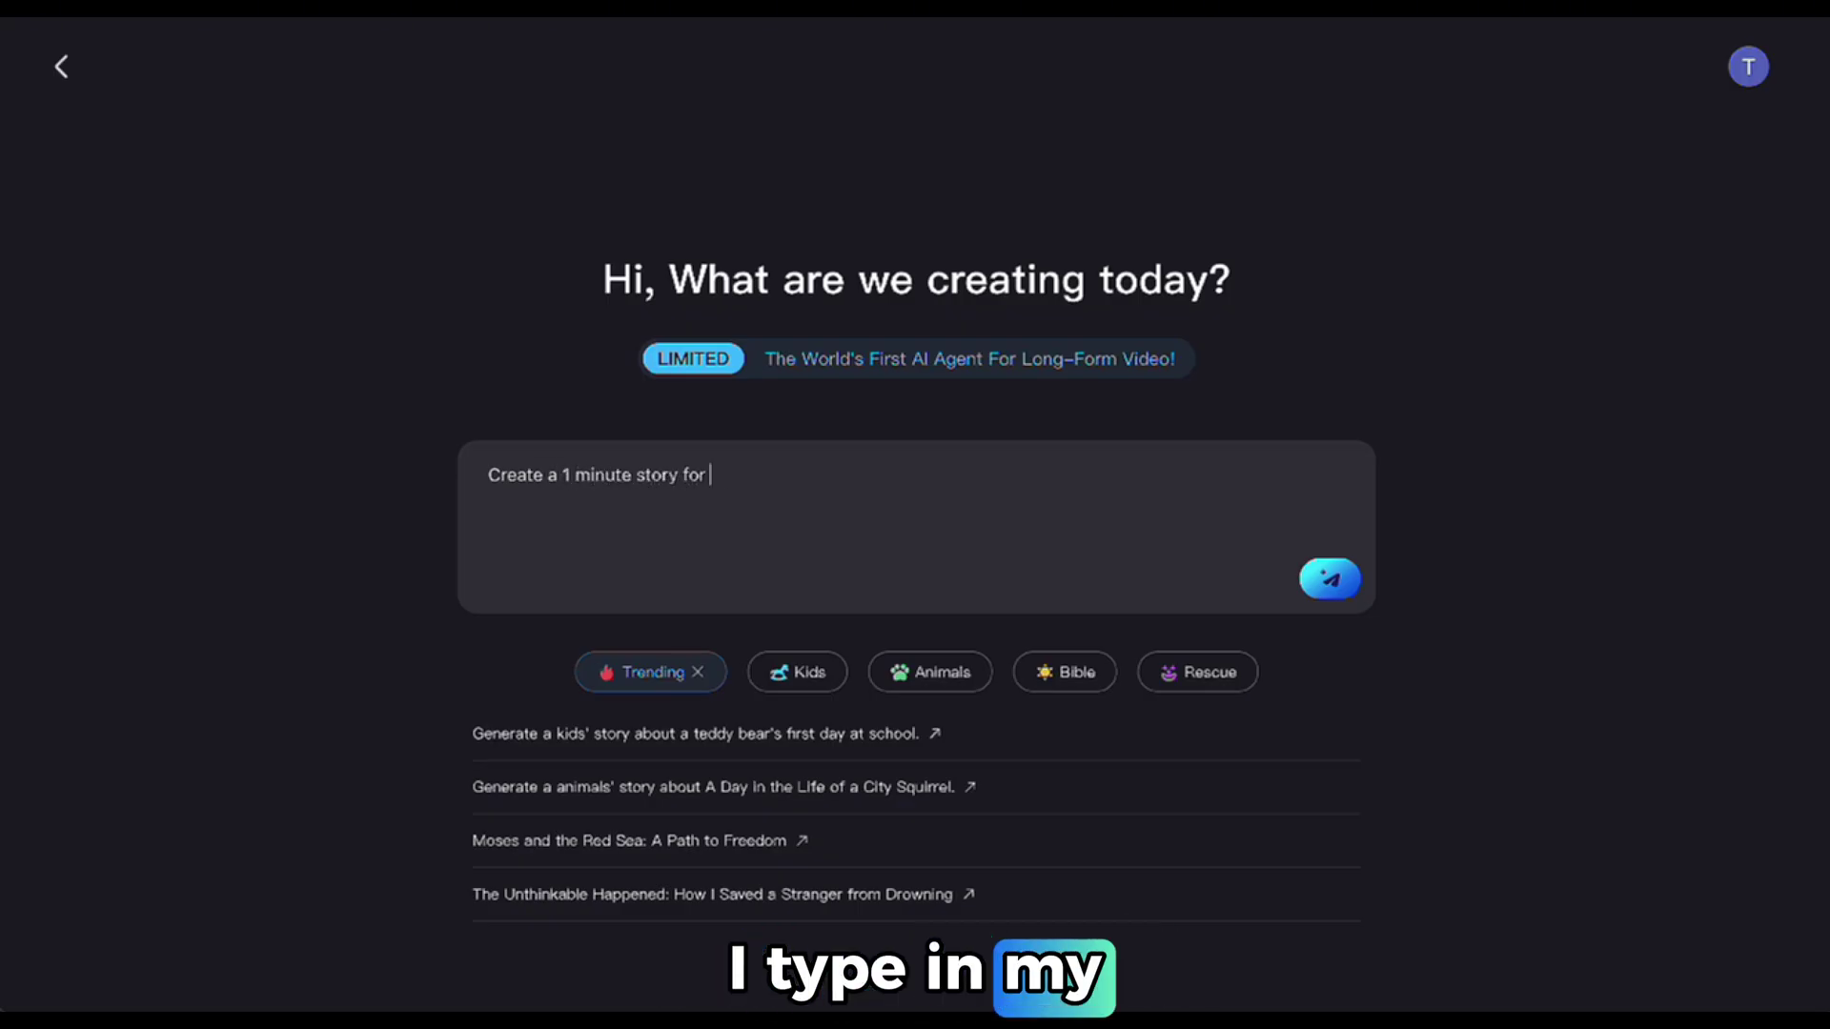
{"action": "type", "text": " idea:"}
{"action": "key", "text": "shift+Return"}
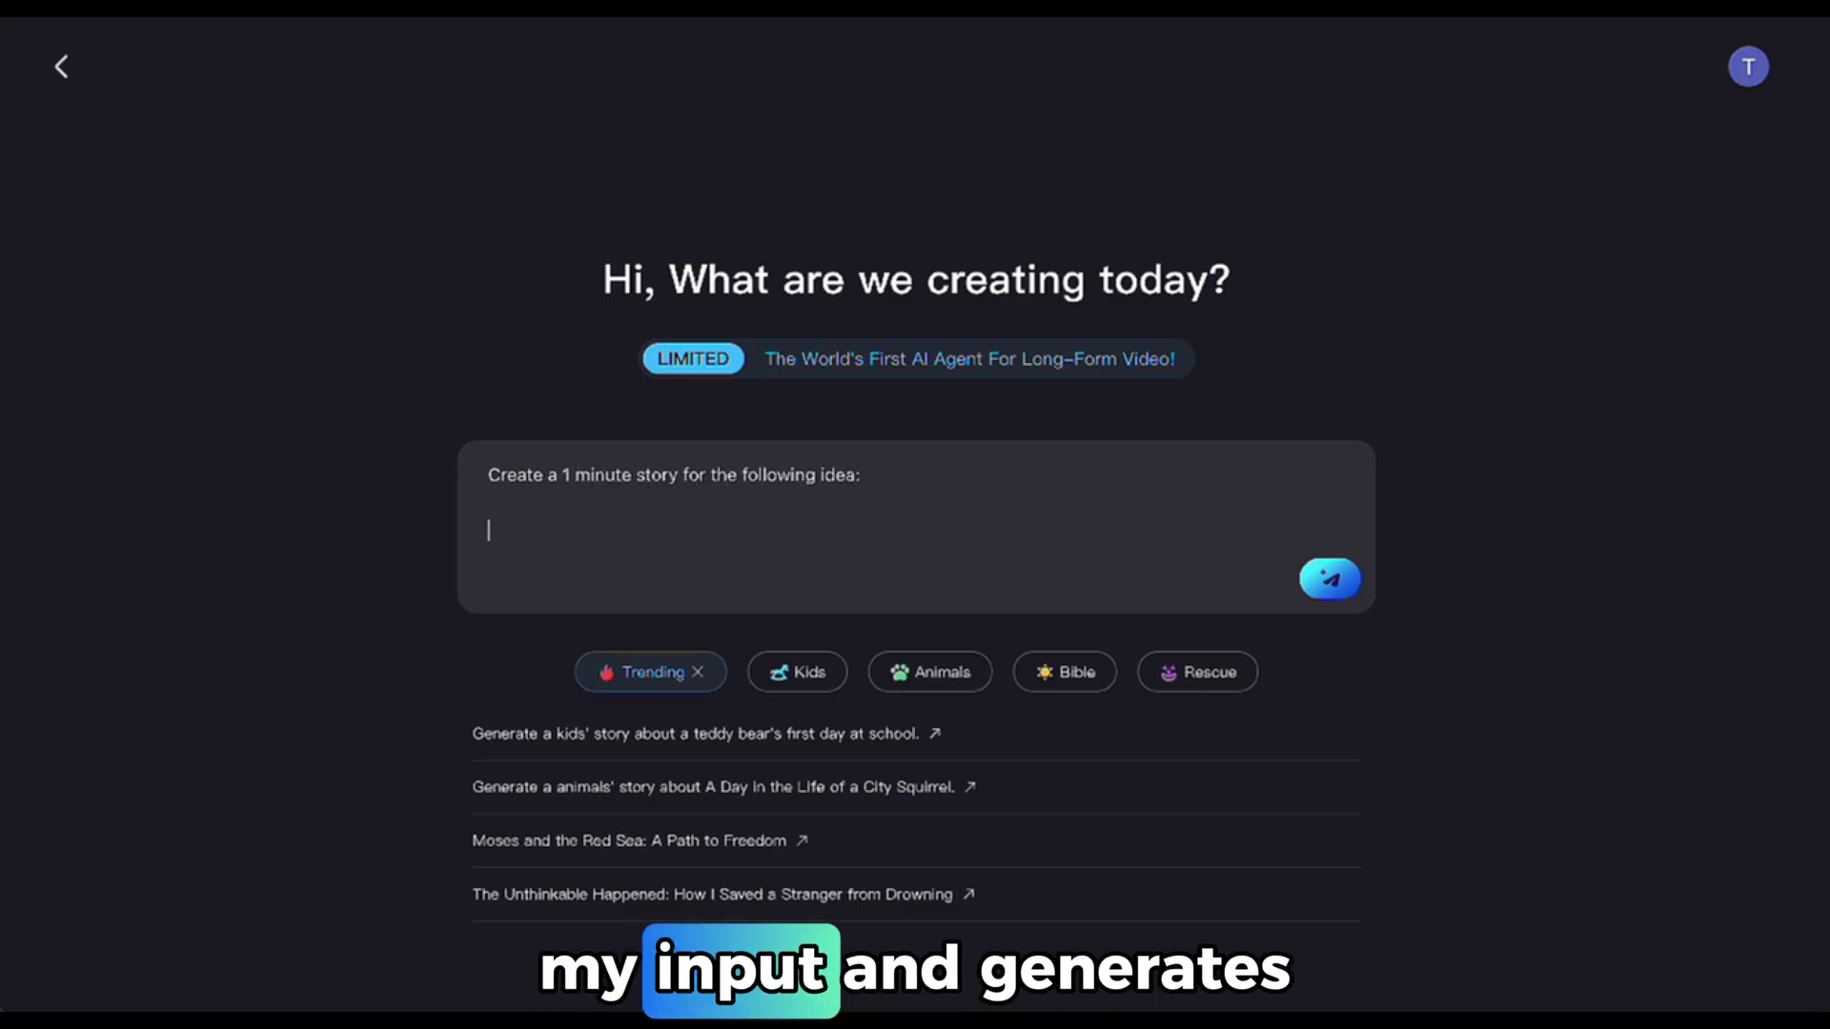
{"action": "type", "text": "The Tired Little Dog  Characters: A kid, mother, and a street dog.  Plot: They see a thirsty dog on a hot day. The child learns how small actions — like giving water — can make a big difference.  Lesson: Compassion makes the world softer and better."}
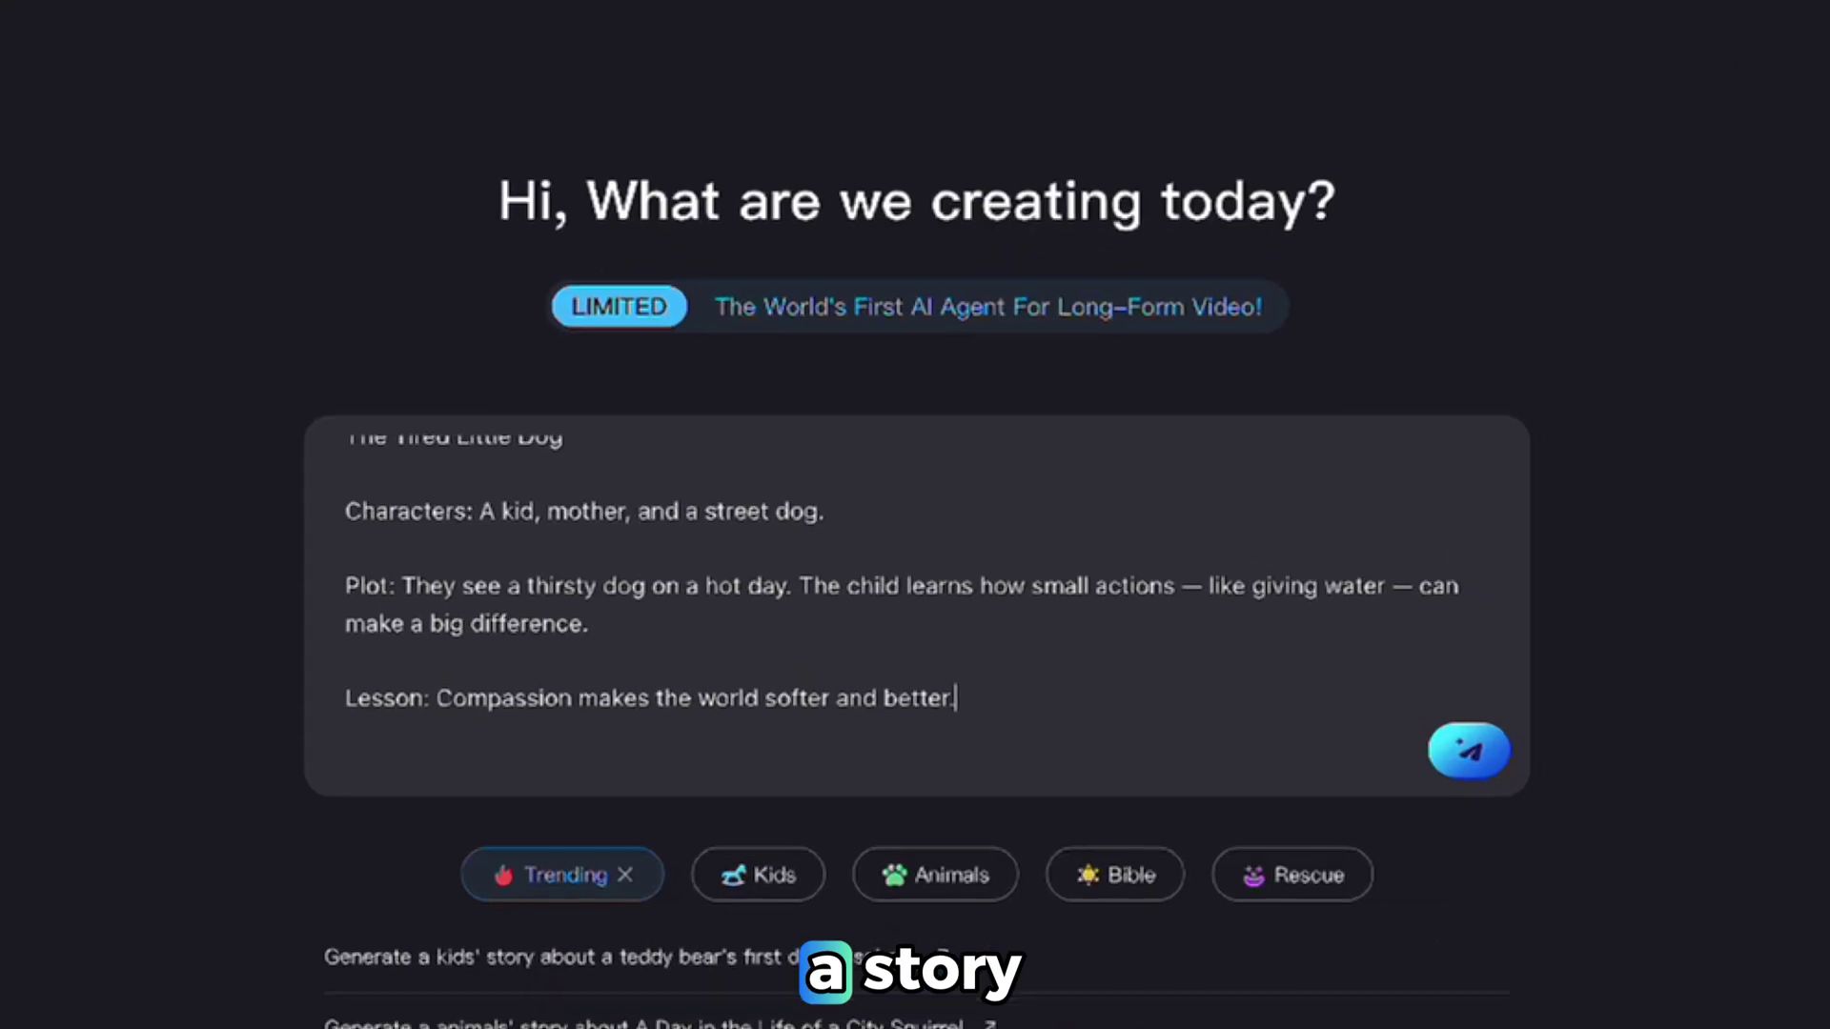
Remove the blank lines before Plot and Lesson, then send the prompt to the agent.
{"action": "left_click", "coordinate": [609, 548]}
{"action": "key", "text": "BackSpace"}
{"action": "left_click", "coordinate": [519, 661]}
{"action": "key", "text": "BackSpace"}
{"action": "scroll", "coordinate": [468, 630], "scroll_direction": "up", "scroll_amount": 1}
{"action": "left_click", "coordinate": [1516, 770]}
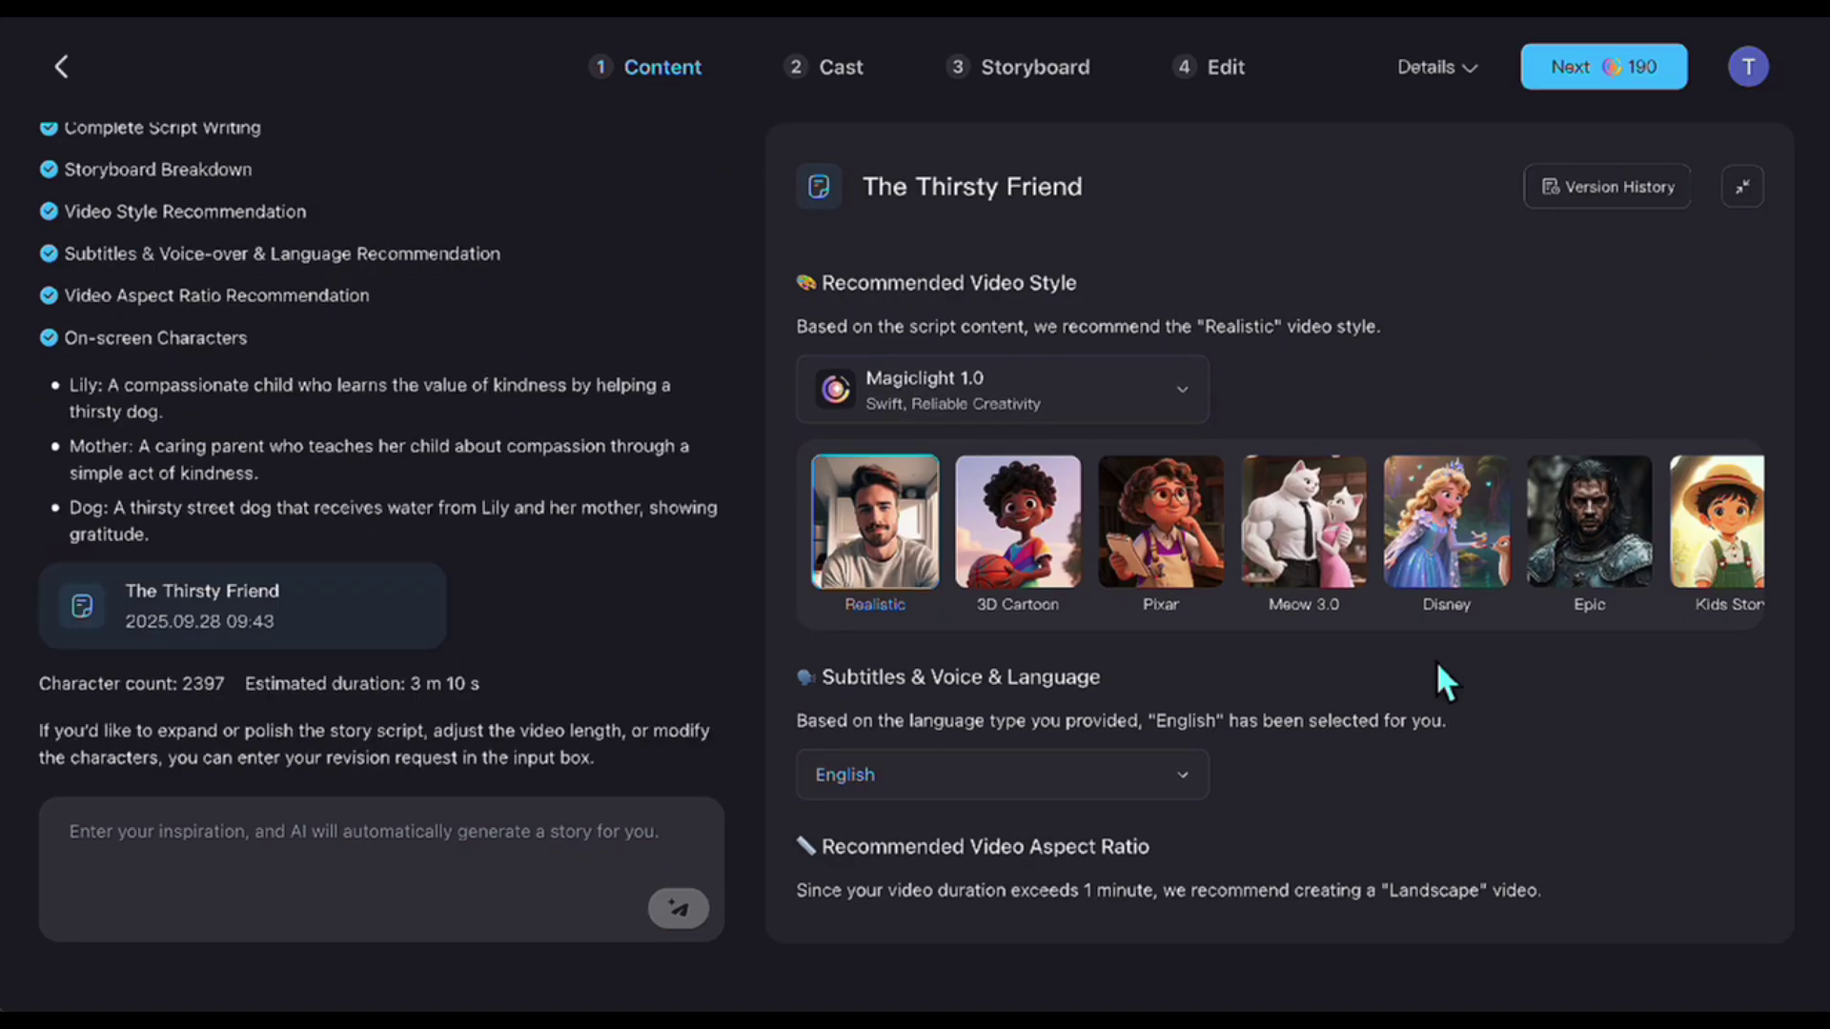
Choose Pixar instead of Realistic as The Thirsty Friend's video style, keeping English and Landscape.
{"action": "scroll", "coordinate": [1435, 660], "scroll_direction": "up", "scroll_amount": 10}
{"action": "scroll", "coordinate": [1435, 660], "scroll_direction": "up", "scroll_amount": 1}
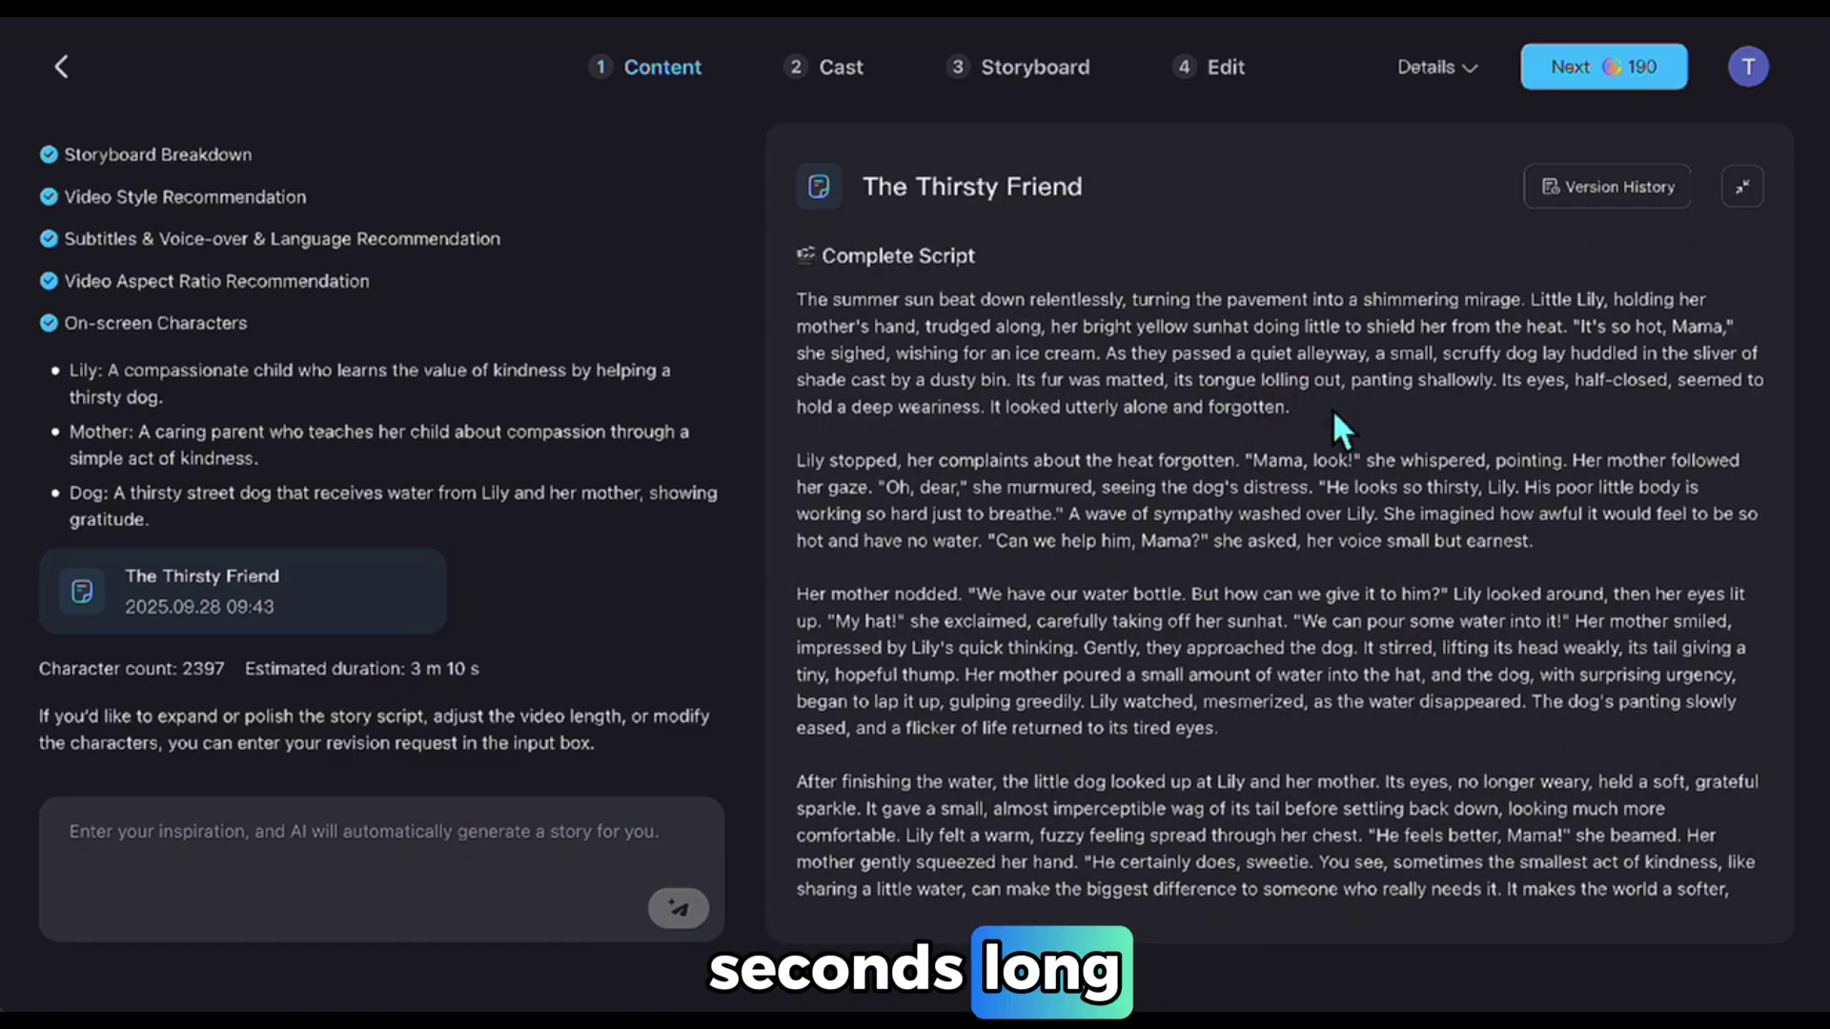
{"action": "scroll", "coordinate": [1289, 652], "scroll_direction": "down", "scroll_amount": 2}
{"action": "scroll", "coordinate": [1289, 652], "scroll_direction": "down", "scroll_amount": 2}
{"action": "scroll", "coordinate": [1282, 644], "scroll_direction": "down", "scroll_amount": 2}
{"action": "scroll", "coordinate": [1280, 644], "scroll_direction": "down", "scroll_amount": 5}
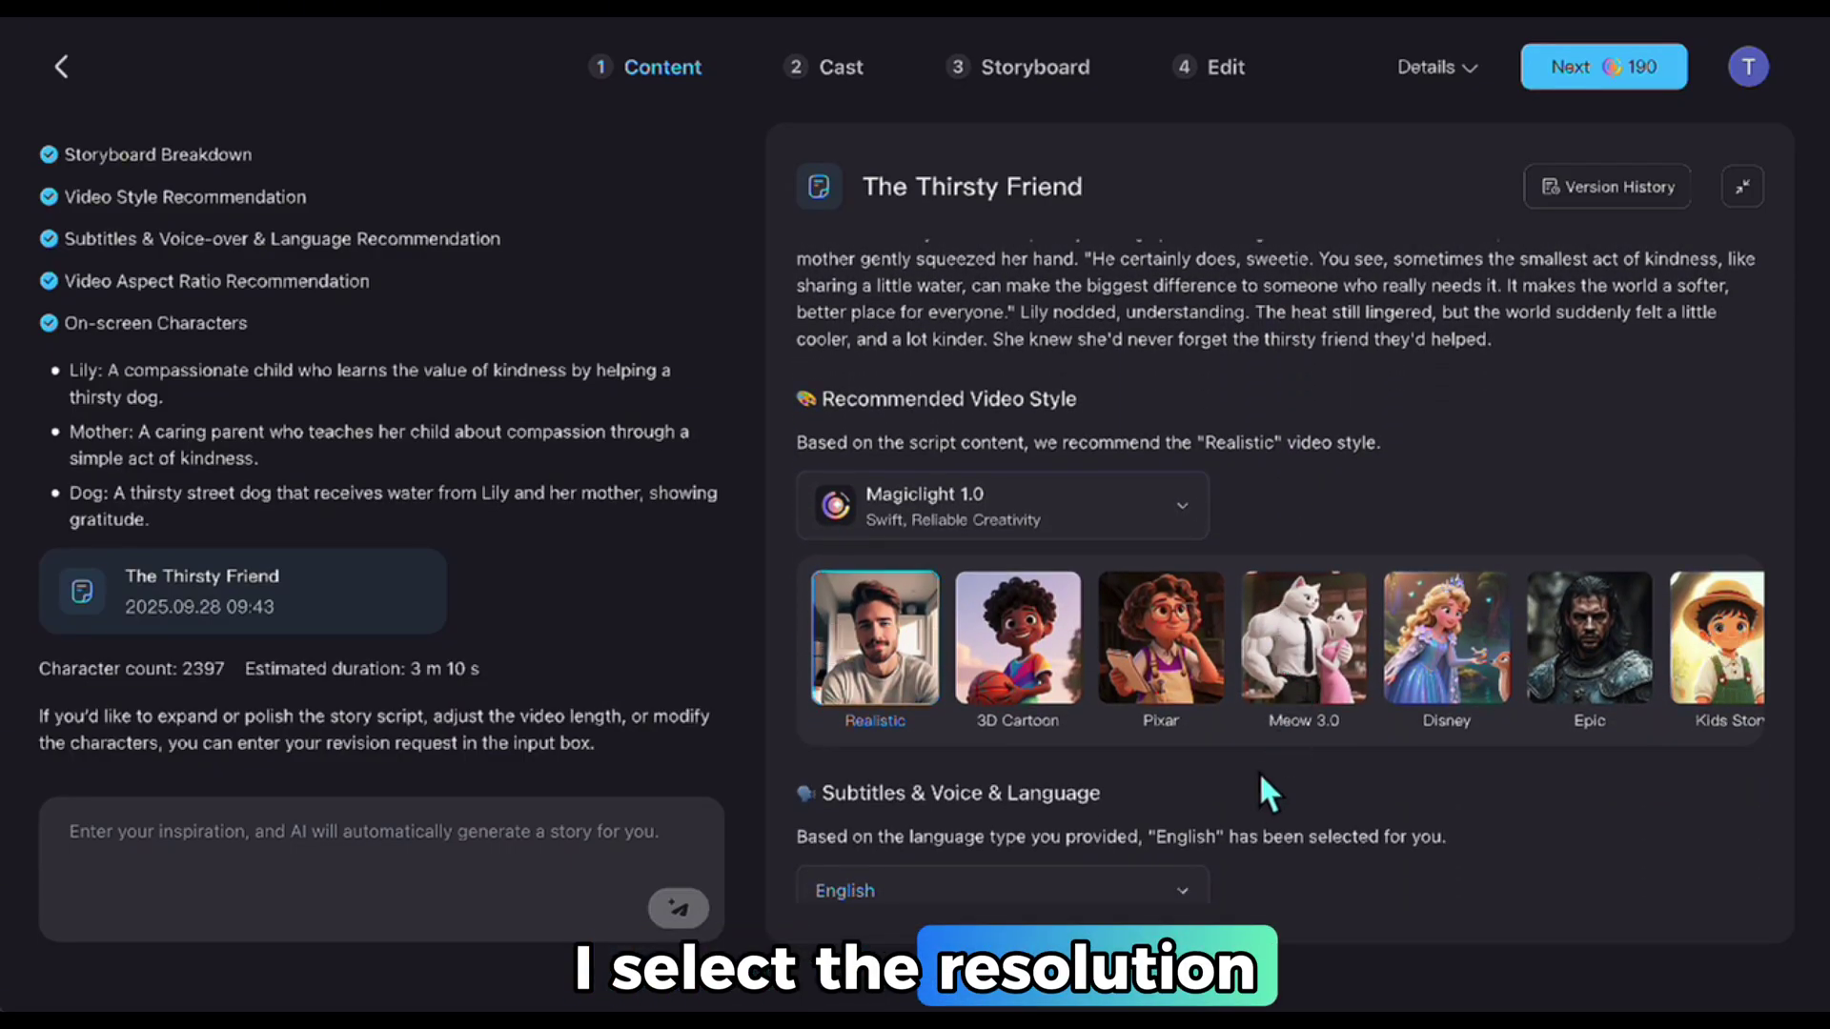
{"action": "left_click", "coordinate": [1106, 658]}
{"action": "scroll", "coordinate": [1147, 809], "scroll_direction": "down", "scroll_amount": 2}
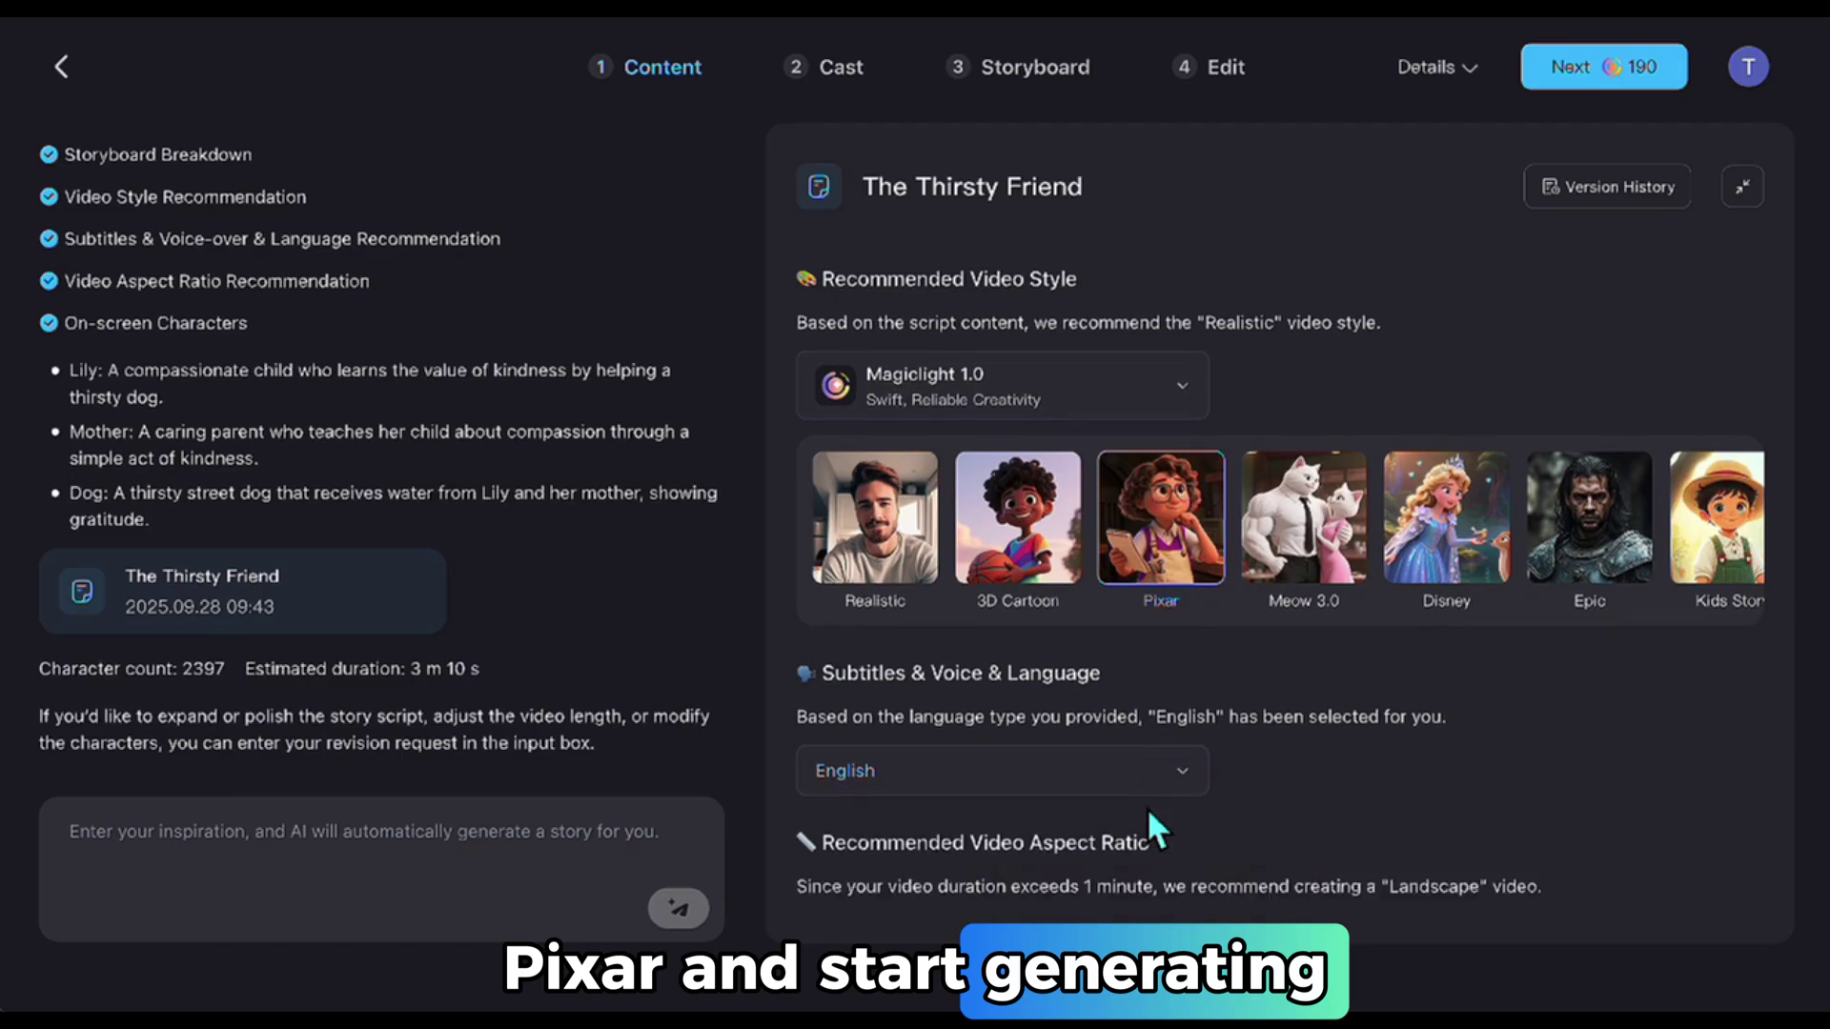
{"action": "scroll", "coordinate": [1147, 808], "scroll_direction": "down", "scroll_amount": 2}
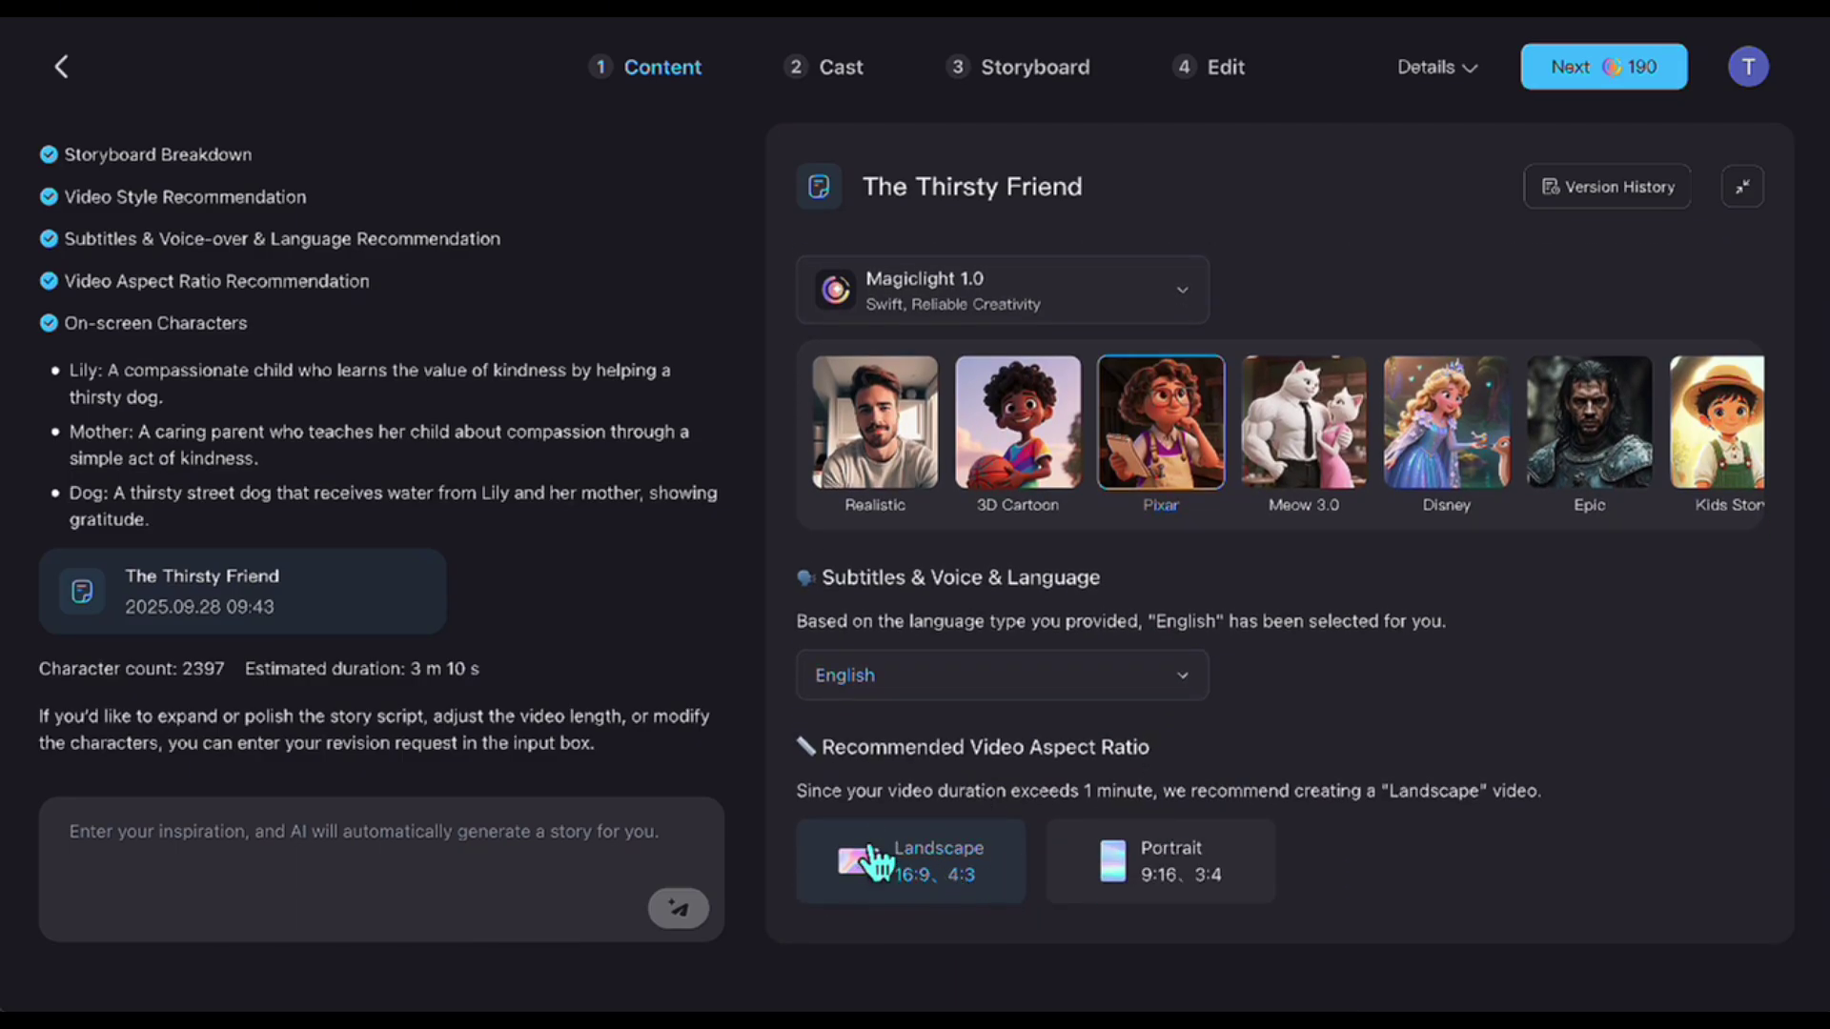
In Cast, auto-generate portraits for Lily, Mother and the dog, then edit Mother.
{"action": "left_click", "coordinate": [1602, 66]}
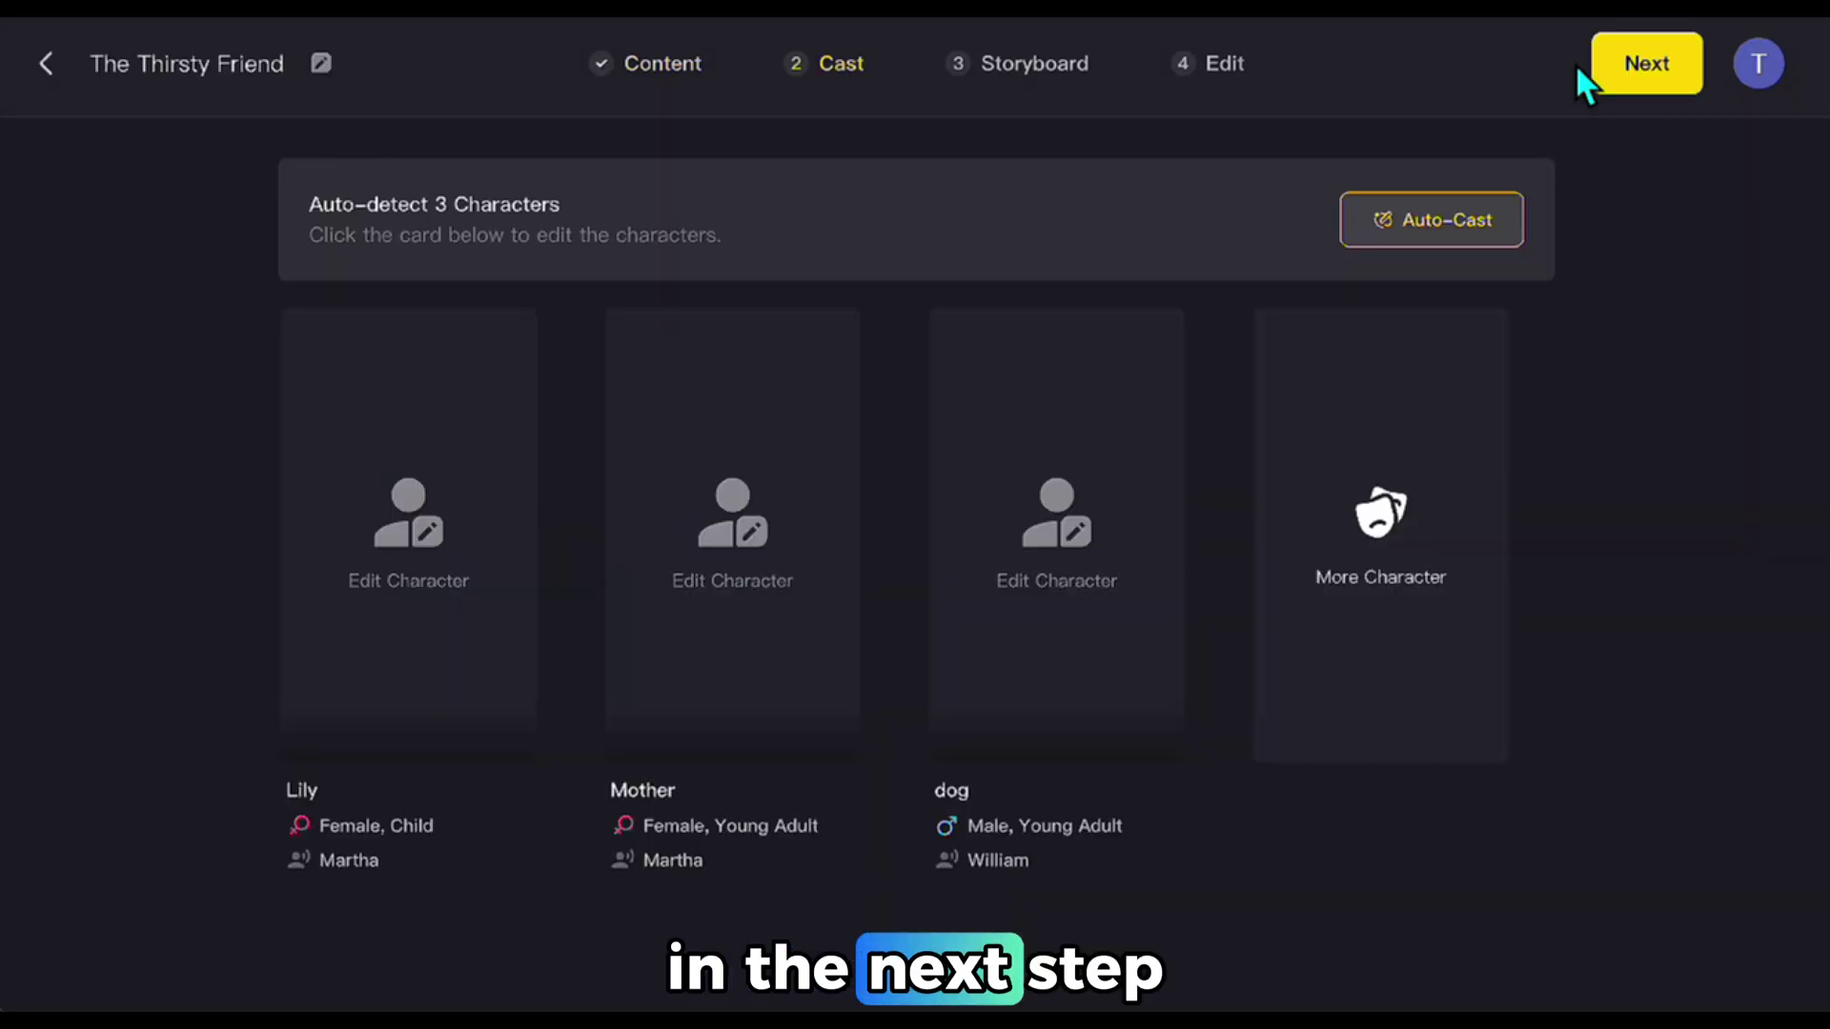
{"action": "left_click", "coordinate": [1455, 250]}
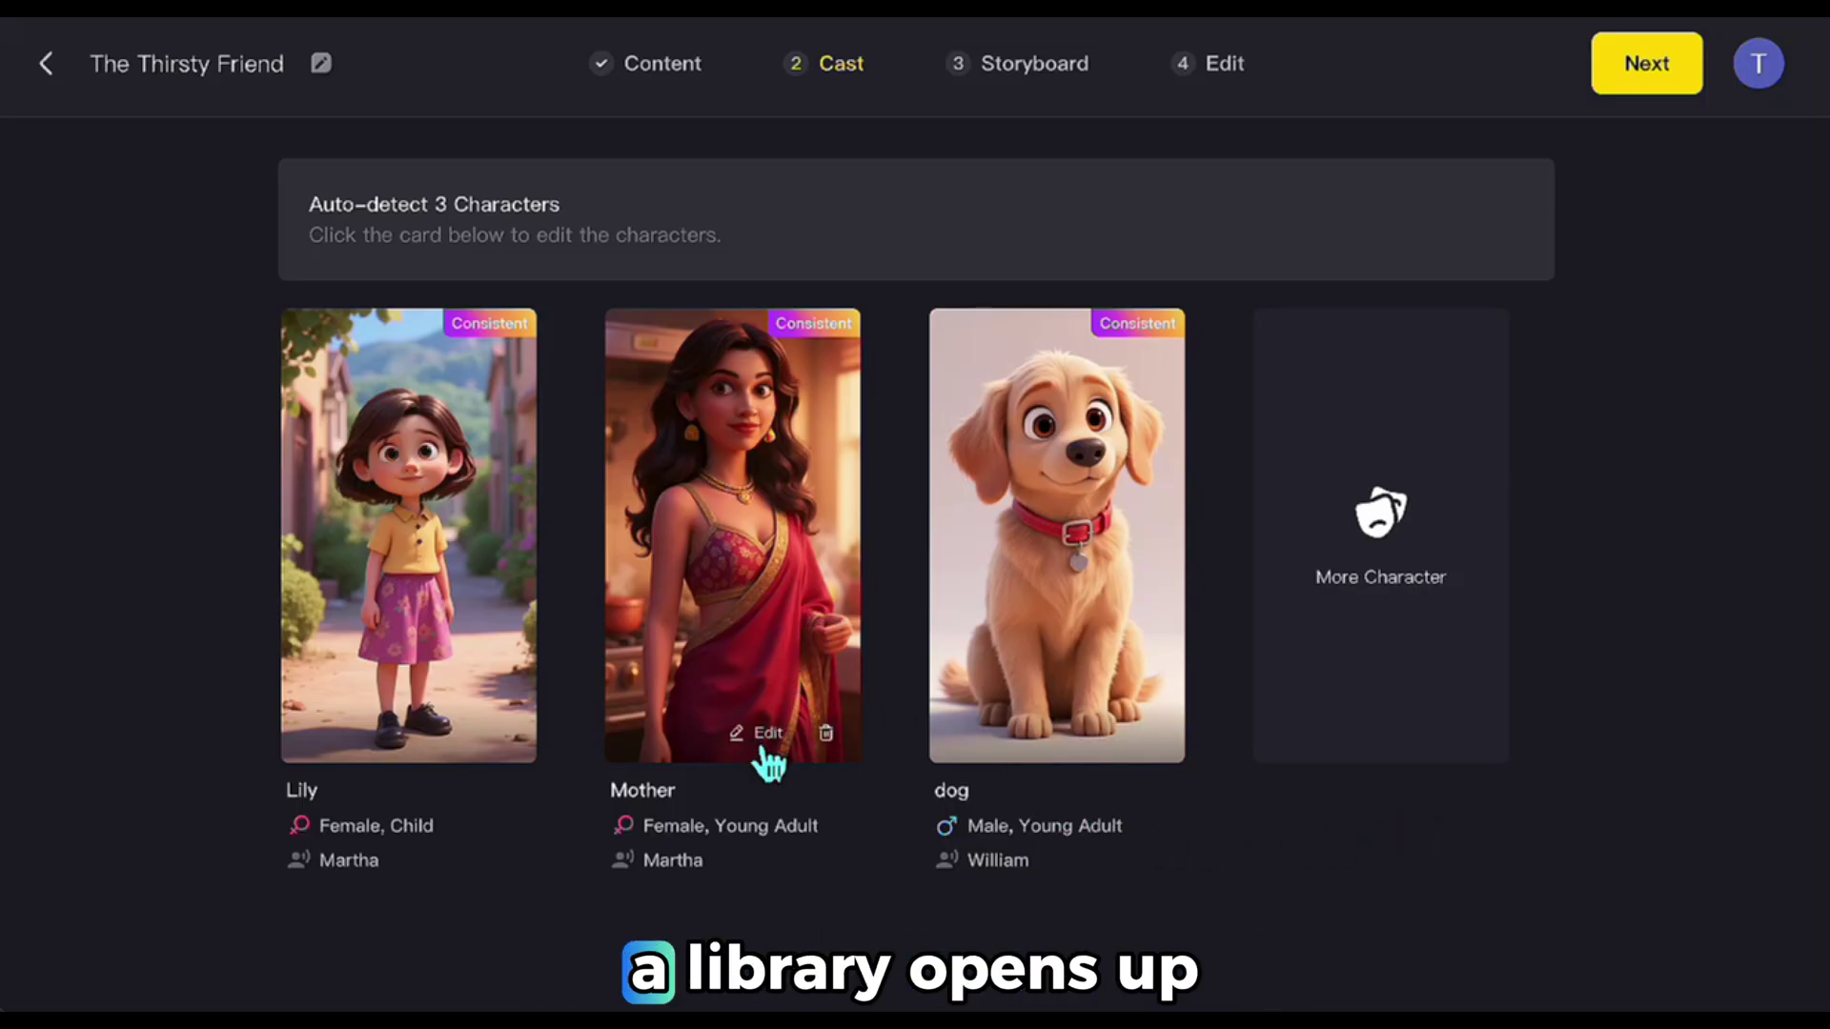
{"action": "left_click", "coordinate": [747, 736]}
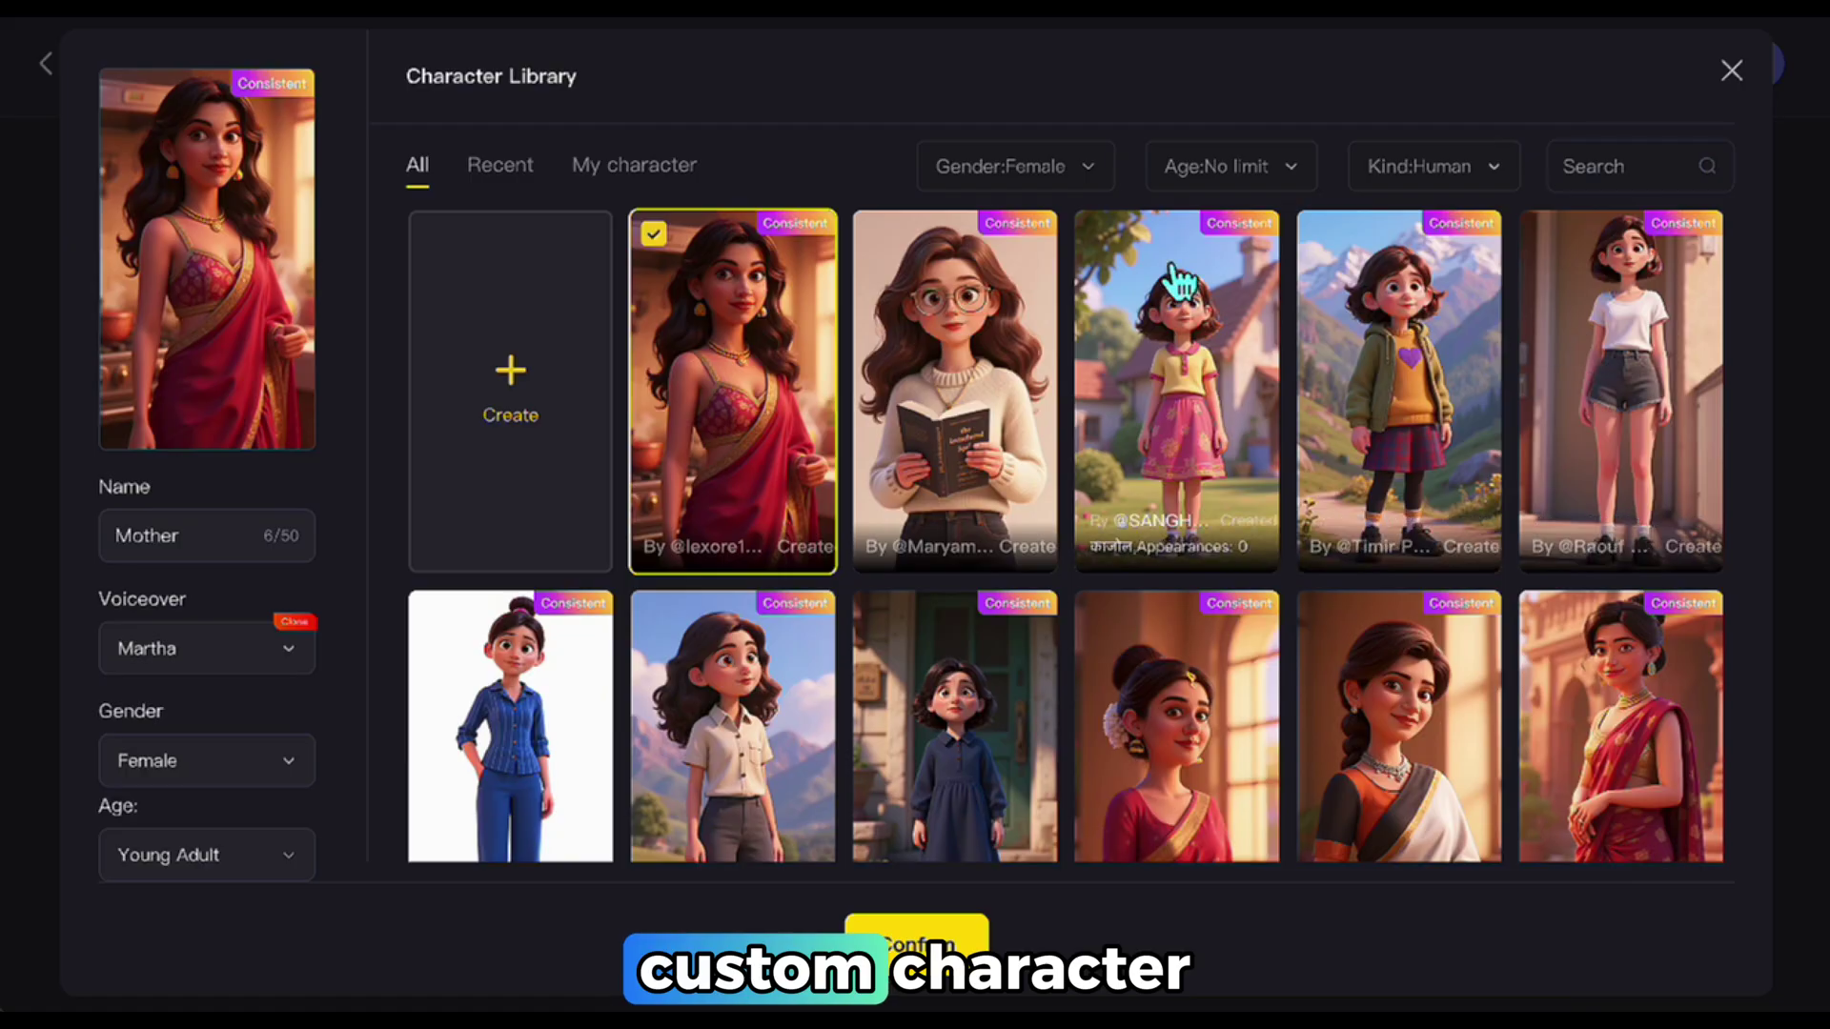
Create a custom Mother character from a pasted prompt: pastel blouse and floral skirt.
{"action": "left_click", "coordinate": [563, 368]}
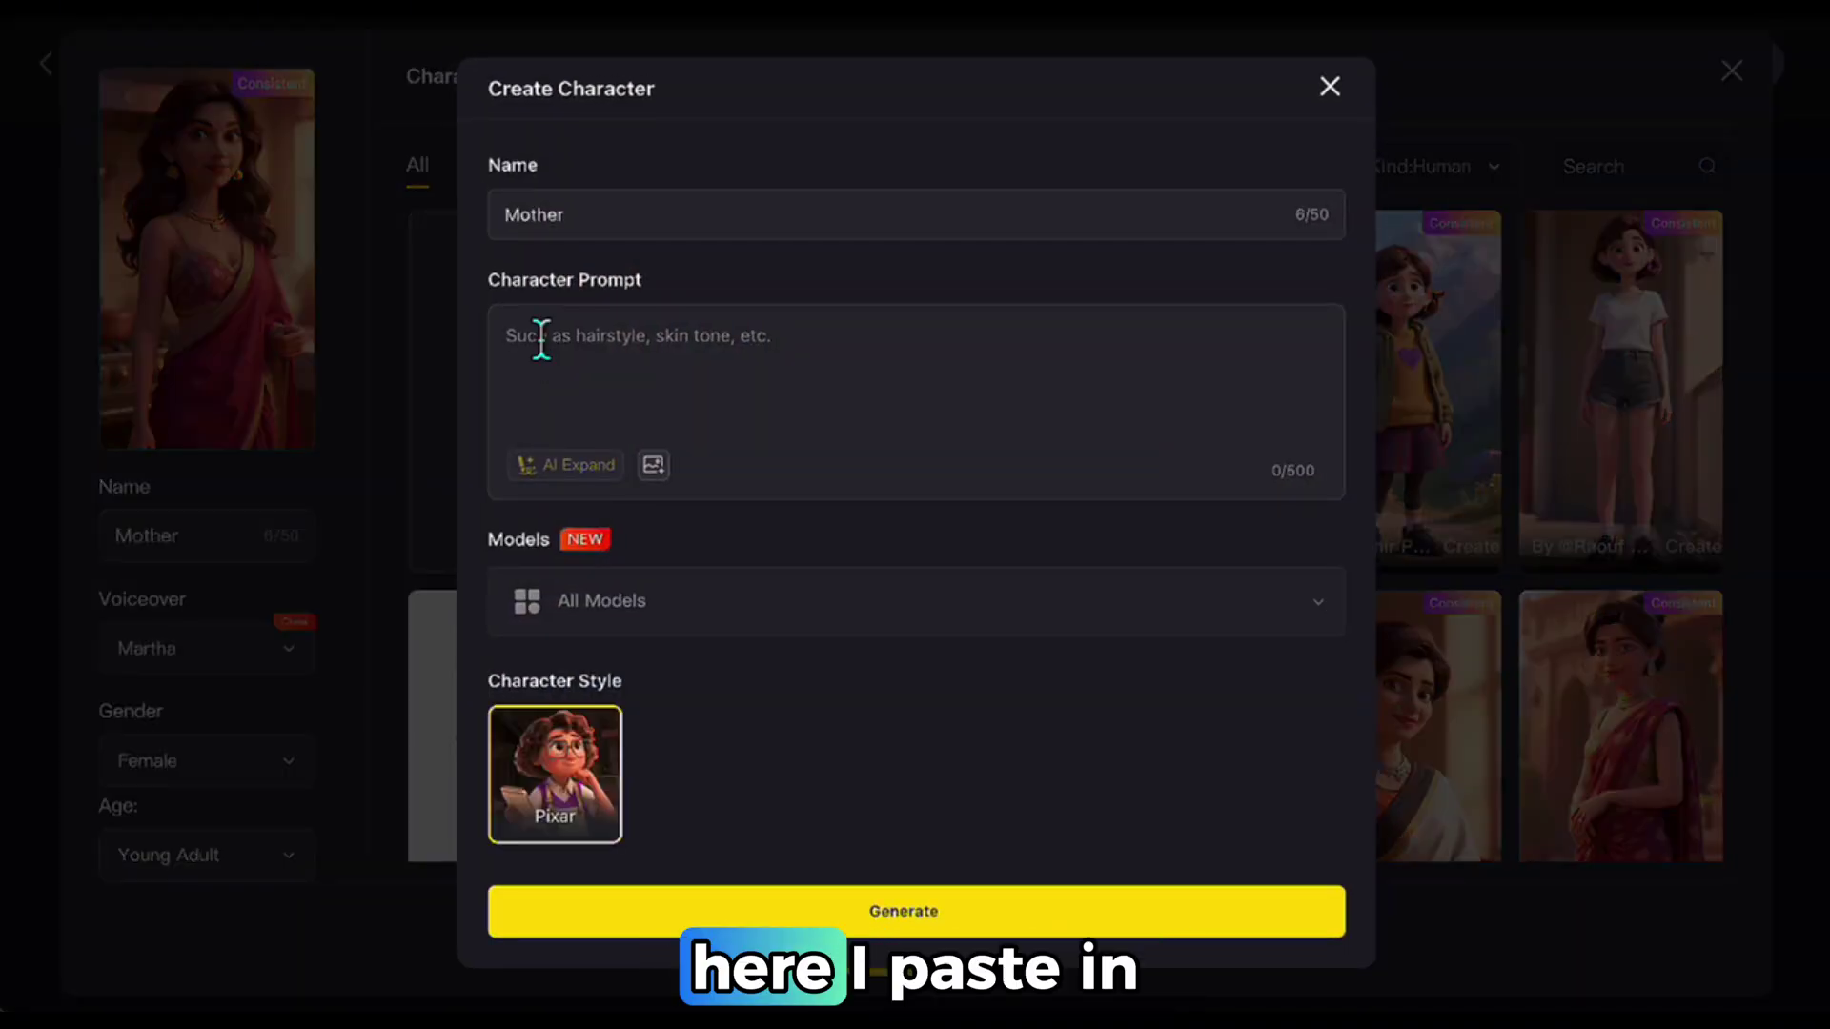
{"action": "key", "text": "ctrl+v"}
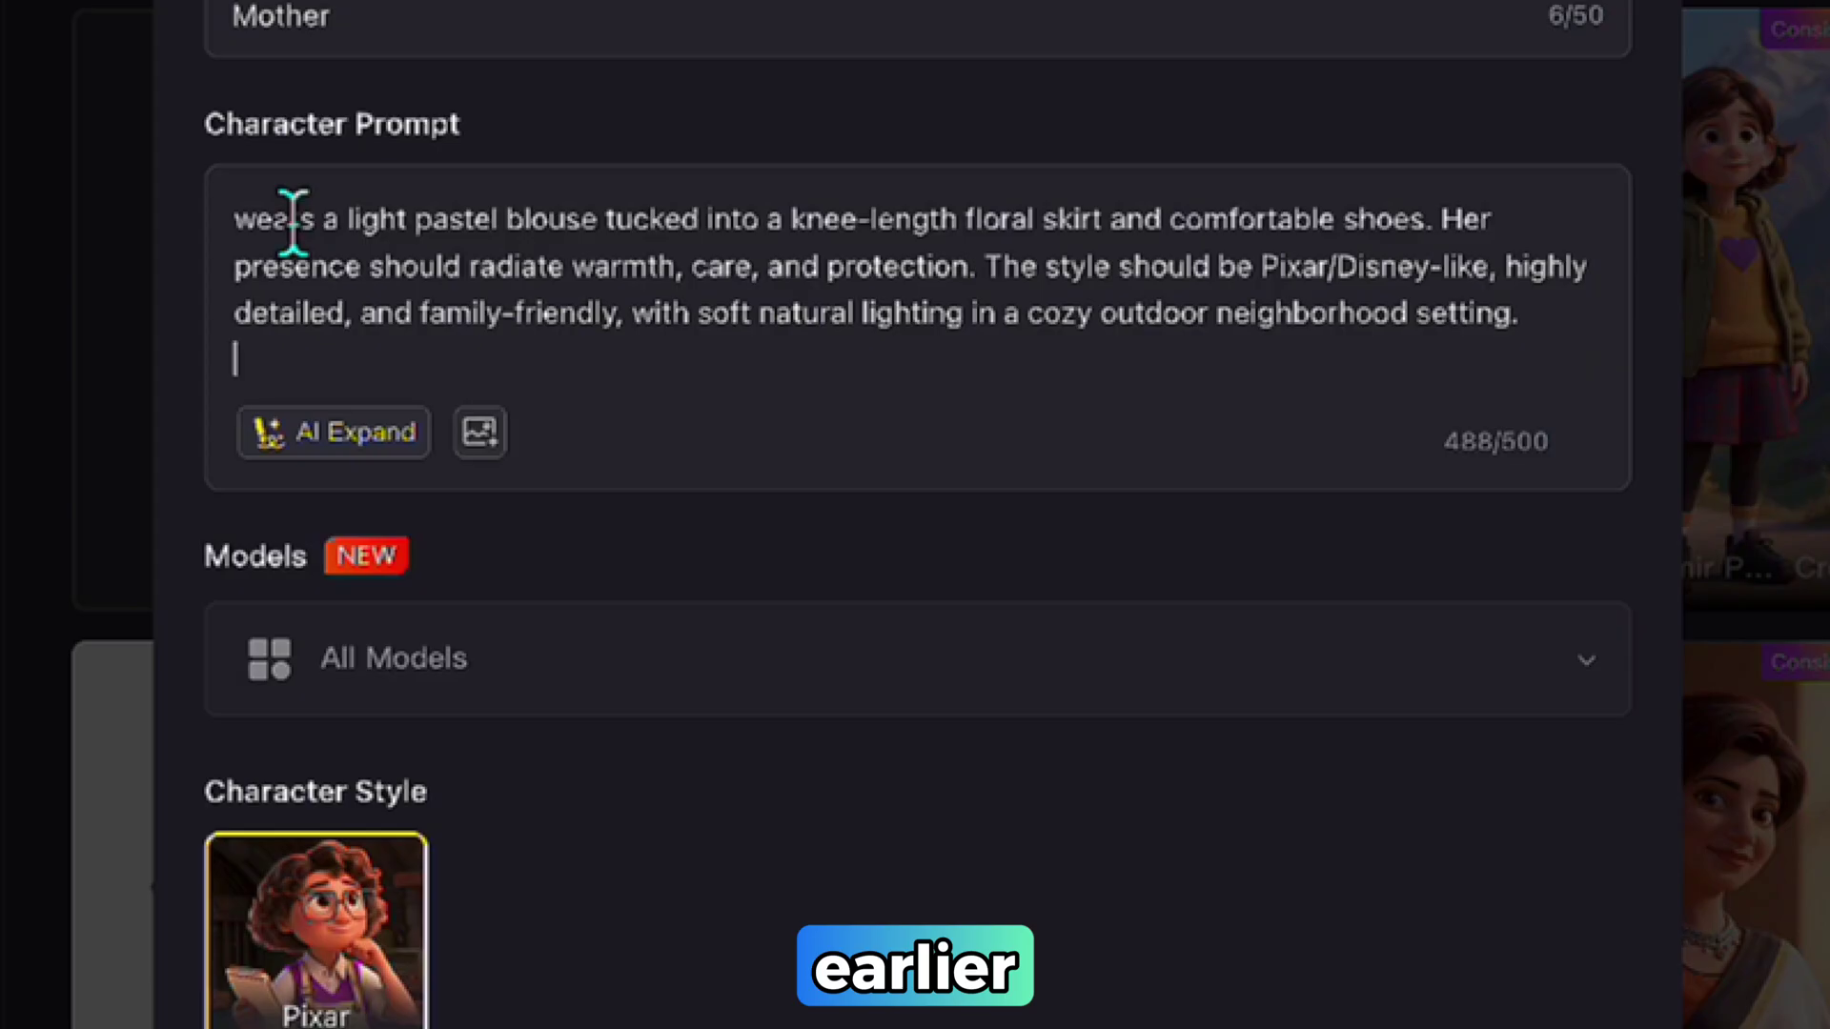
{"action": "scroll", "coordinate": [437, 288], "scroll_direction": "up", "scroll_amount": 2}
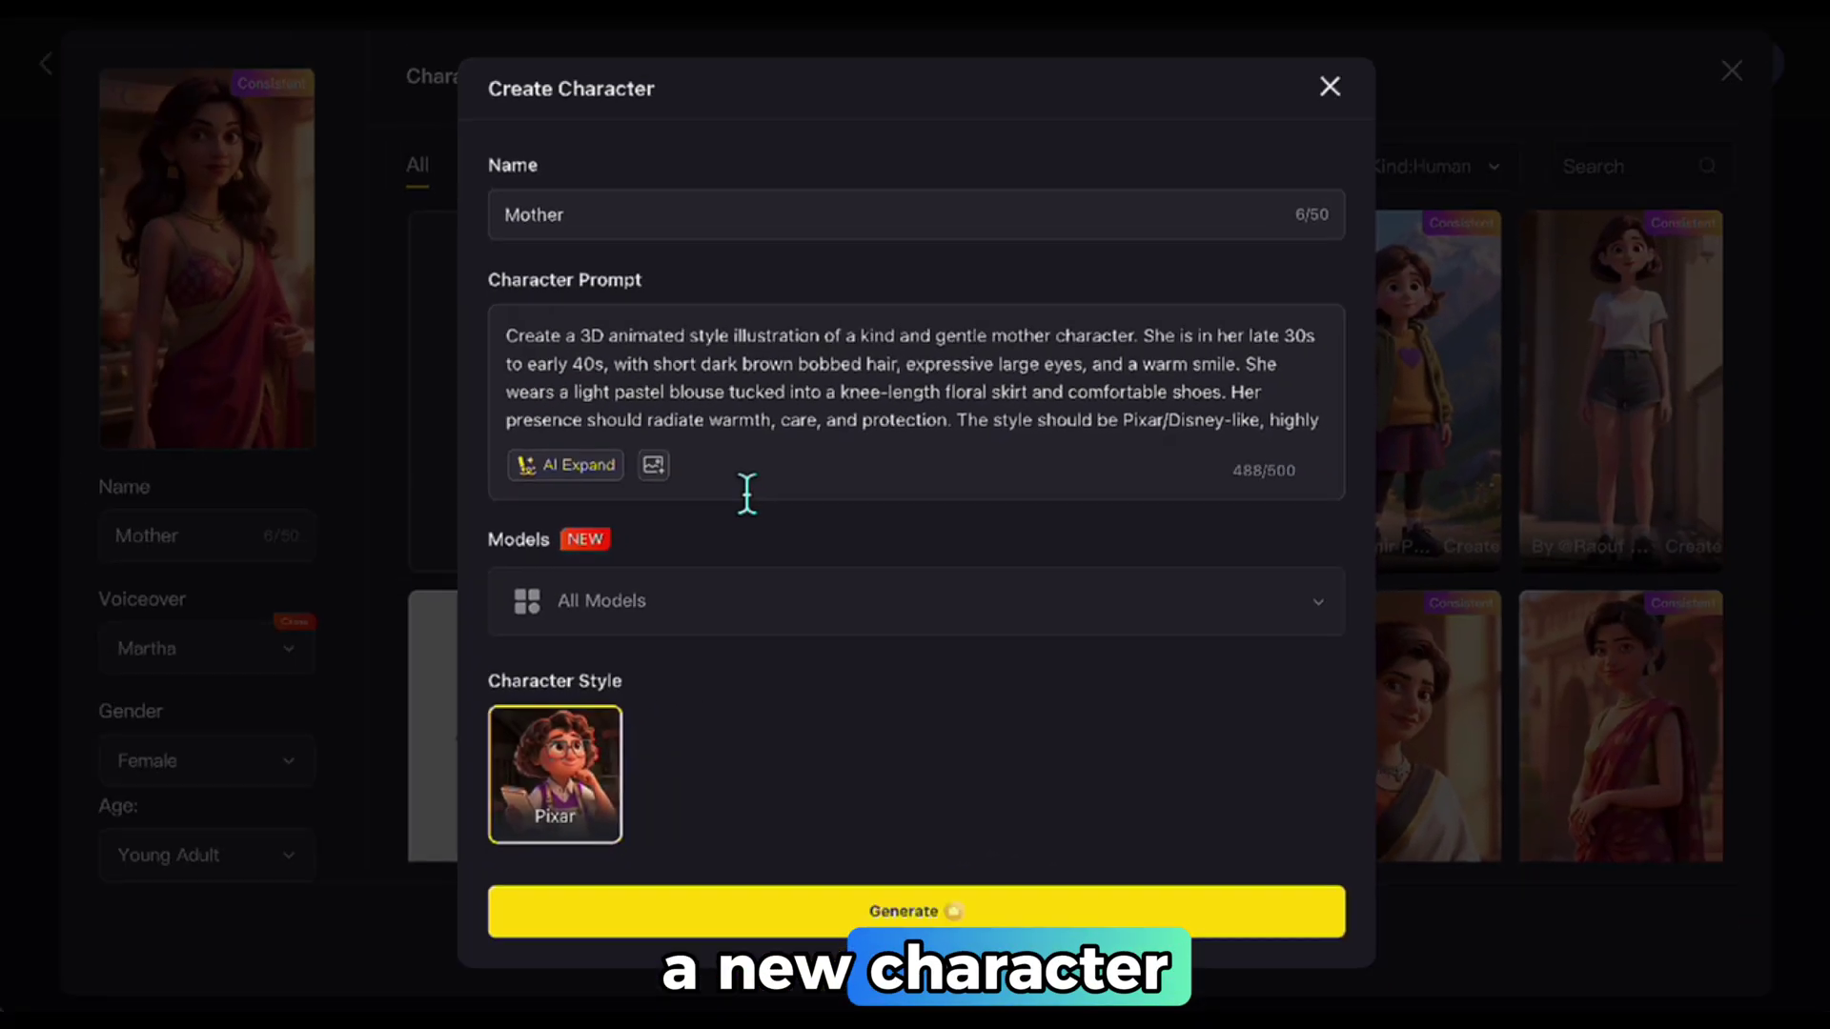
{"action": "left_click", "coordinate": [824, 910]}
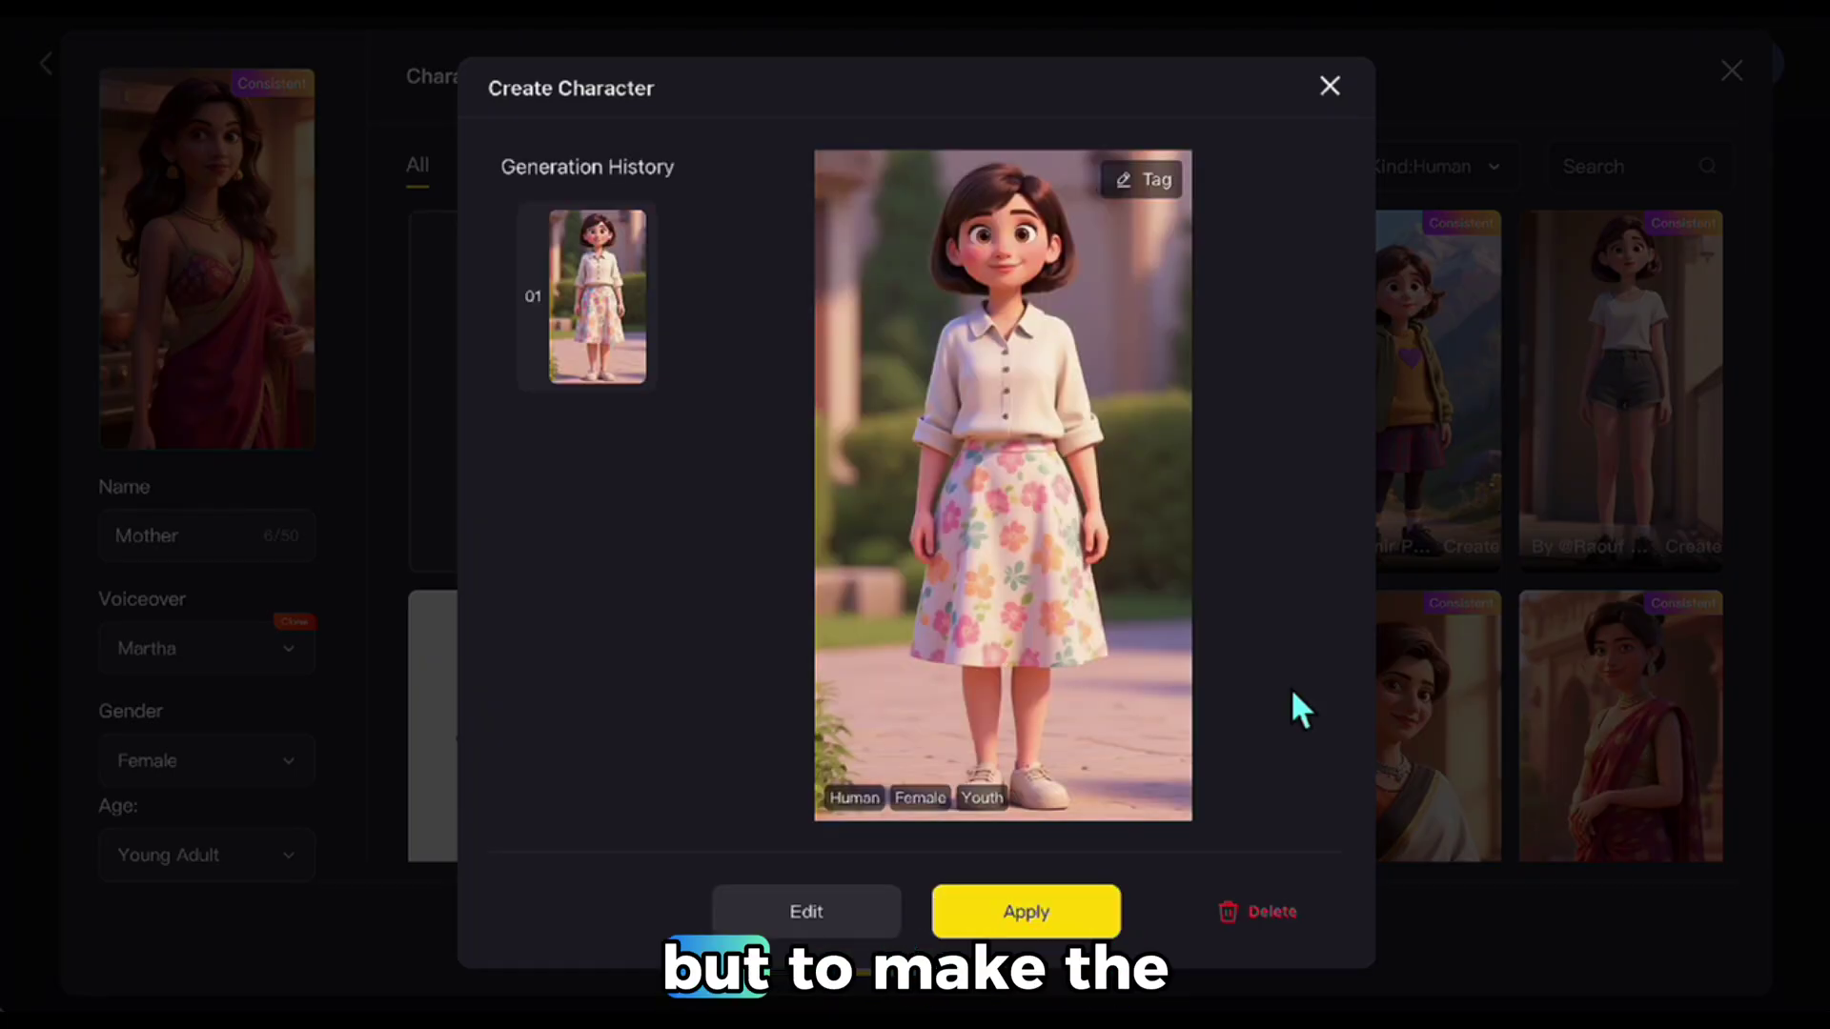
Rewrite Mother's outfit in the prompt as a colorful dress and regenerate her.
{"action": "left_click", "coordinate": [819, 931]}
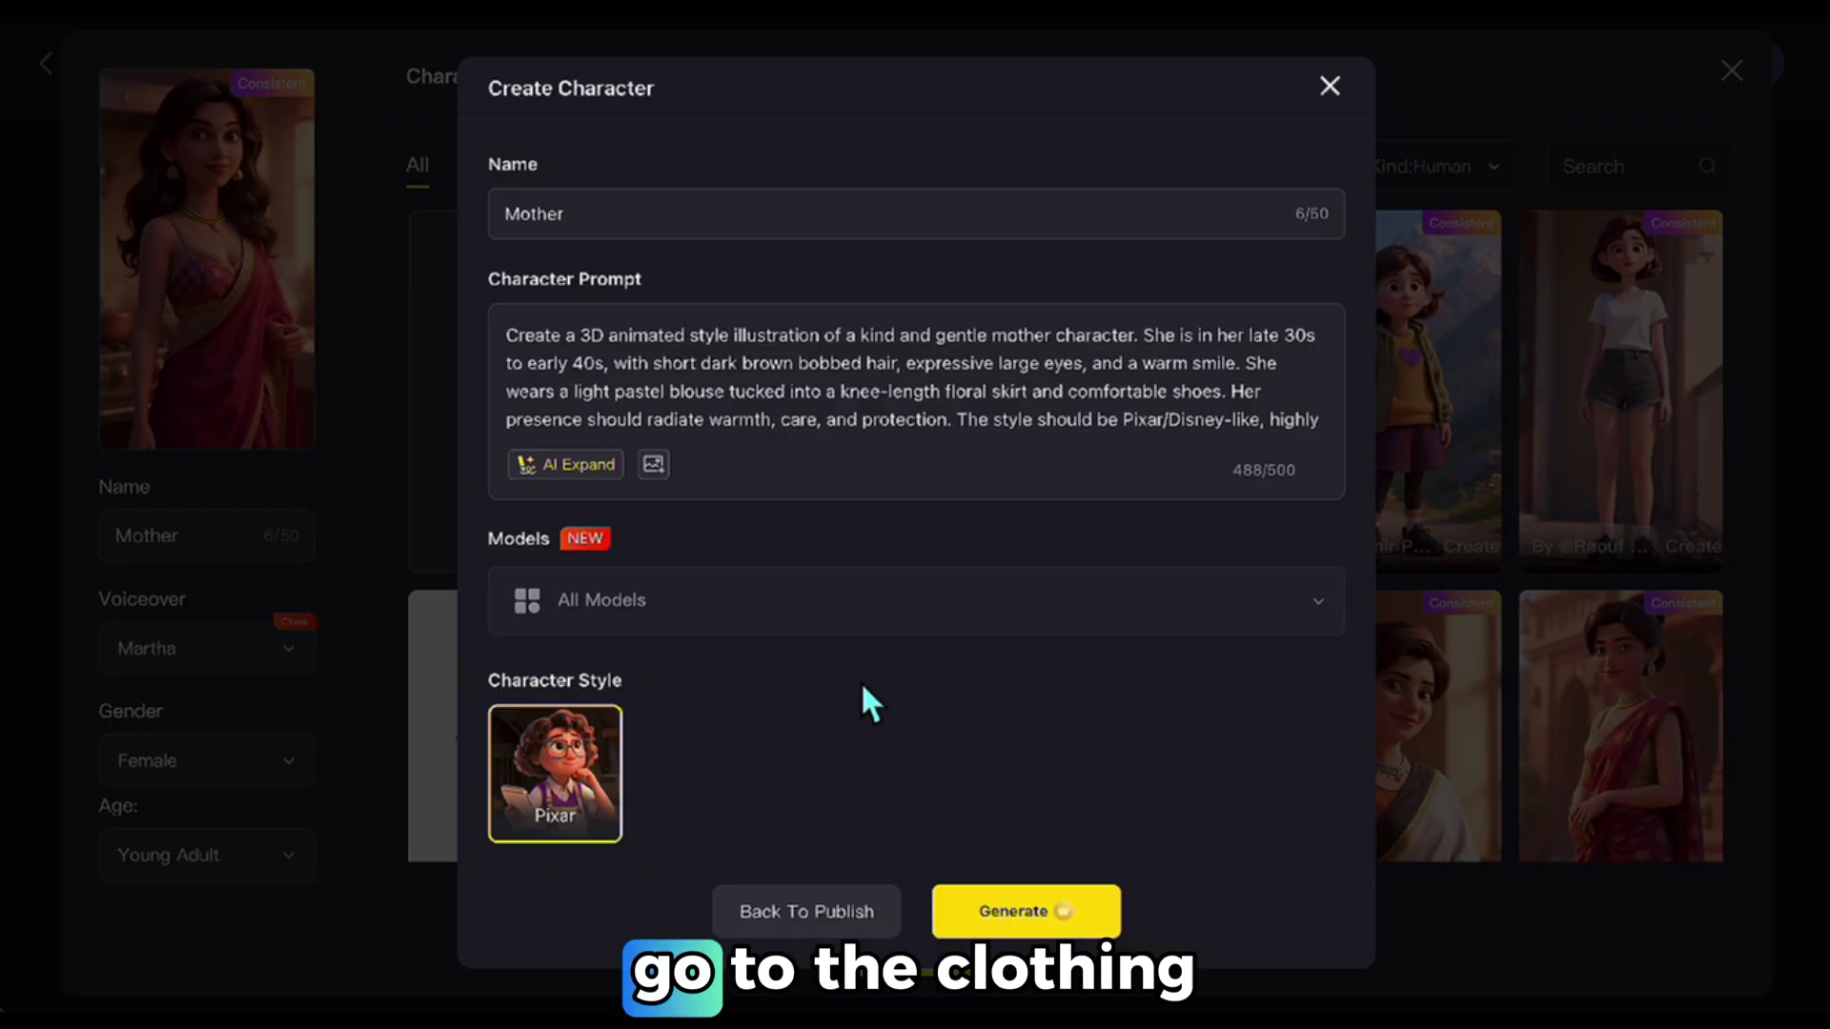
{"action": "left_click", "coordinate": [669, 391]}
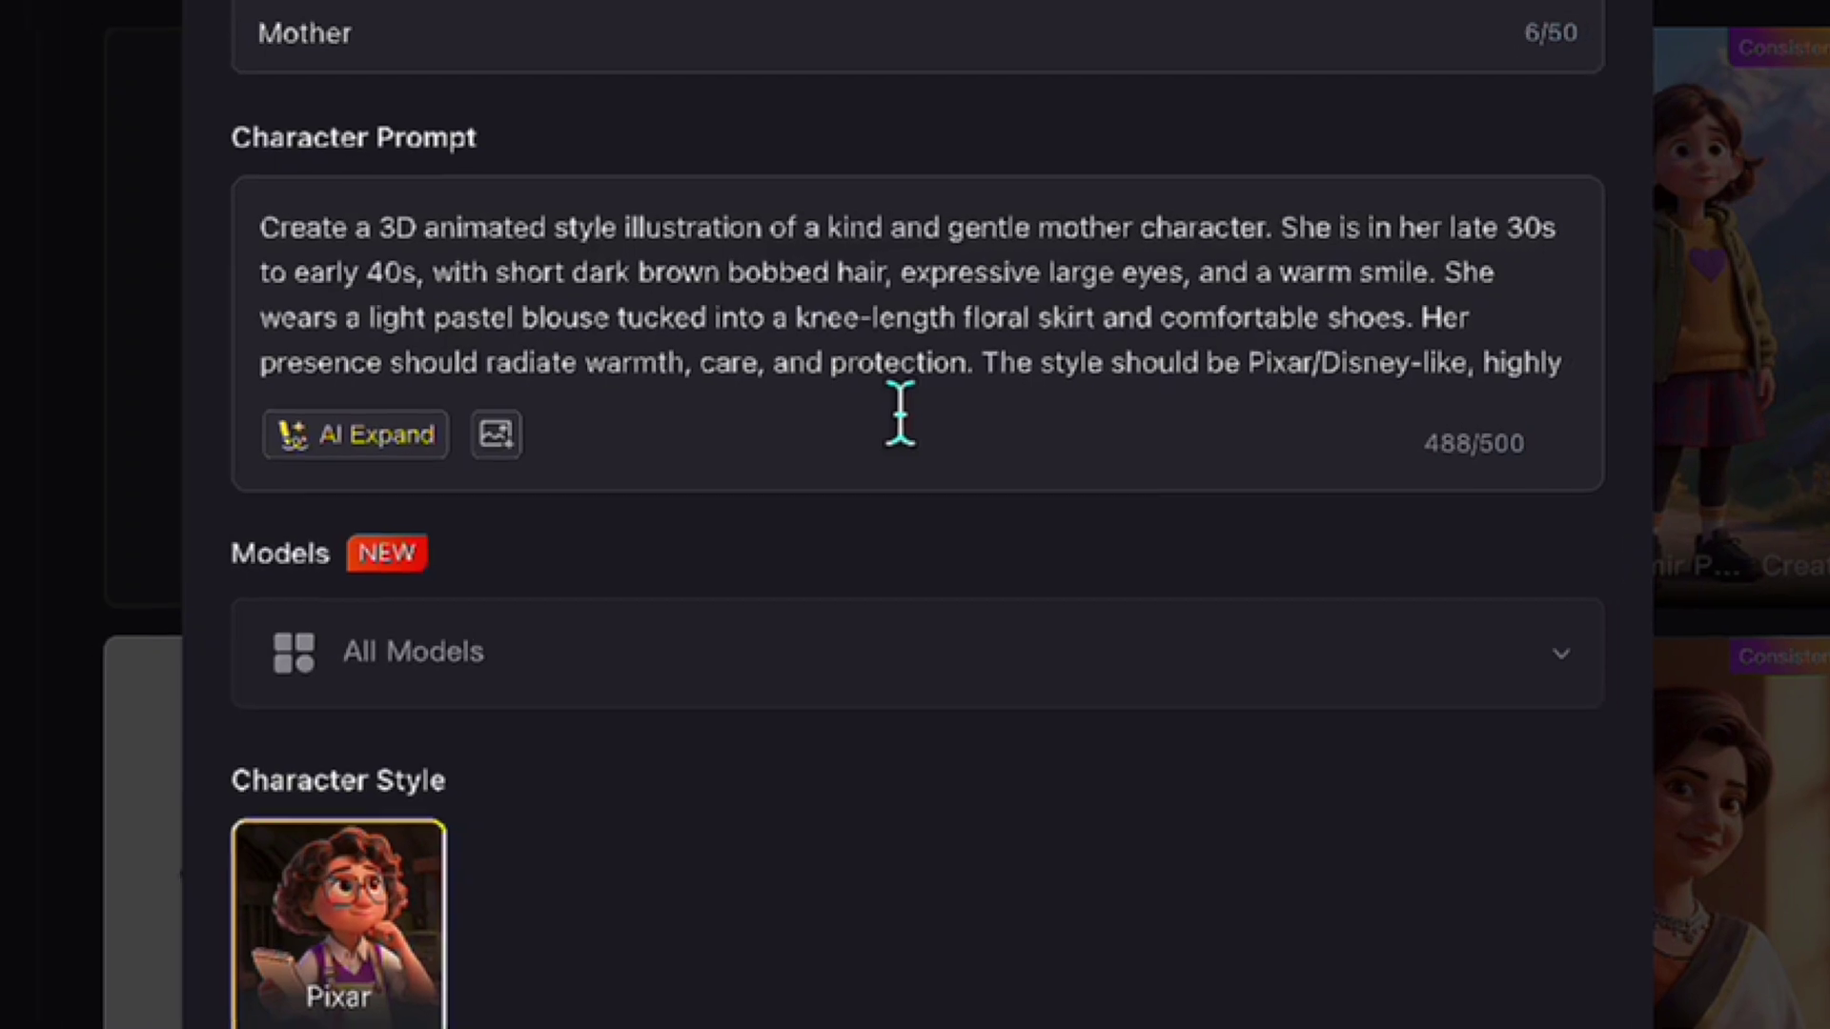
{"action": "type", "text": "colorful dre"}
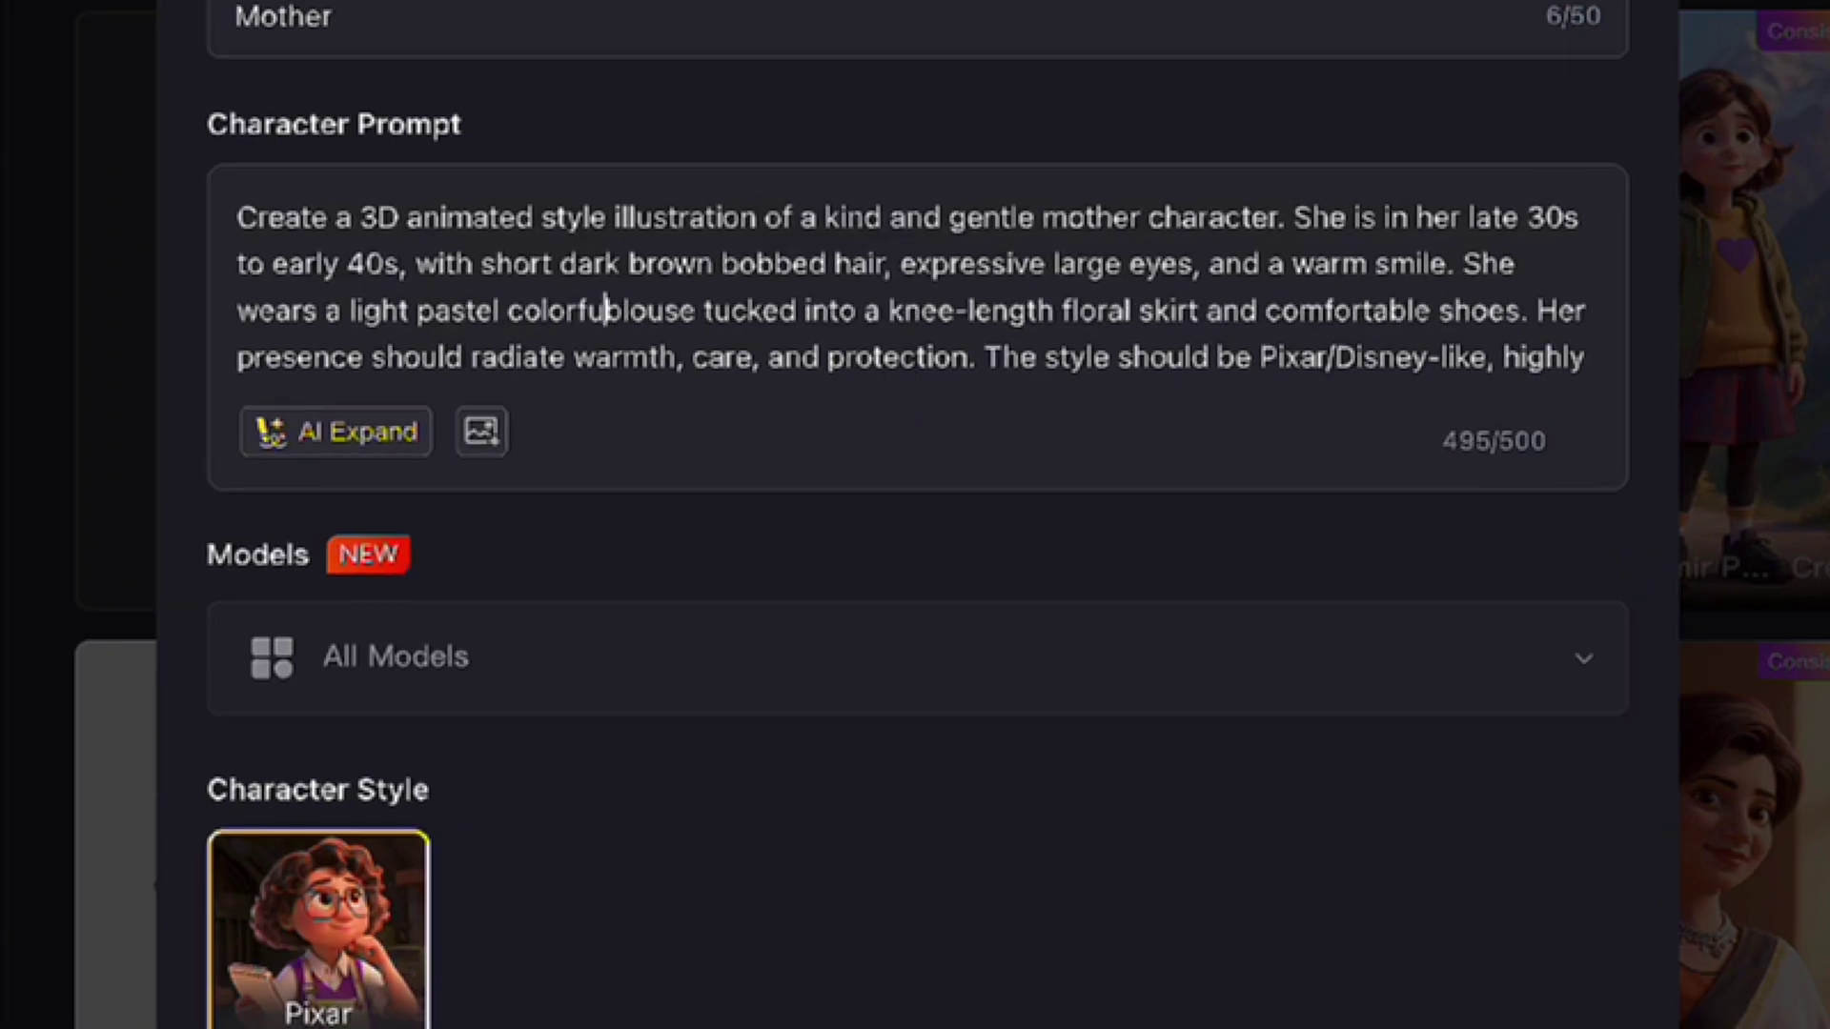
{"action": "key", "text": "ctrl+shift+Right"}
{"action": "key", "text": "ctrl+shift+Right"}
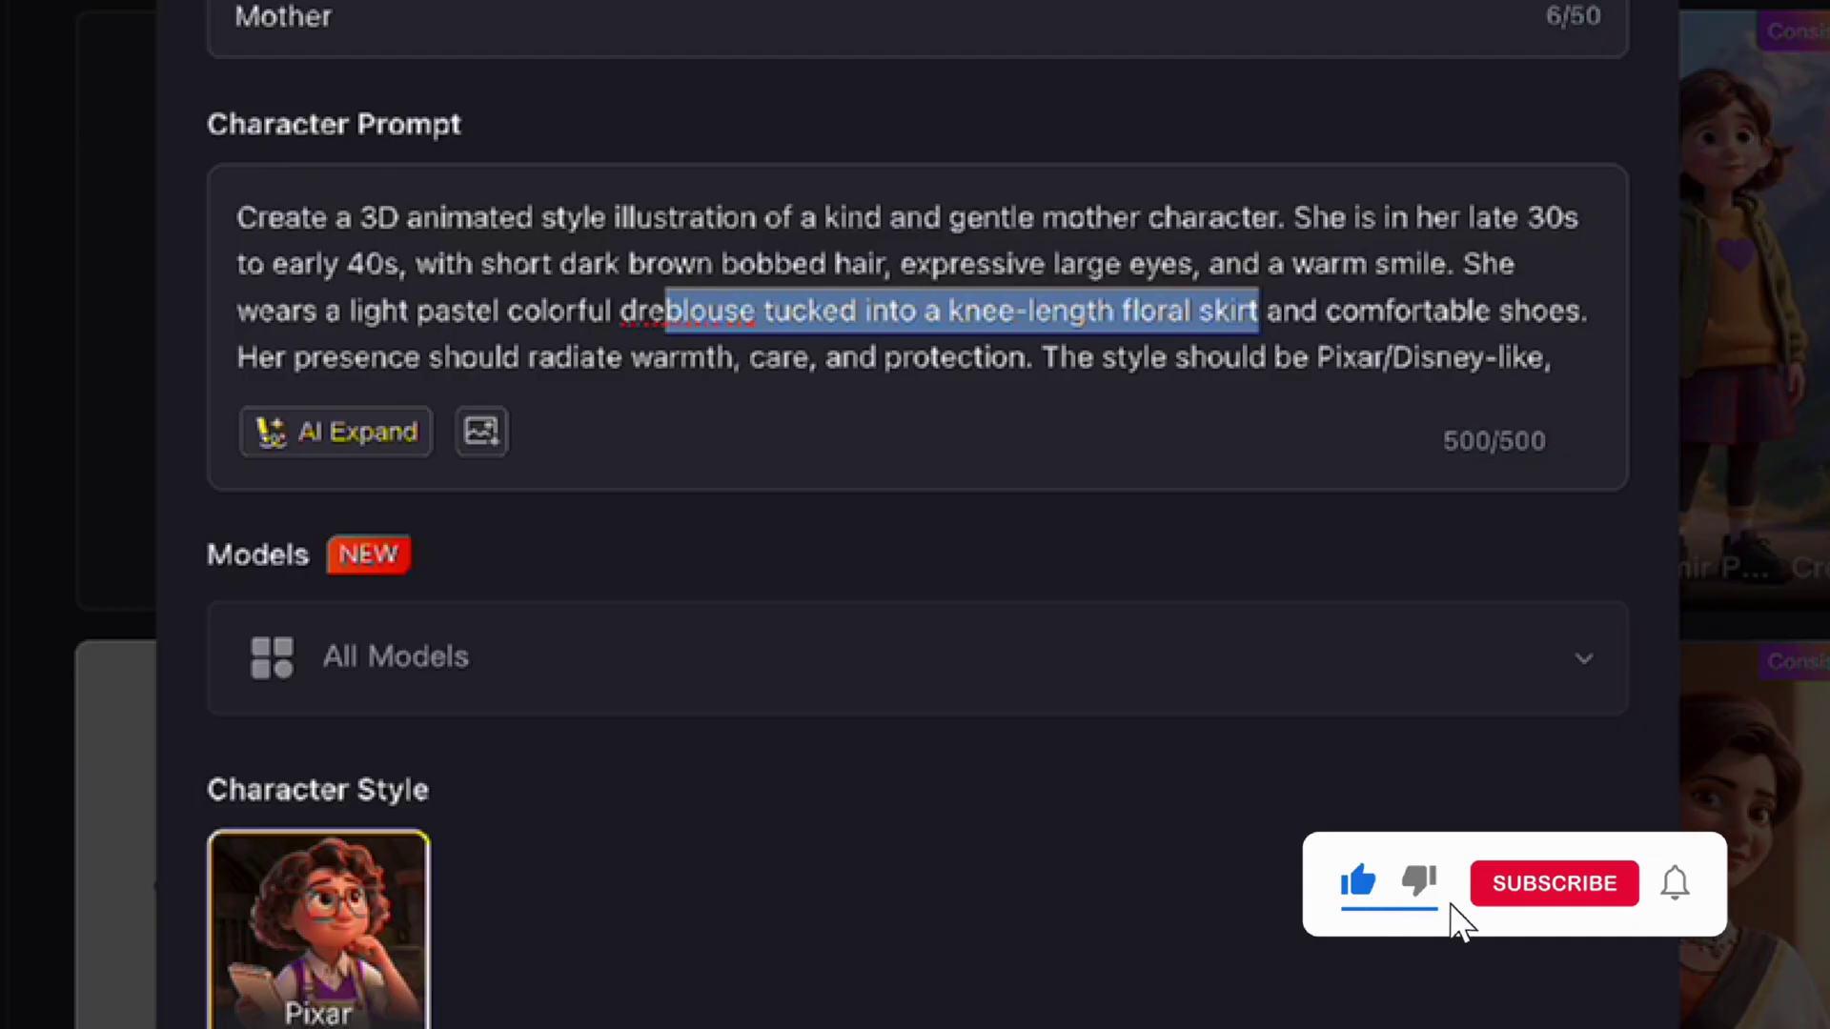
{"action": "key", "text": "BackSpace"}
{"action": "type", "text": "ss"}
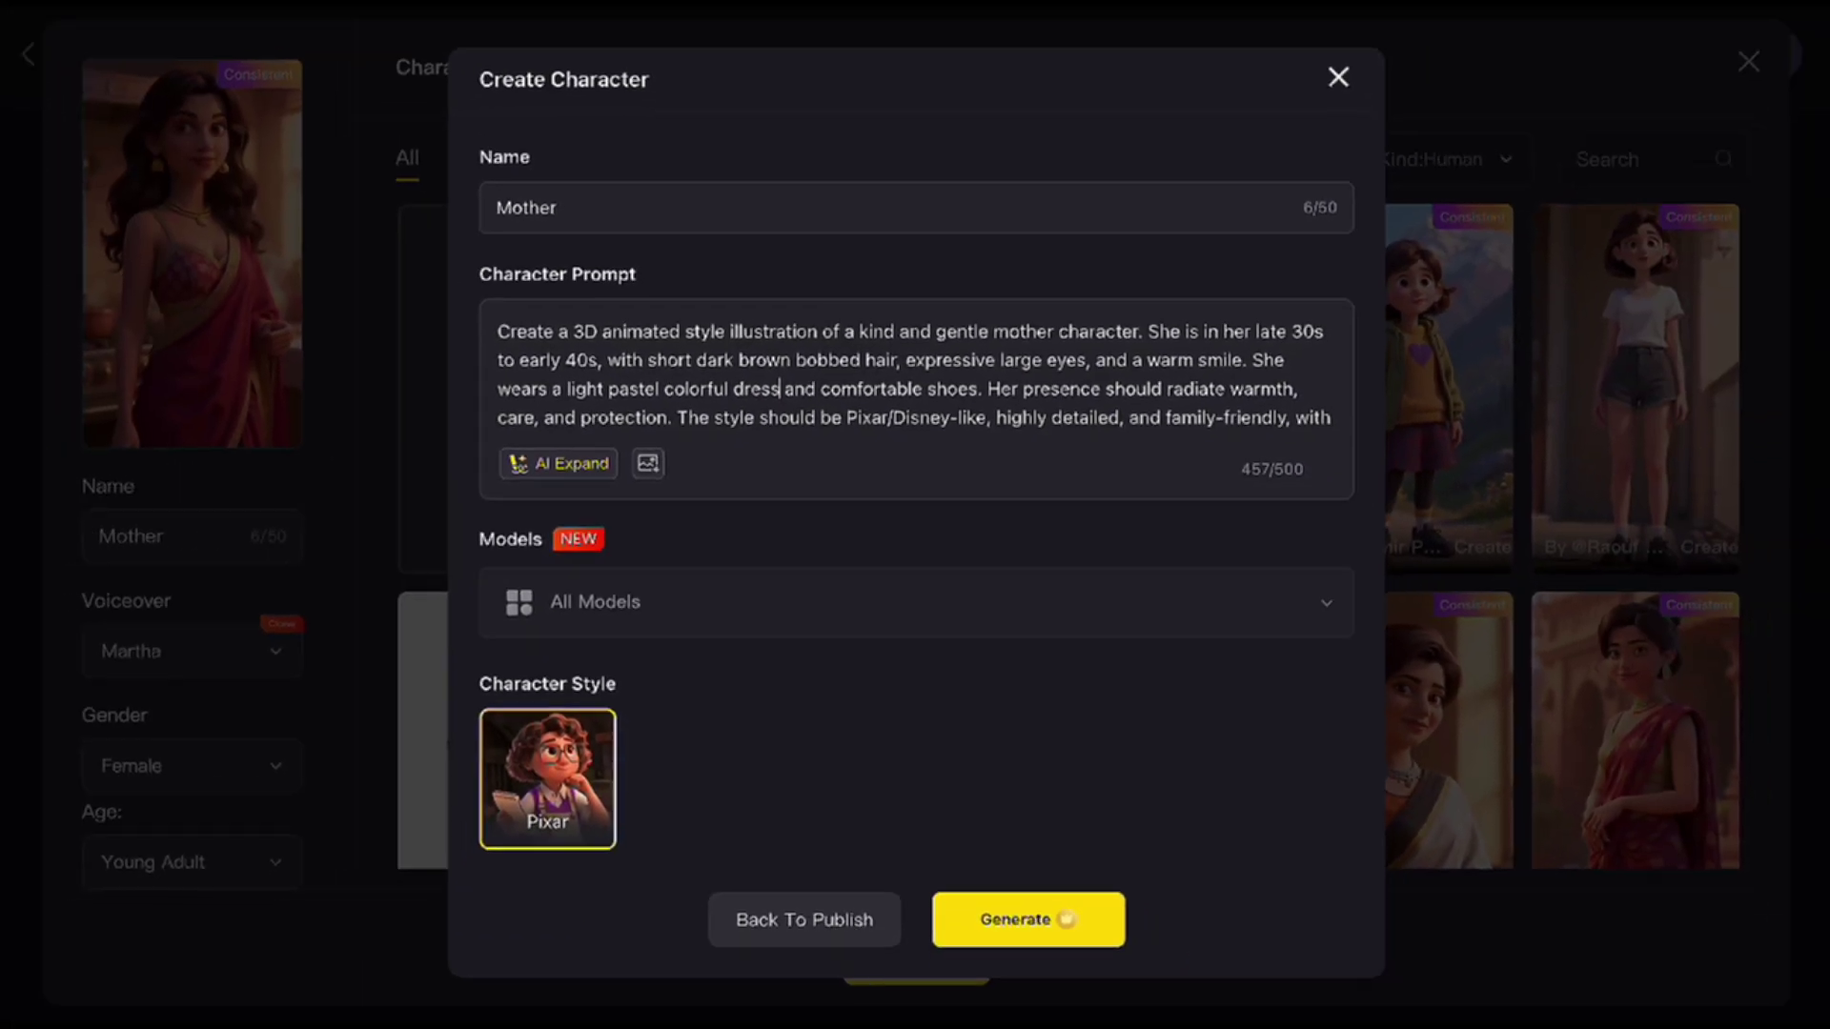
{"action": "left_click", "coordinate": [1008, 937]}
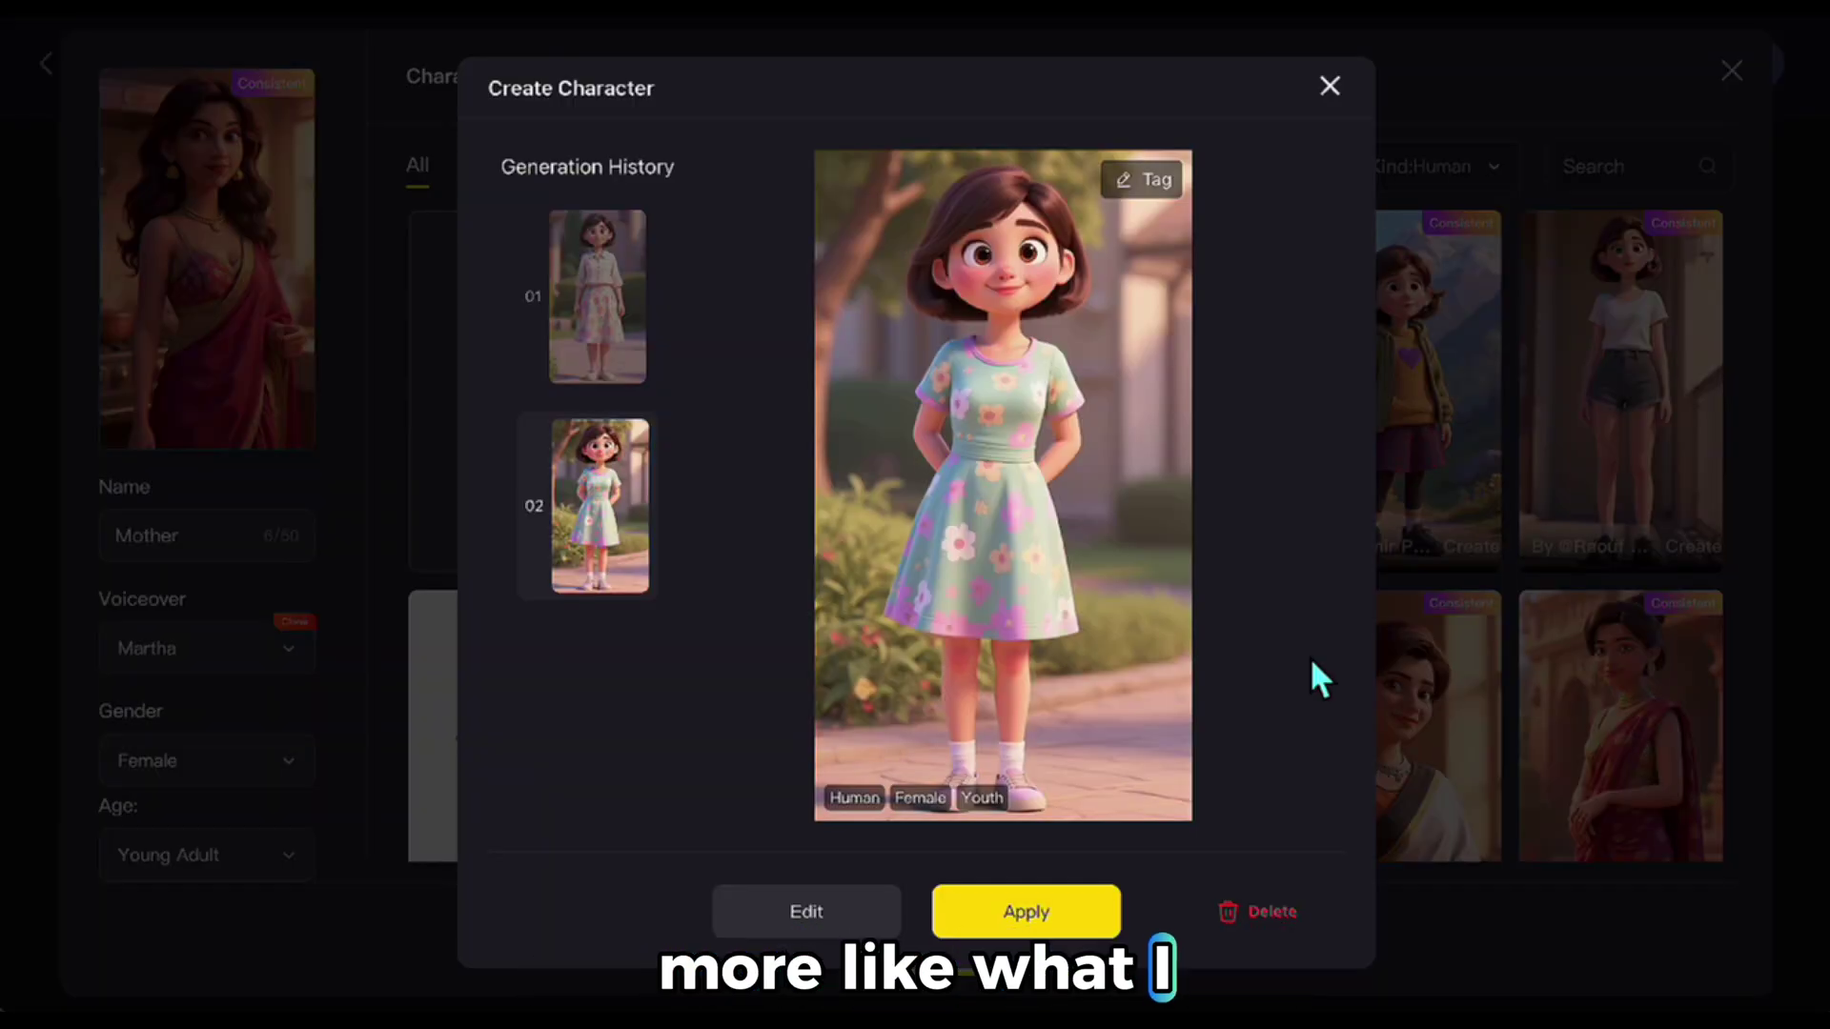
Save the teal-dress version, cast the T-shirt-and-shorts library Mother, and generate 38 storyboards.
{"action": "left_click", "coordinate": [609, 334]}
{"action": "left_click", "coordinate": [601, 527]}
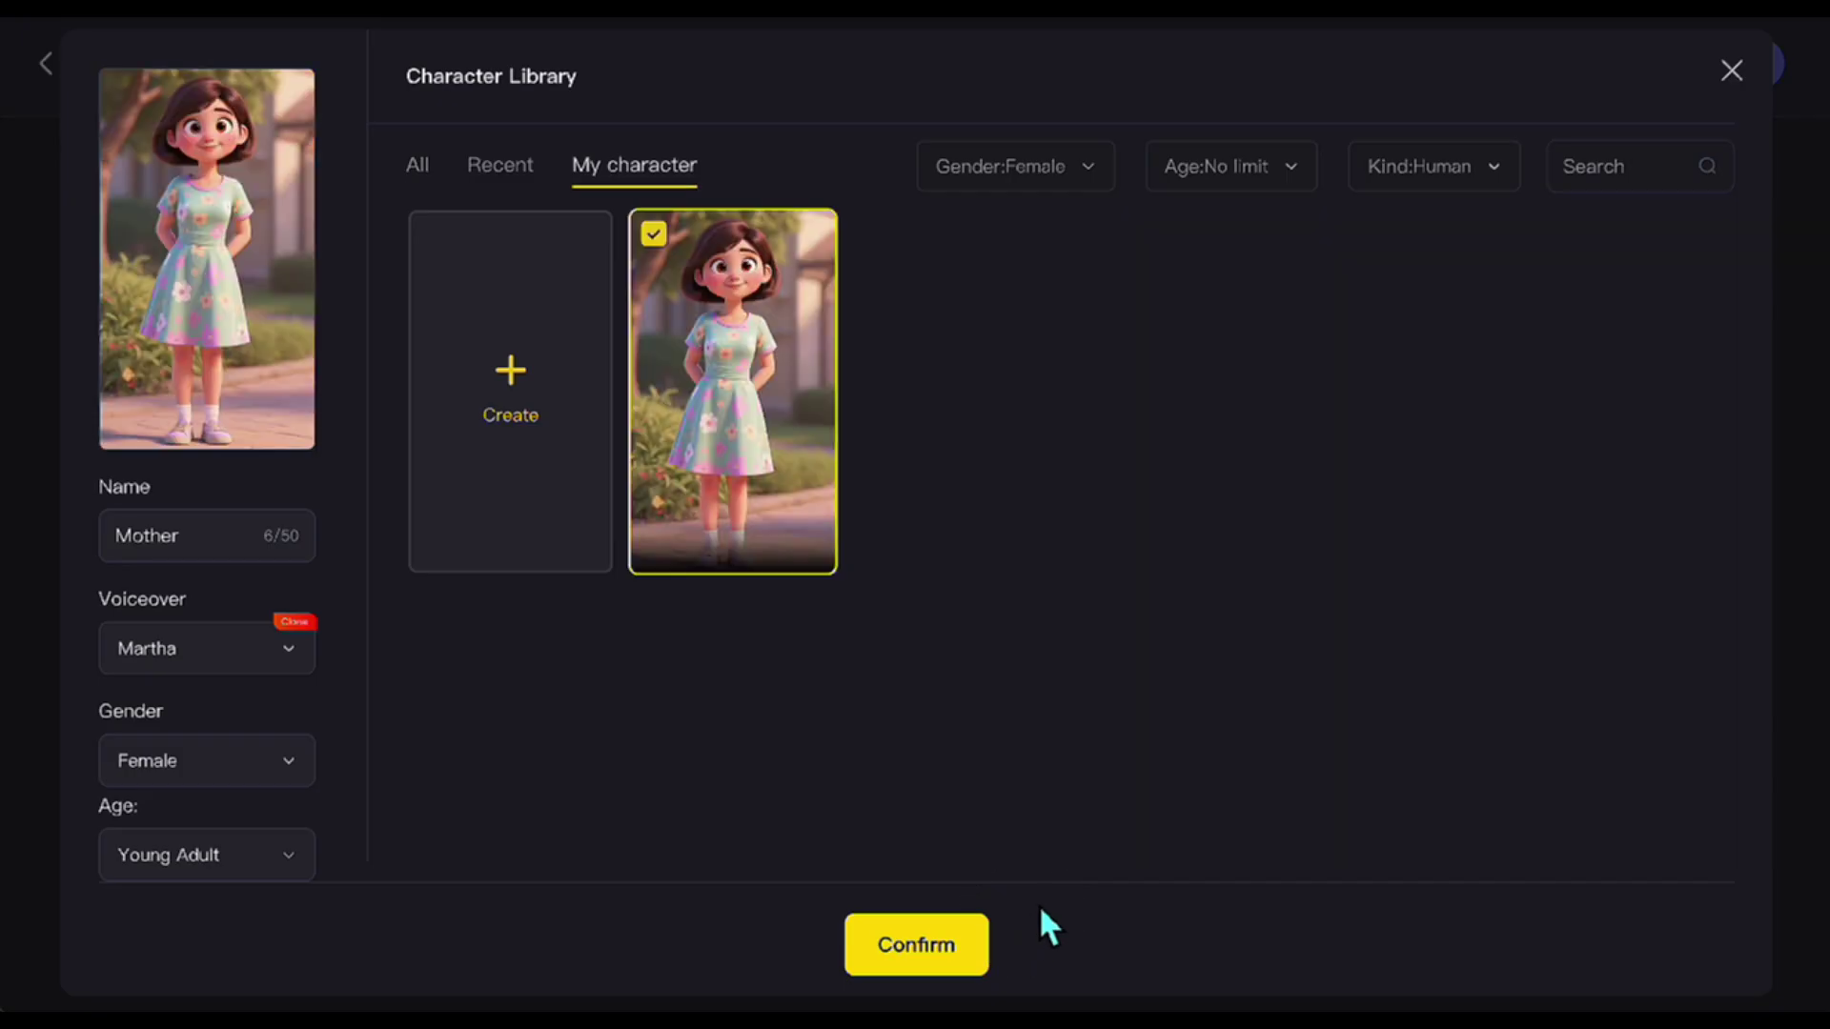
{"action": "left_click", "coordinate": [908, 946]}
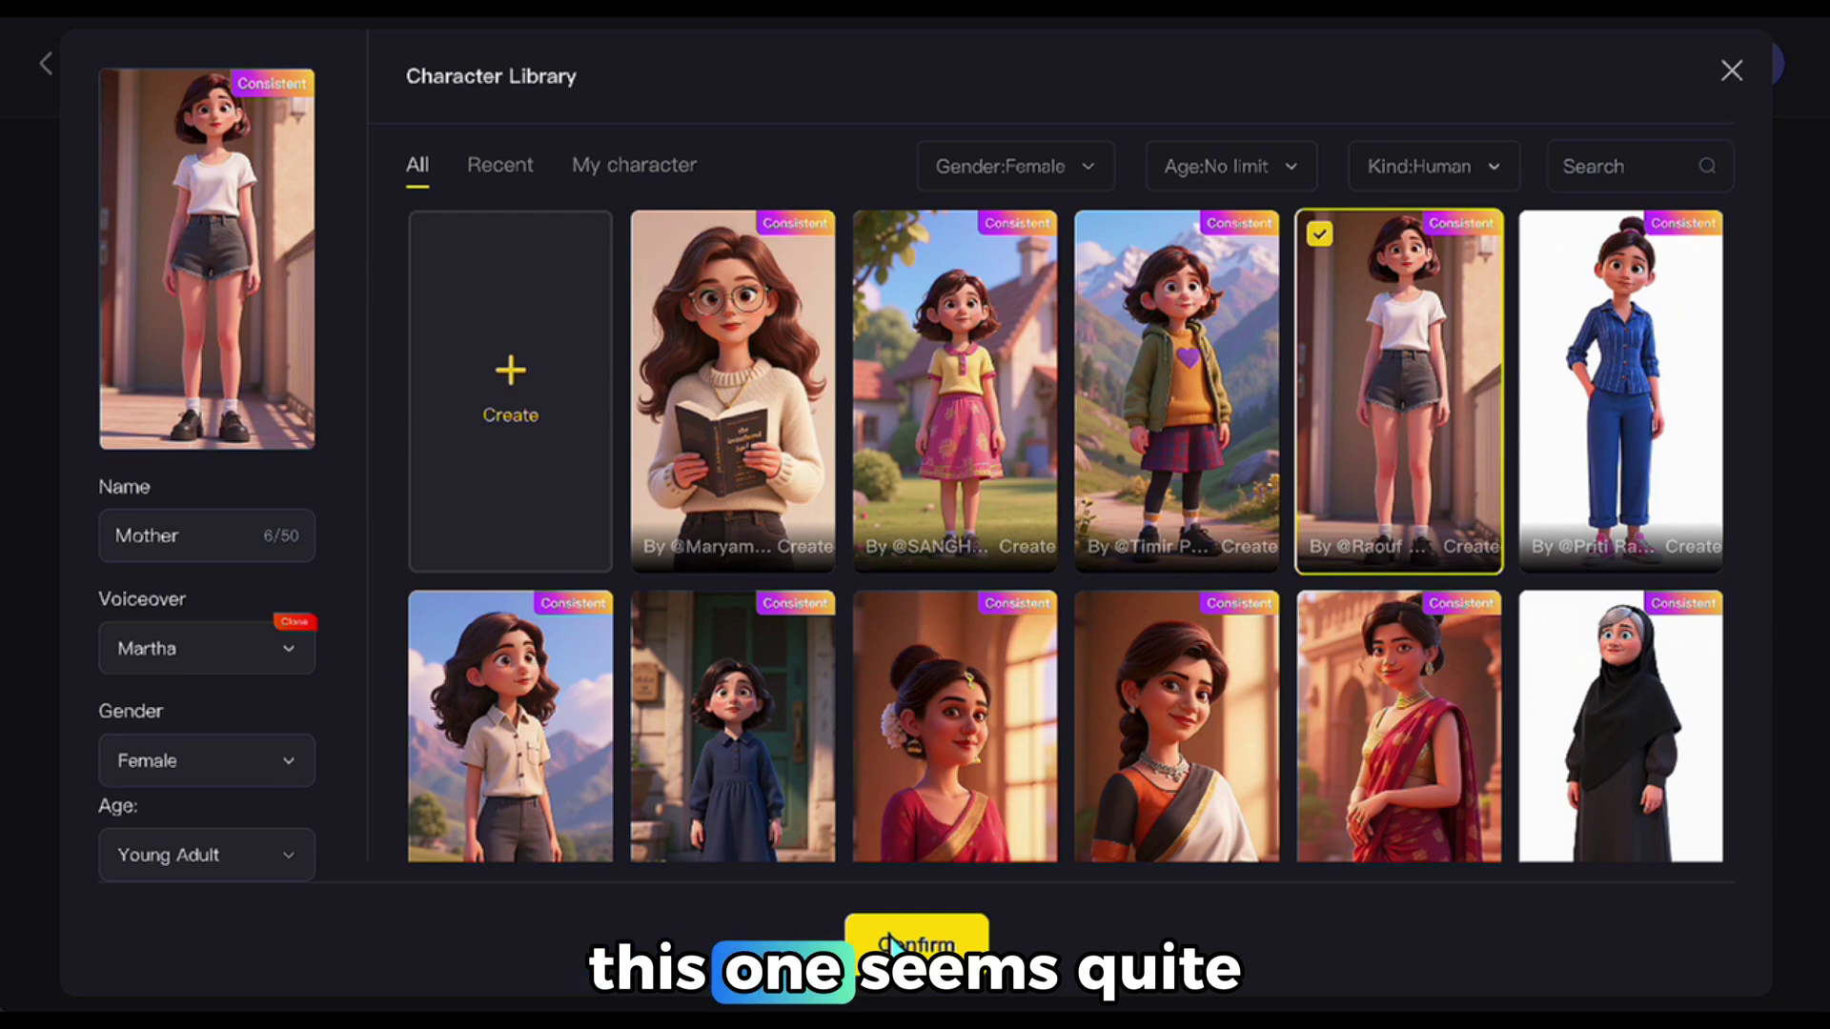
{"action": "left_click", "coordinate": [883, 936]}
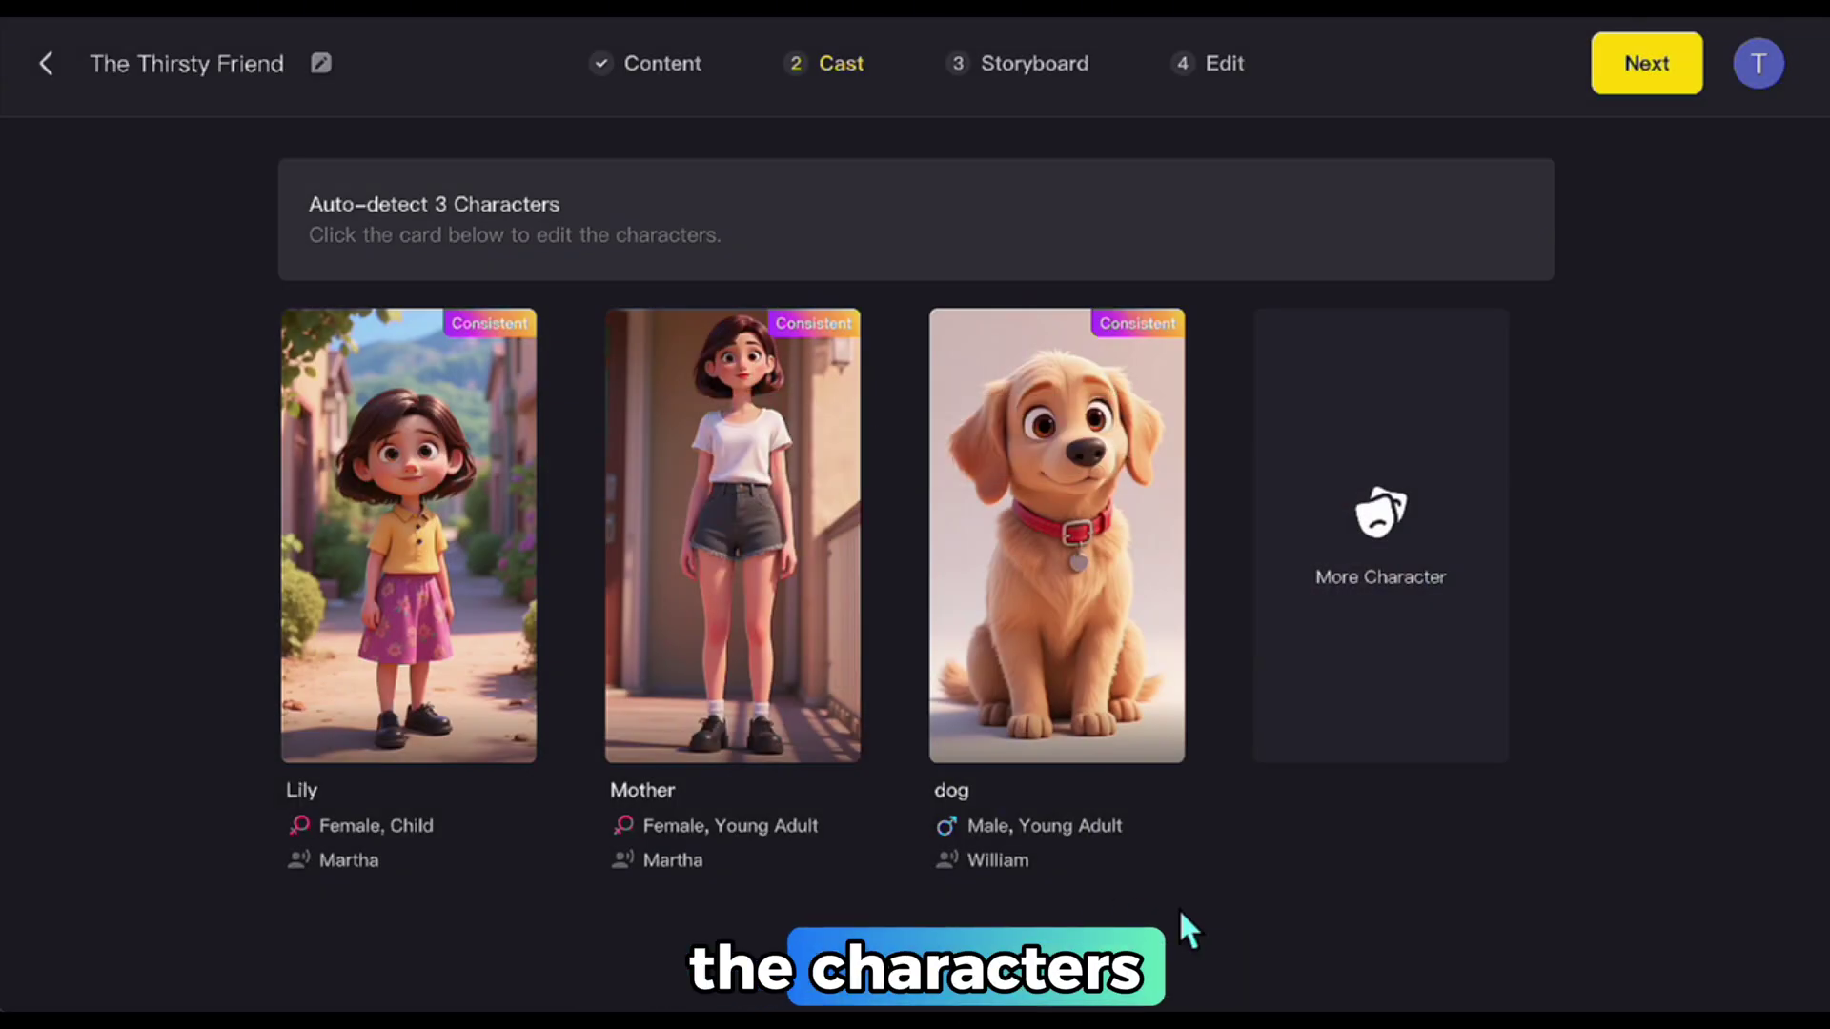
{"action": "left_click", "coordinate": [1649, 69]}
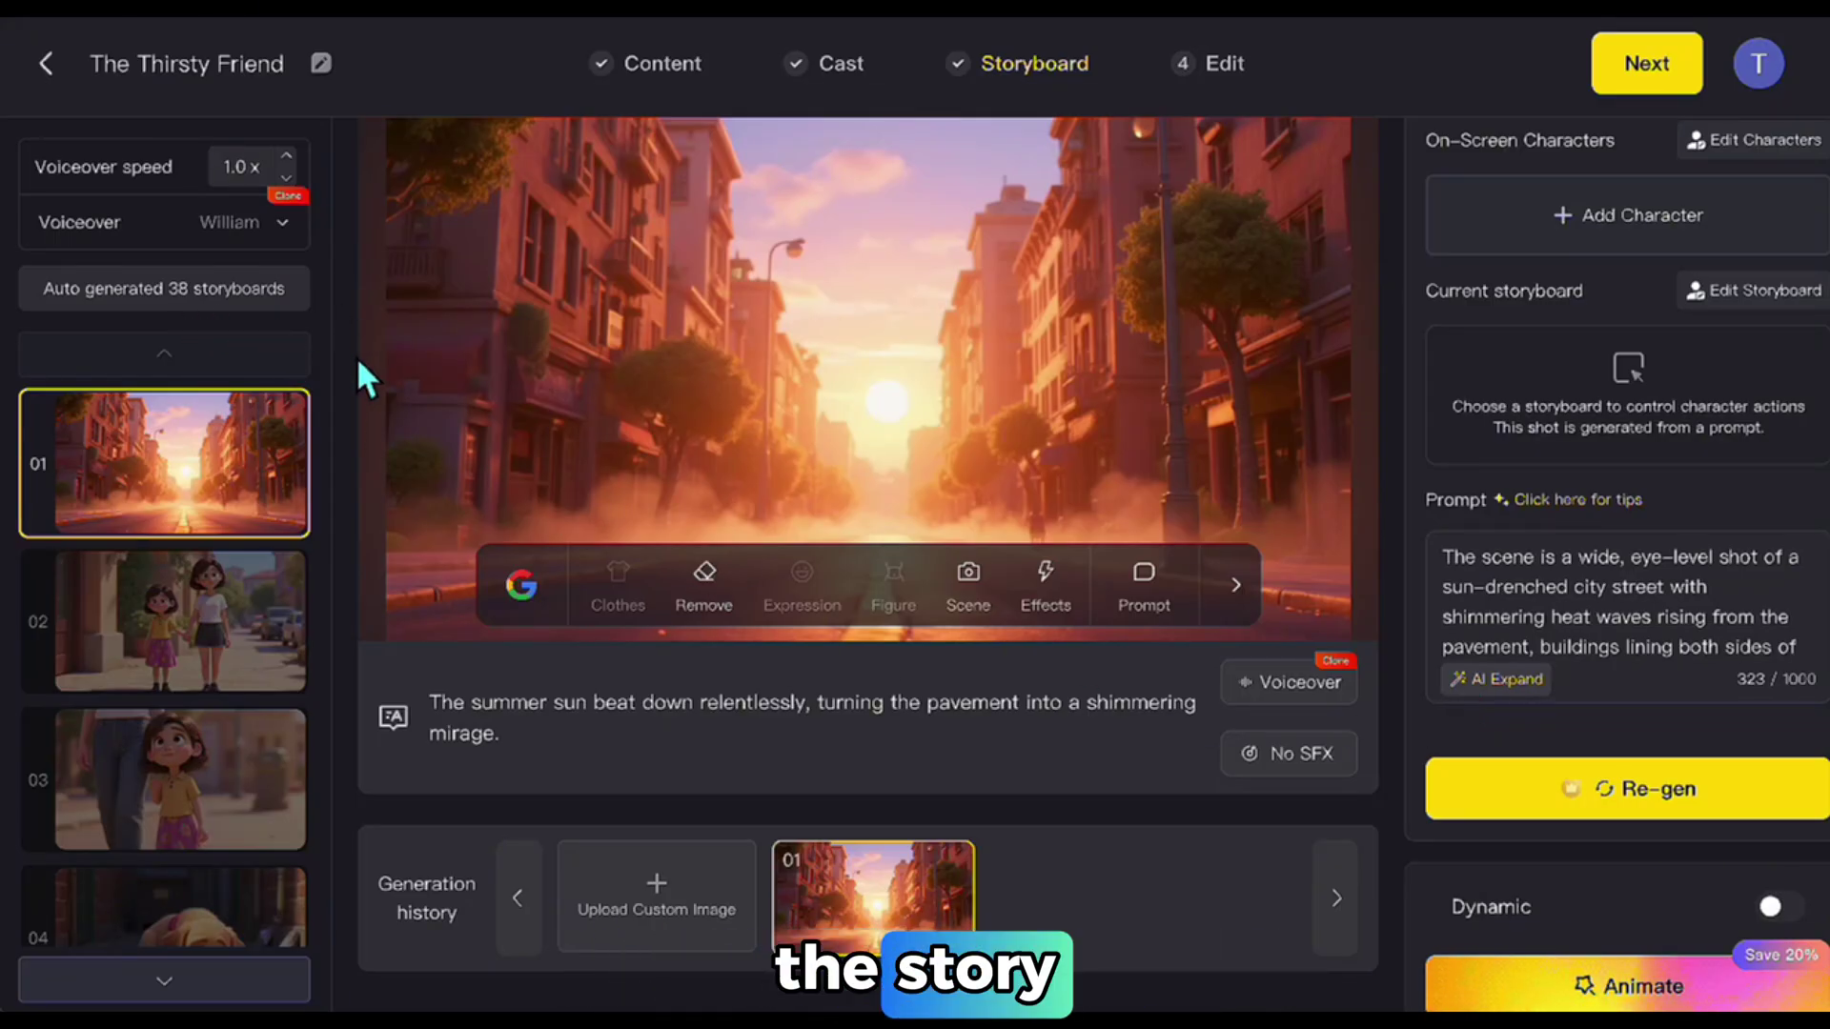
Review storyboards 02 through 11, from mother and daughter walking to mother kneeling by the dog.
{"action": "left_click", "coordinate": [246, 620]}
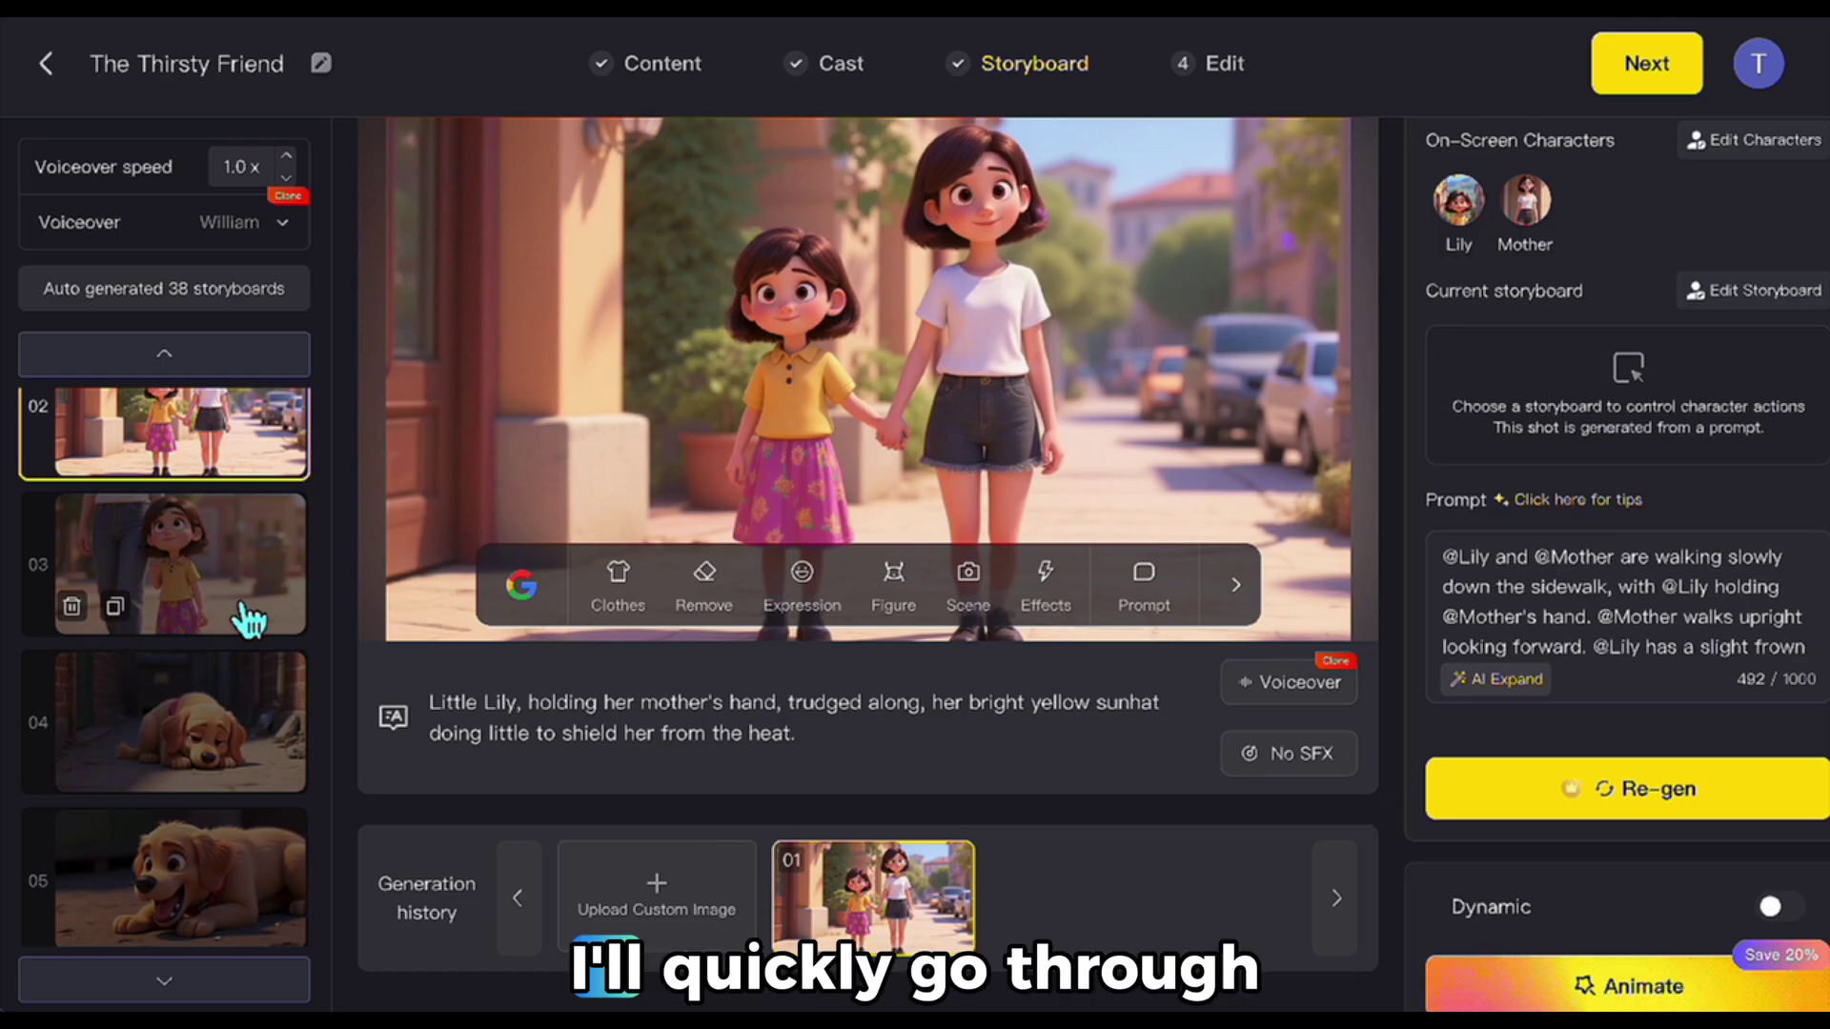
{"action": "left_click", "coordinate": [247, 619]}
{"action": "left_click", "coordinate": [248, 619]}
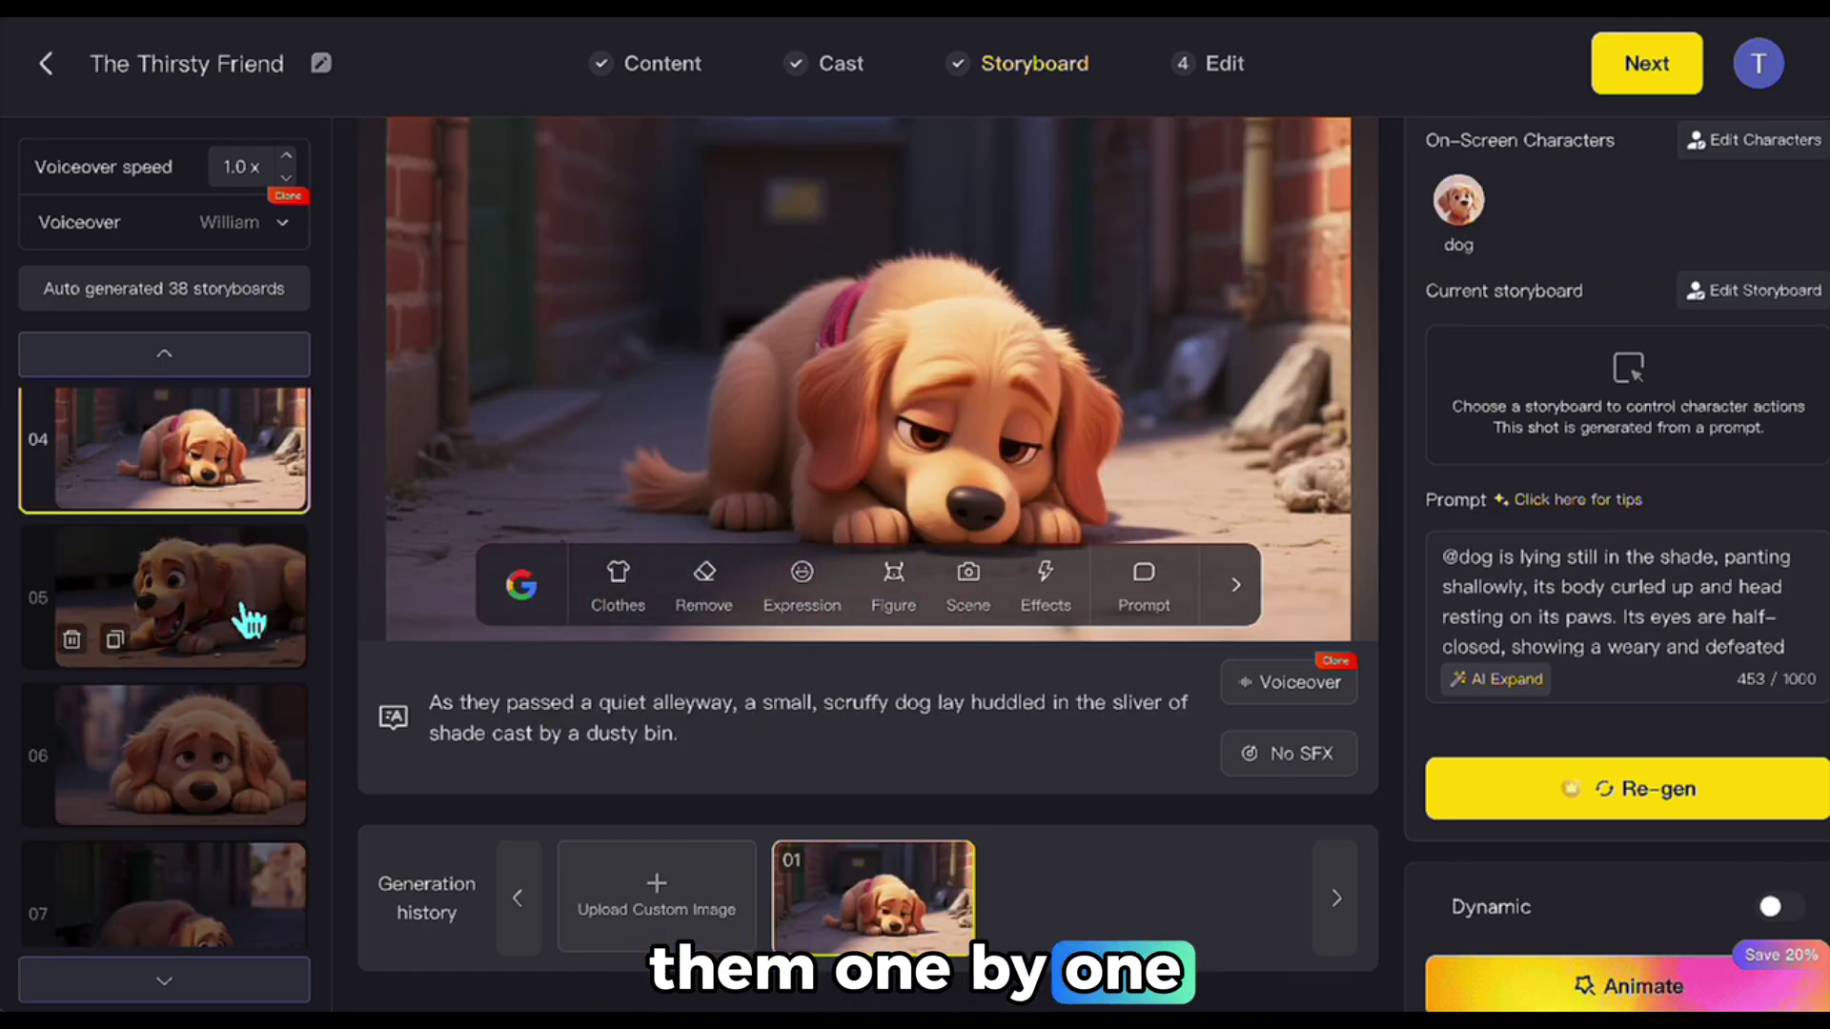
{"action": "left_click", "coordinate": [247, 619]}
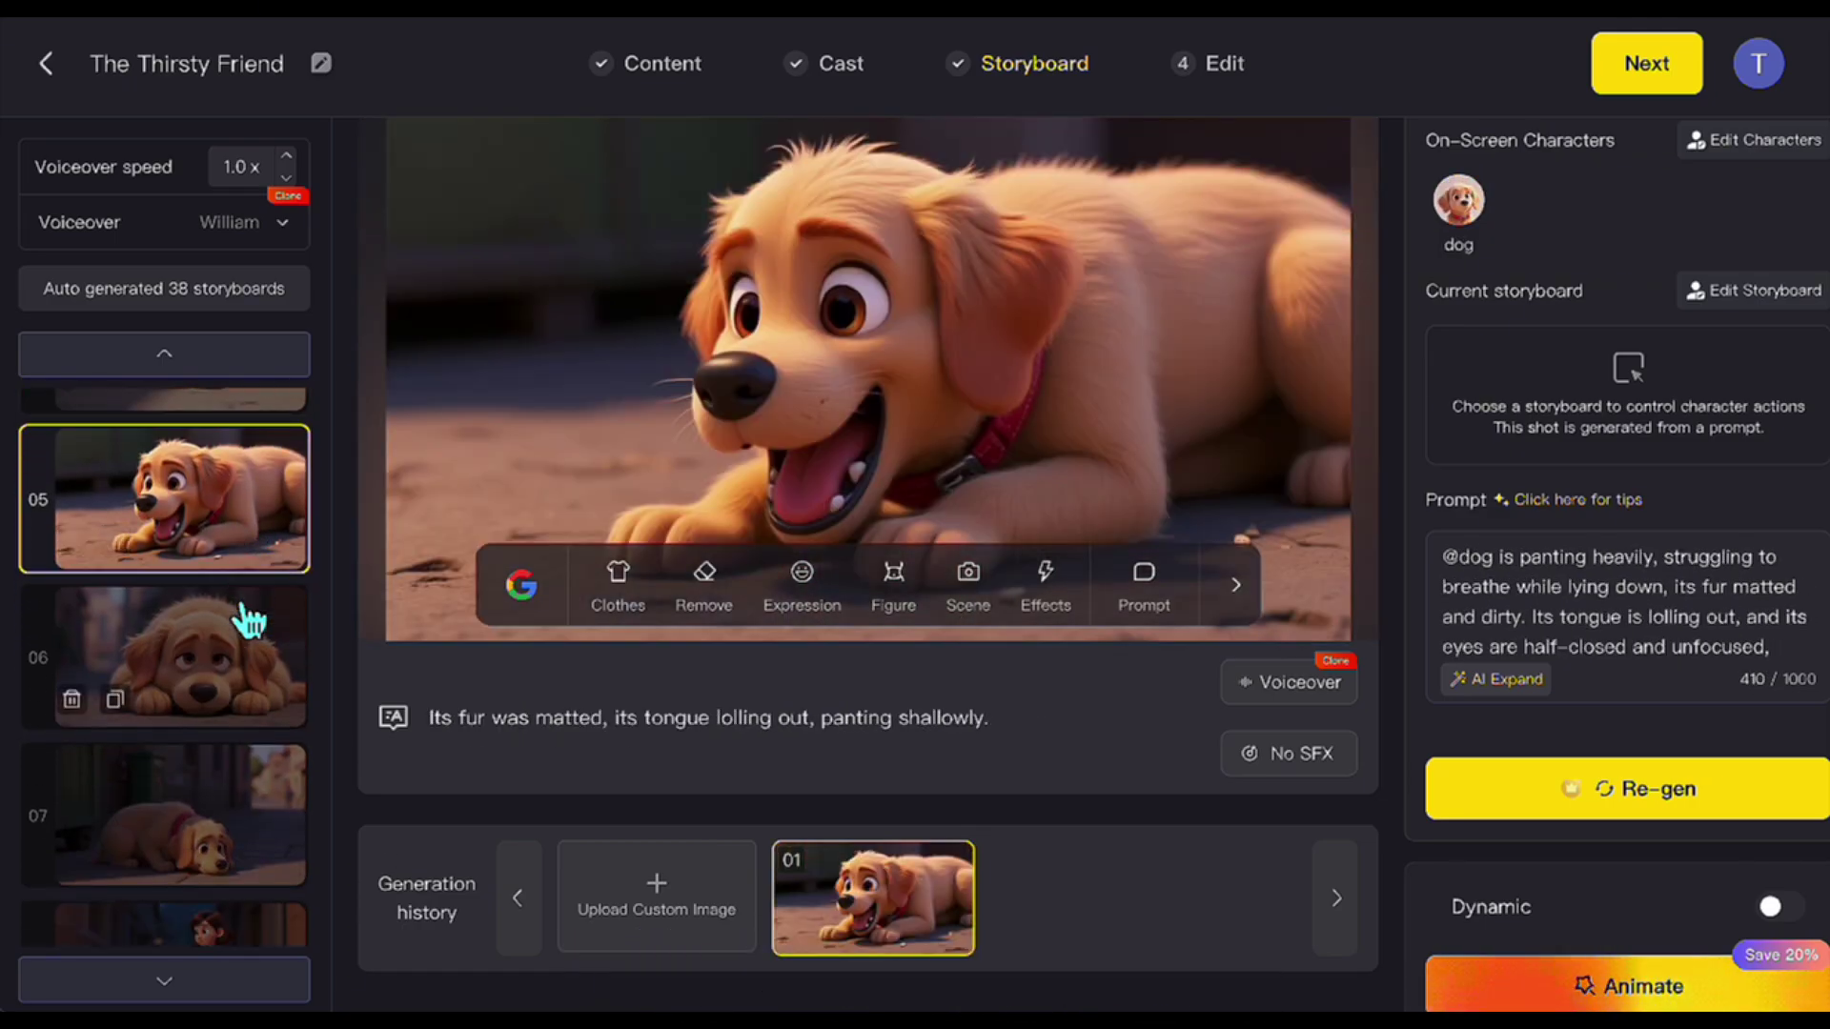
{"action": "left_click", "coordinate": [248, 619]}
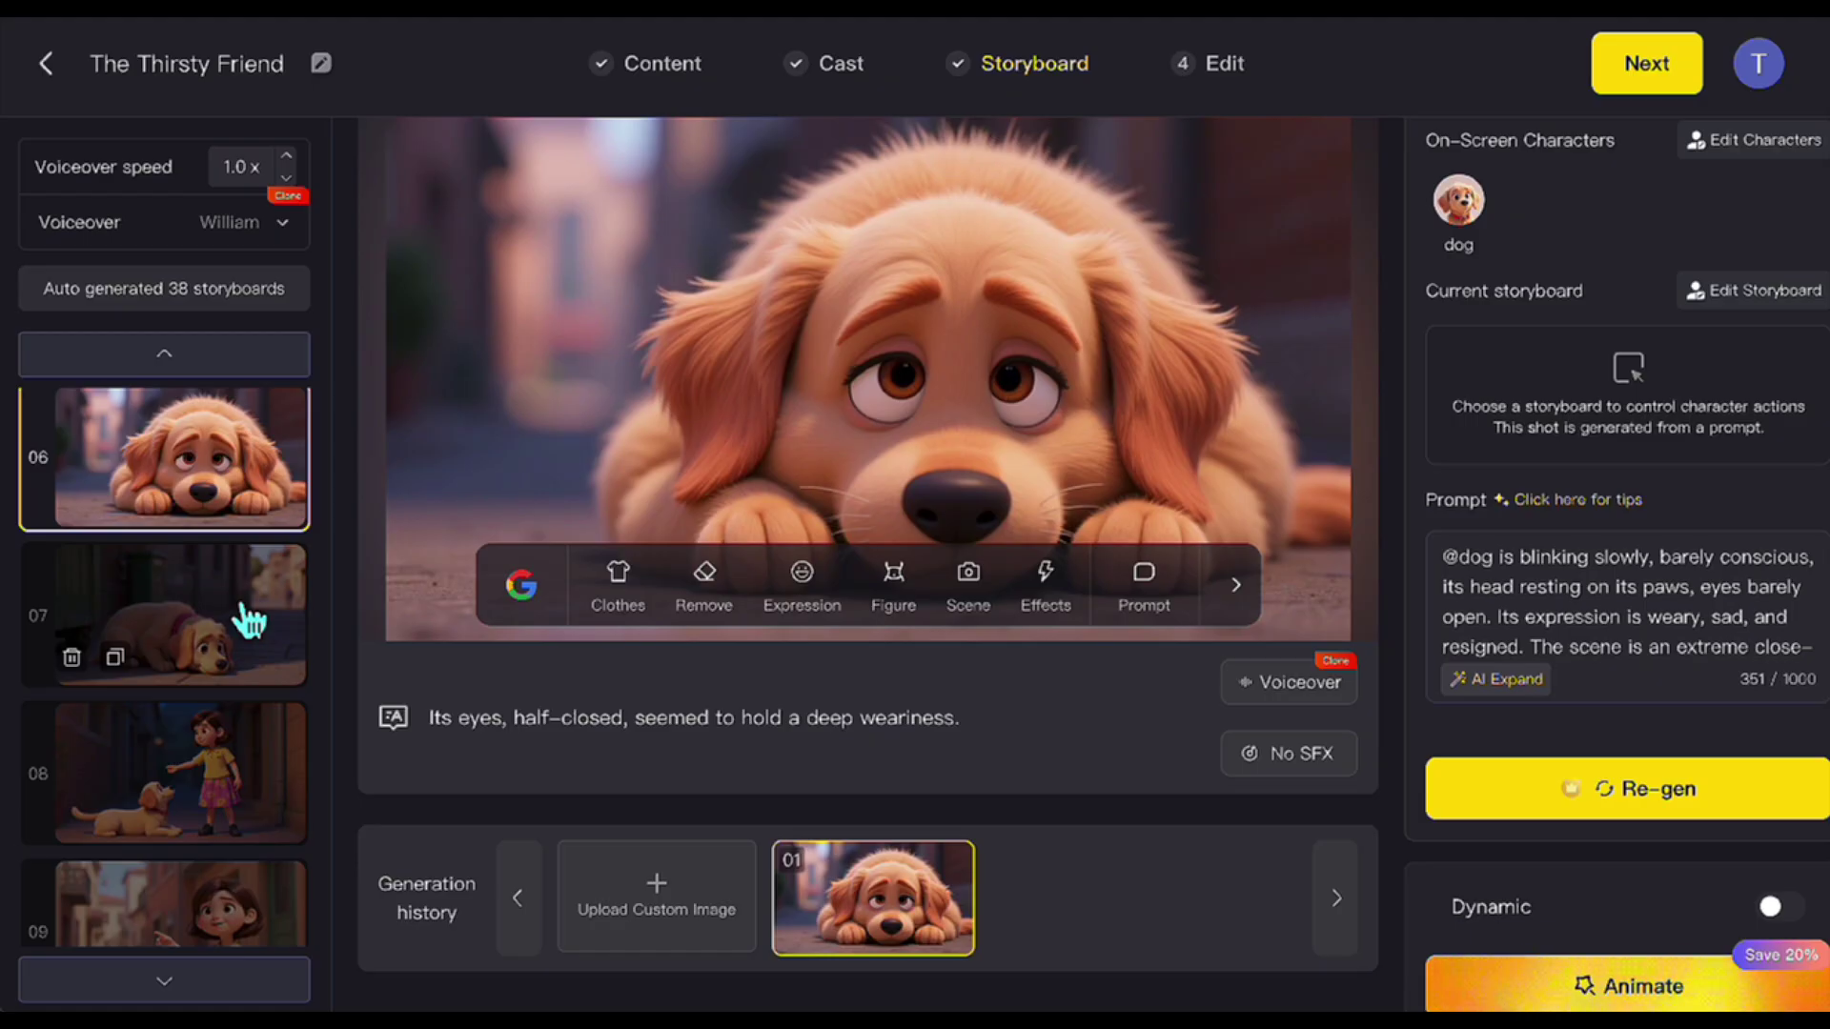
{"action": "left_click", "coordinate": [248, 620]}
{"action": "left_click", "coordinate": [250, 621]}
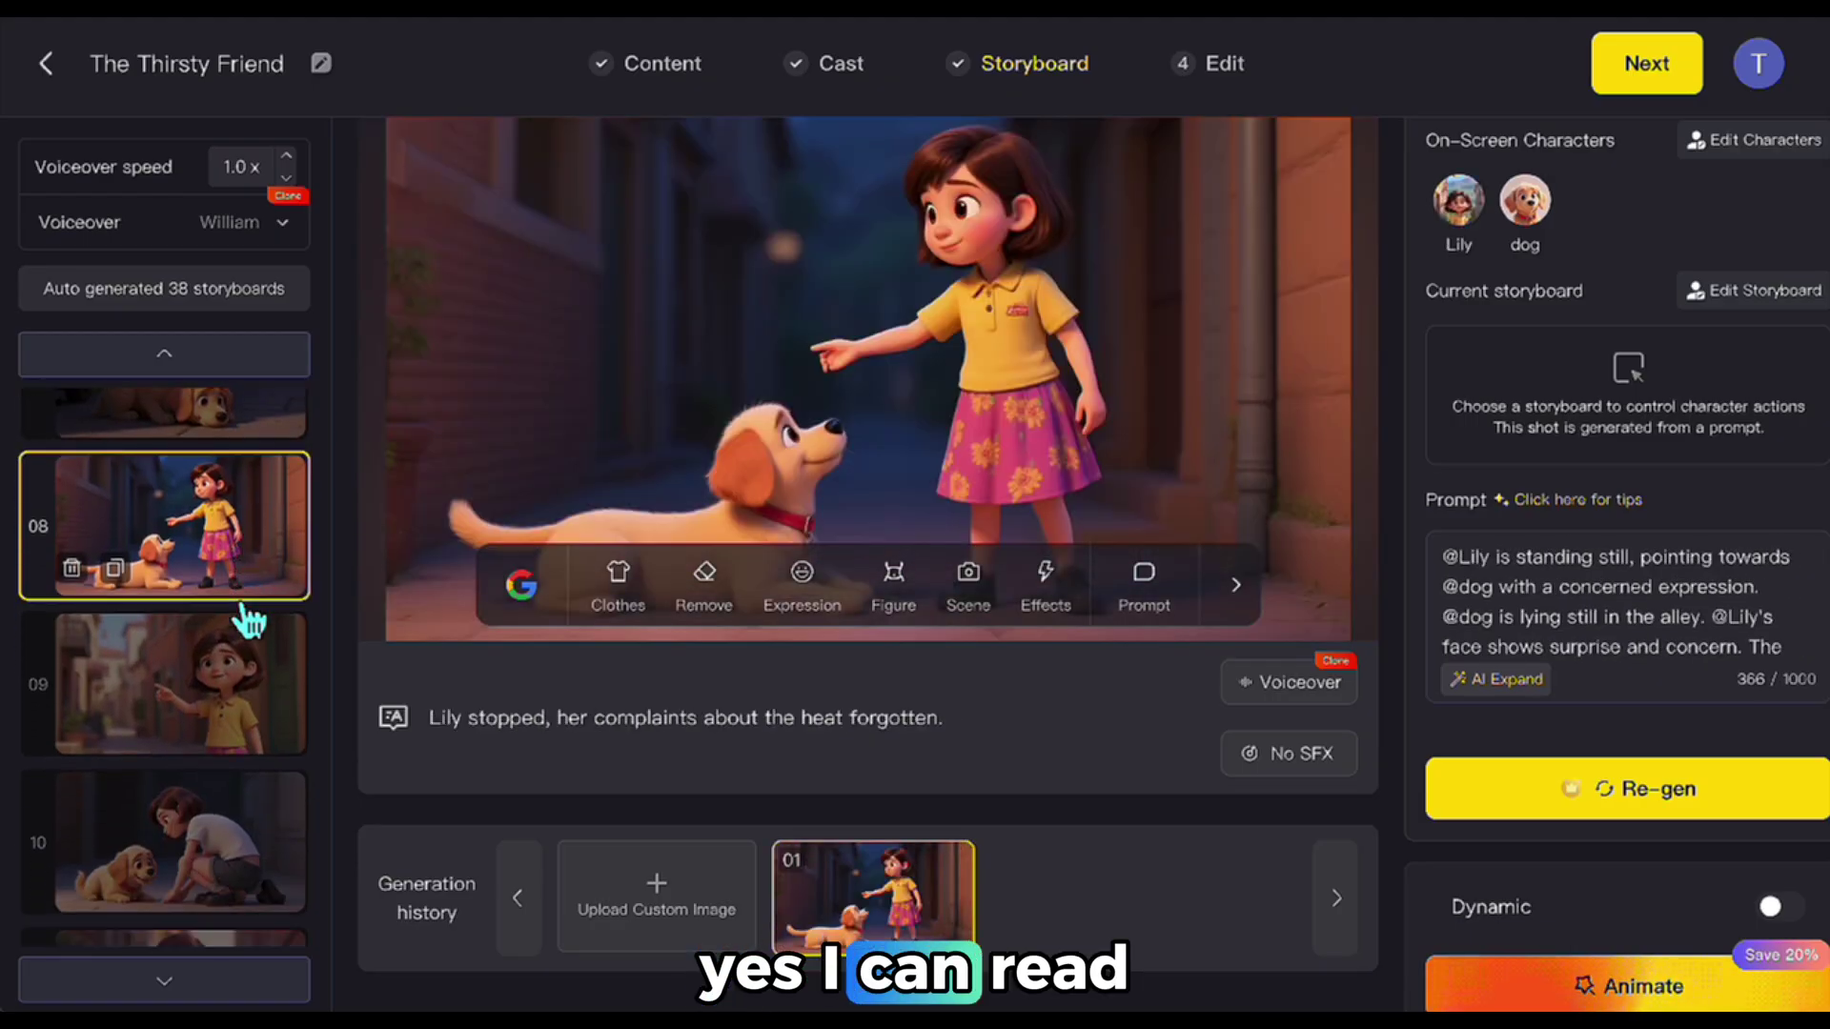
{"action": "left_click", "coordinate": [236, 614]}
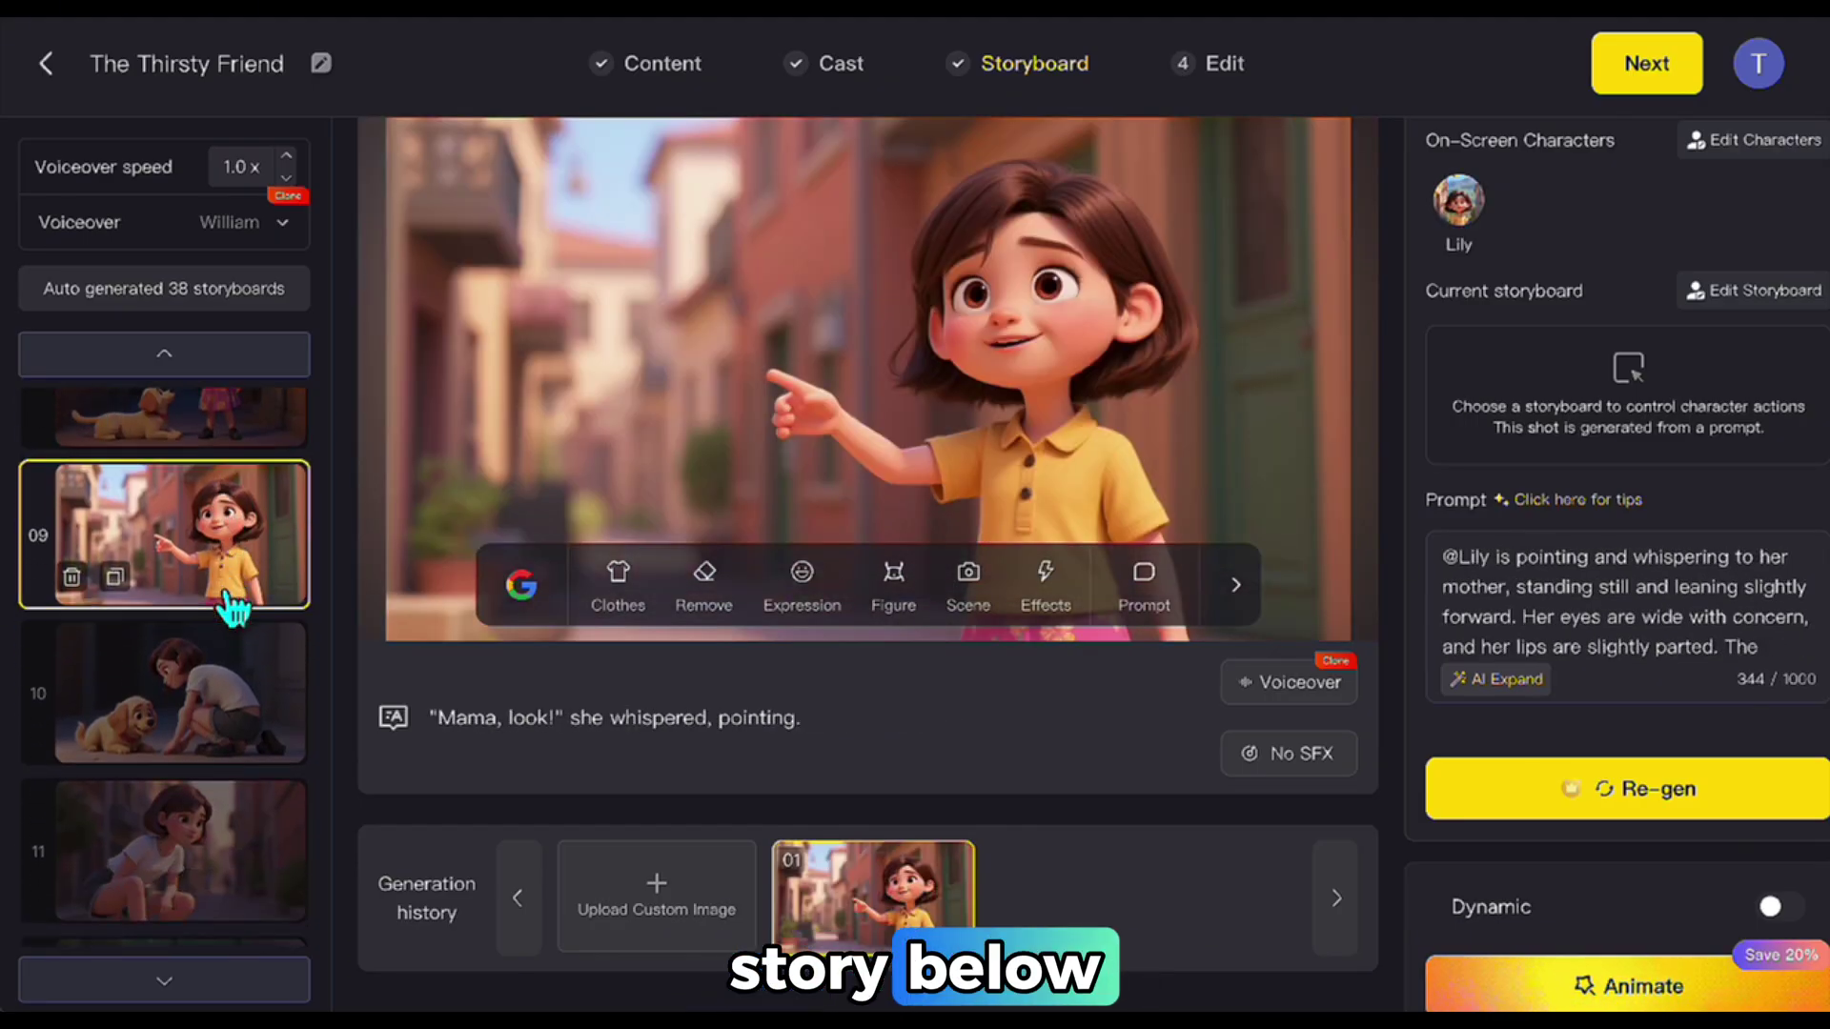
{"action": "left_click", "coordinate": [233, 611]}
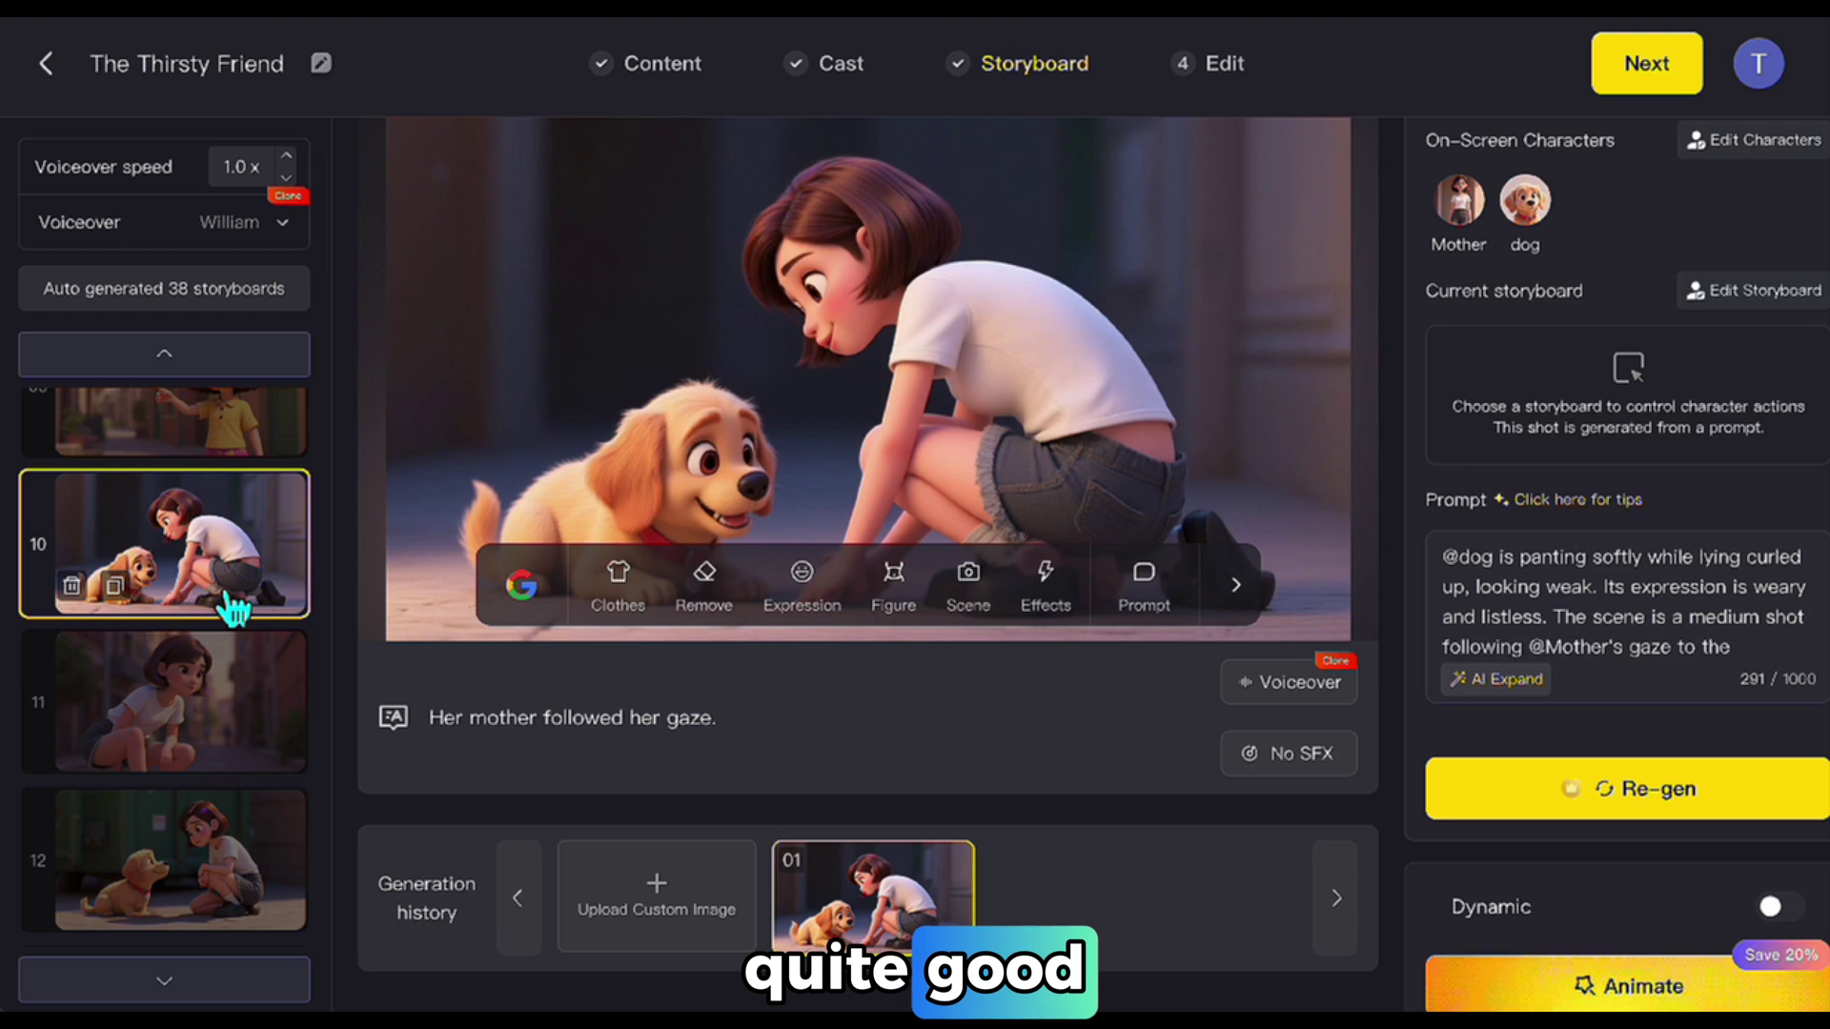
{"action": "left_click", "coordinate": [233, 610]}
Step through storyboards 12 onward and select storyboard 21, where Mother smiles at Lily.
{"action": "key", "text": "Down"}
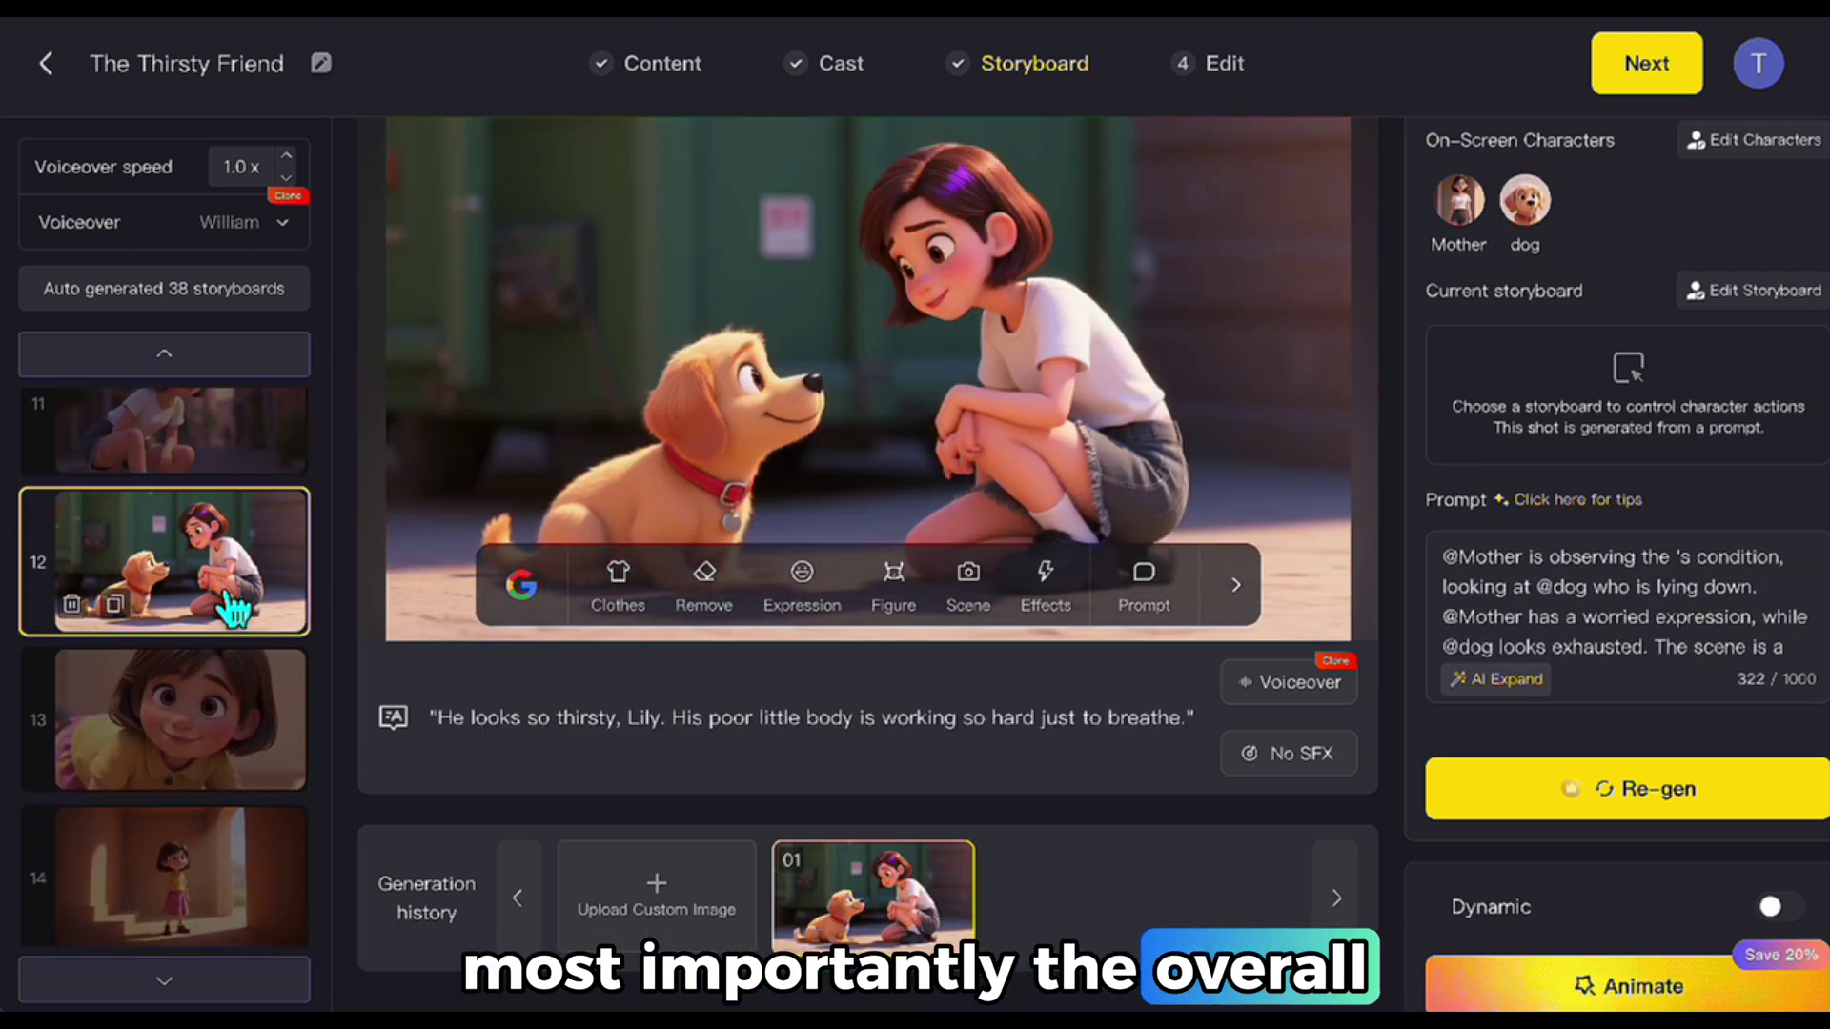
{"action": "key", "text": "Down"}
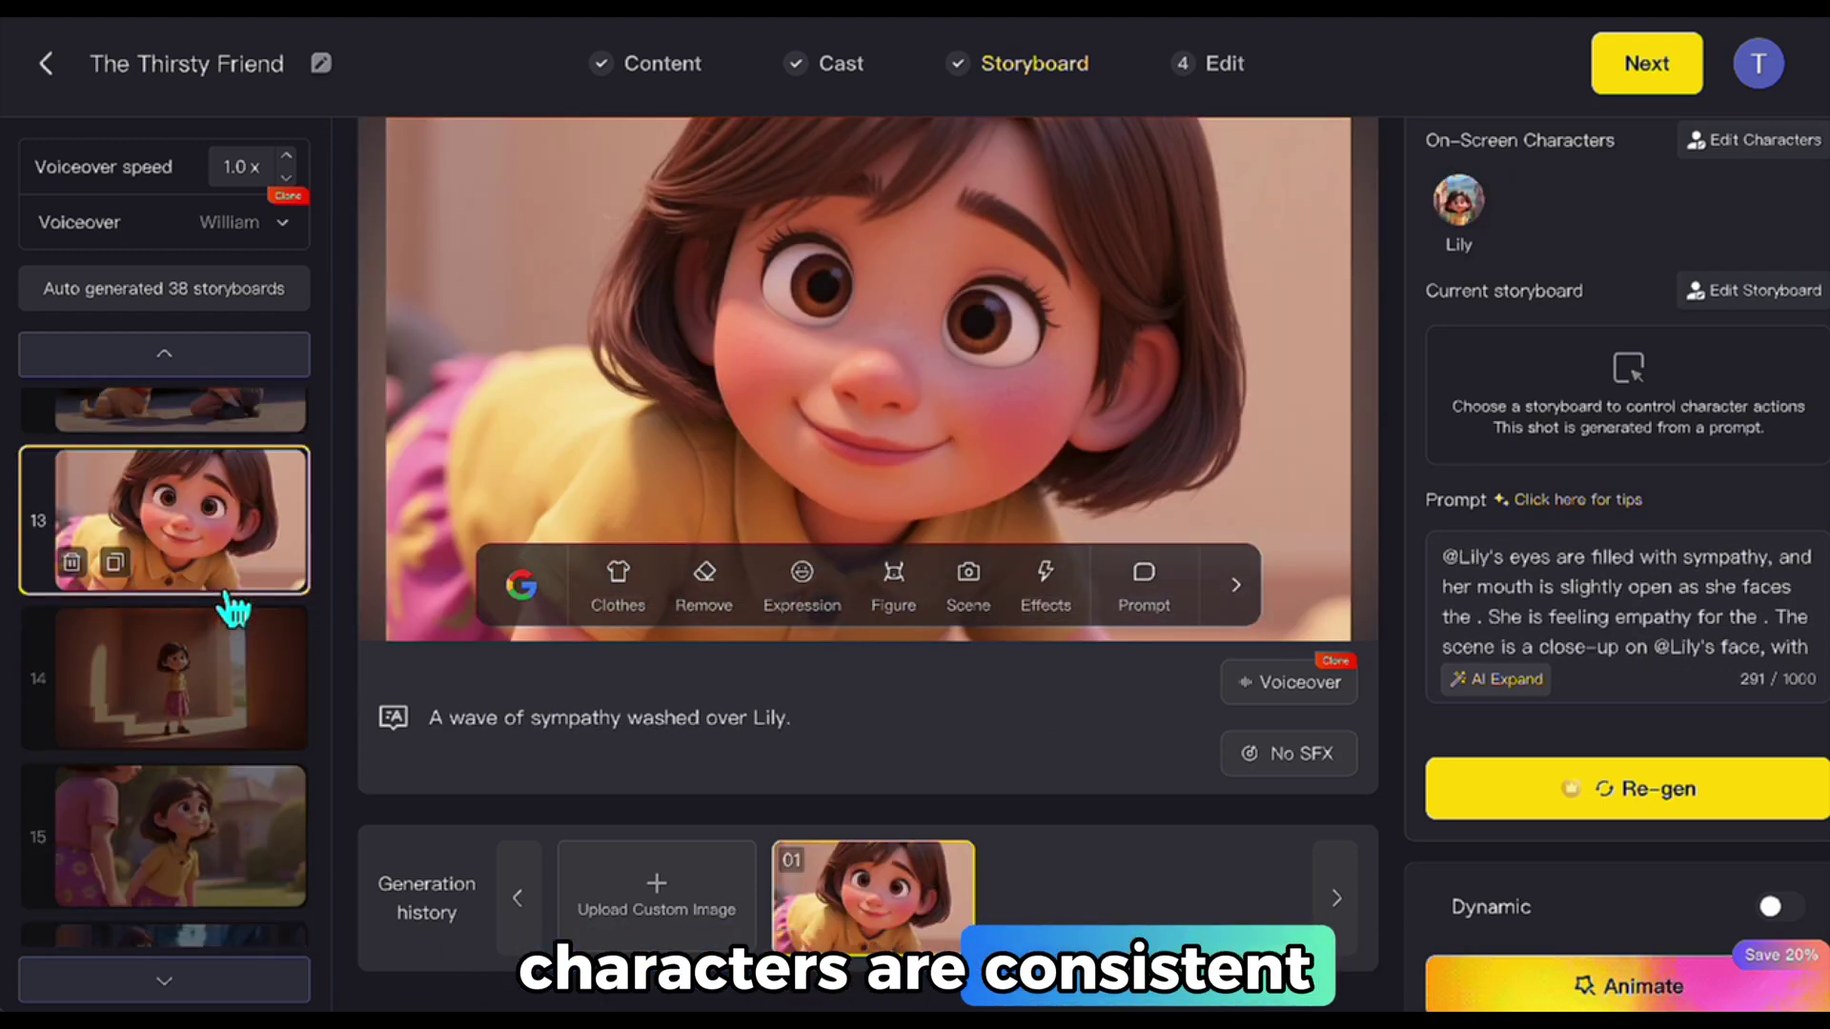
{"action": "key", "text": "Down"}
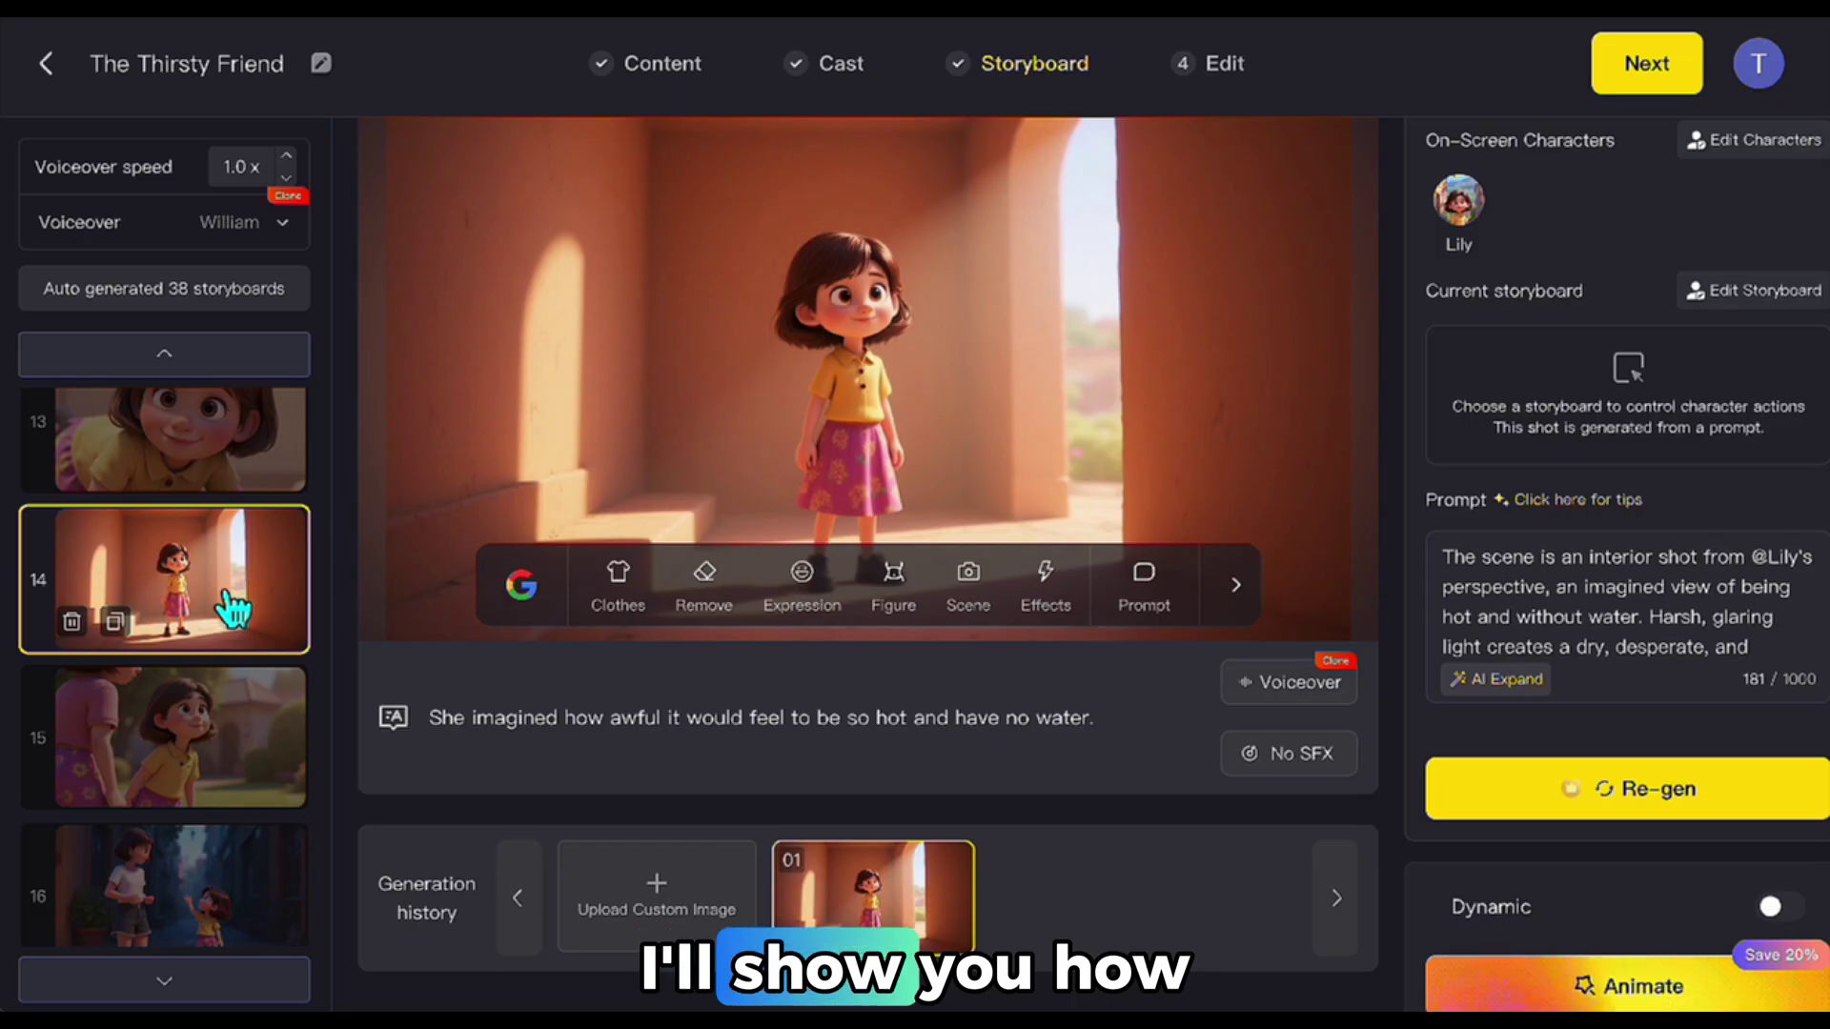
{"action": "key", "text": "Down"}
{"action": "key", "text": "Down"}
{"action": "key", "text": "Down"}
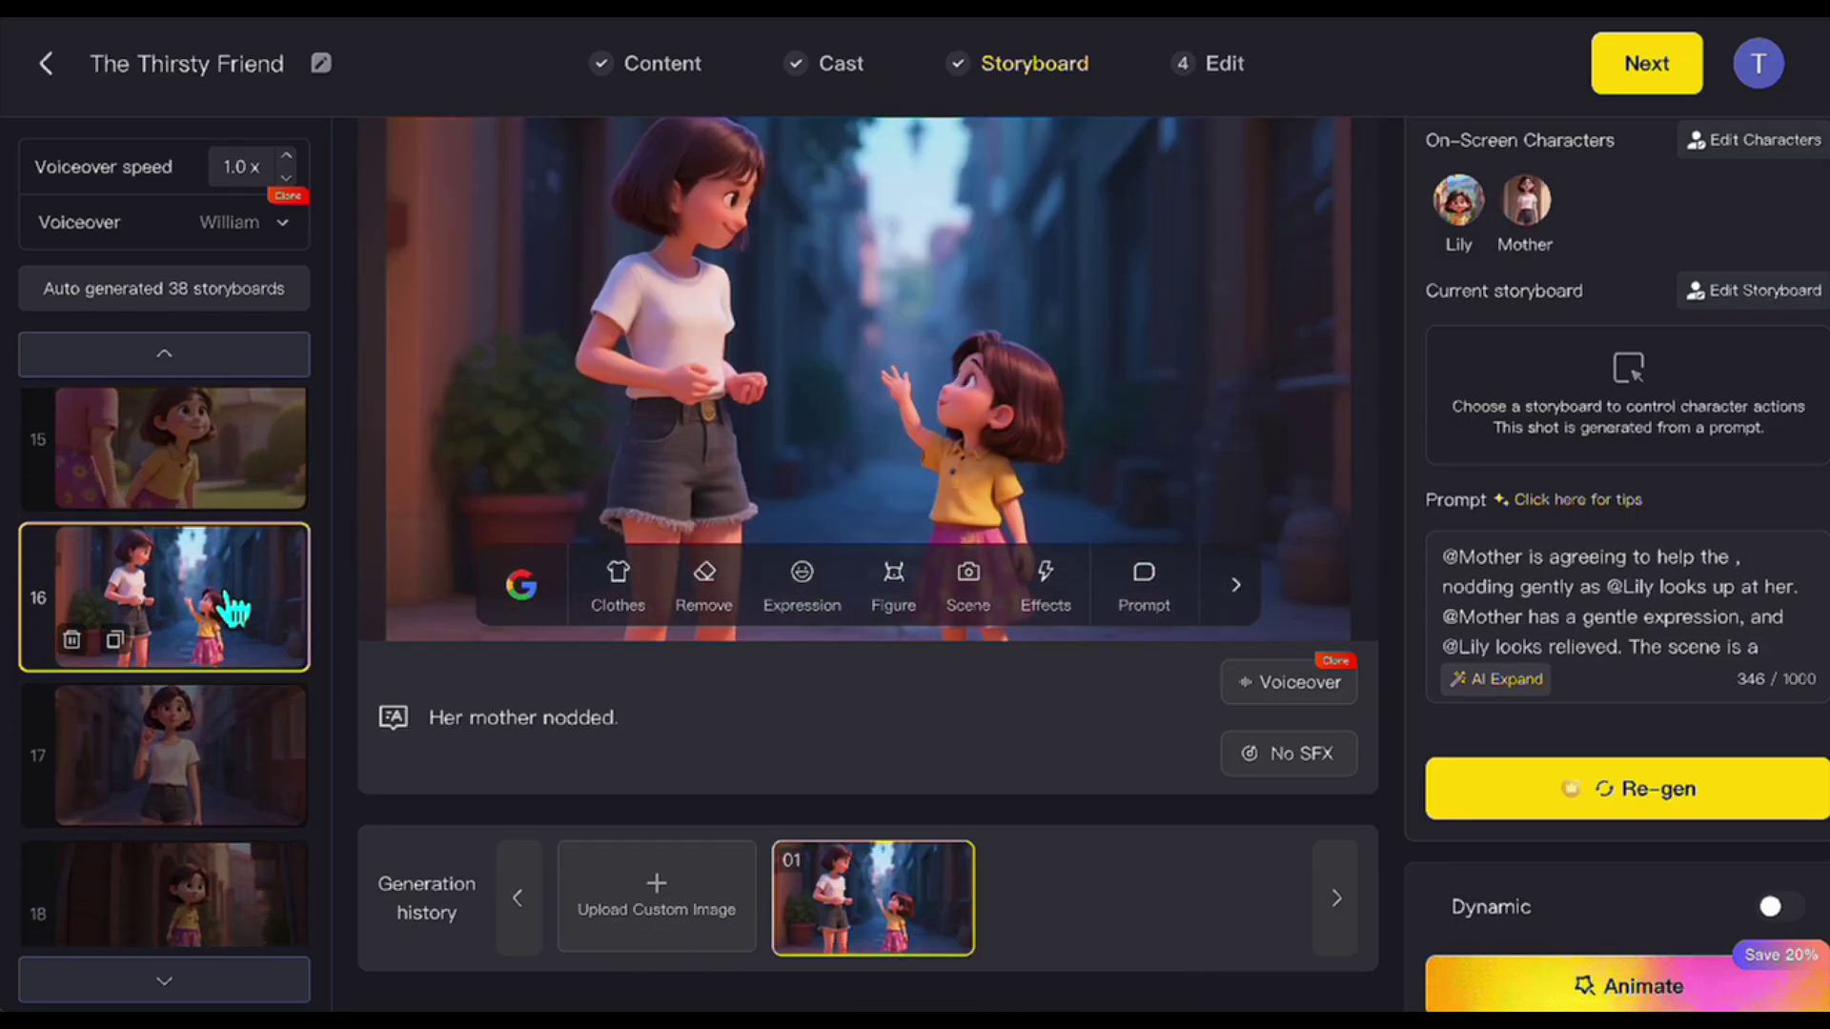
{"action": "key", "text": "Down"}
{"action": "key", "text": "Down"}
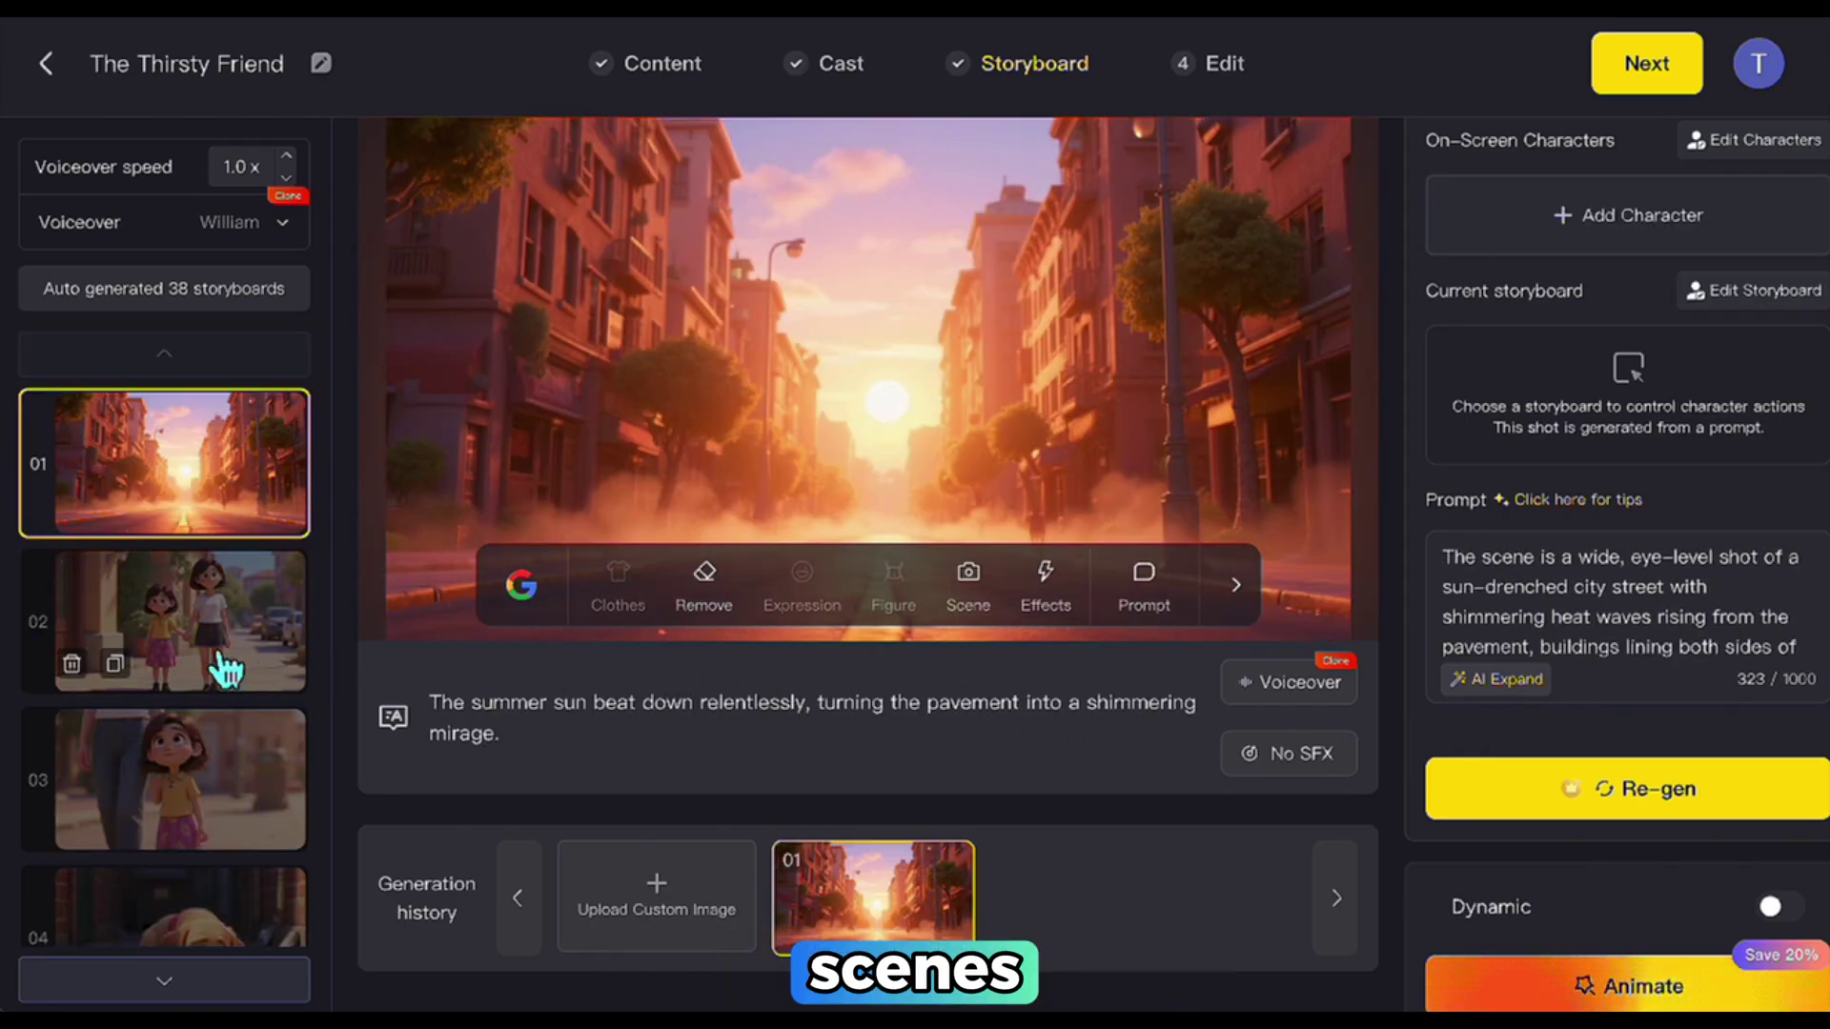
{"action": "scroll", "coordinate": [219, 667], "scroll_direction": "down", "scroll_amount": 10}
{"action": "scroll", "coordinate": [224, 667], "scroll_direction": "down", "scroll_amount": 6}
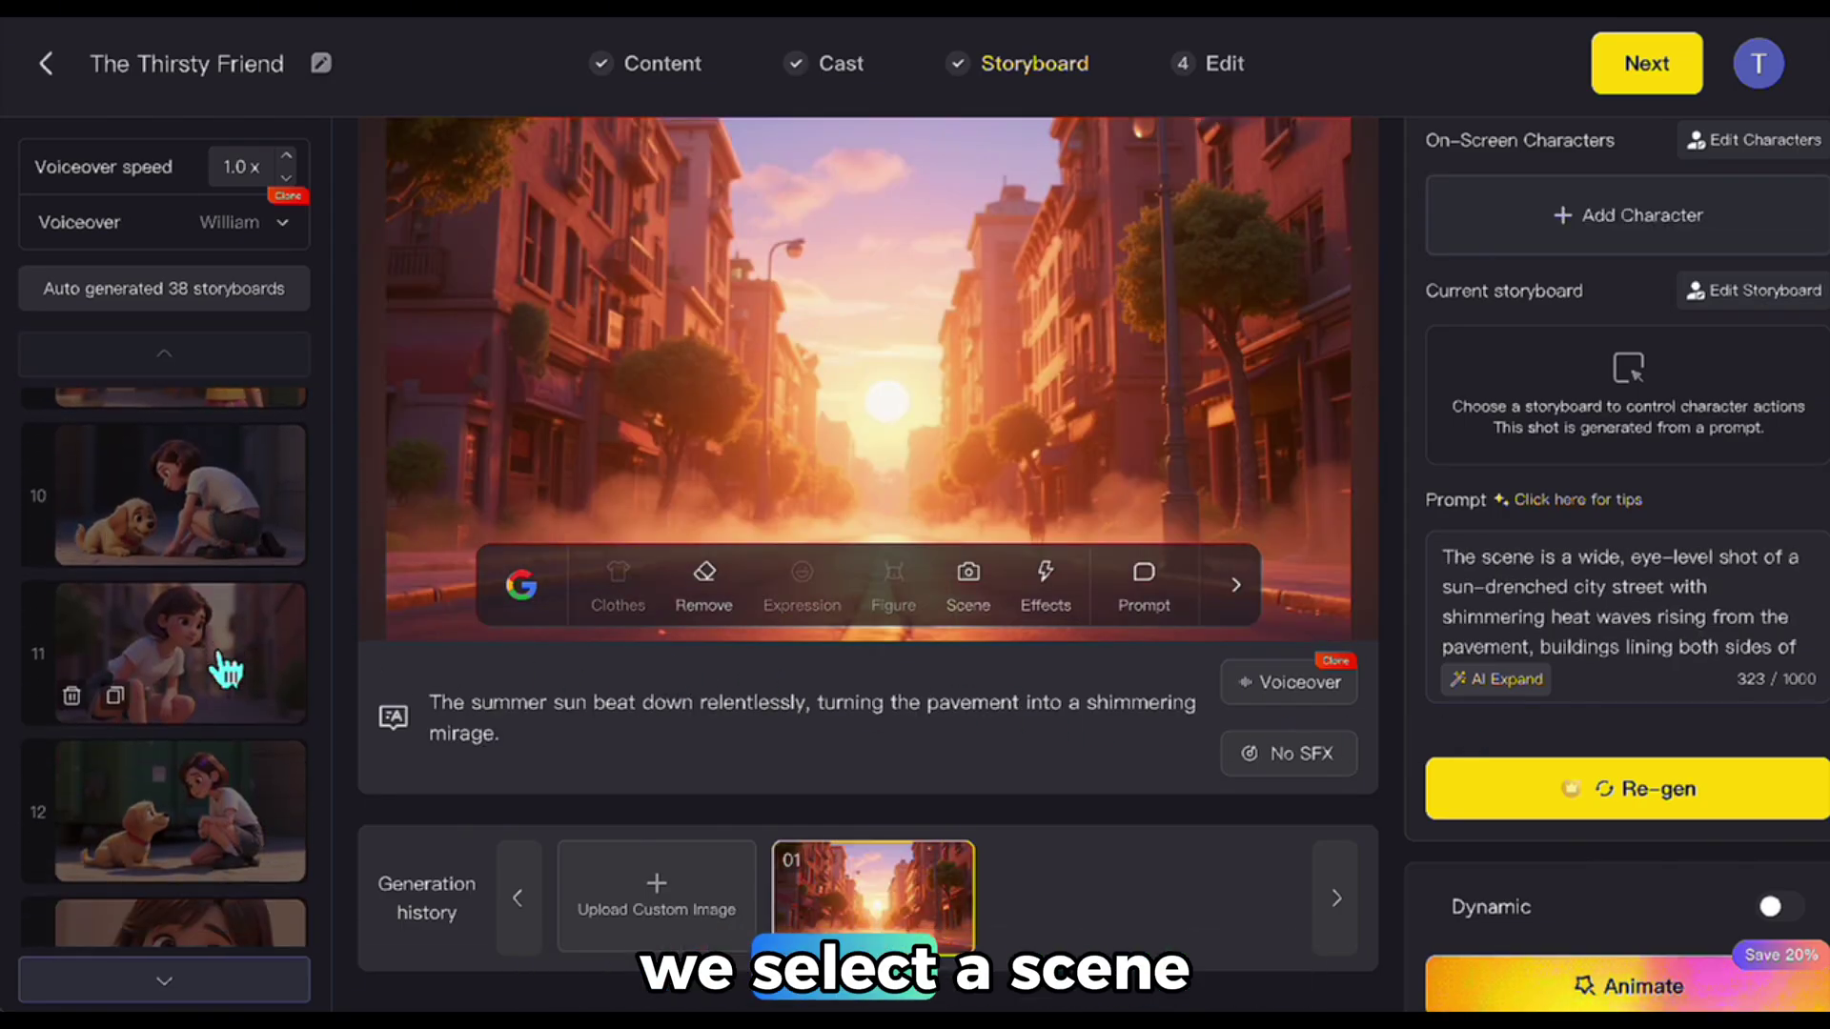
{"action": "scroll", "coordinate": [219, 667], "scroll_direction": "down", "scroll_amount": 6}
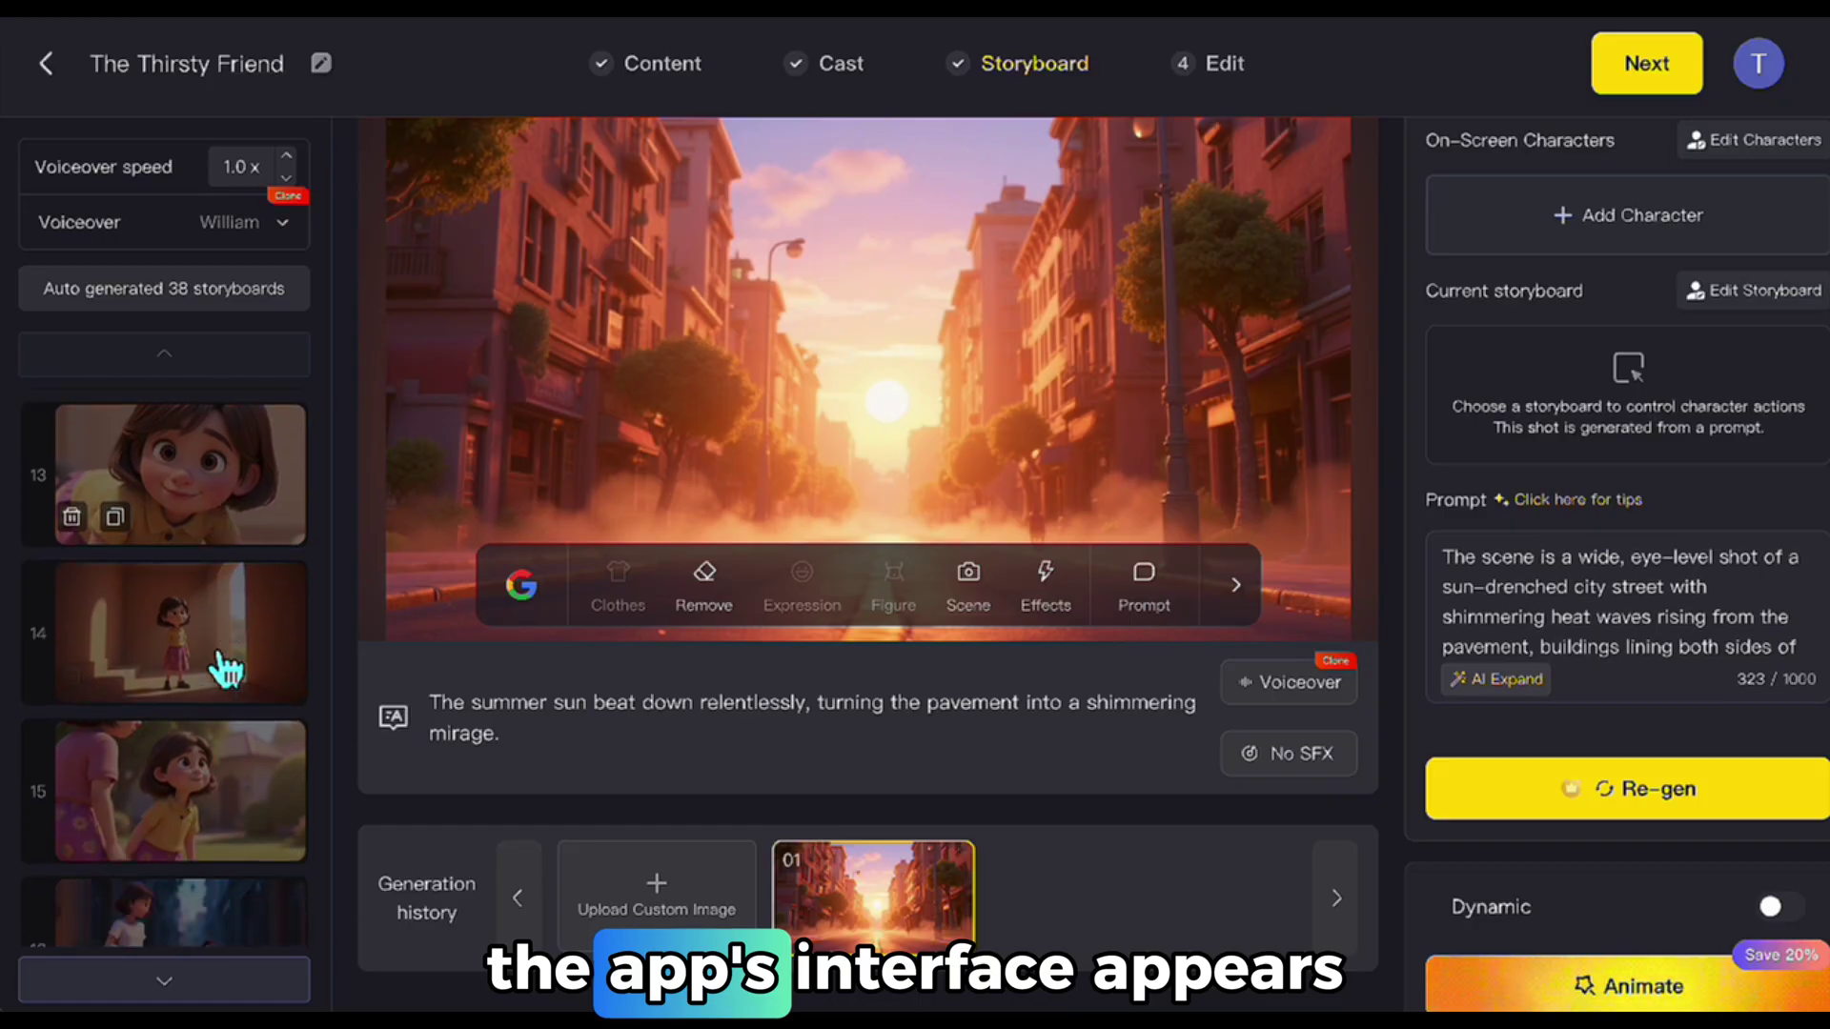
{"action": "scroll", "coordinate": [221, 658], "scroll_direction": "down", "scroll_amount": 4}
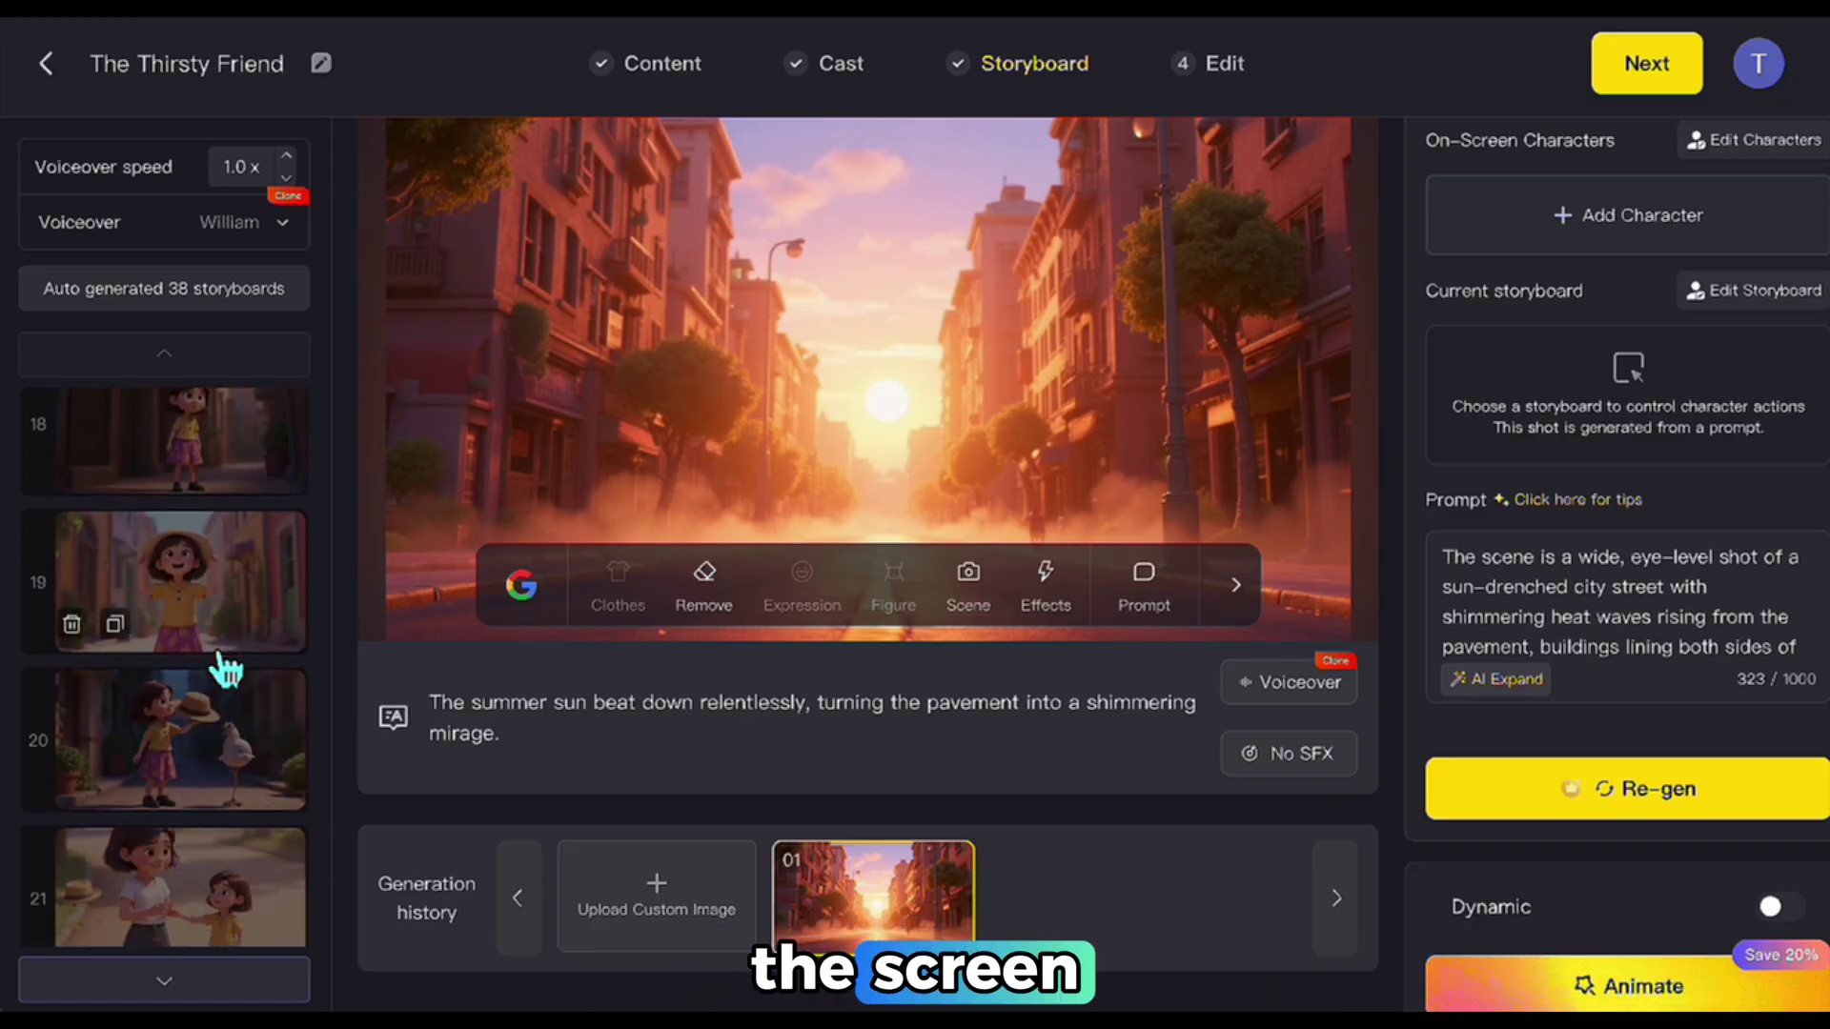
{"action": "left_click", "coordinate": [217, 800]}
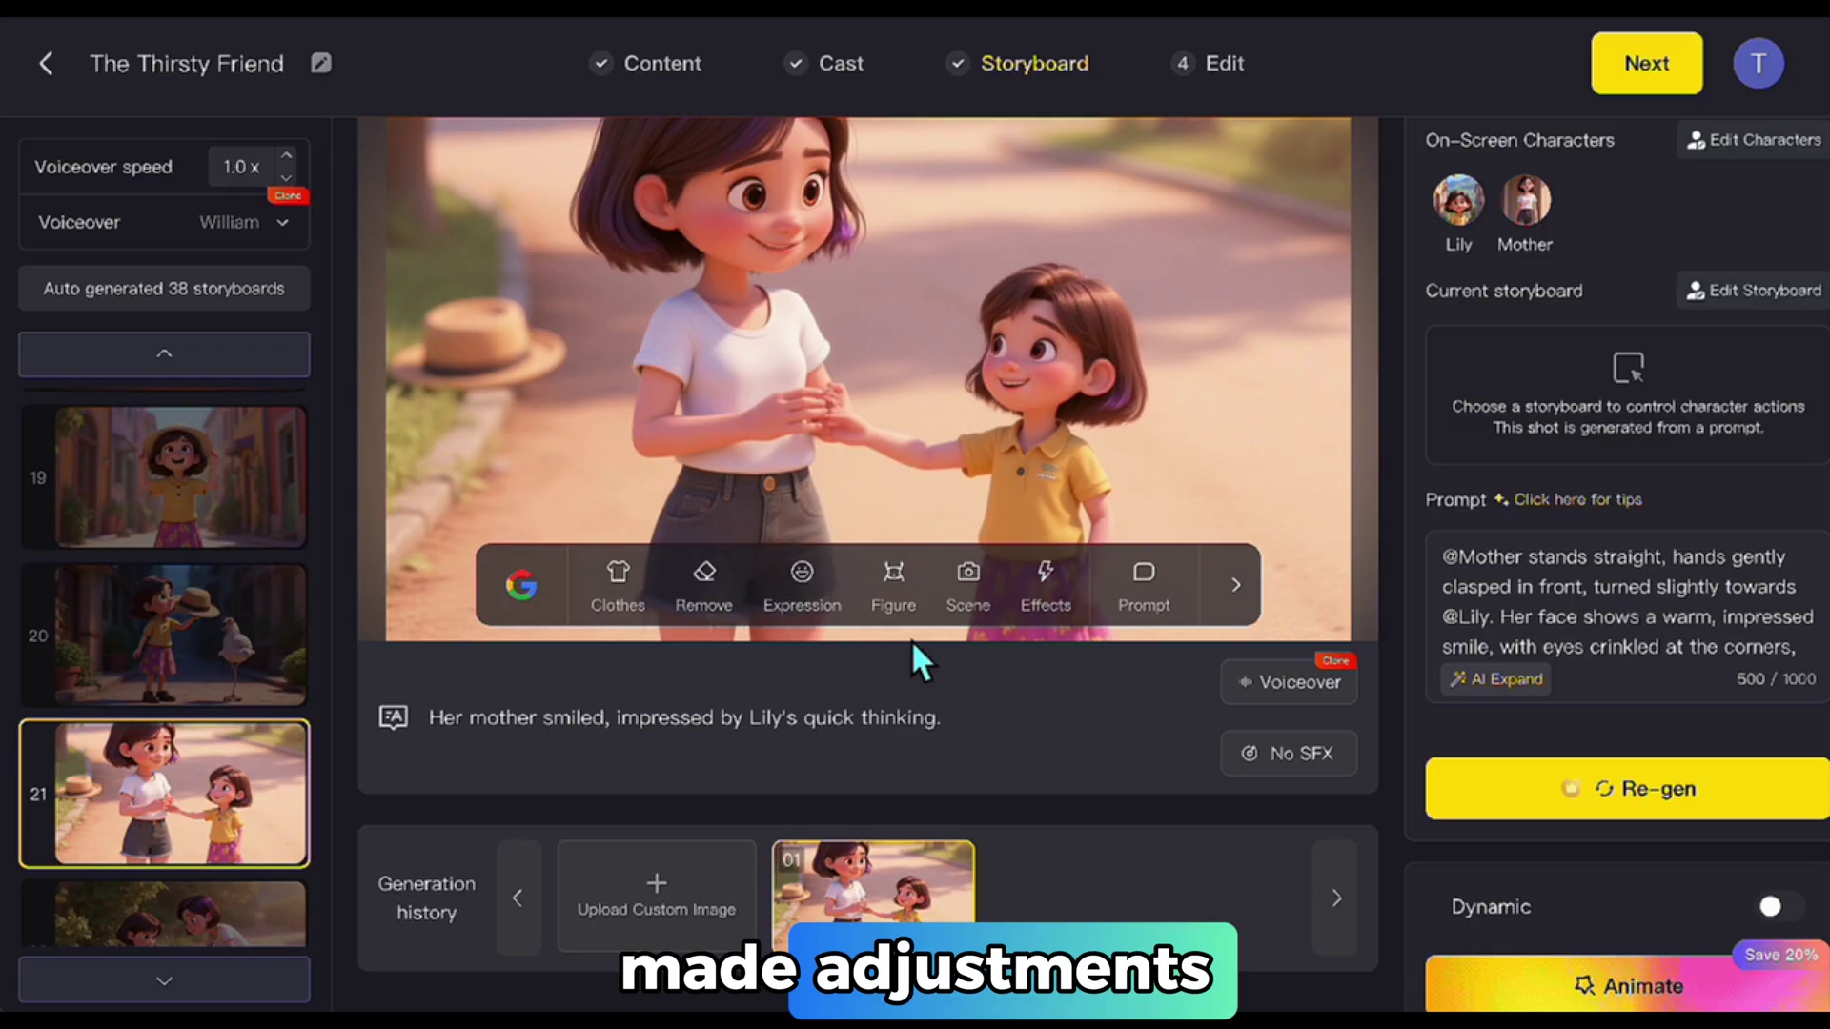
Regenerate shot 21 as a side view and keep the new version 02.
{"action": "left_click", "coordinate": [991, 591]}
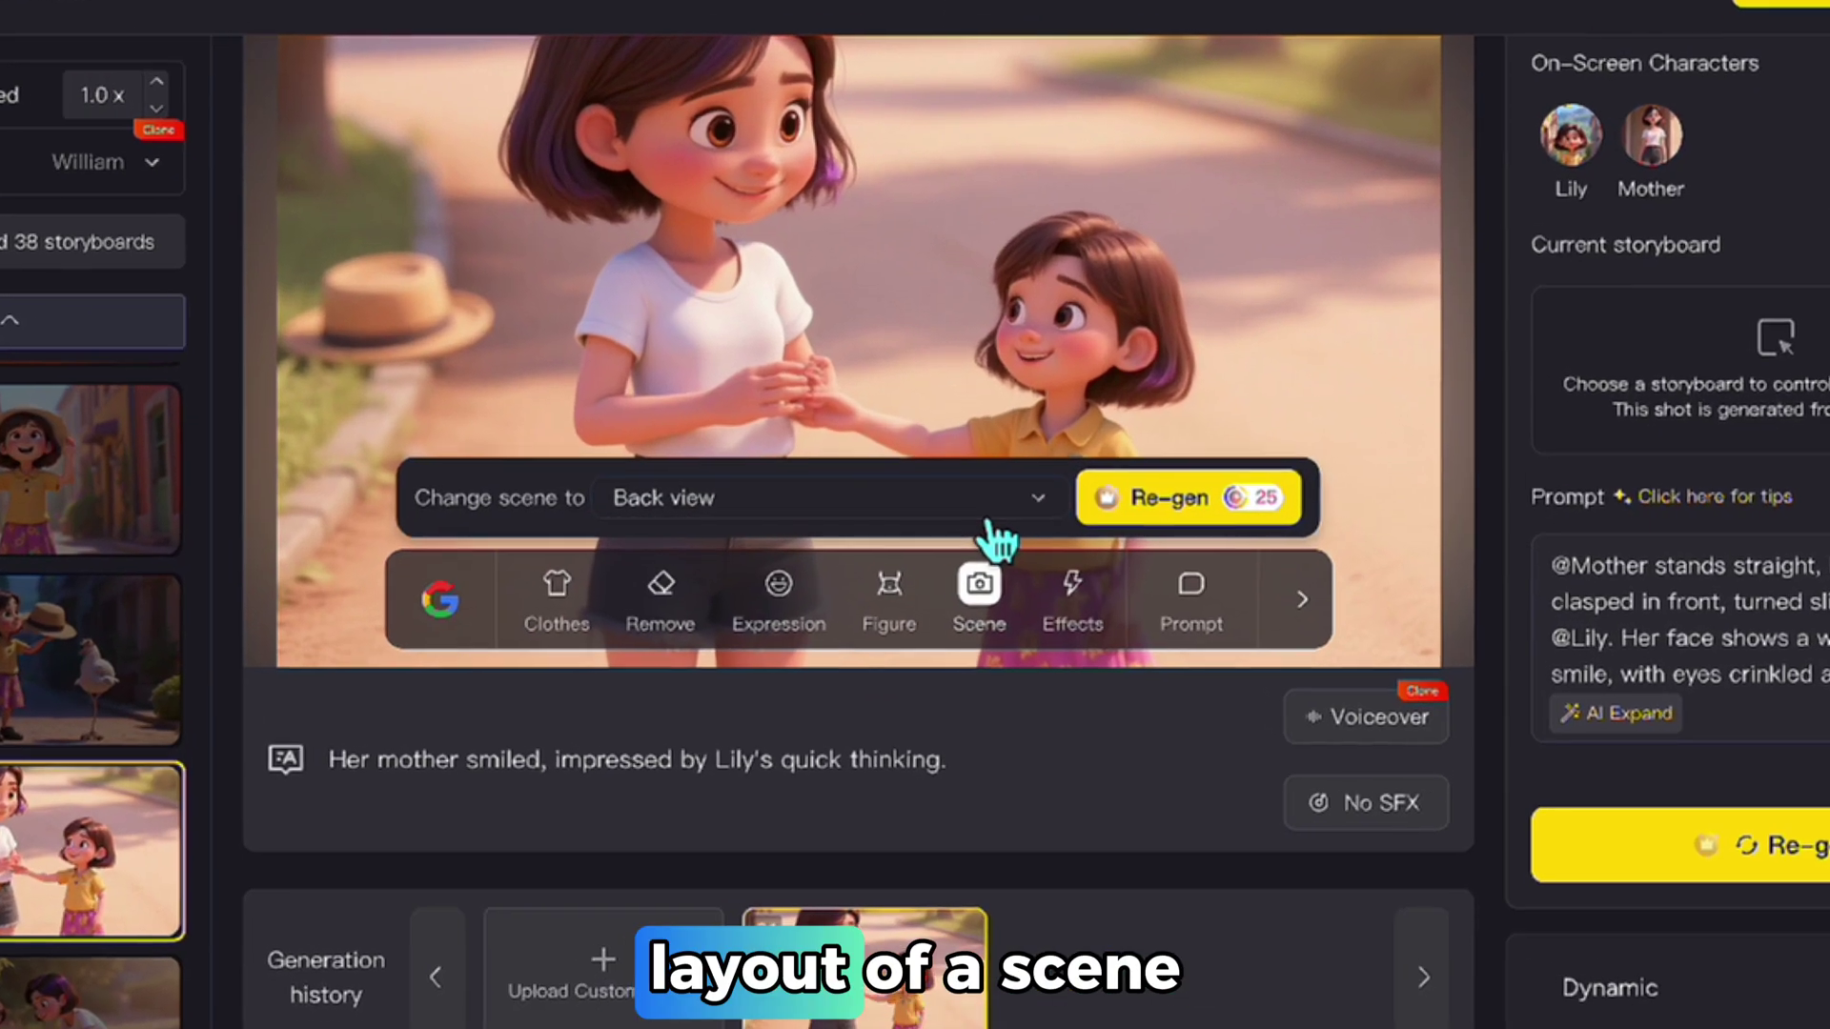
{"action": "left_click", "coordinate": [980, 510]}
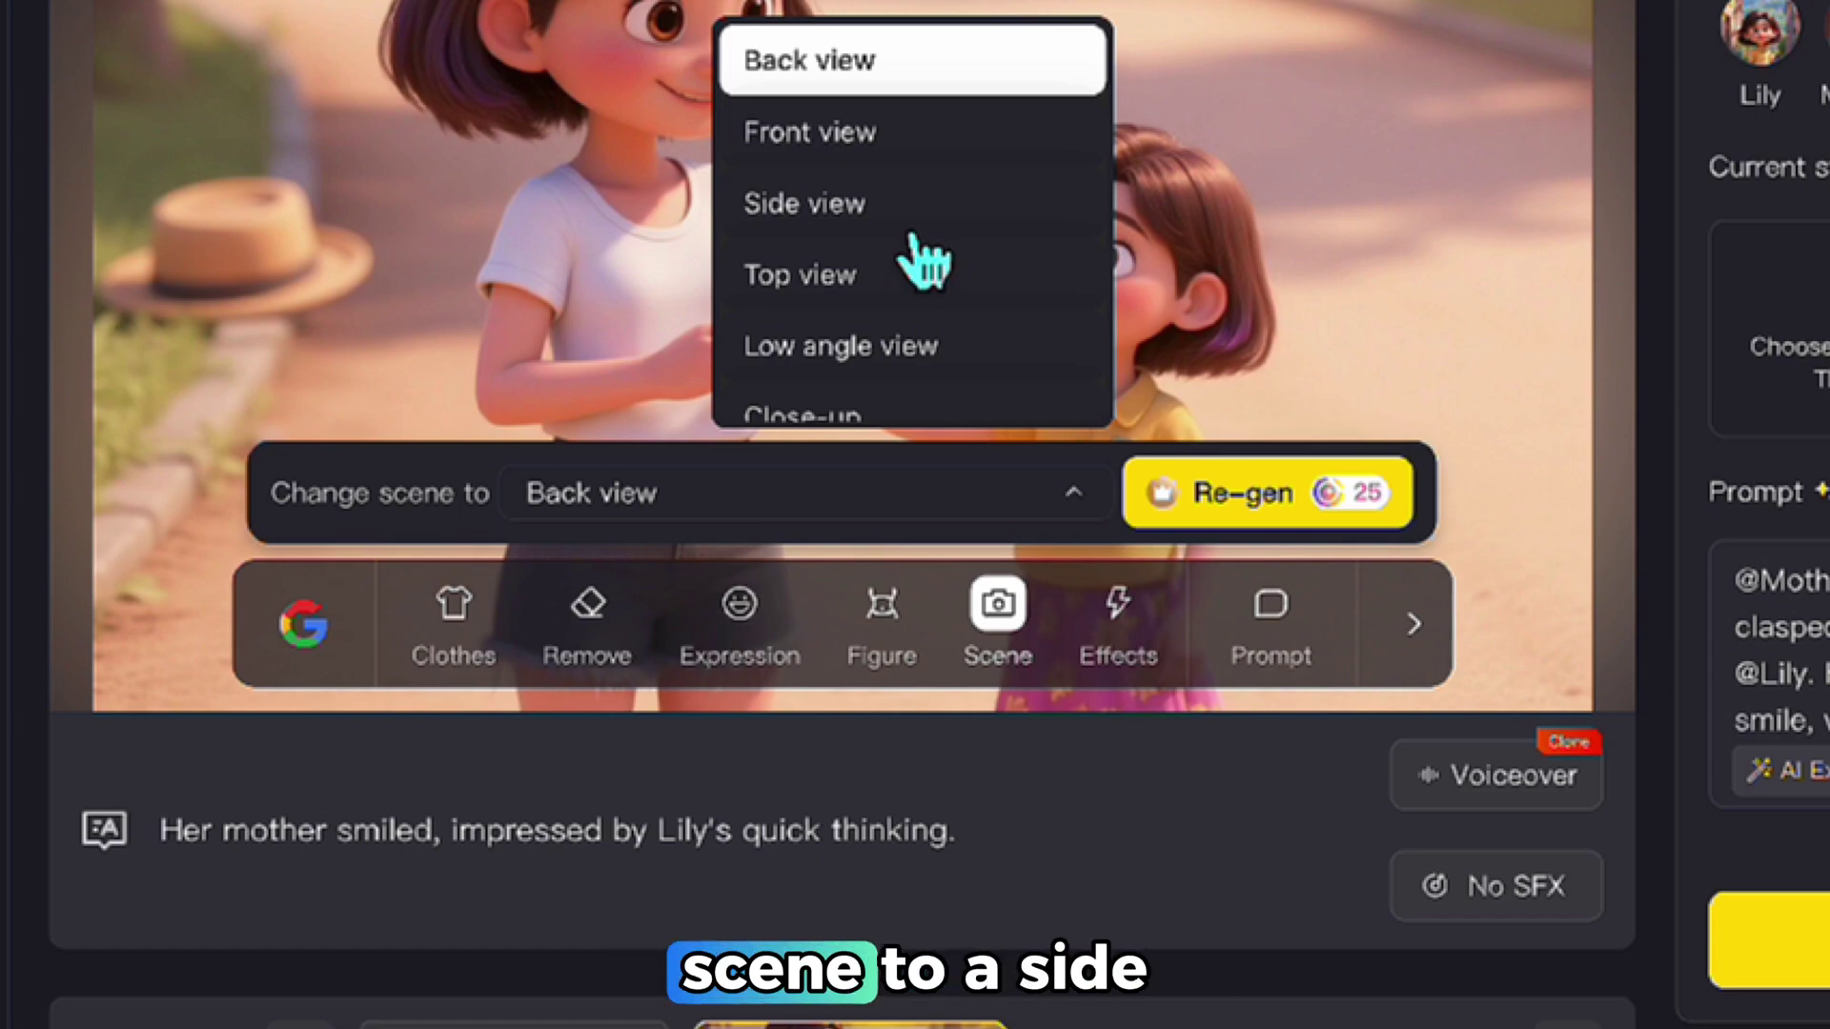
{"action": "left_click", "coordinate": [929, 202]}
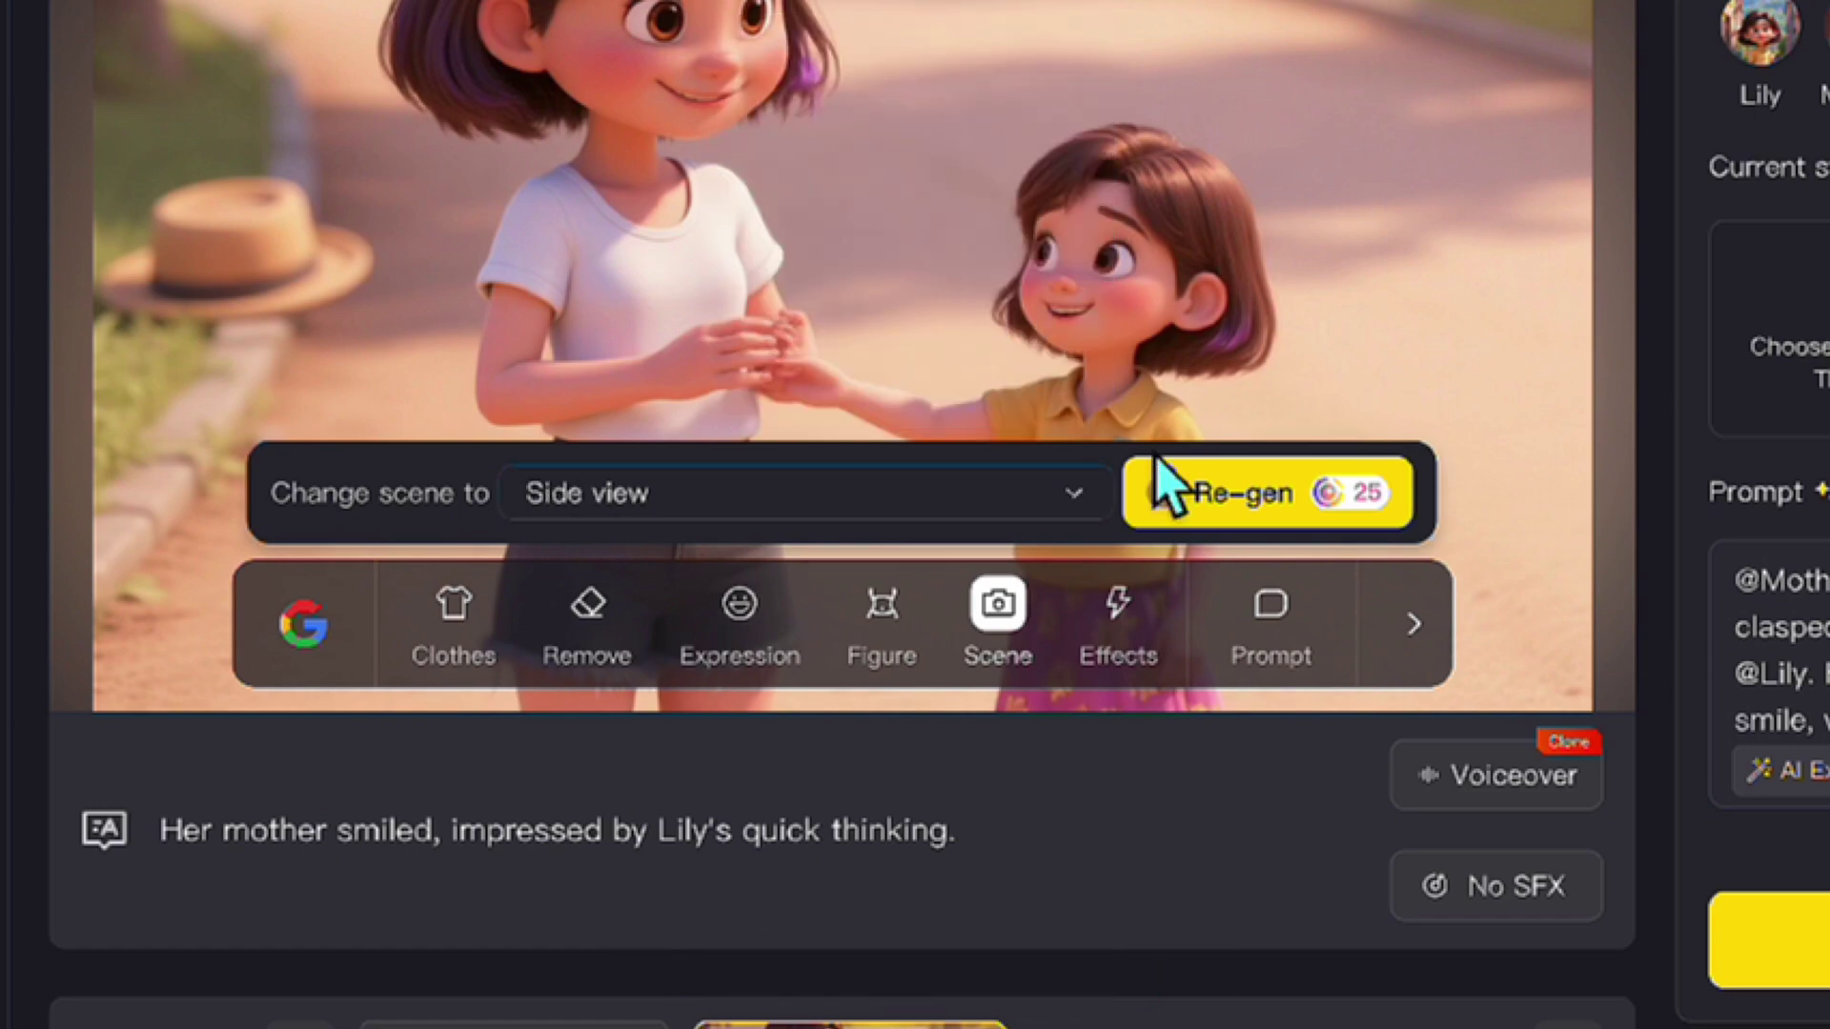
{"action": "left_click", "coordinate": [1205, 492]}
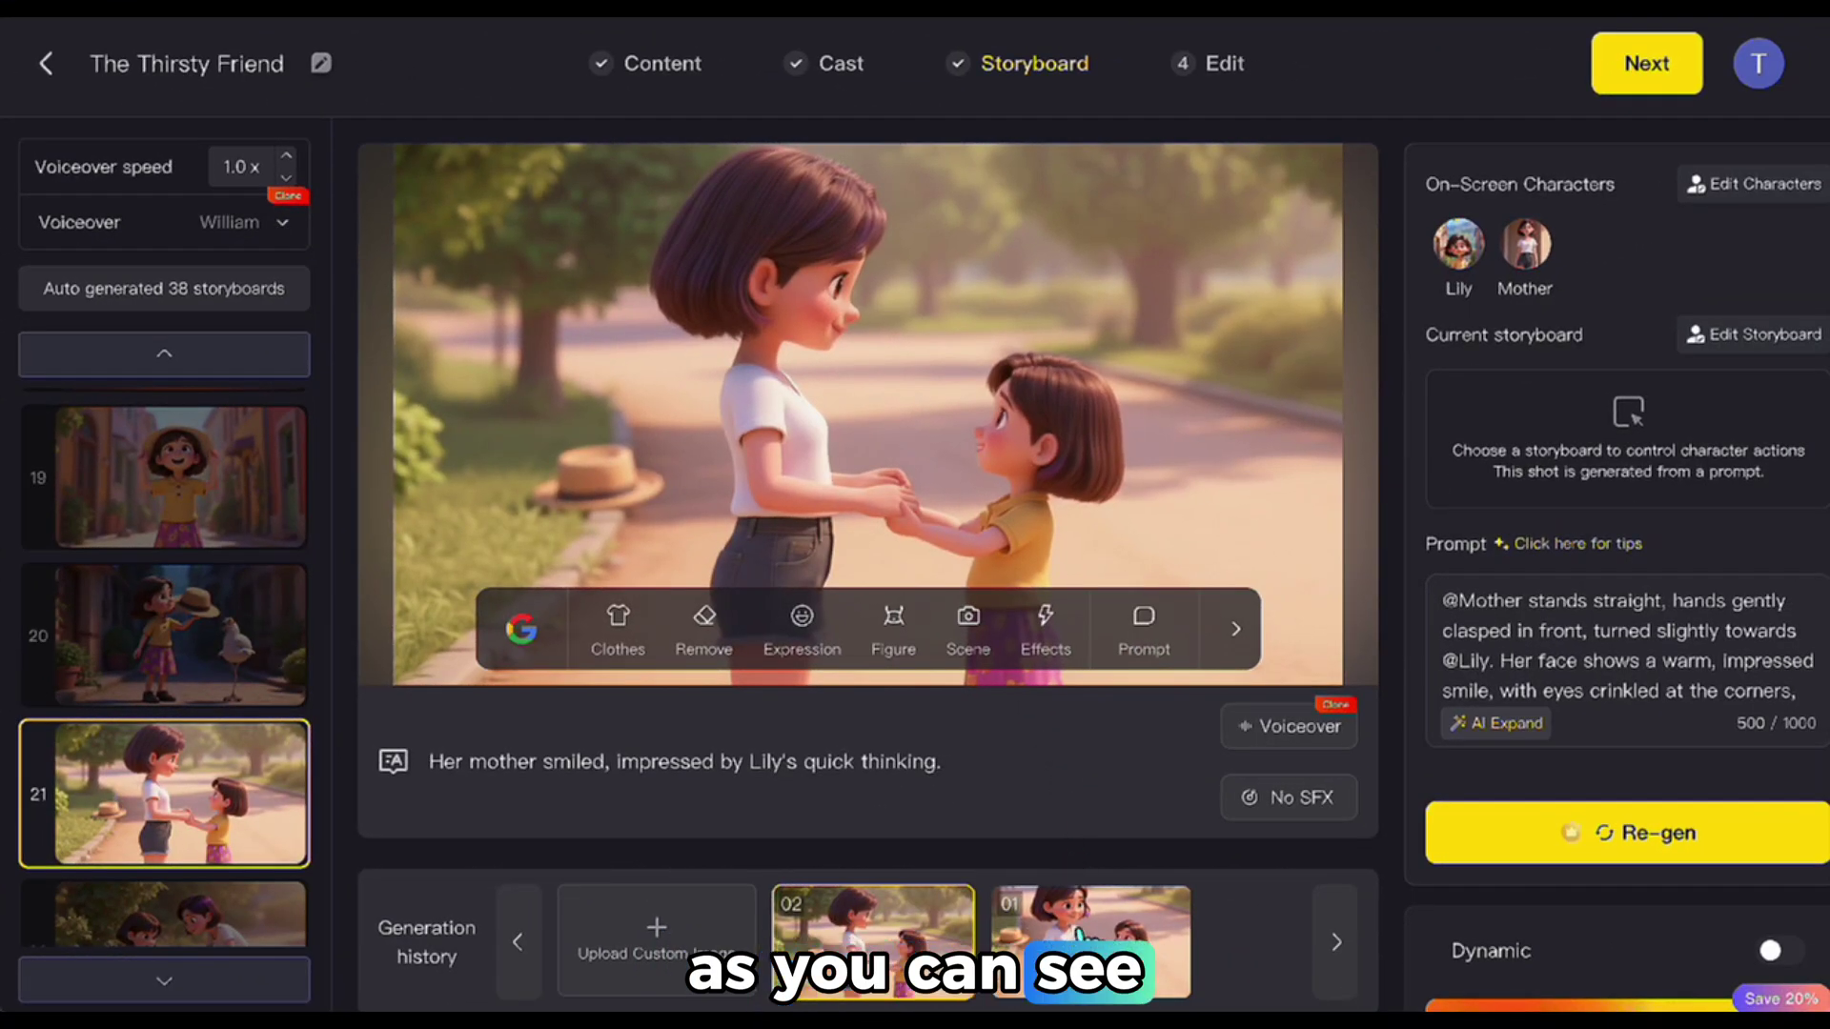
{"action": "left_click", "coordinate": [1080, 938]}
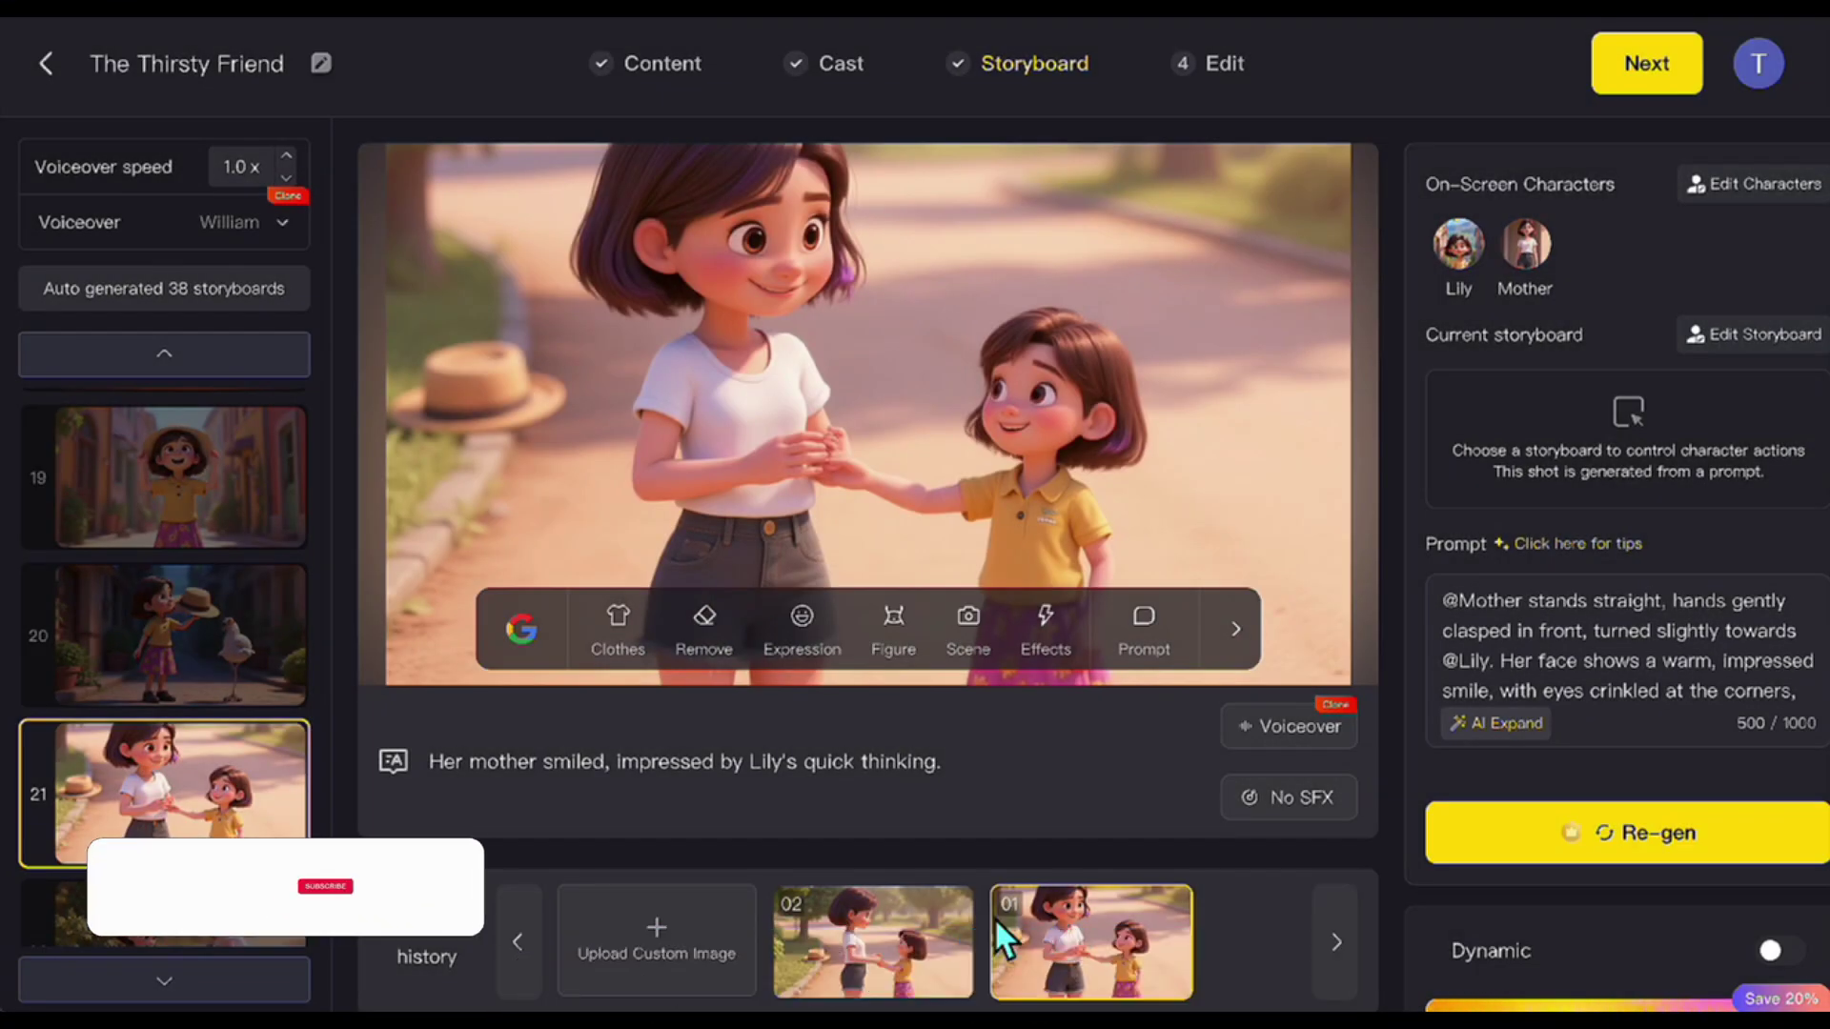
{"action": "left_click", "coordinate": [855, 926]}
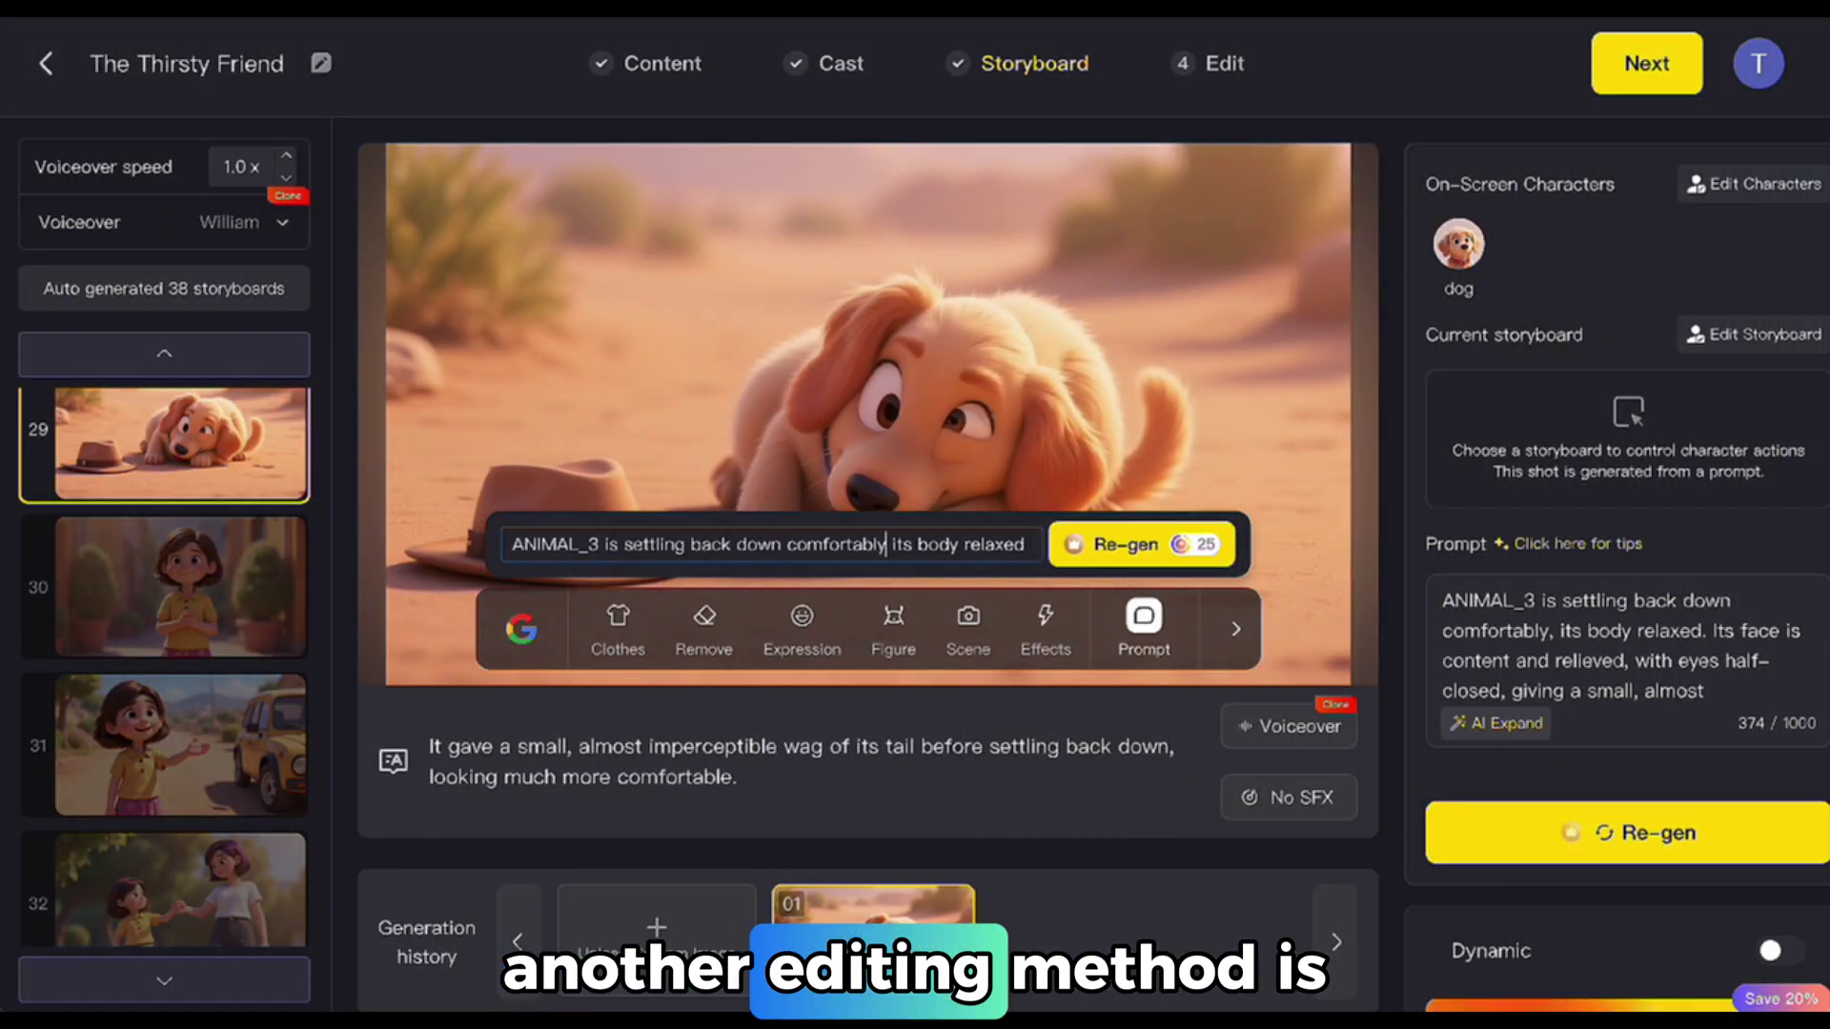
Add 'and' to shot 29's dog prompt, regenerate, and keep the resting-dog version 02.
{"action": "type", "text": "and its body rela"}
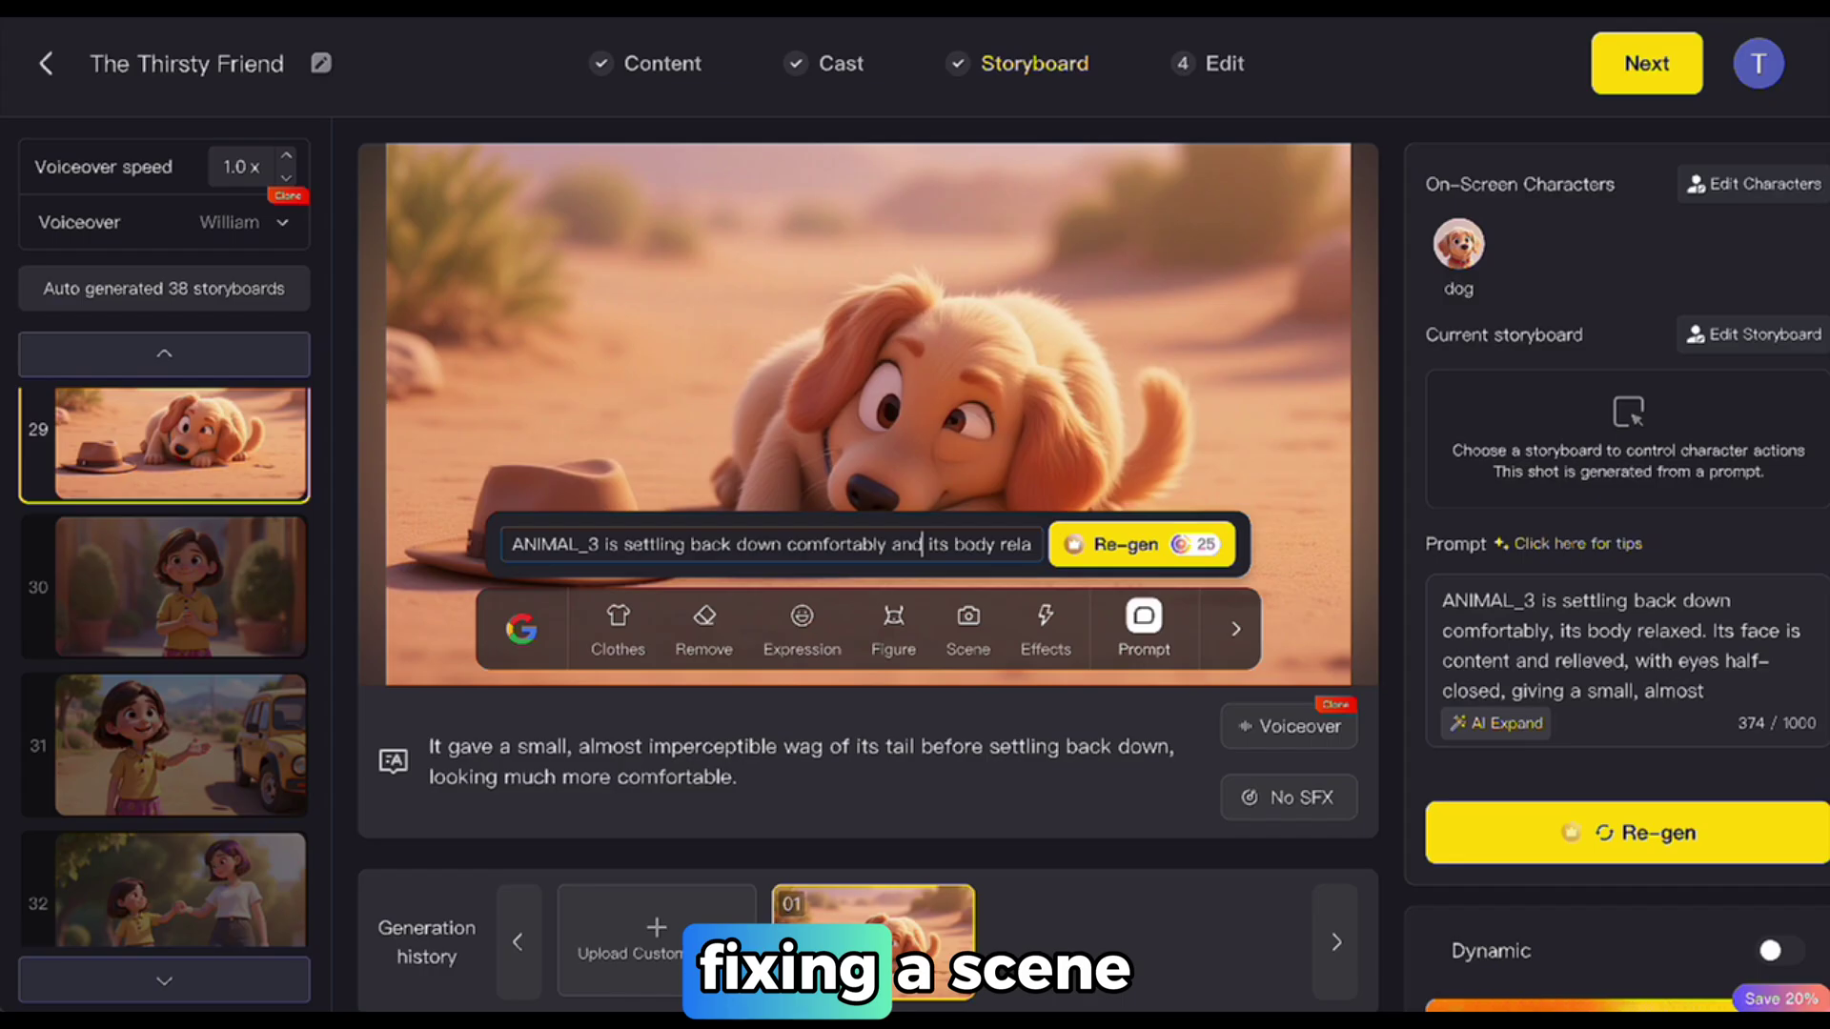
{"action": "key", "text": "End"}
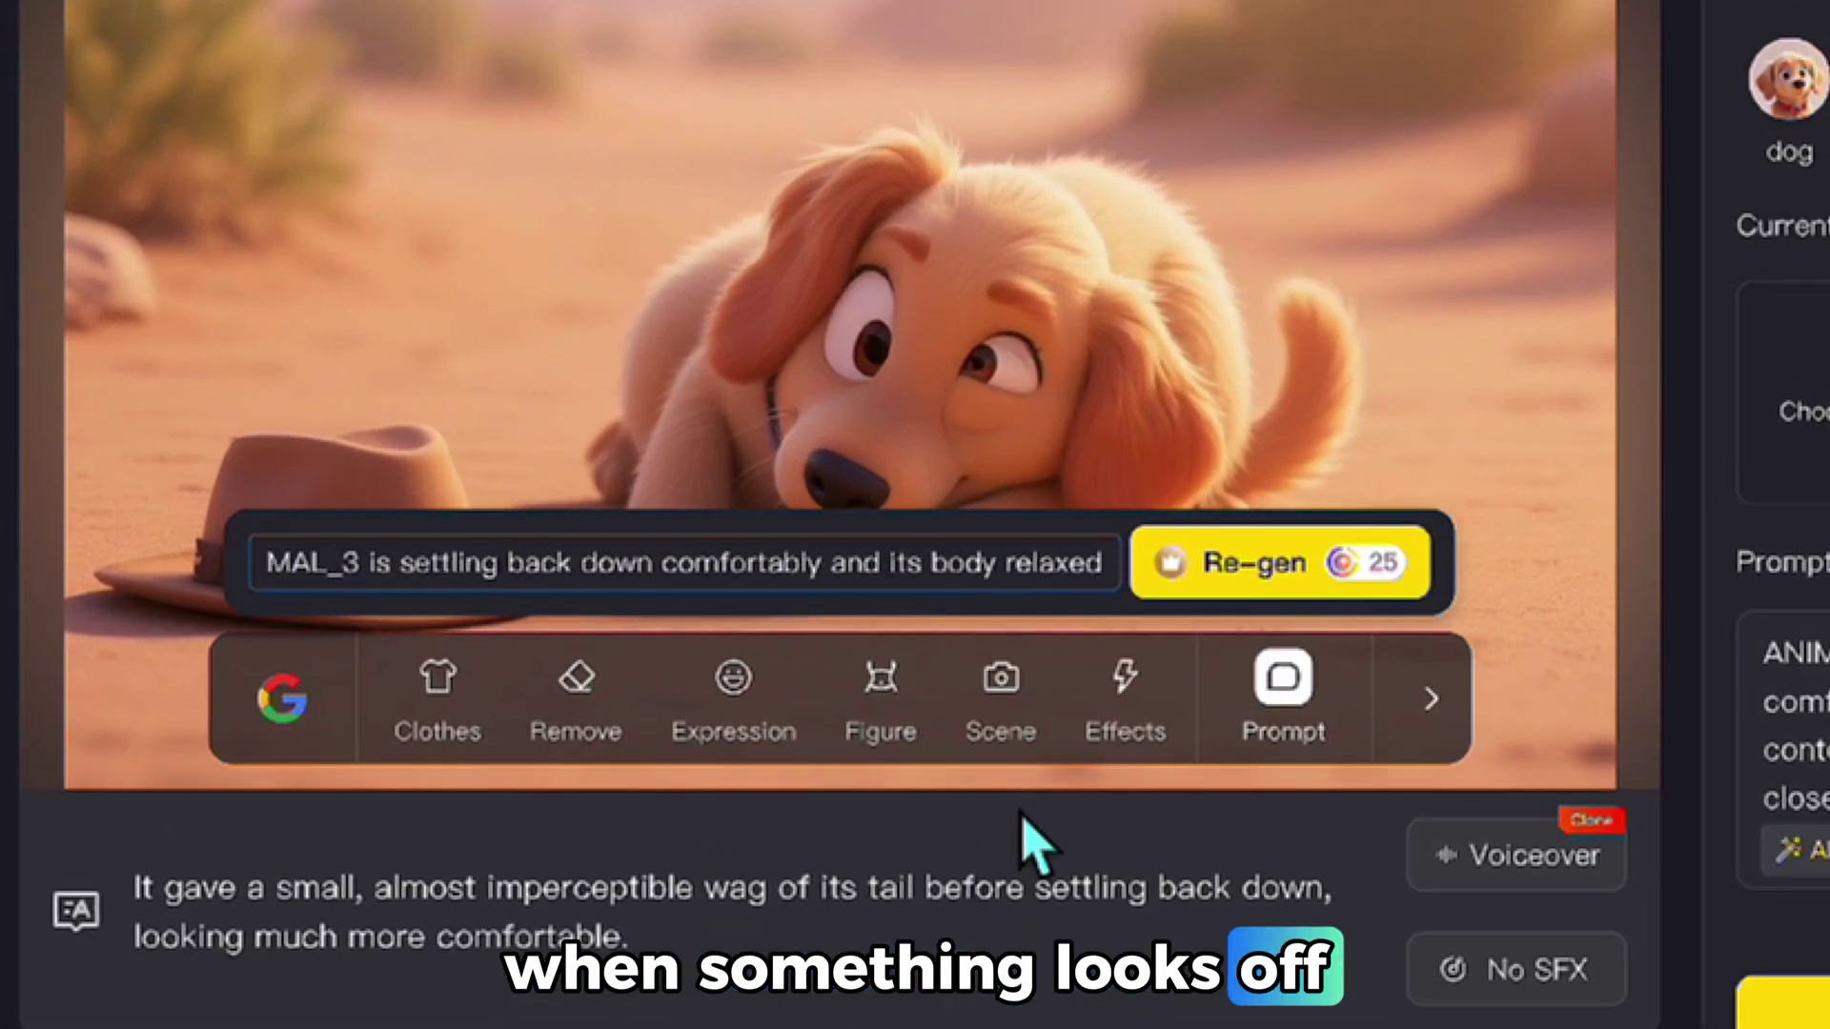
{"action": "left_click", "coordinate": [1258, 583]}
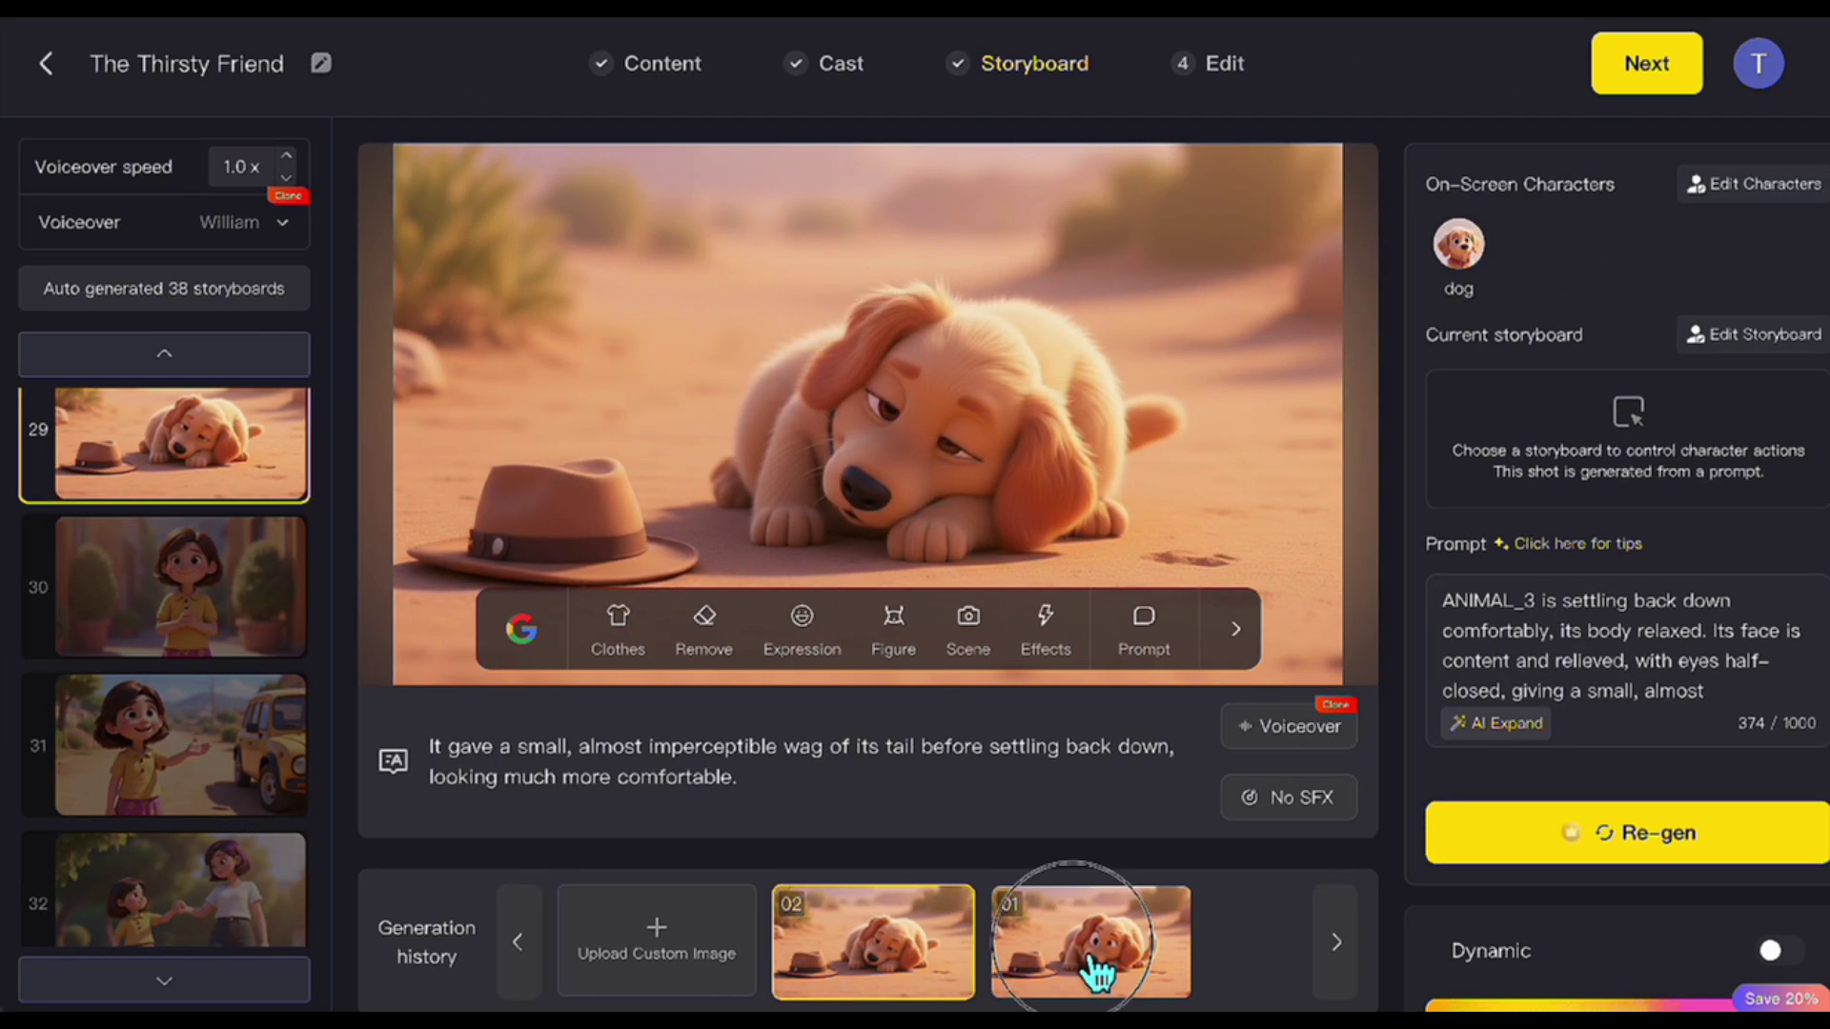
{"action": "left_click", "coordinate": [1098, 963]}
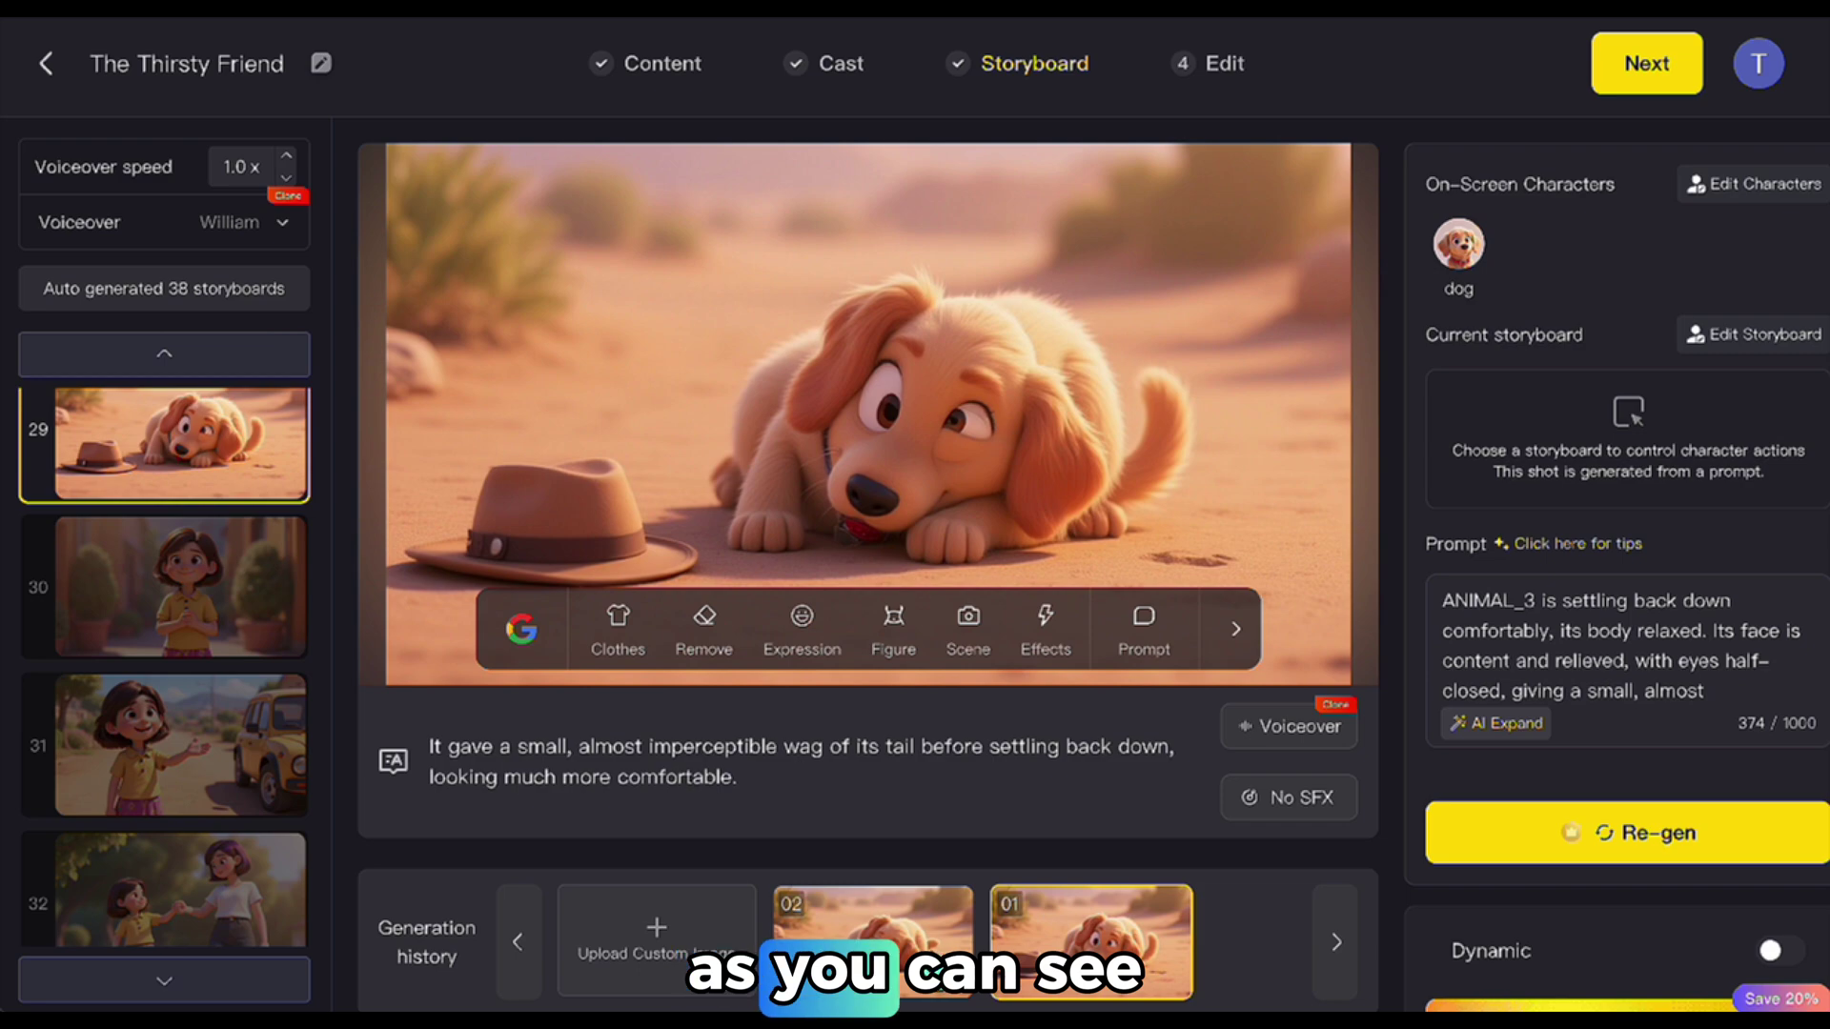
{"action": "left_click", "coordinate": [873, 915]}
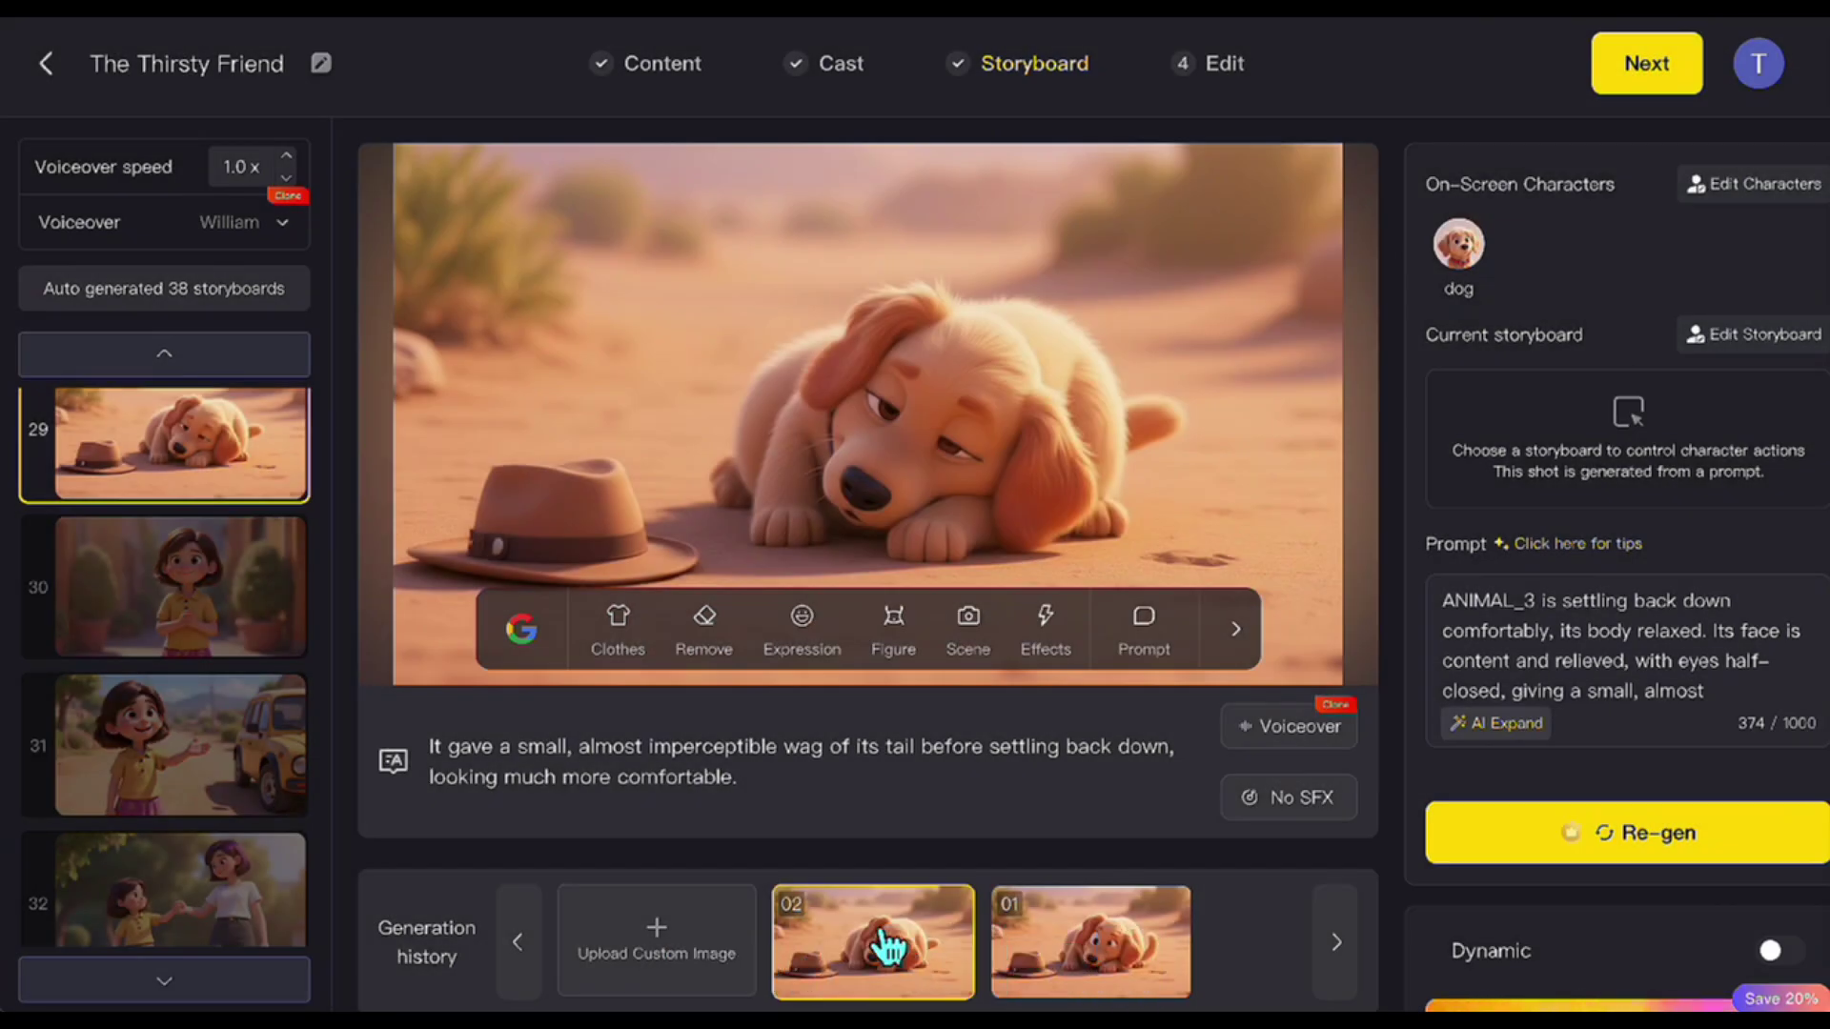
In scene 31's prompt, change Lily's one-handed gesture to two hands.
{"action": "left_click", "coordinate": [266, 762]}
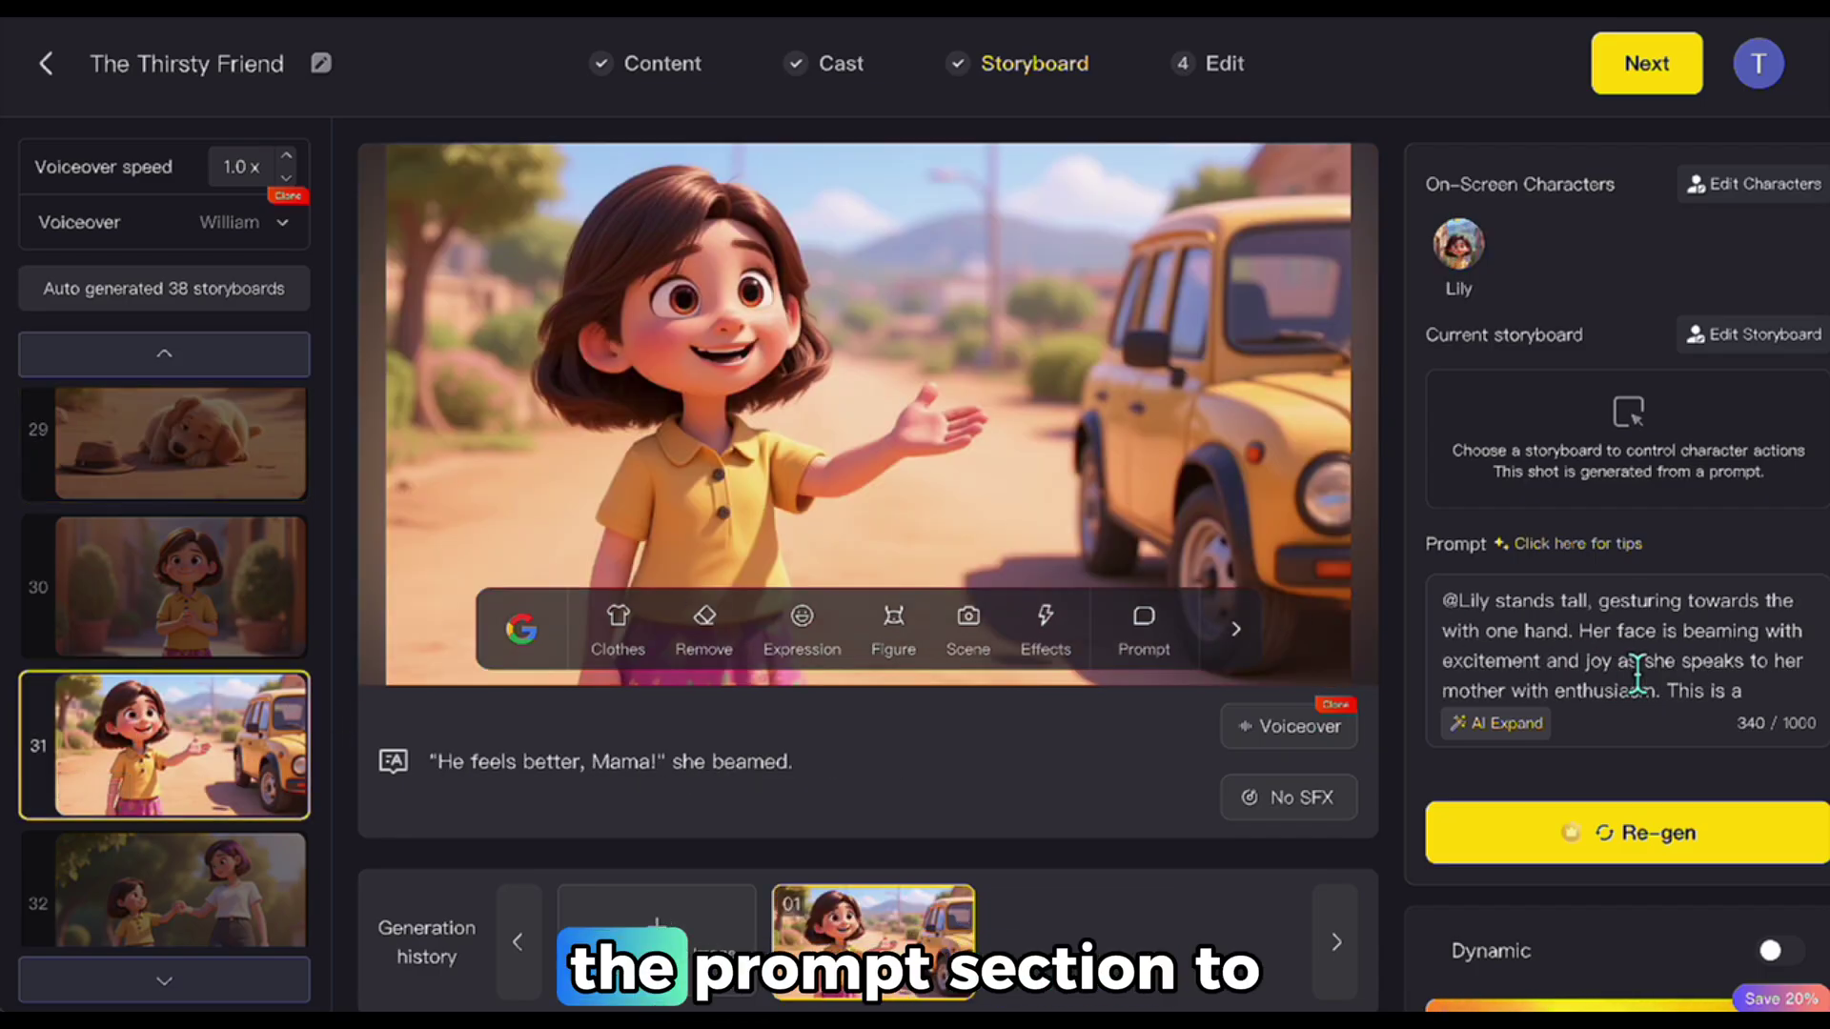
{"action": "scroll", "coordinate": [1636, 675], "scroll_direction": "down", "scroll_amount": 1}
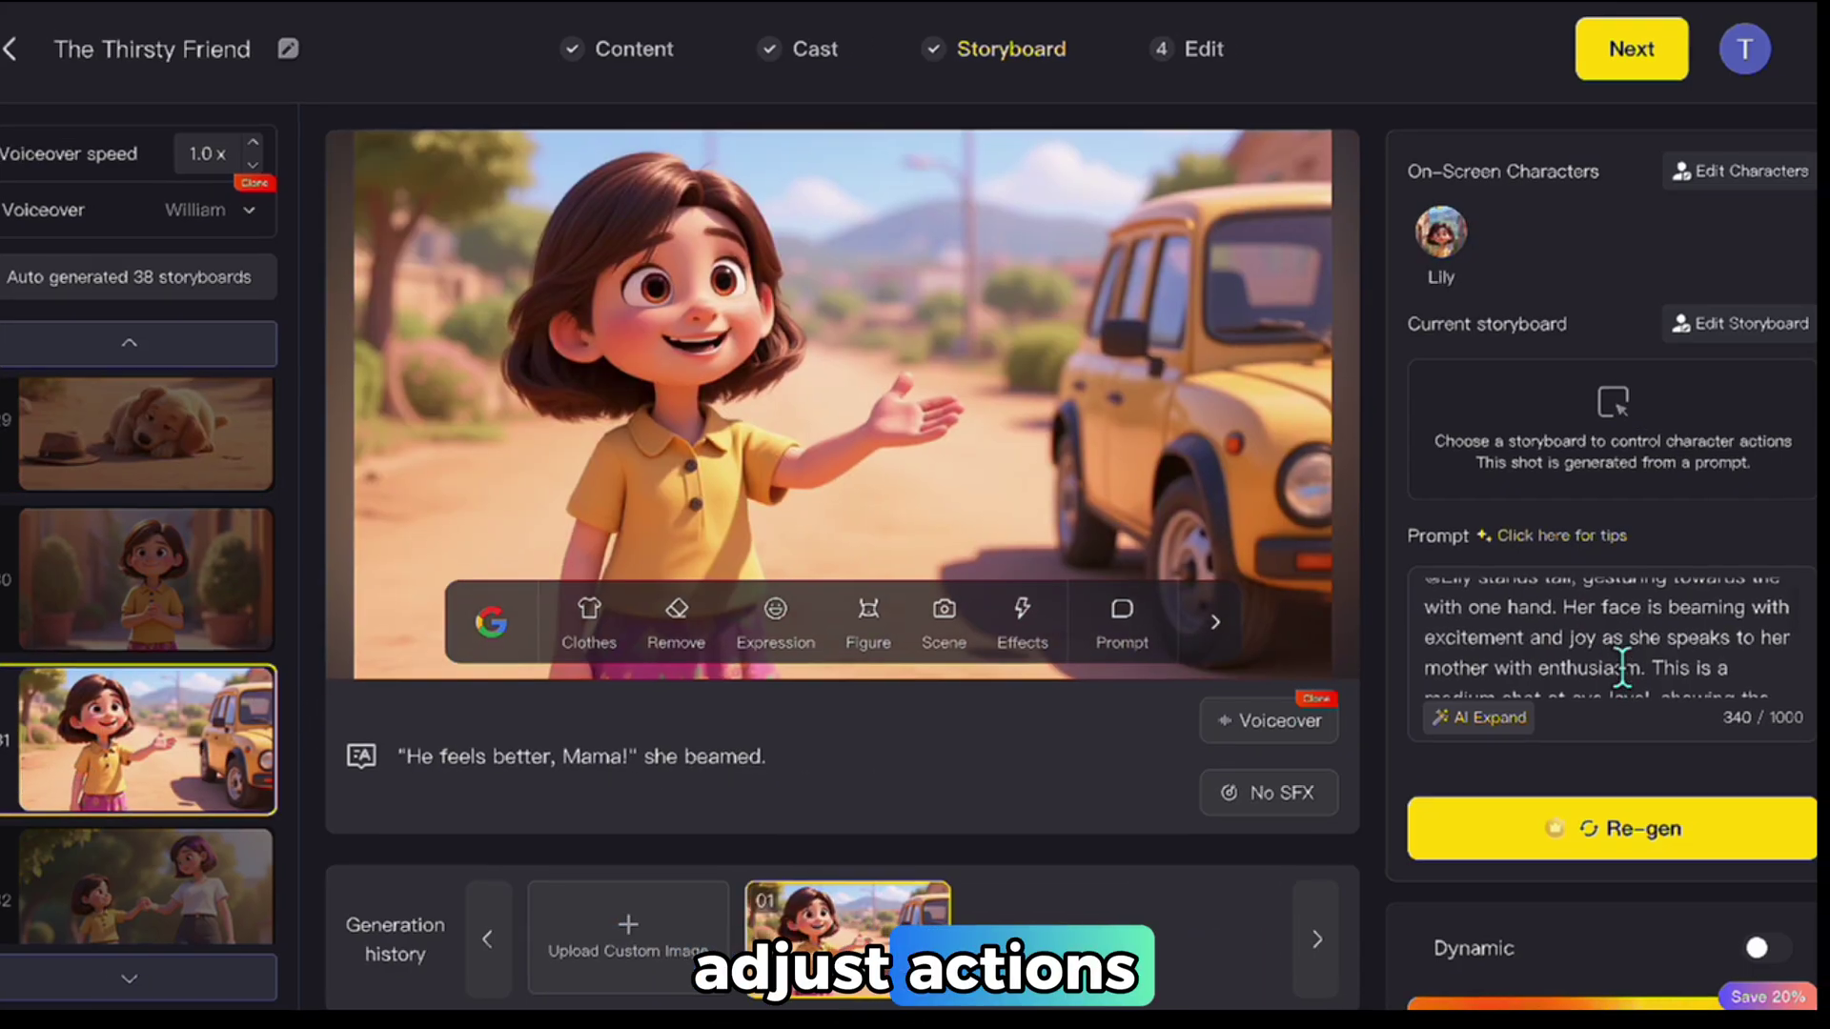
{"action": "scroll", "coordinate": [1628, 670], "scroll_direction": "down", "scroll_amount": 1}
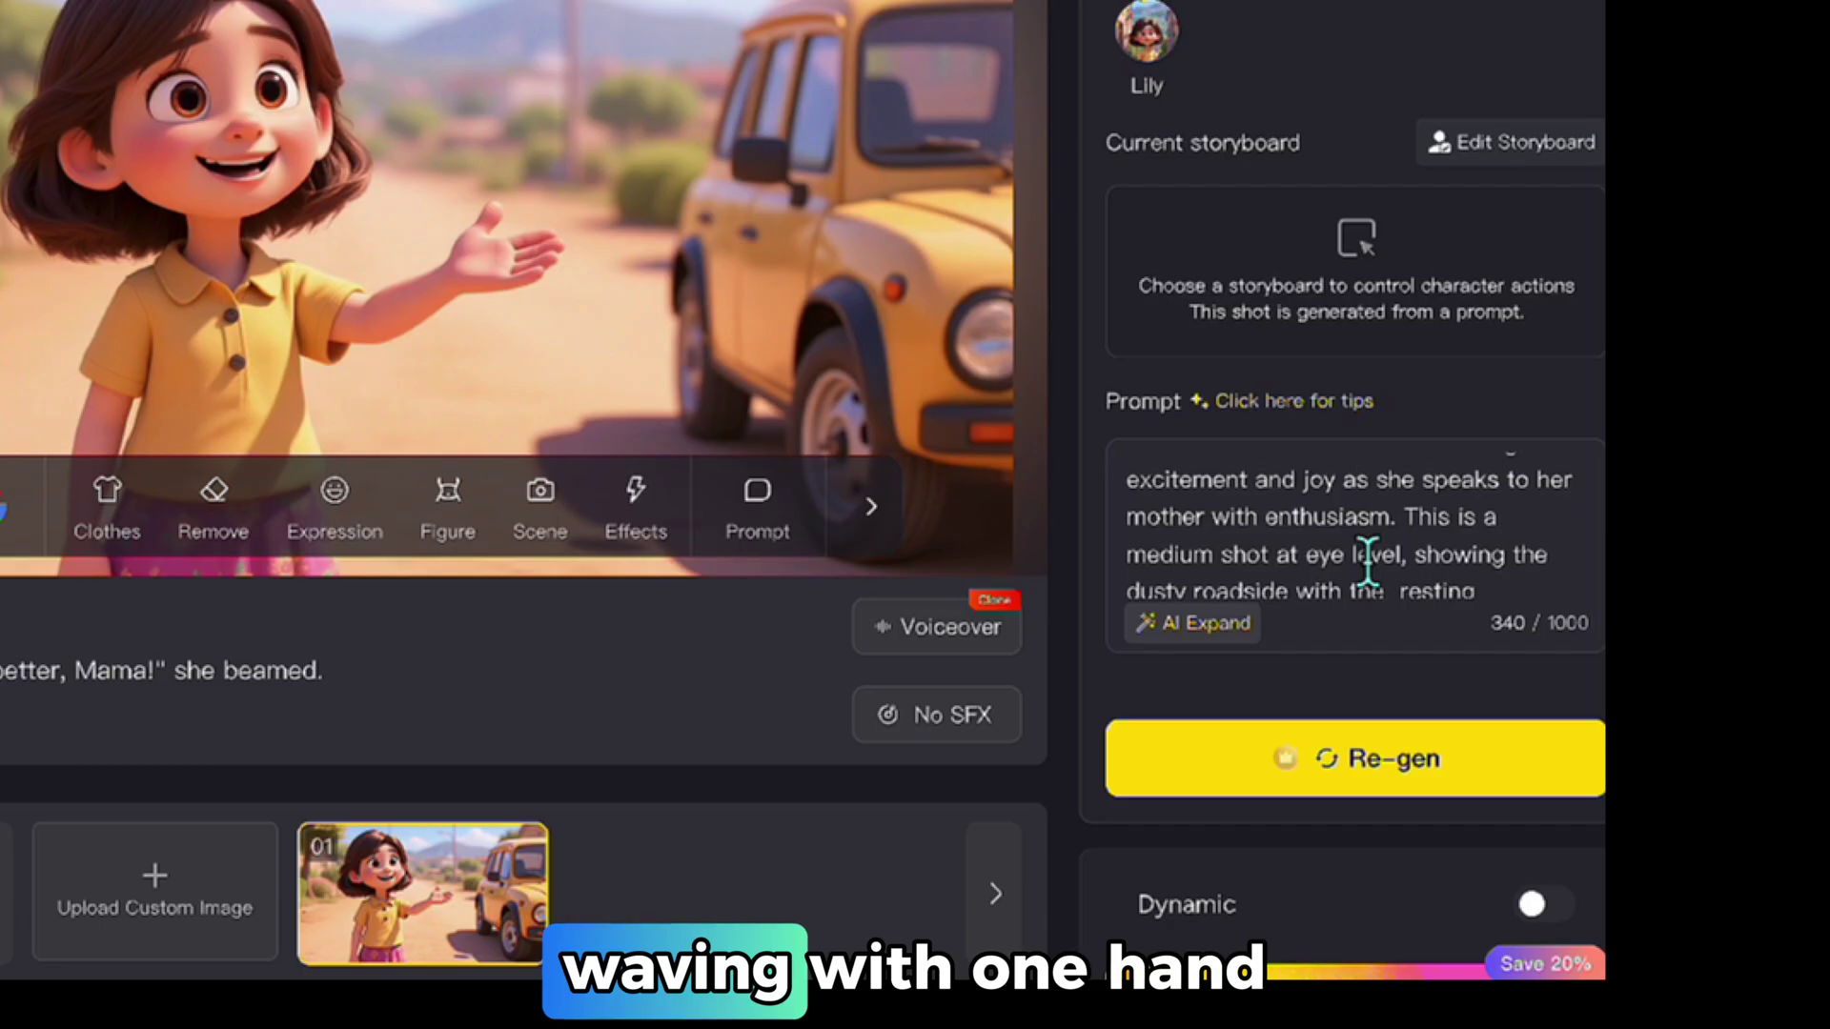
{"action": "scroll", "coordinate": [1368, 563], "scroll_direction": "down", "scroll_amount": 3}
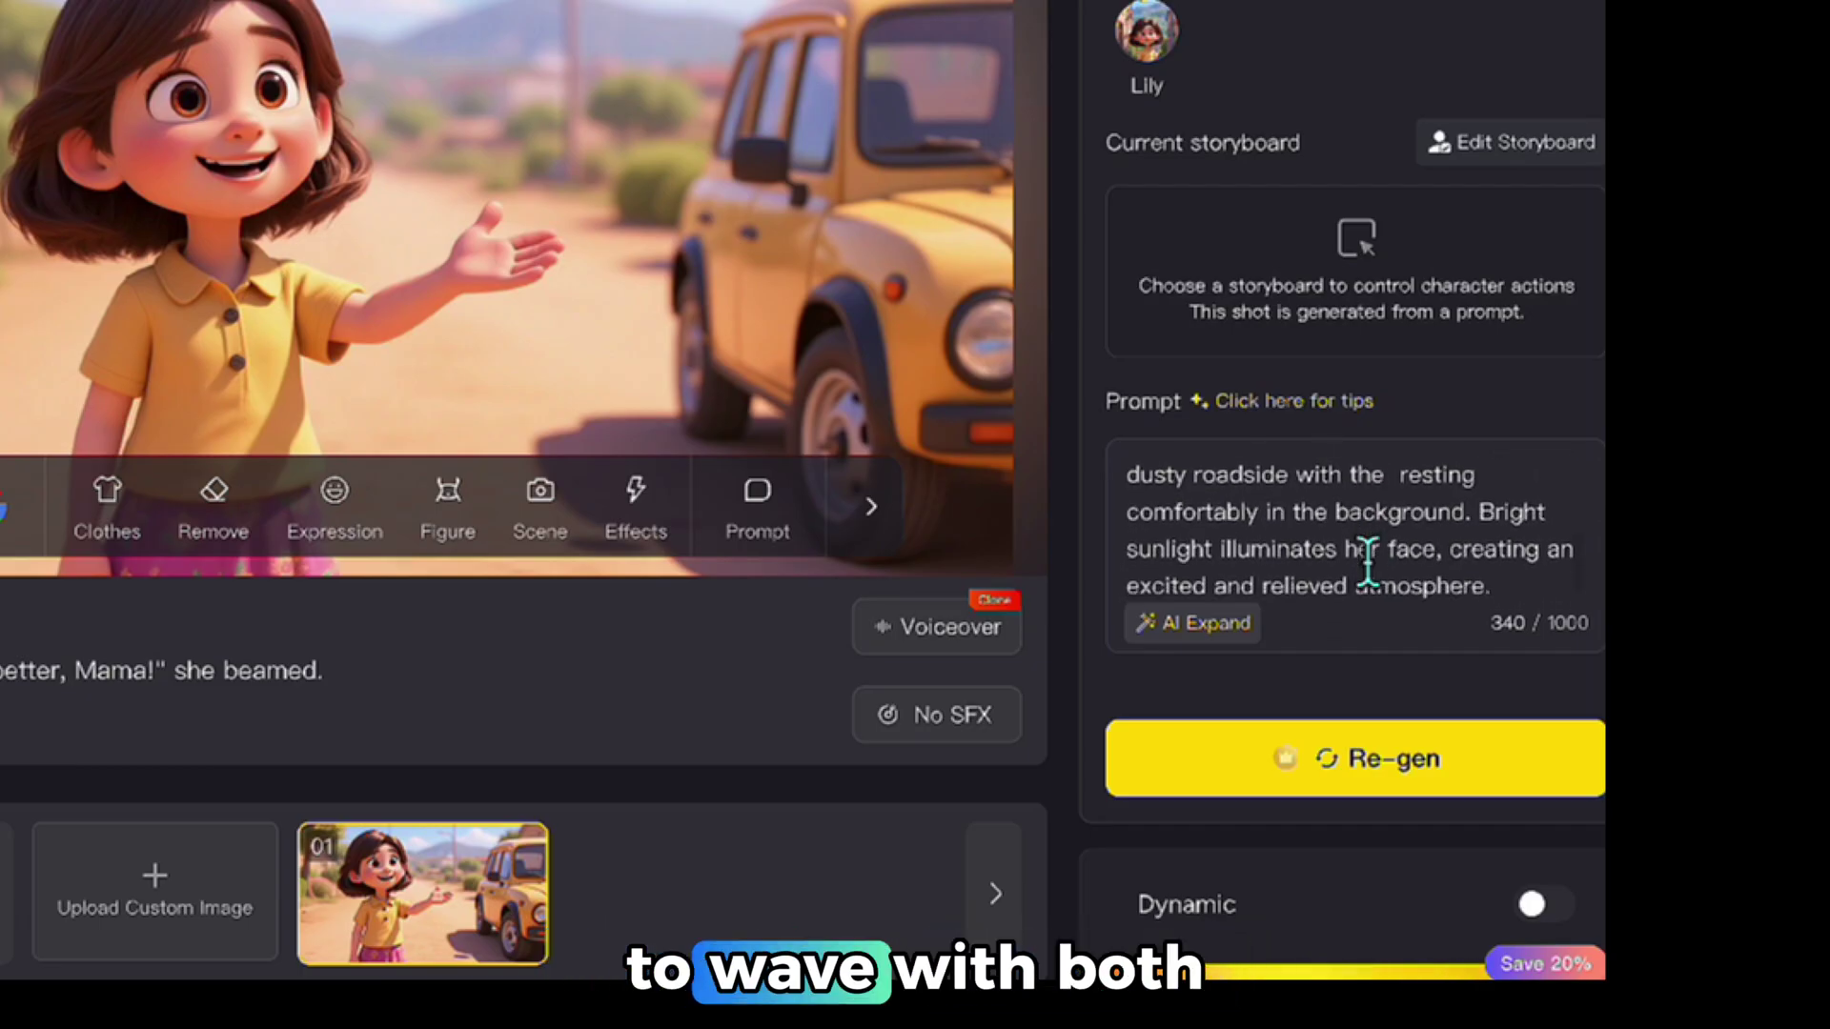
{"action": "scroll", "coordinate": [1465, 565], "scroll_direction": "up", "scroll_amount": 4}
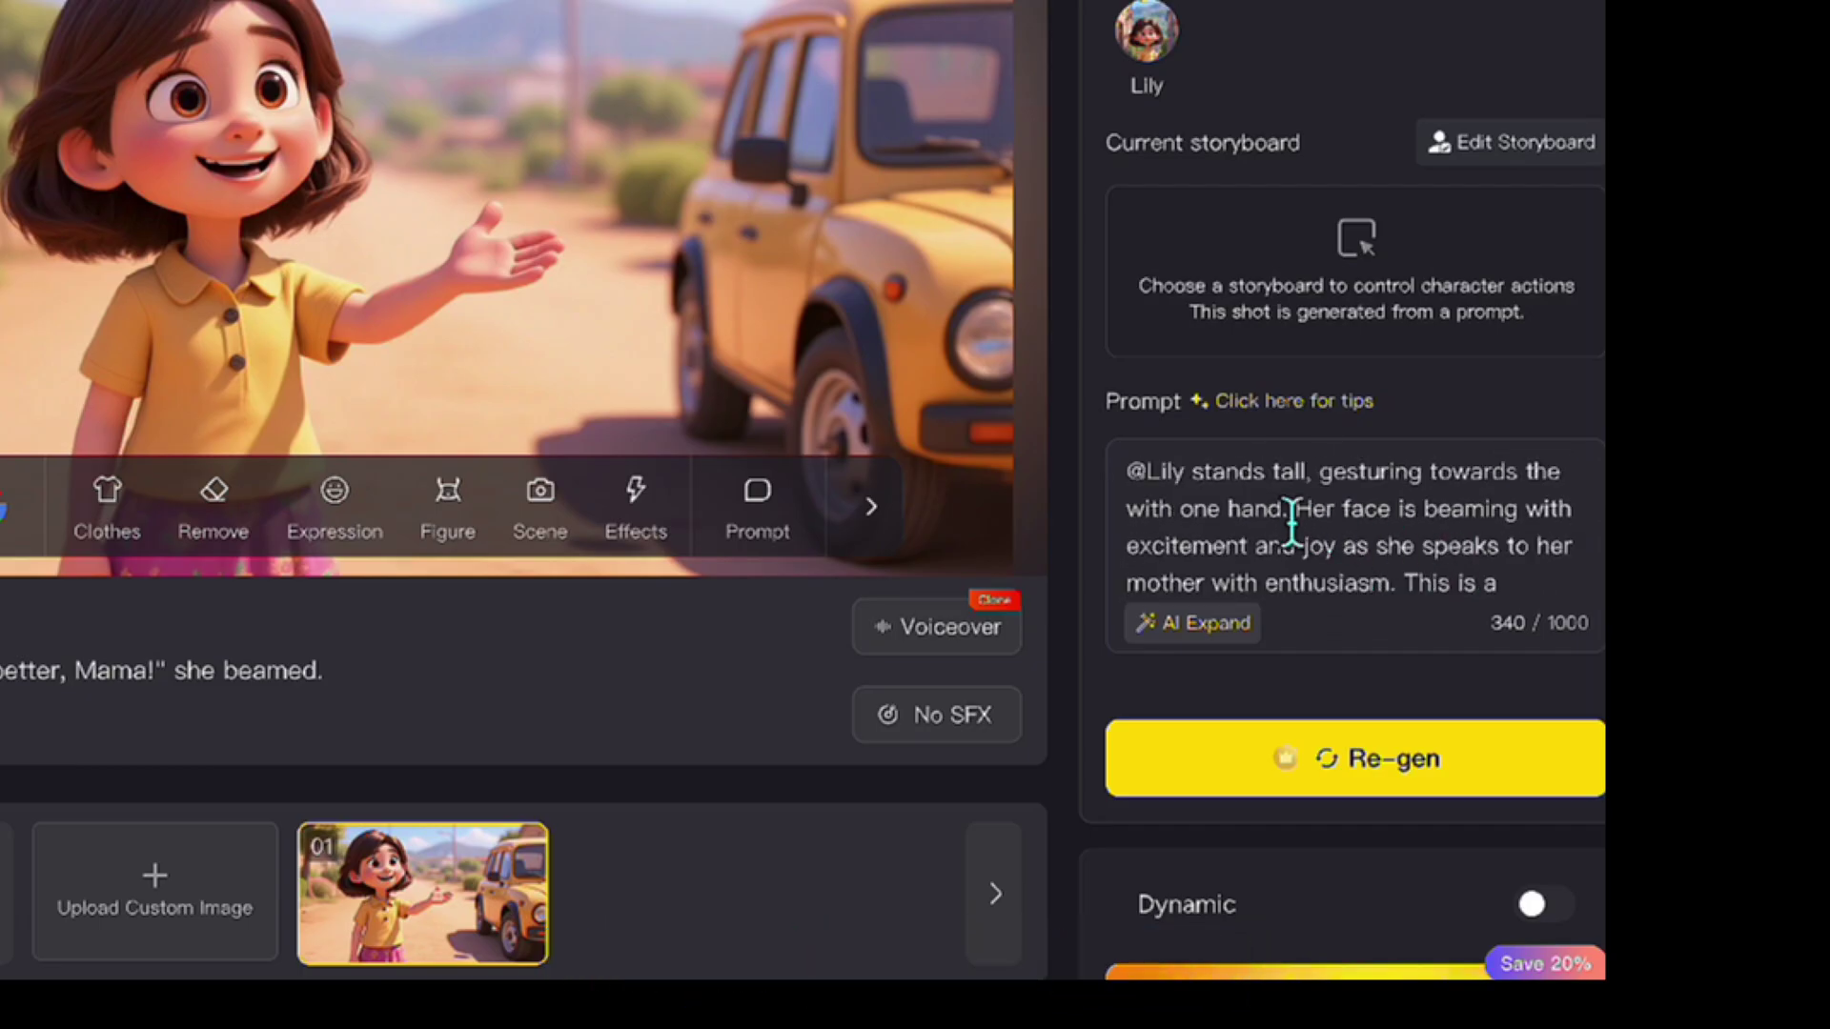
{"action": "type", "text": "two"}
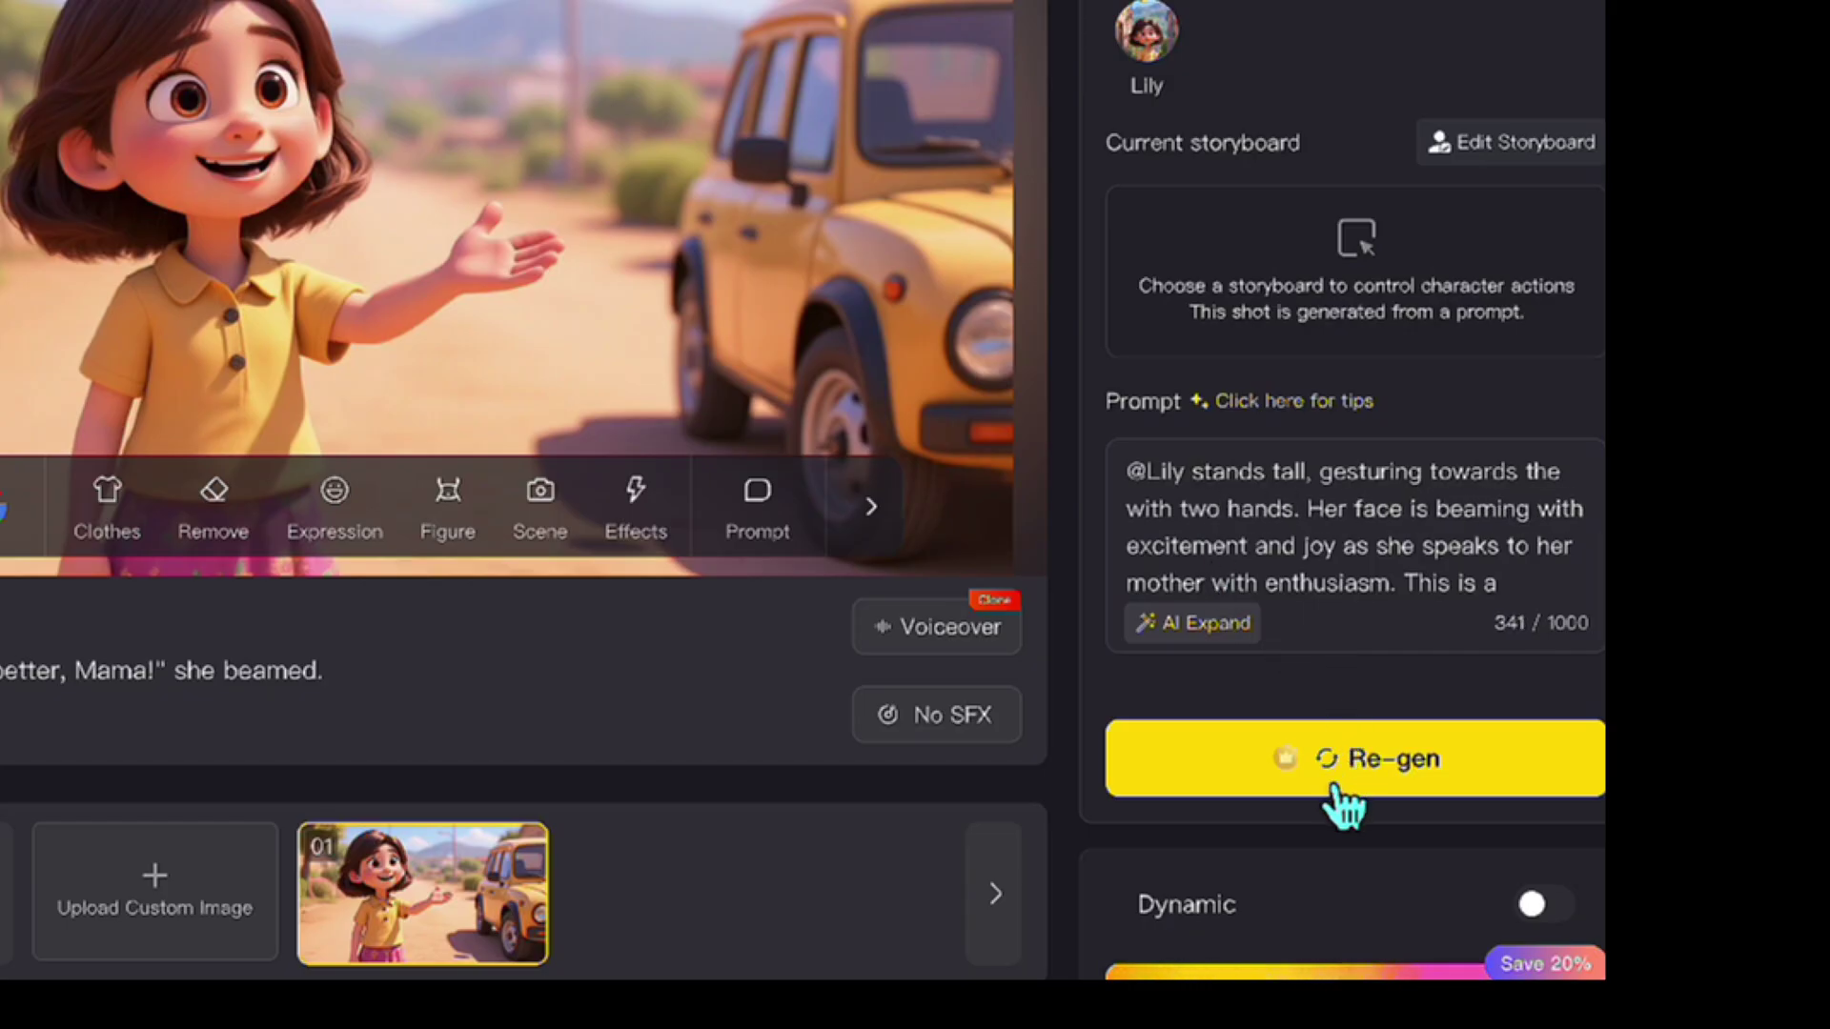
Regenerate scene 31, compare it with the arms-raised version, and keep the original car shot.
{"action": "left_click", "coordinate": [1336, 790]}
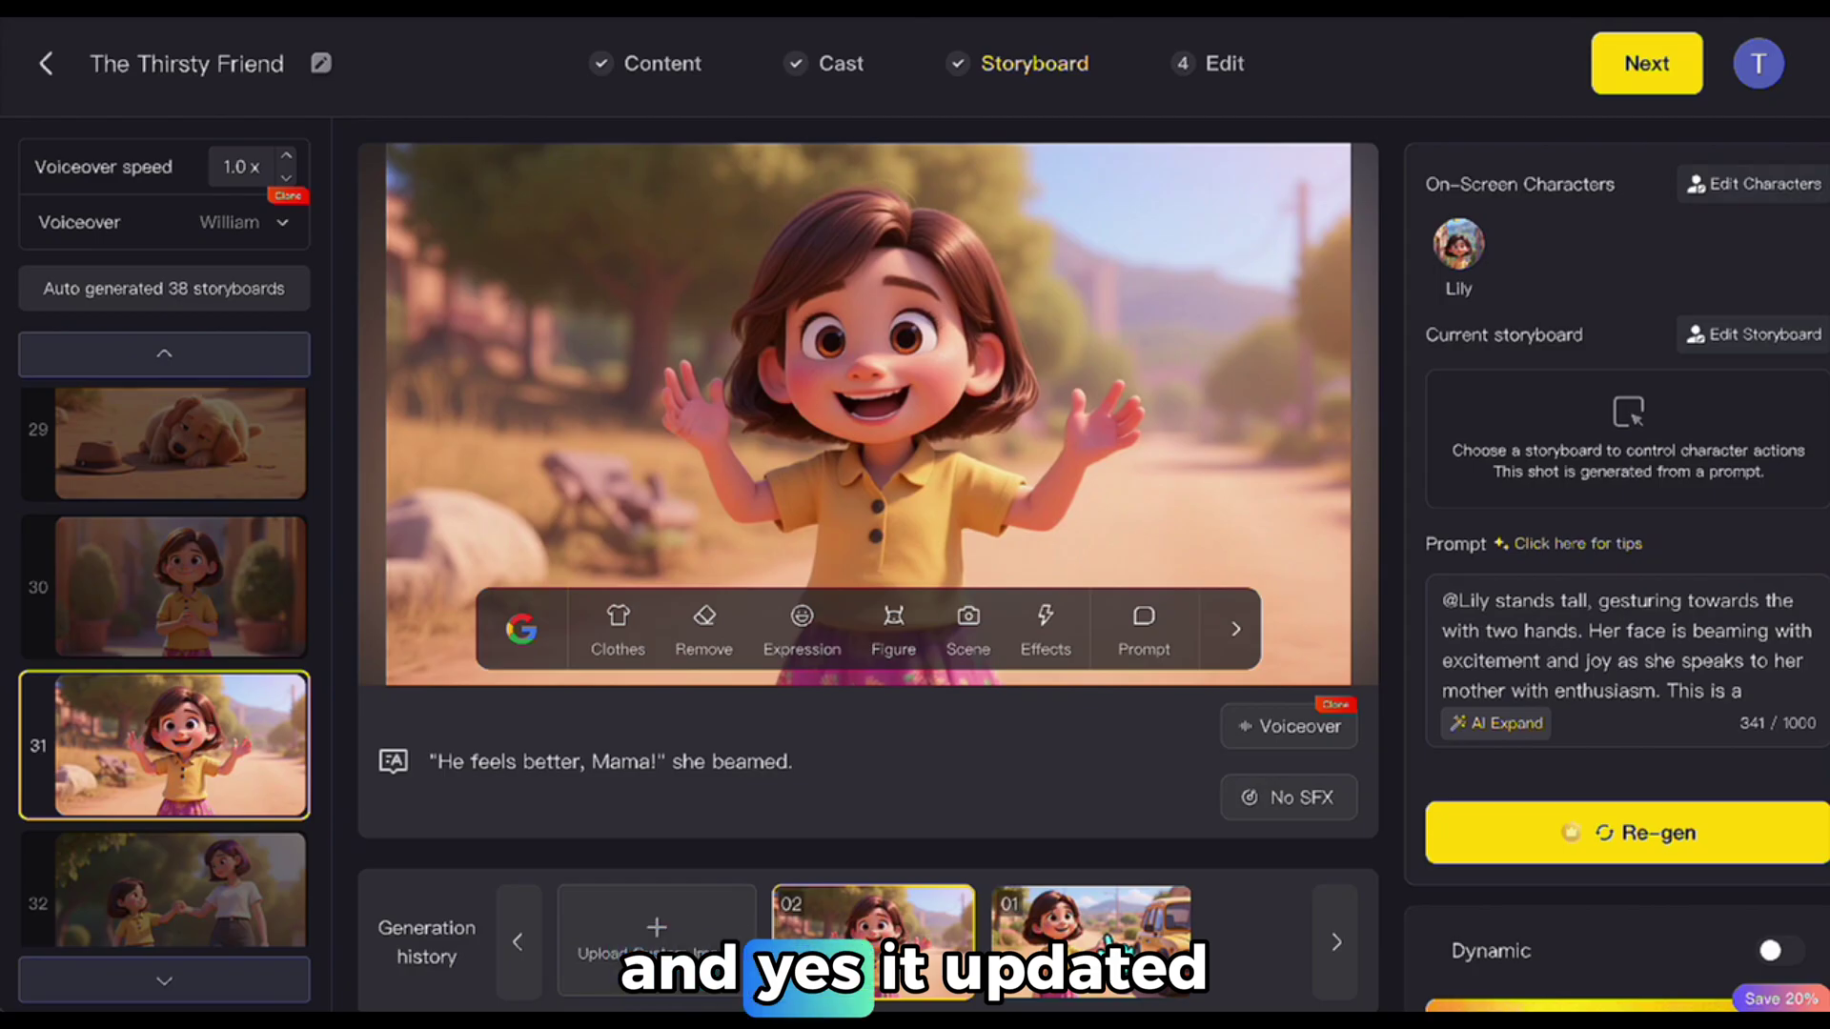
{"action": "left_click", "coordinate": [1096, 928]}
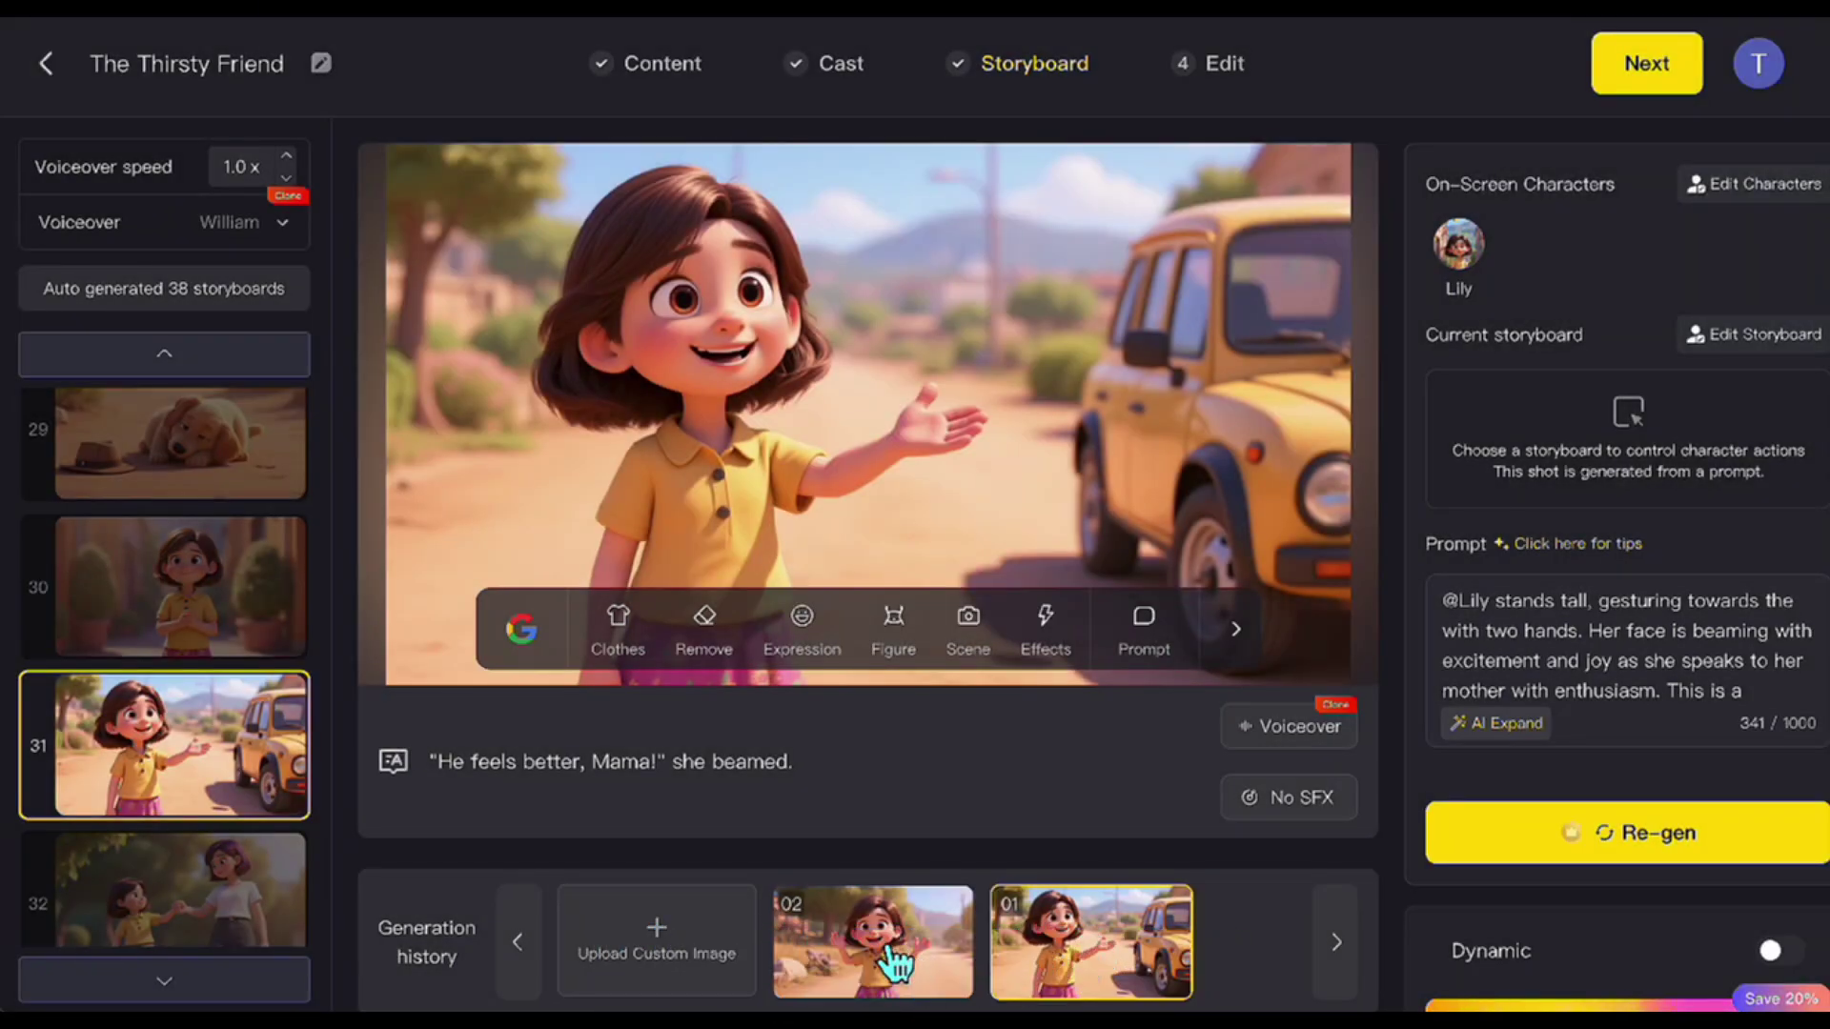
{"action": "left_click", "coordinate": [877, 938]}
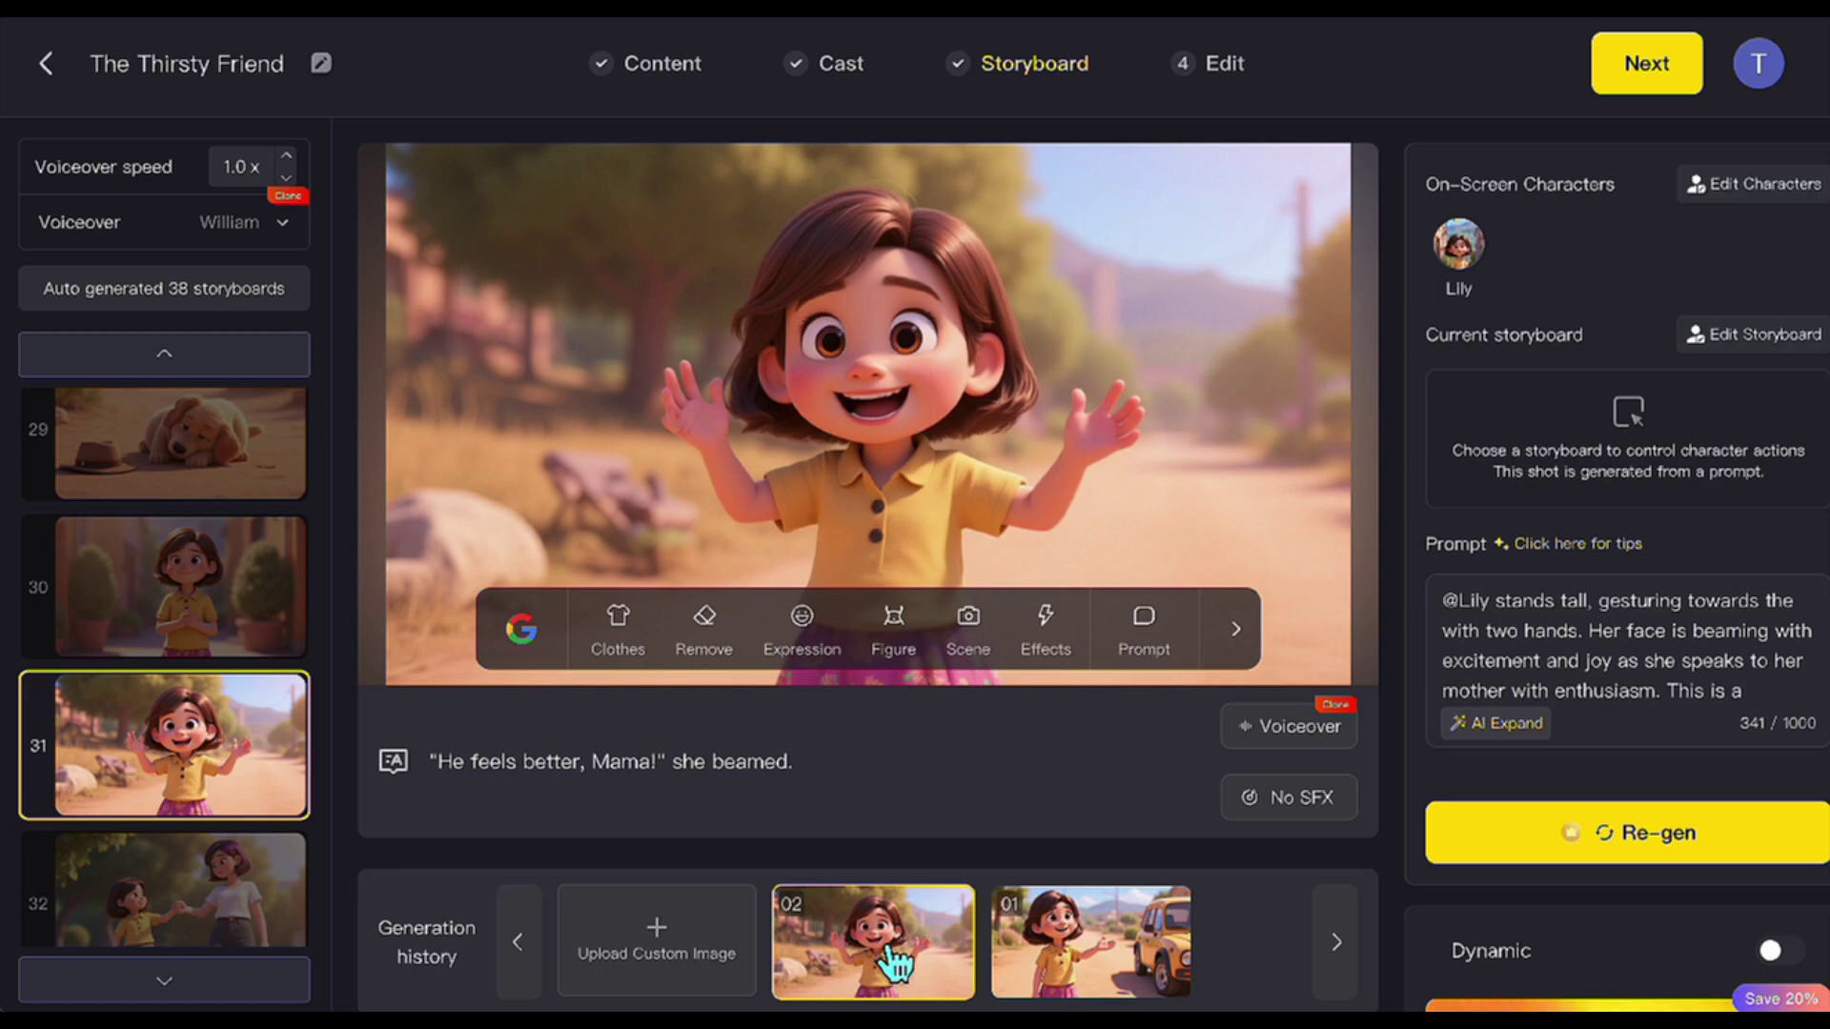
{"action": "left_click", "coordinate": [1101, 930]}
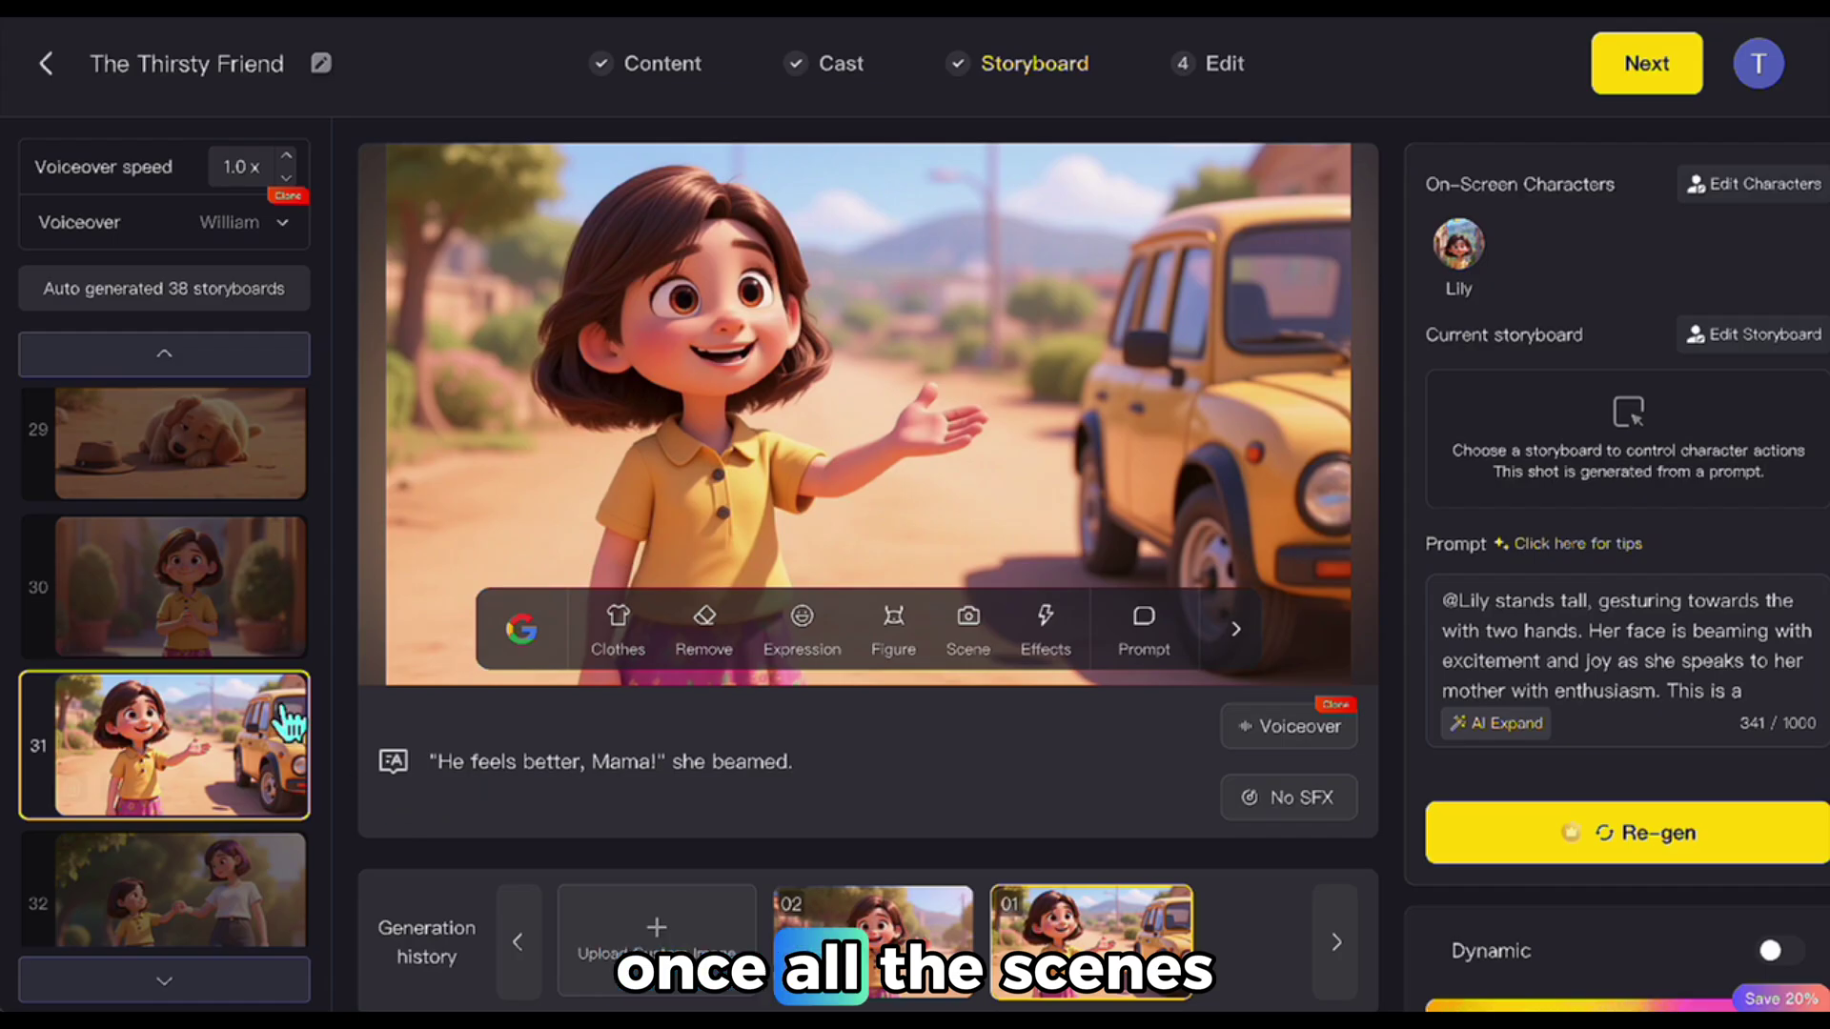
Scroll down the storyboard list to scene 37 and select it.
{"action": "scroll", "coordinate": [288, 725], "scroll_direction": "down", "scroll_amount": 5}
{"action": "scroll", "coordinate": [287, 724], "scroll_direction": "down", "scroll_amount": 5}
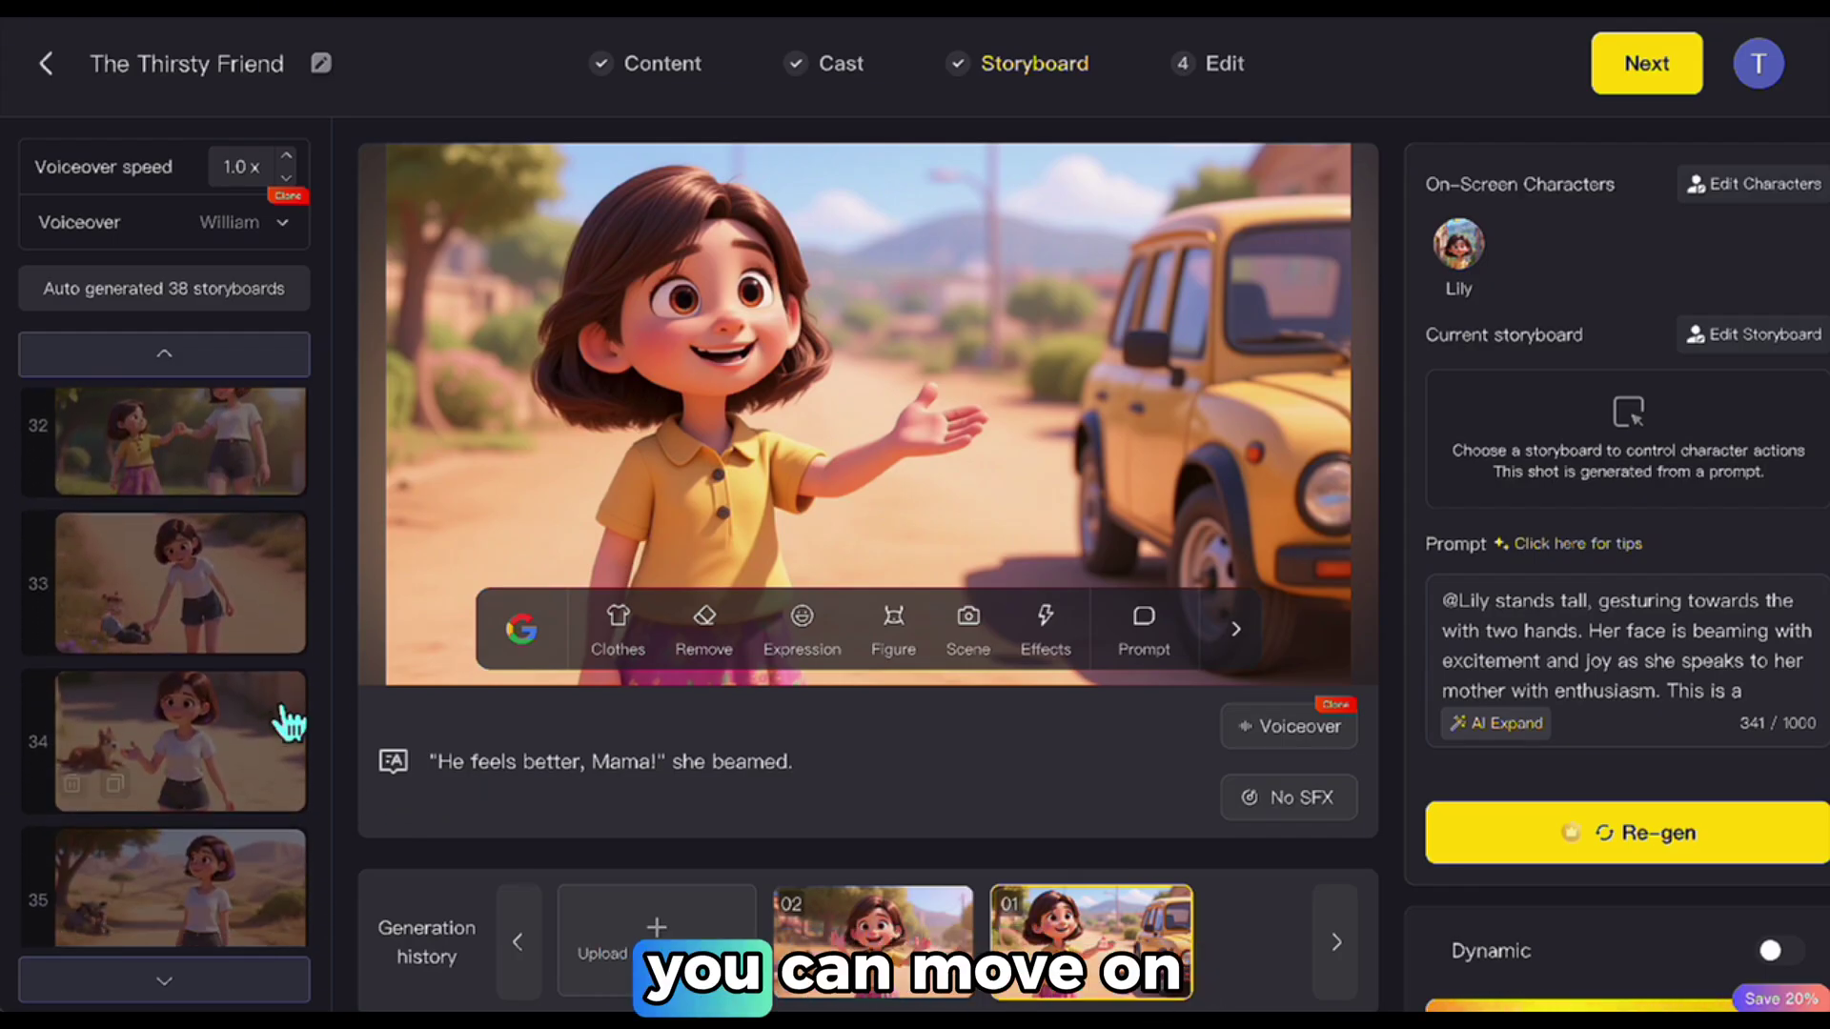
{"action": "scroll", "coordinate": [288, 725], "scroll_direction": "down", "scroll_amount": 1}
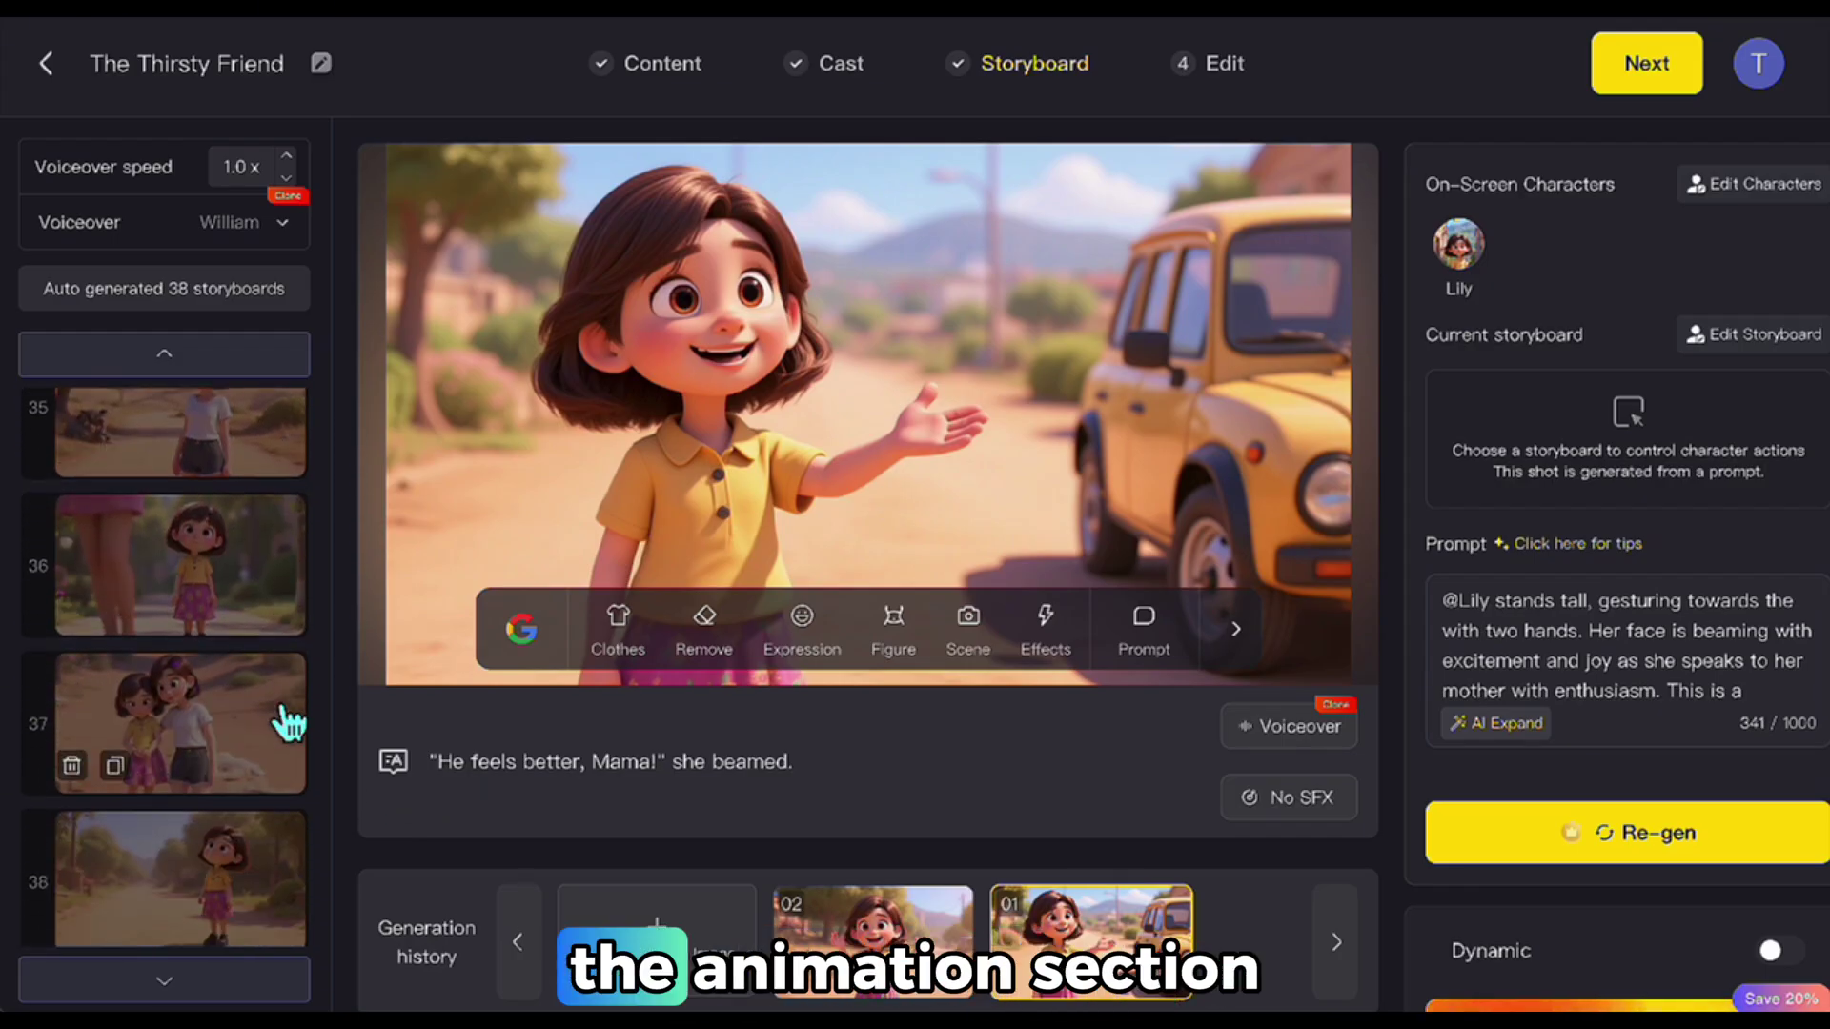
{"action": "left_click", "coordinate": [276, 727]}
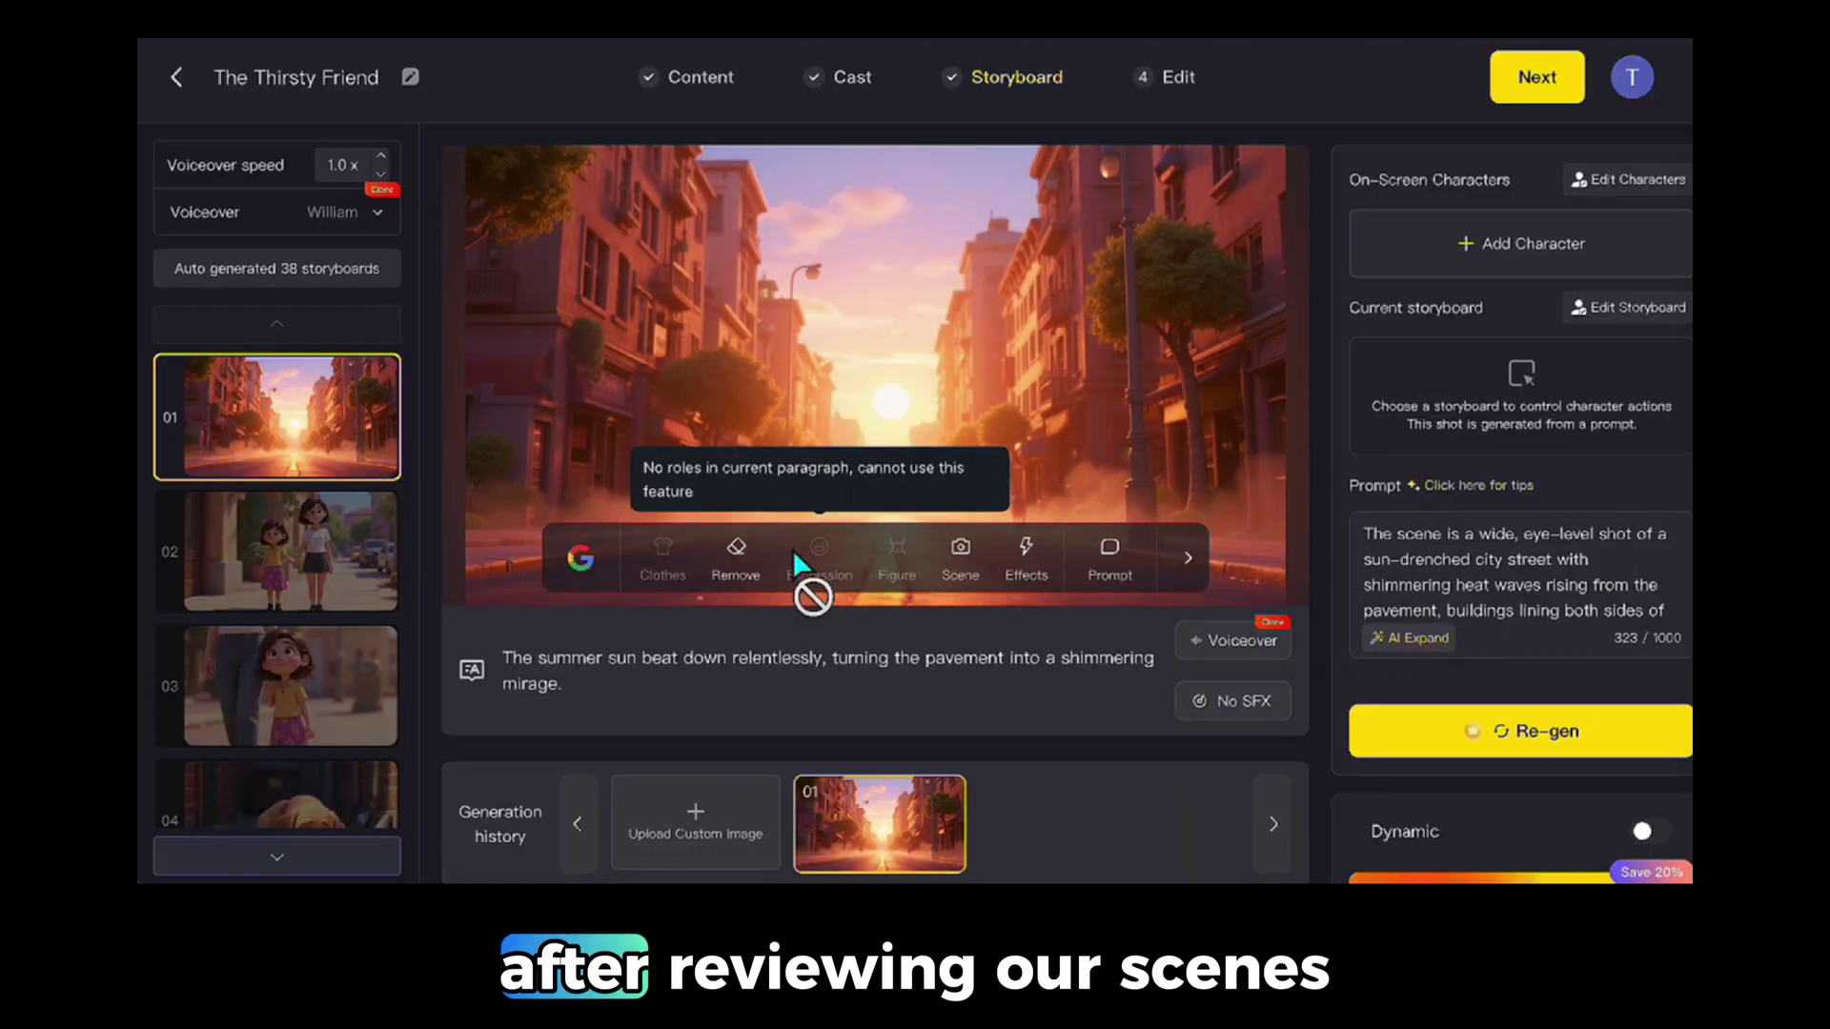
Bring up the Animate one dialog for scene 02, Lily and her mother walking.
{"action": "left_click", "coordinate": [339, 539]}
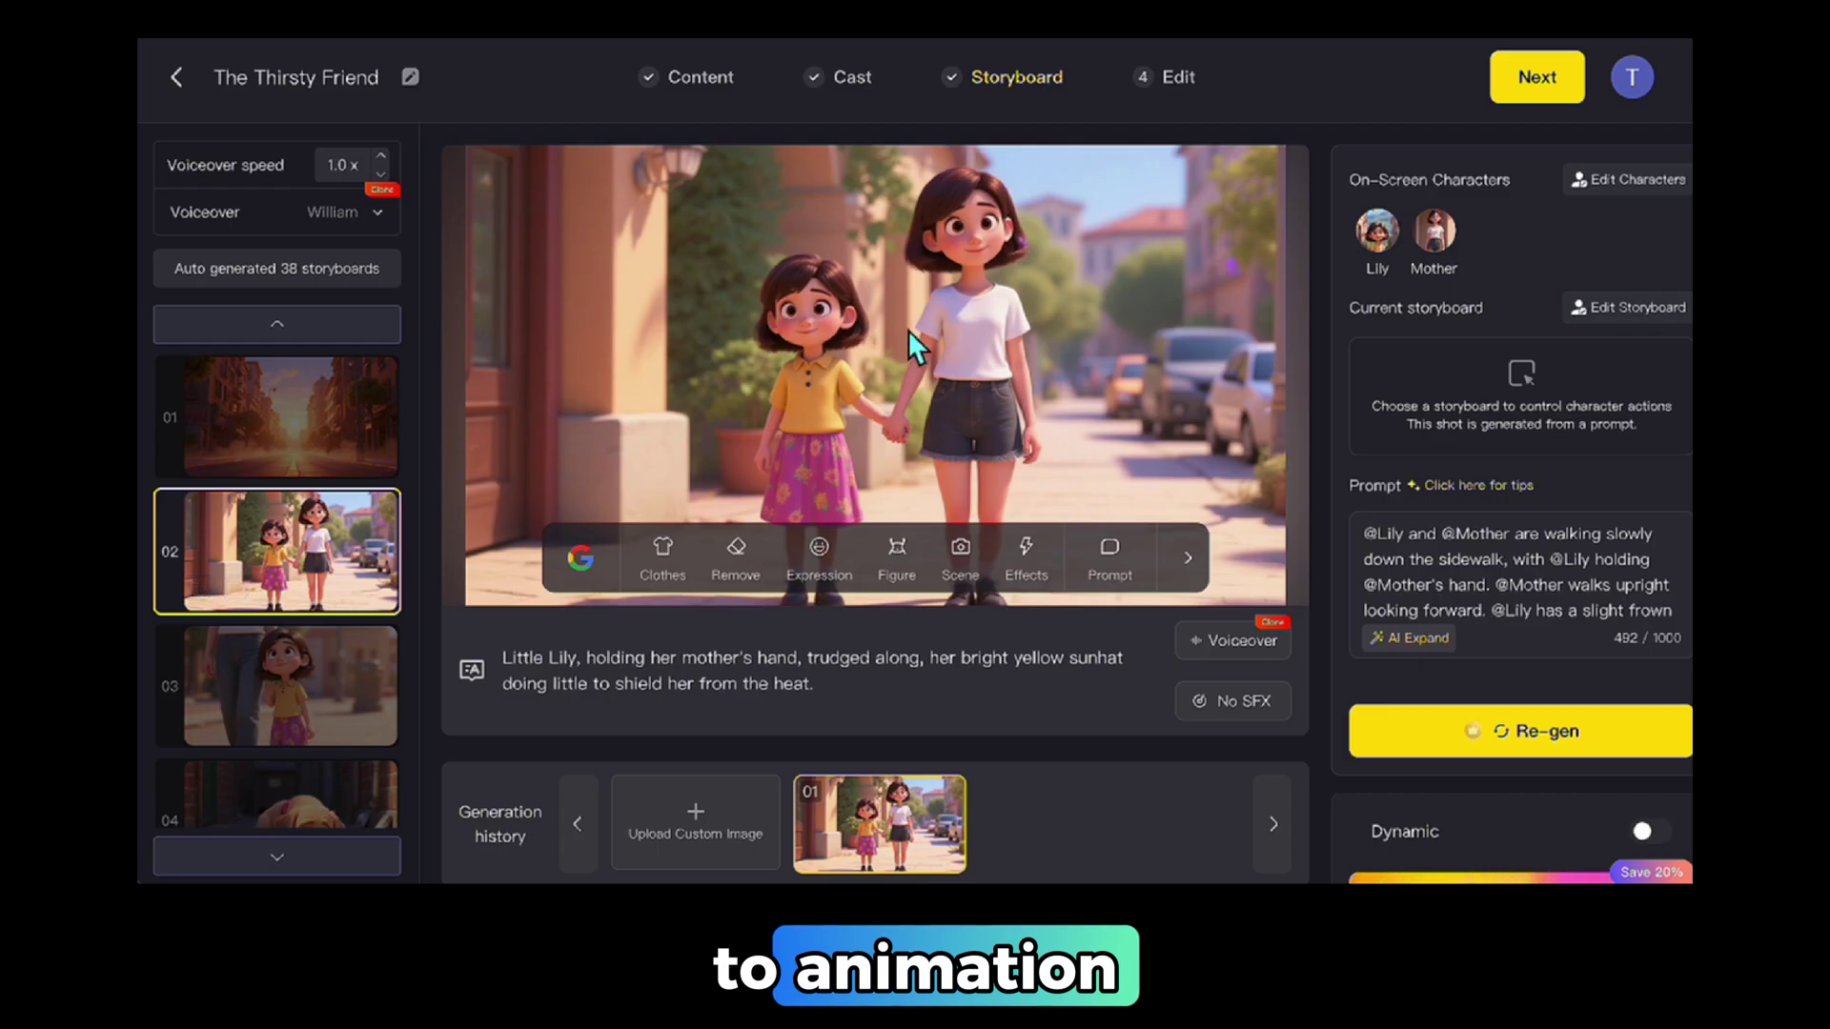
{"action": "scroll", "coordinate": [1450, 527], "scroll_direction": "down", "scroll_amount": 1}
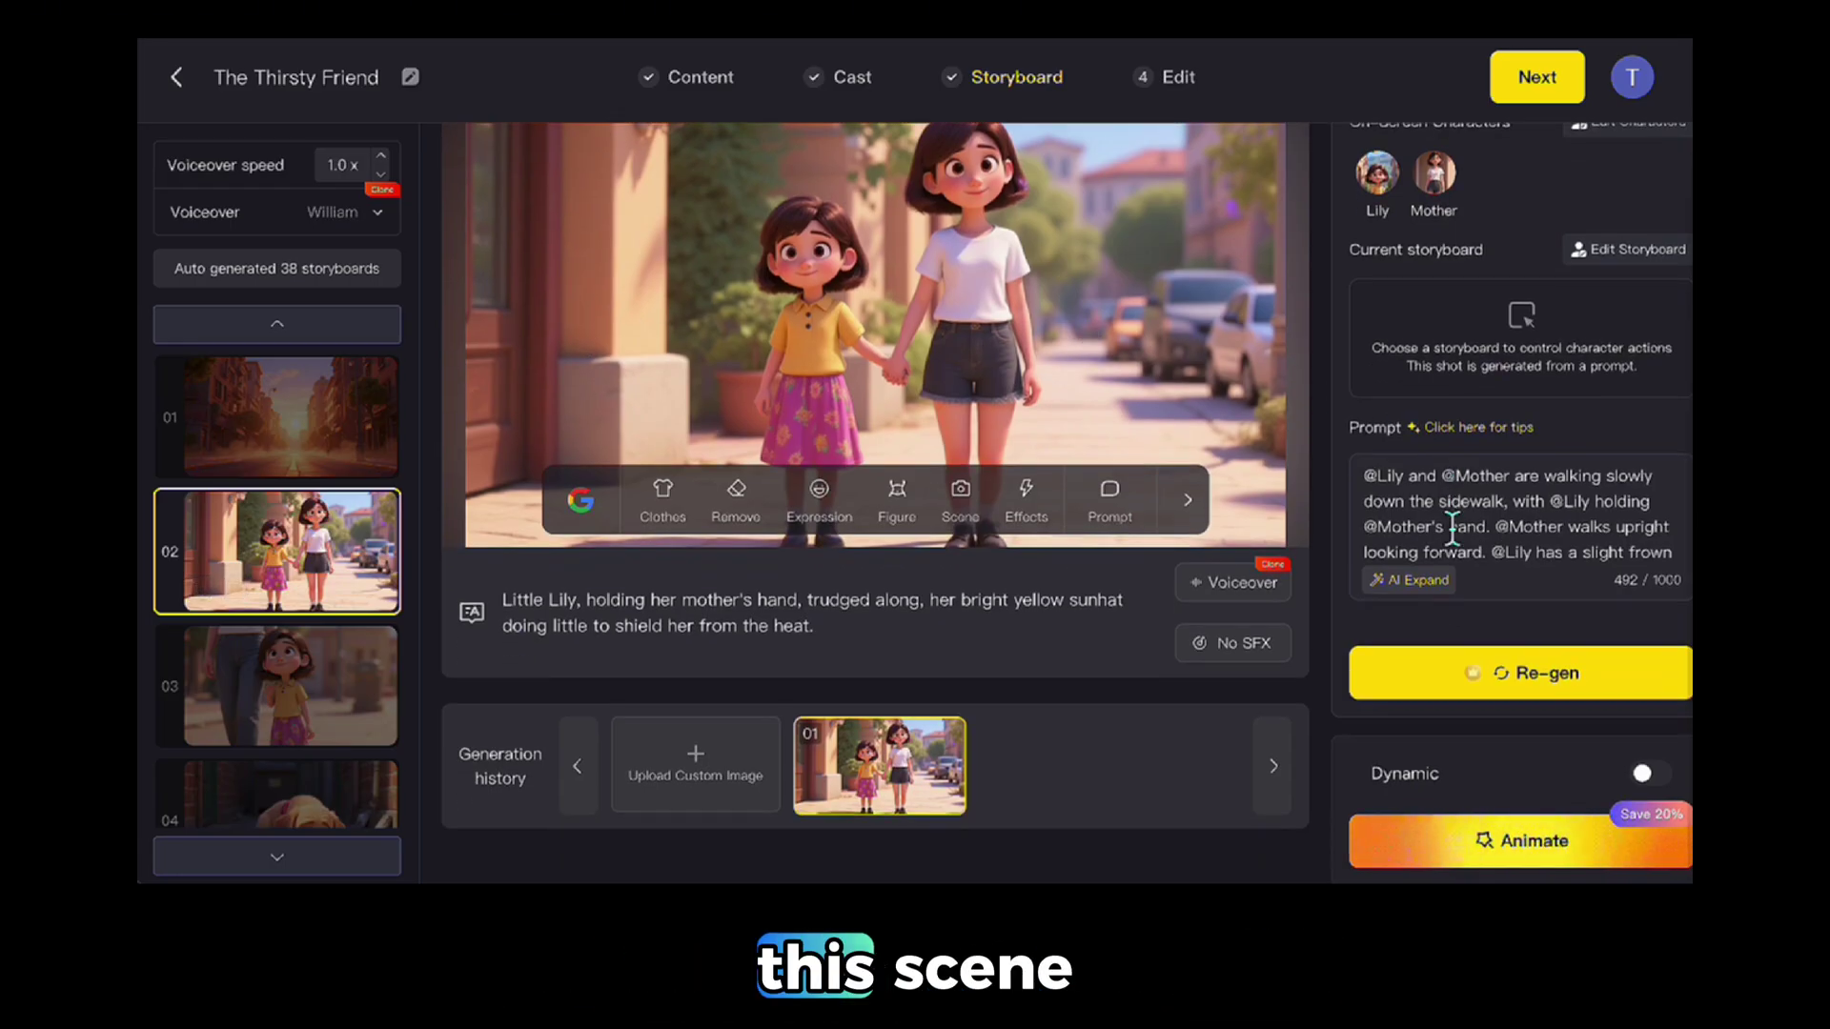
{"action": "left_click", "coordinate": [1479, 839]}
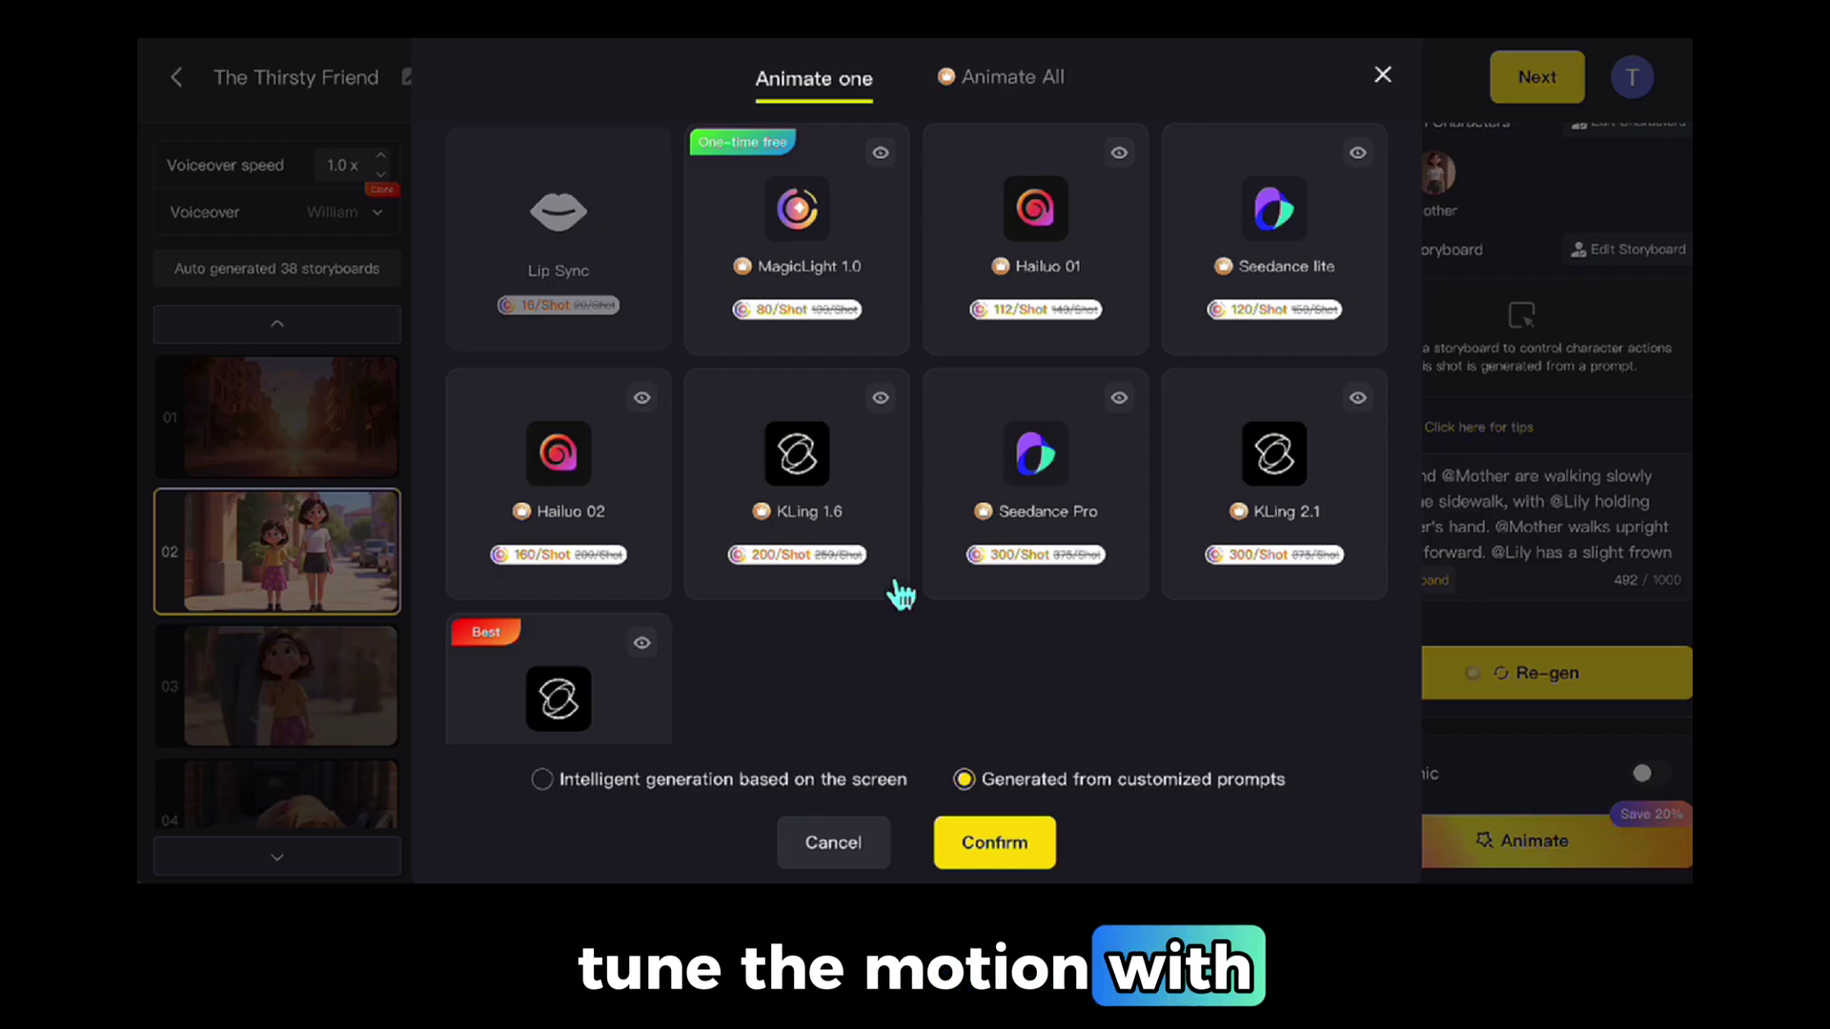
Pick KLing 1.6 for shot 02 and submit the prompt 'The mother and her daughter are slowly walking'.
{"action": "left_click", "coordinate": [836, 491]}
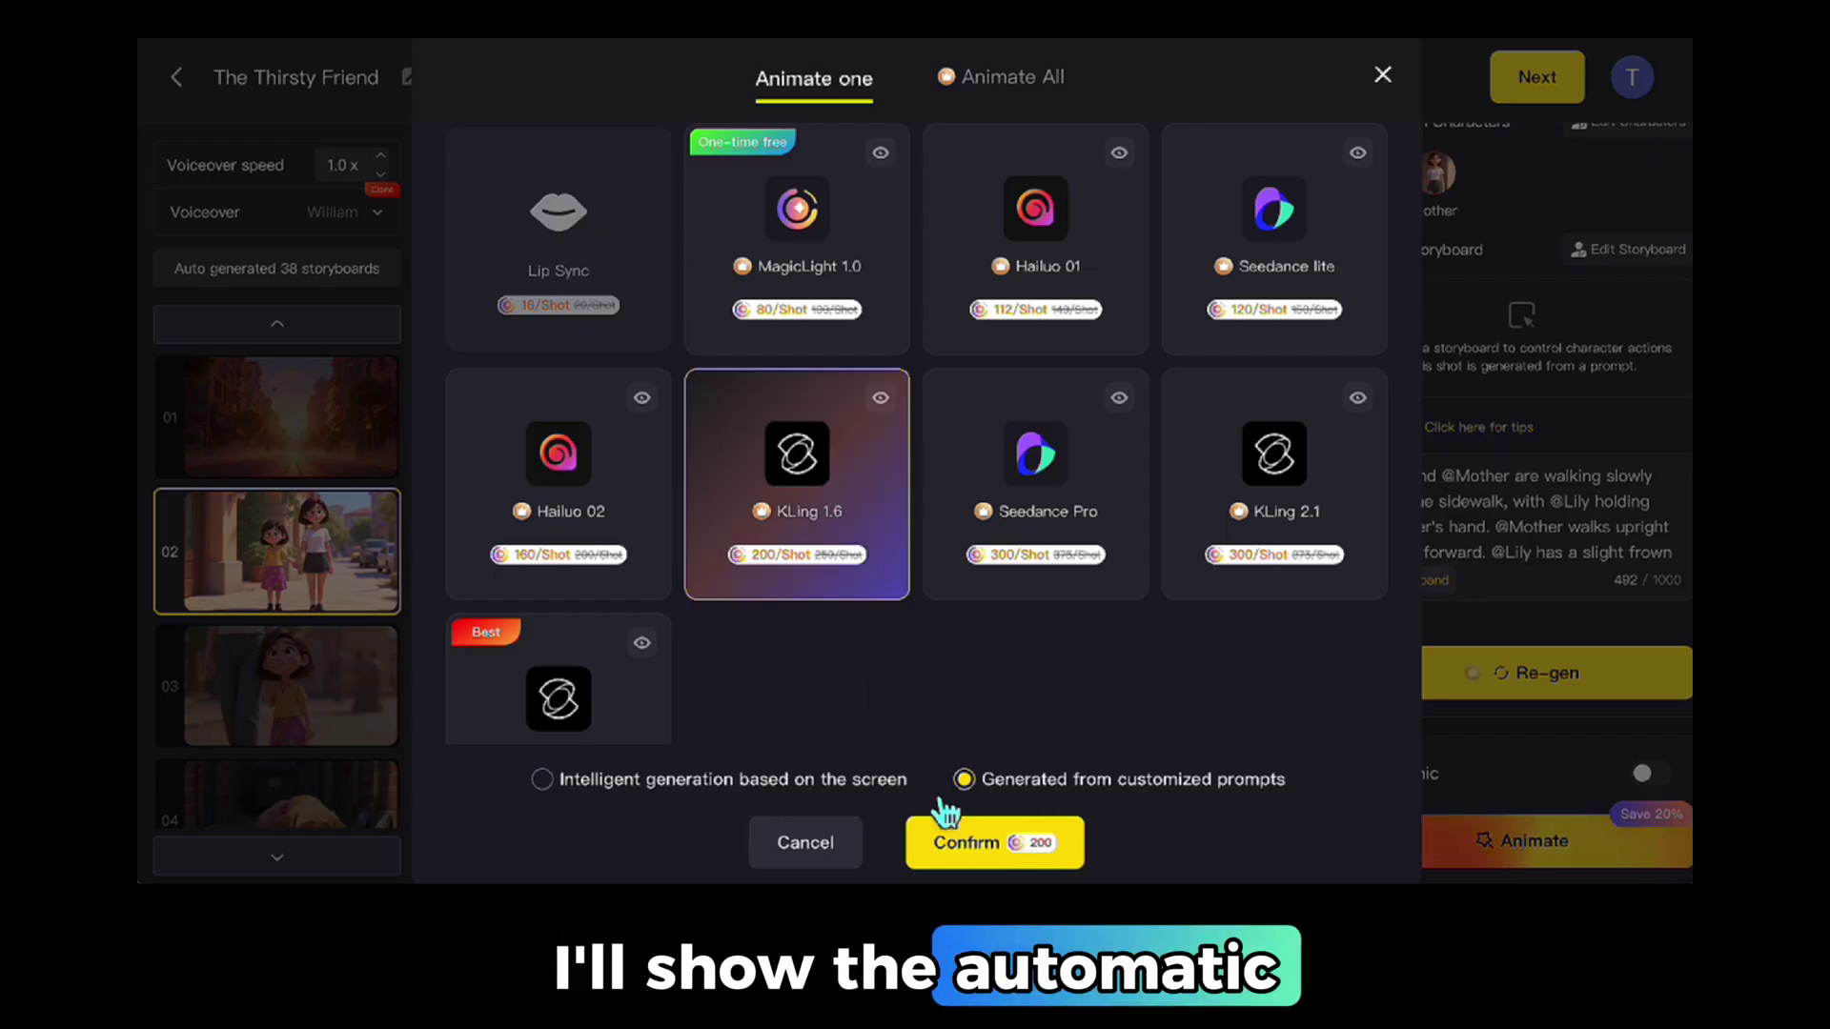
{"action": "left_click", "coordinate": [970, 843]}
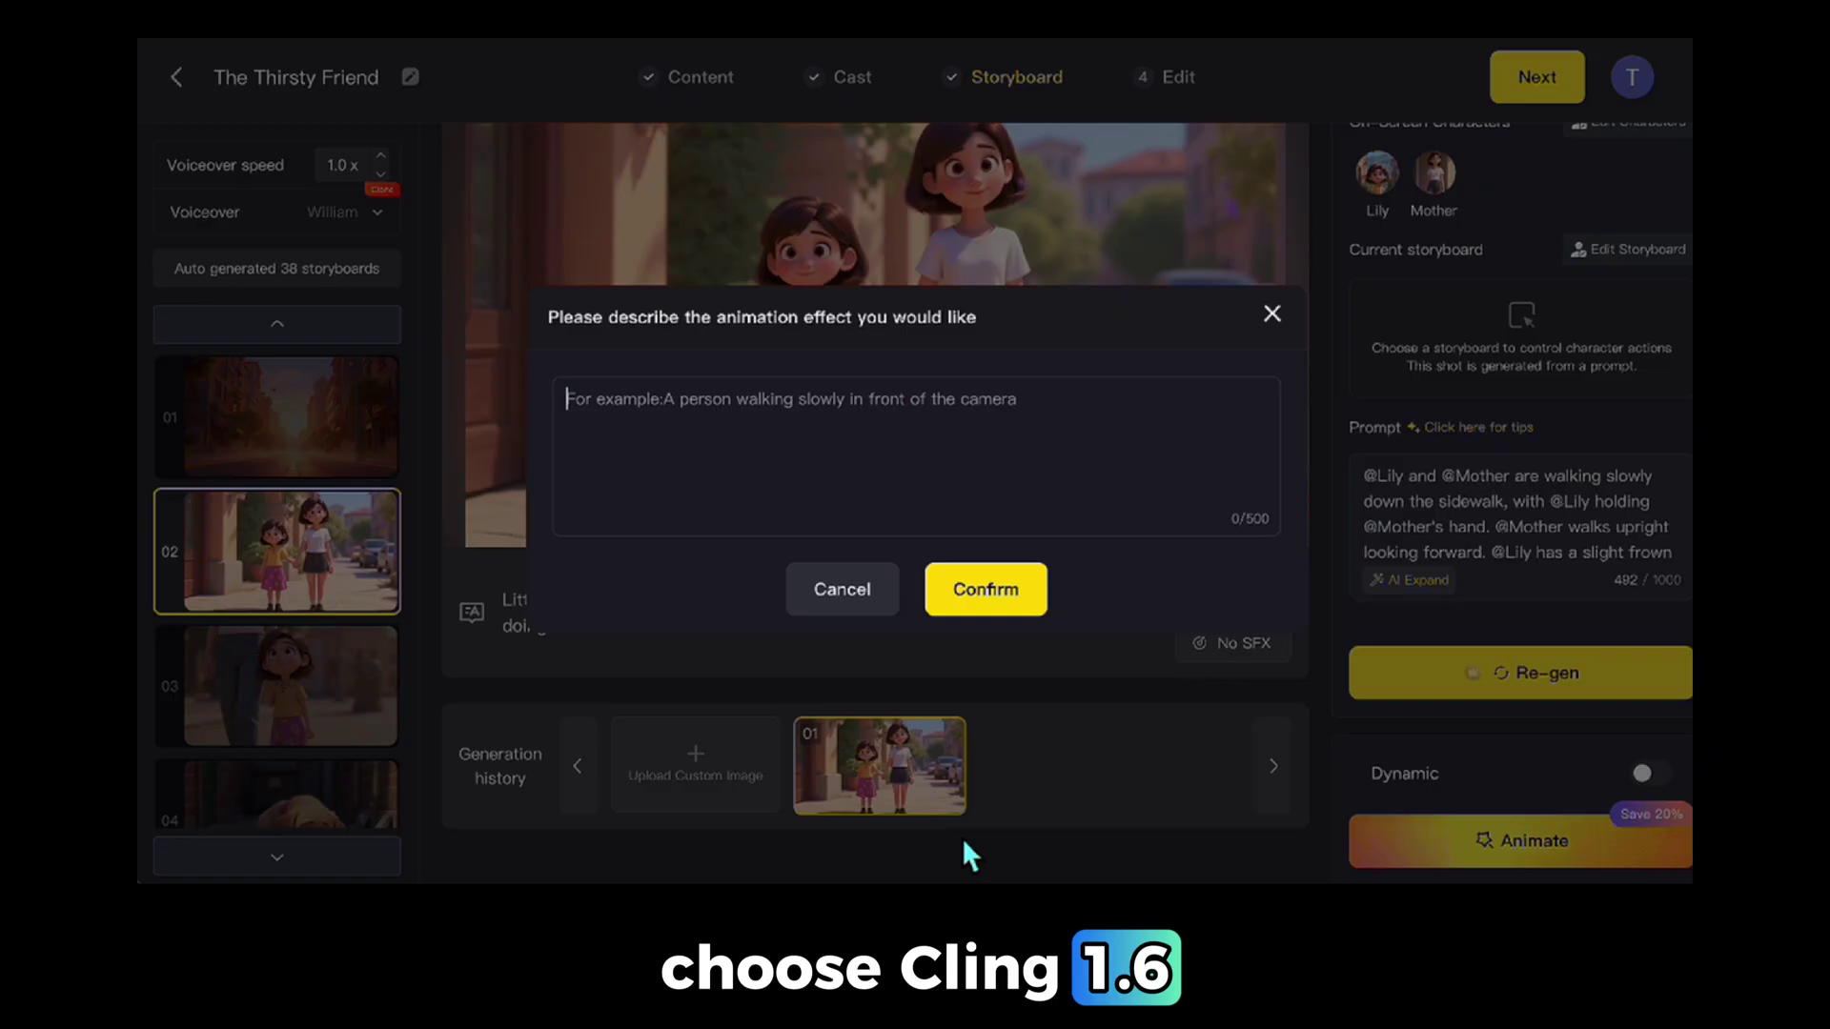
{"action": "type", "text": "The mother a"}
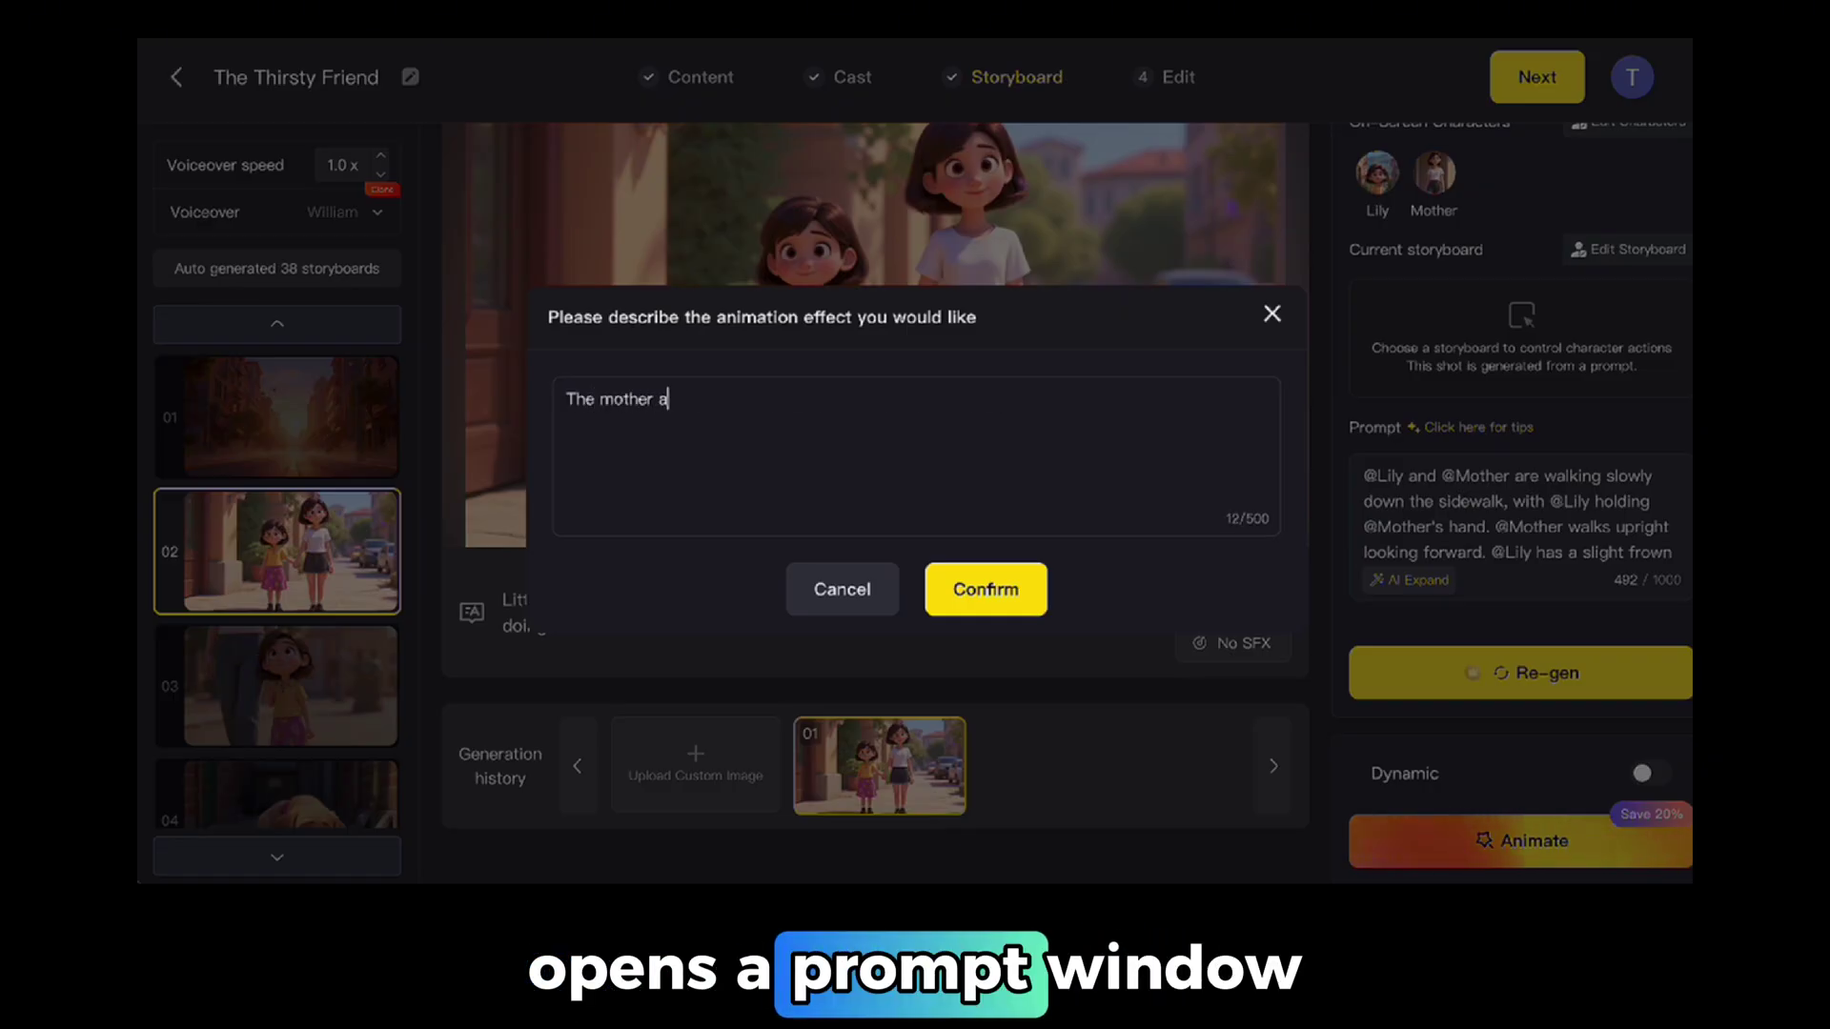
{"action": "type", "text": "nd her daughter are slowly walking"}
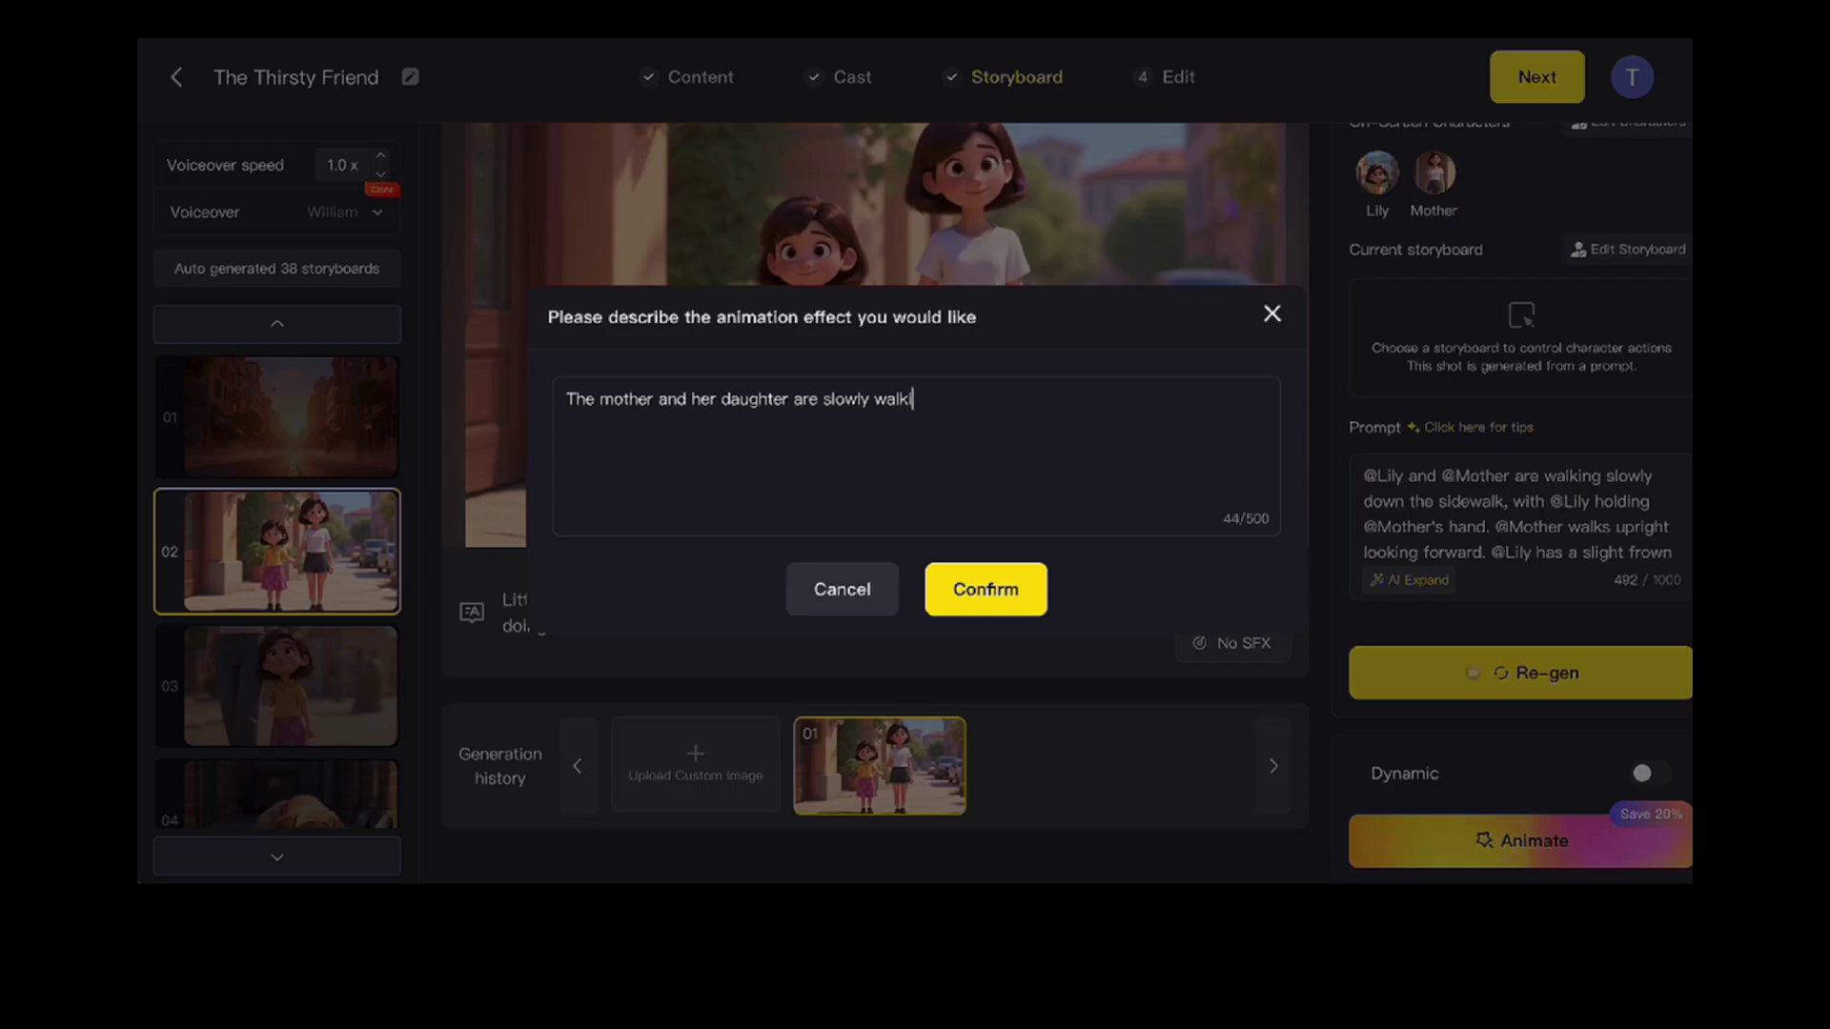
{"action": "left_click", "coordinate": [1020, 584]}
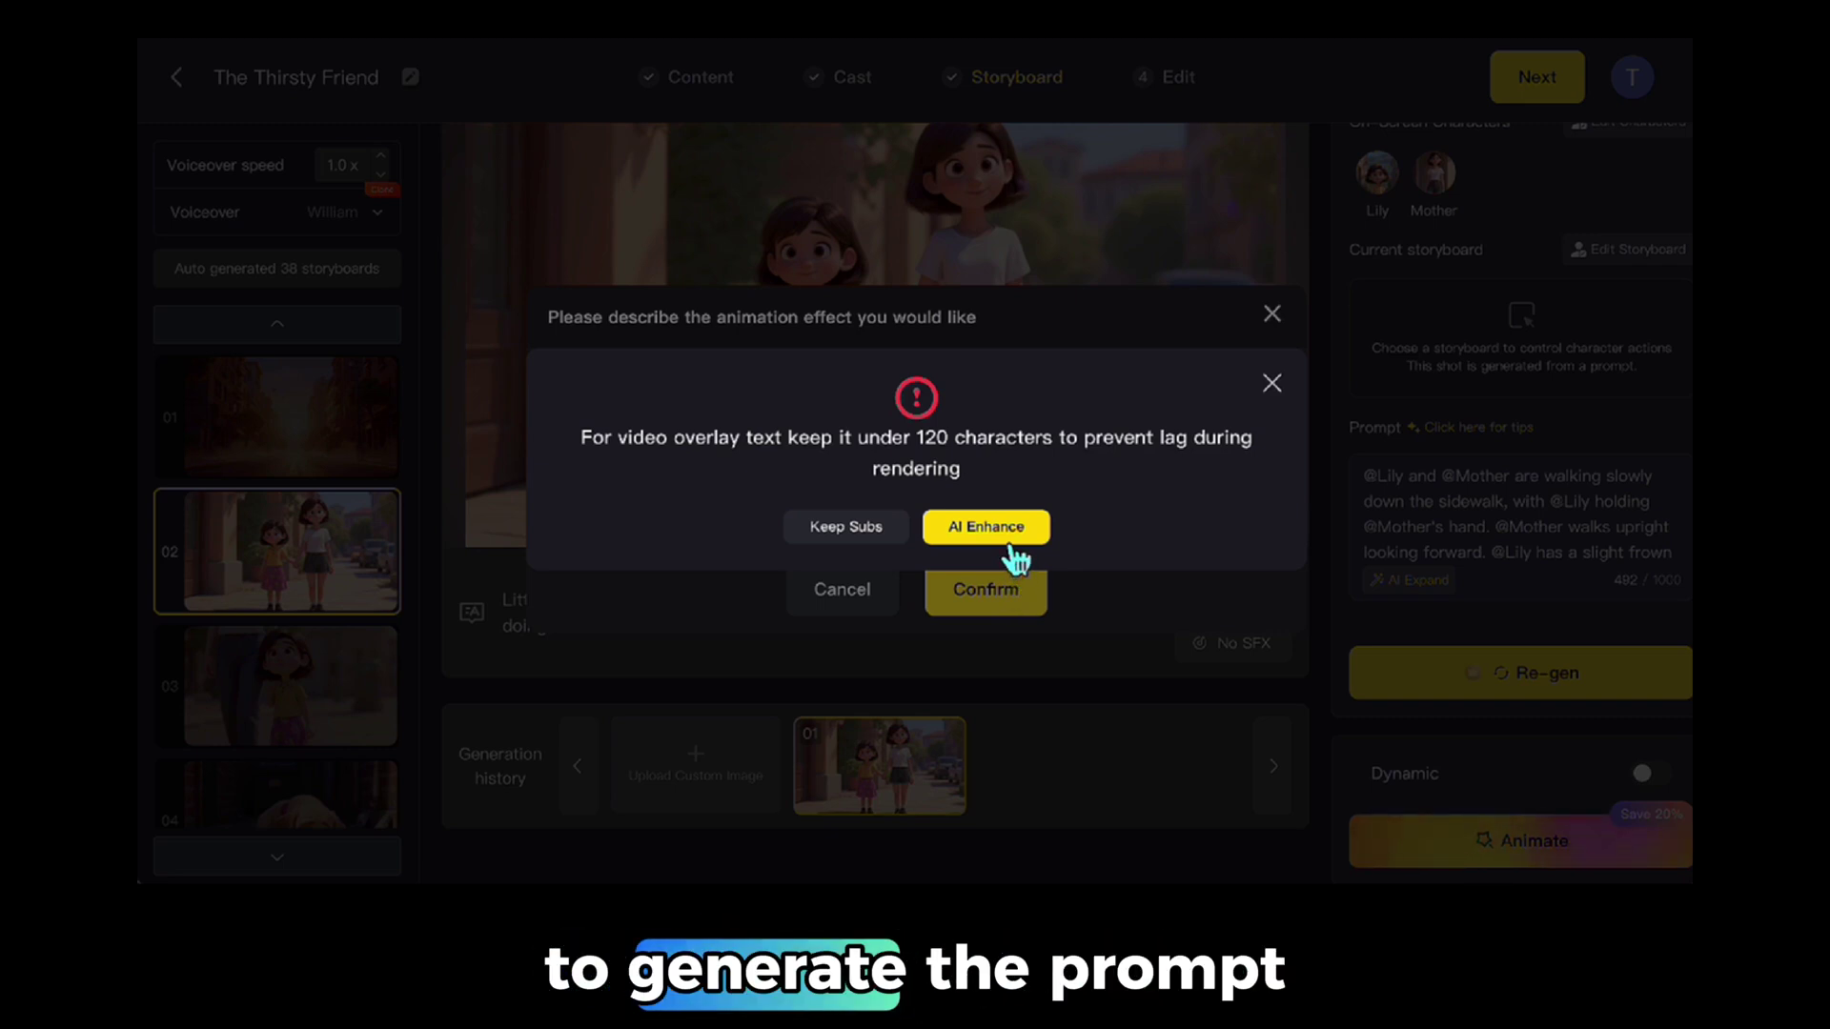
Accept AI Enhance to animate shot 02, then replay the finished walking clip twice.
{"action": "left_click", "coordinate": [1001, 540]}
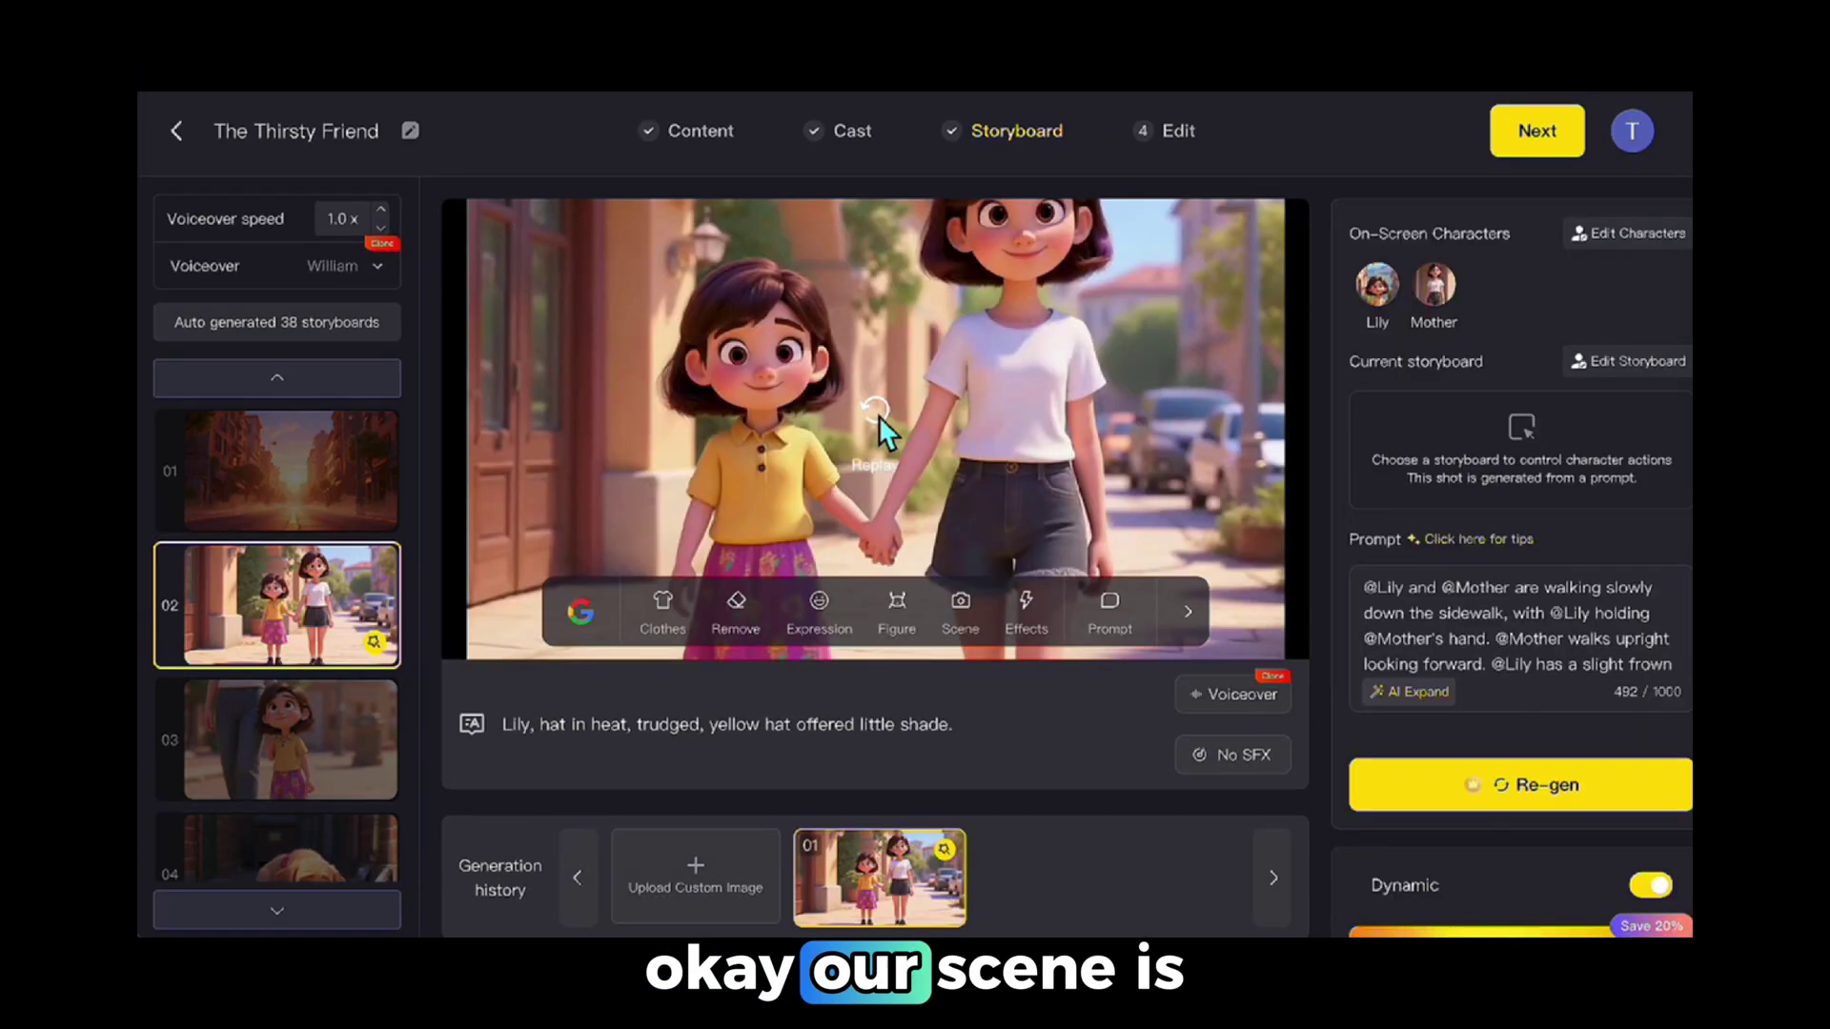
{"action": "left_click", "coordinate": [877, 416]}
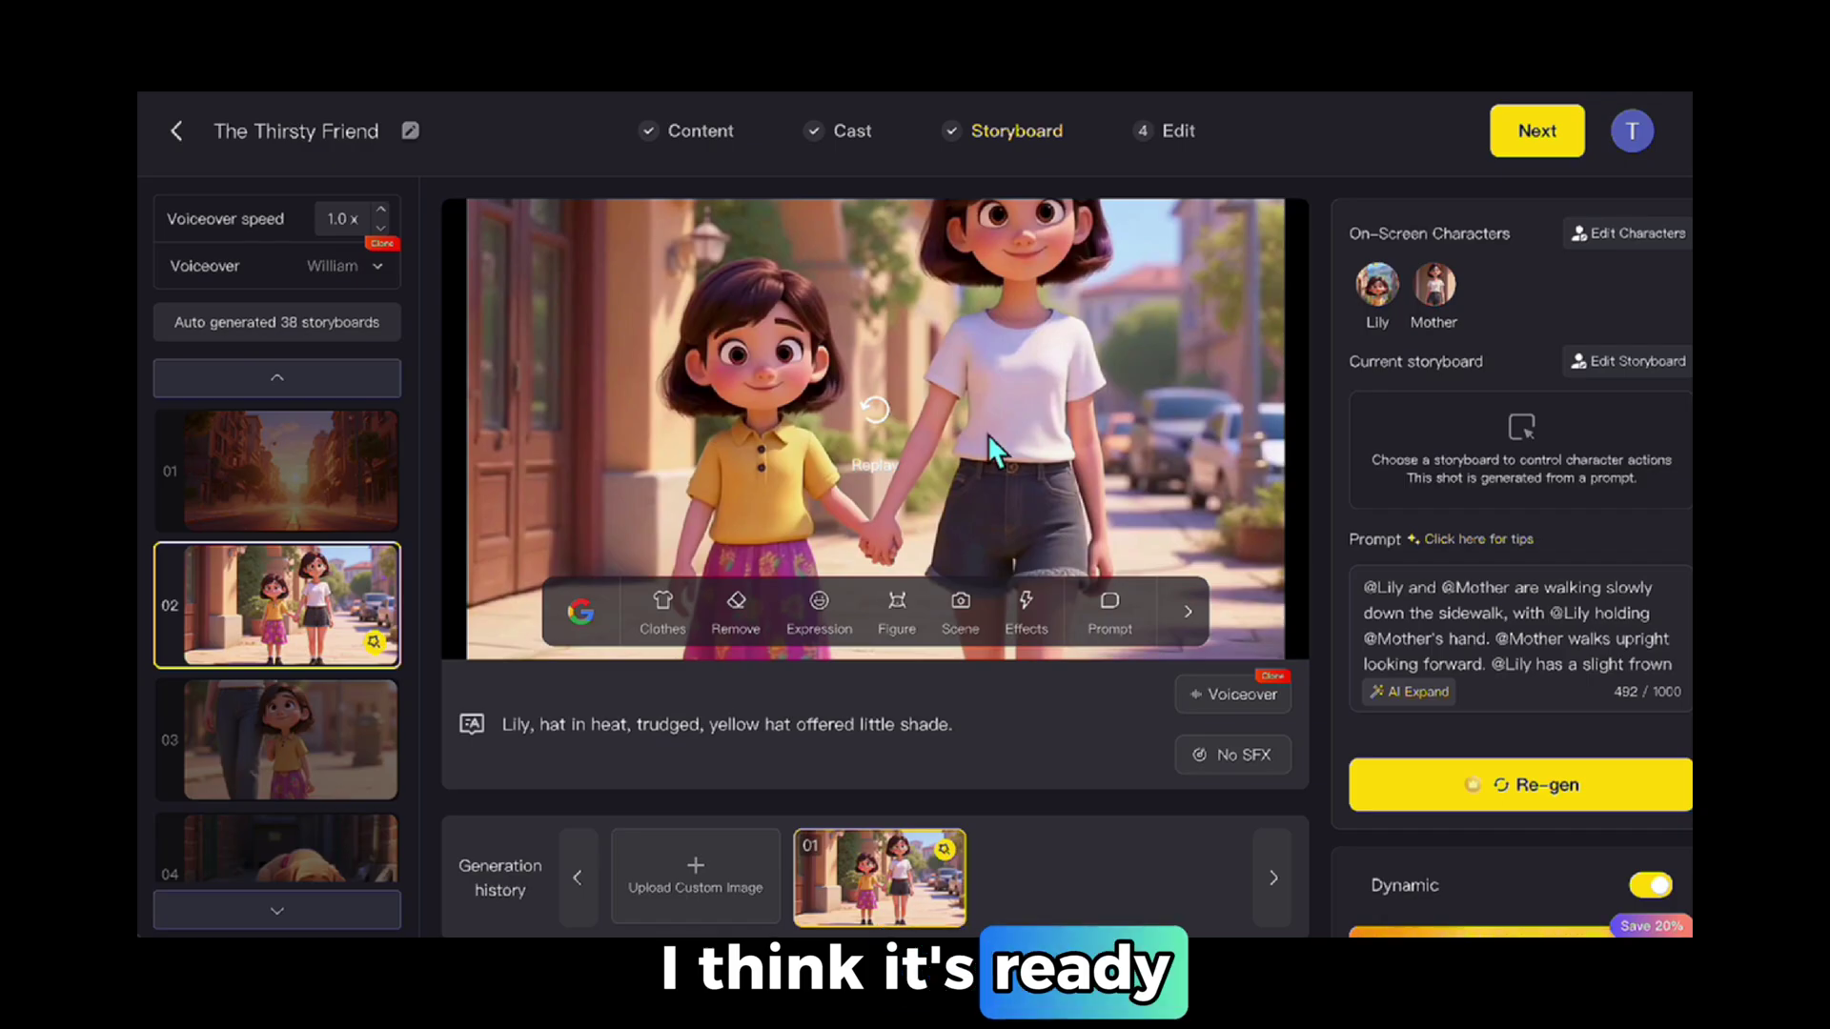
{"action": "left_click", "coordinate": [877, 416]}
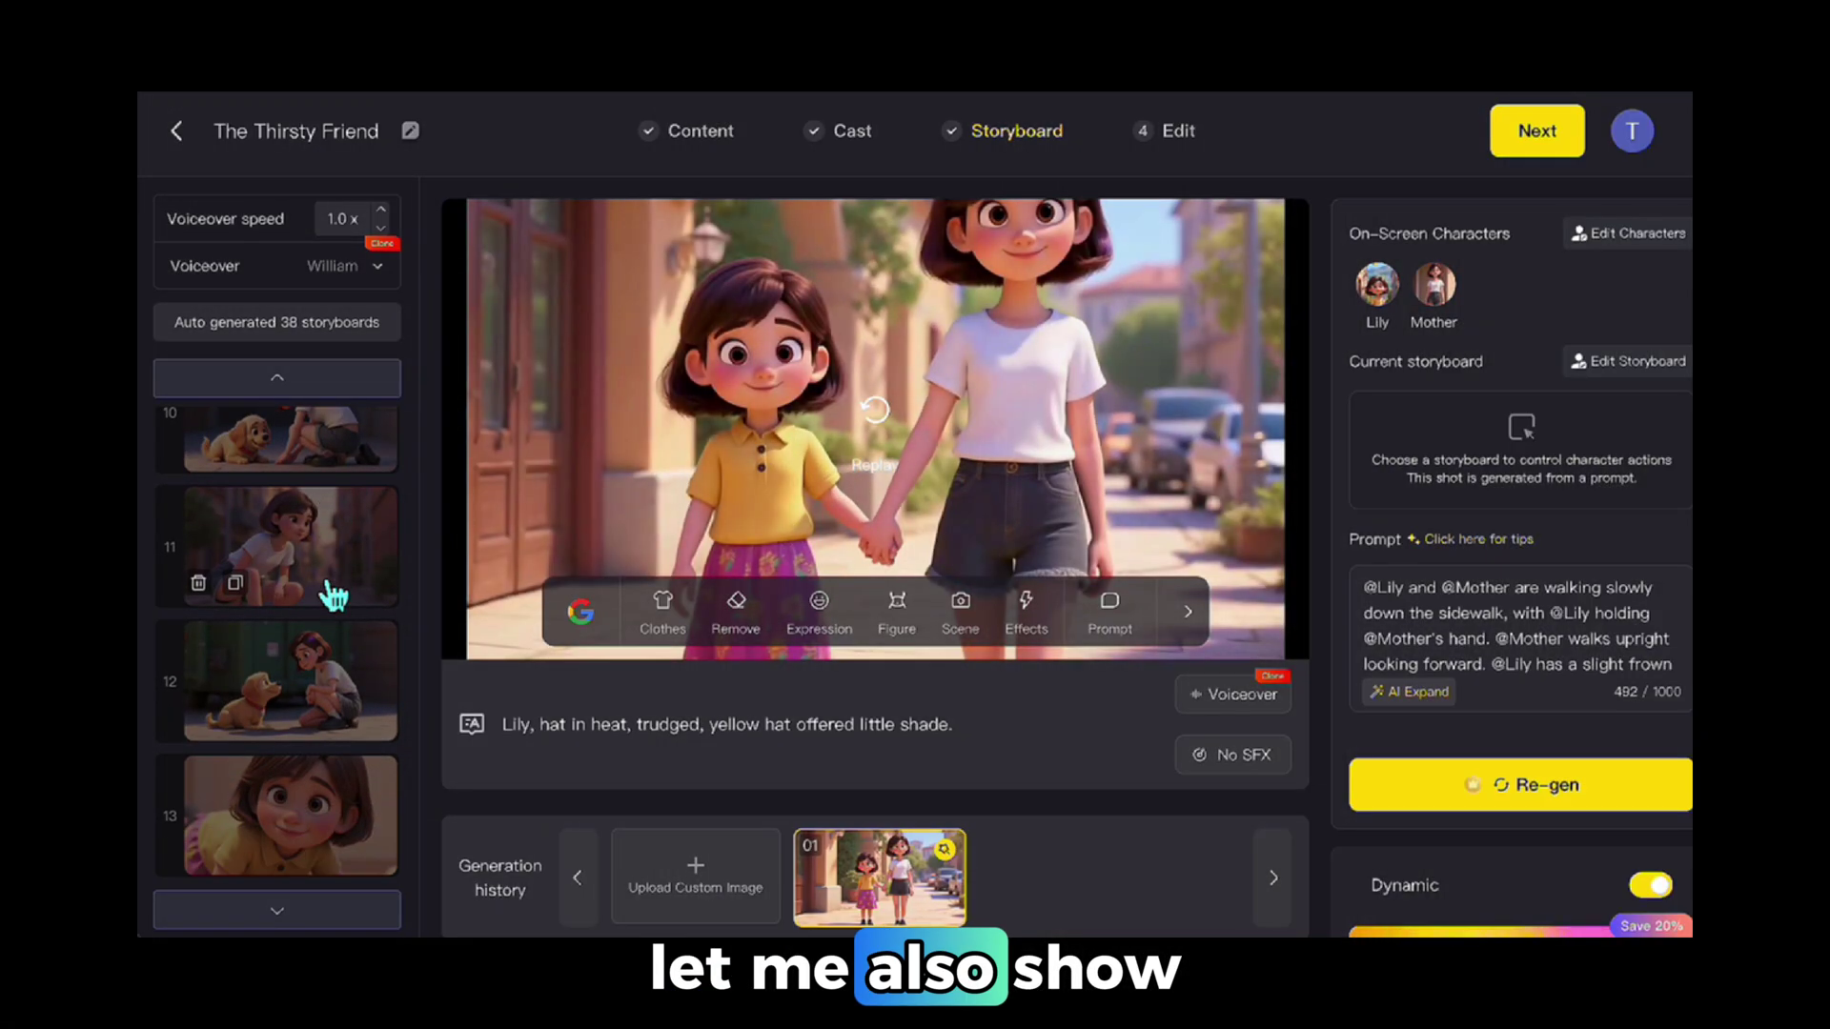
Animate storyboard 12 using intelligent image-based generation on KLing 1.6, then replay the dog clip.
{"action": "left_click", "coordinate": [333, 691]}
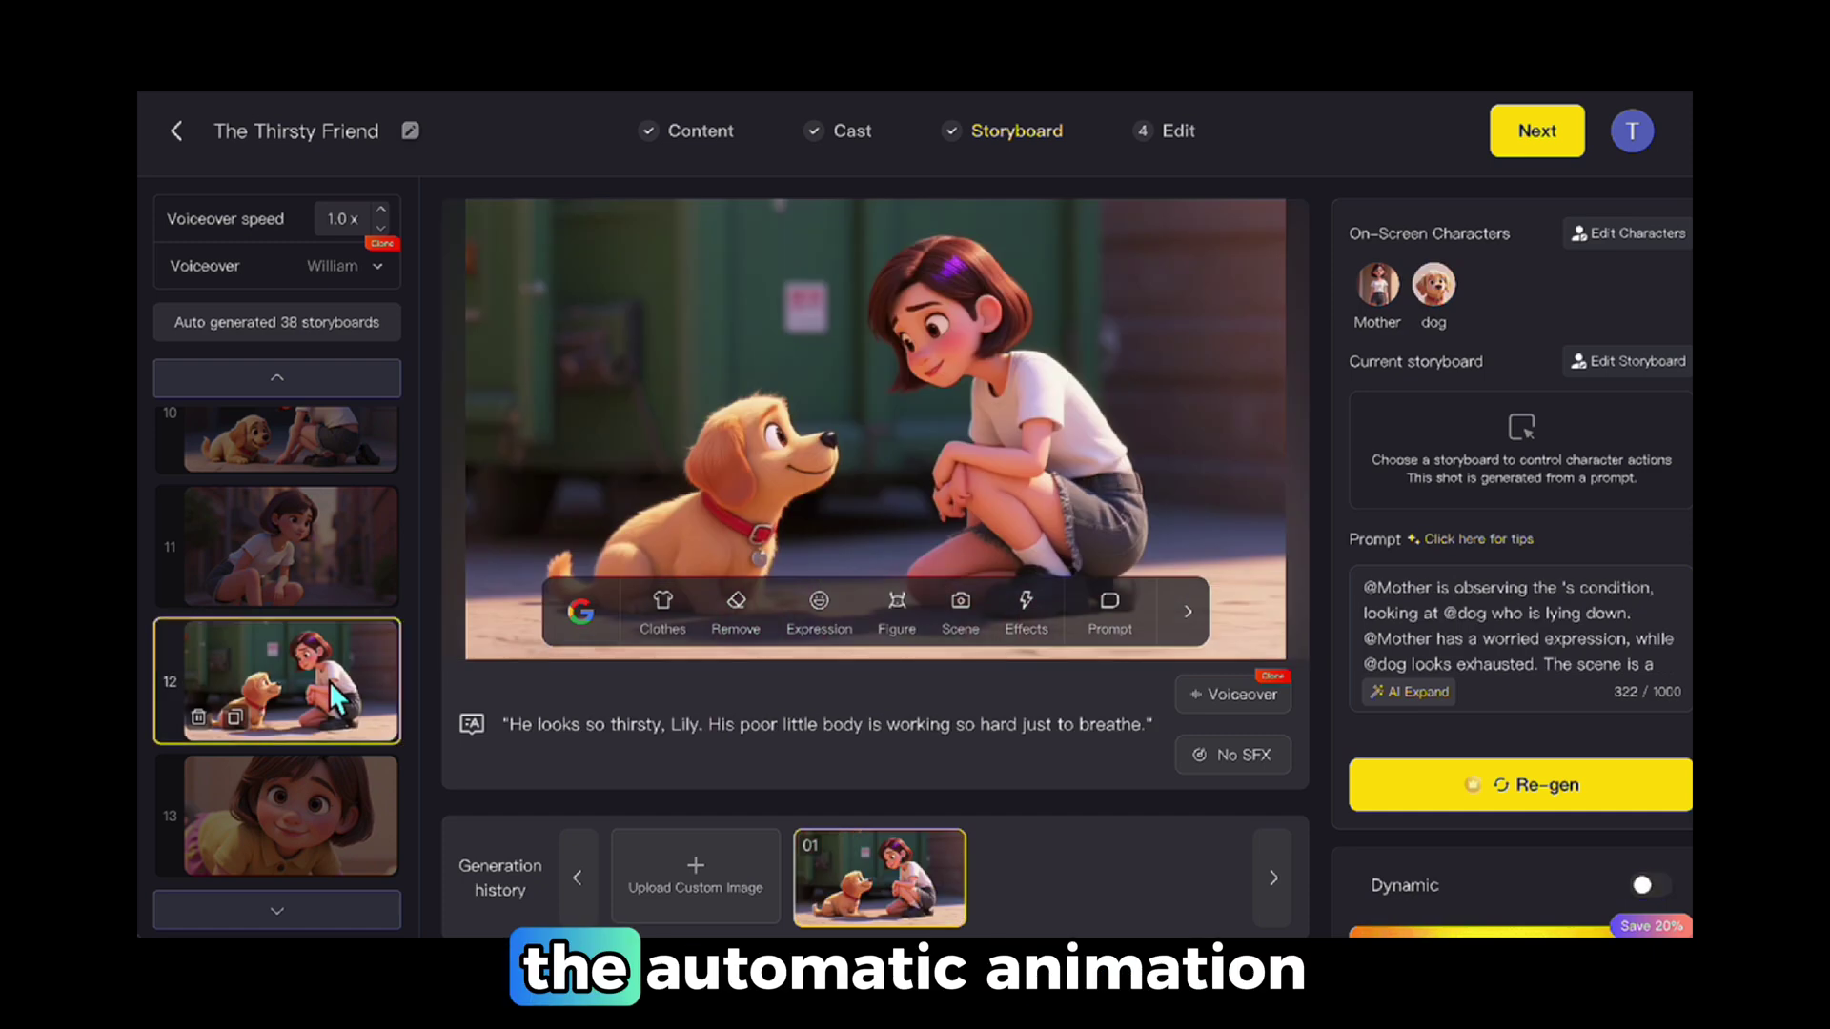
{"action": "scroll", "coordinate": [1515, 629], "scroll_direction": "down", "scroll_amount": 3}
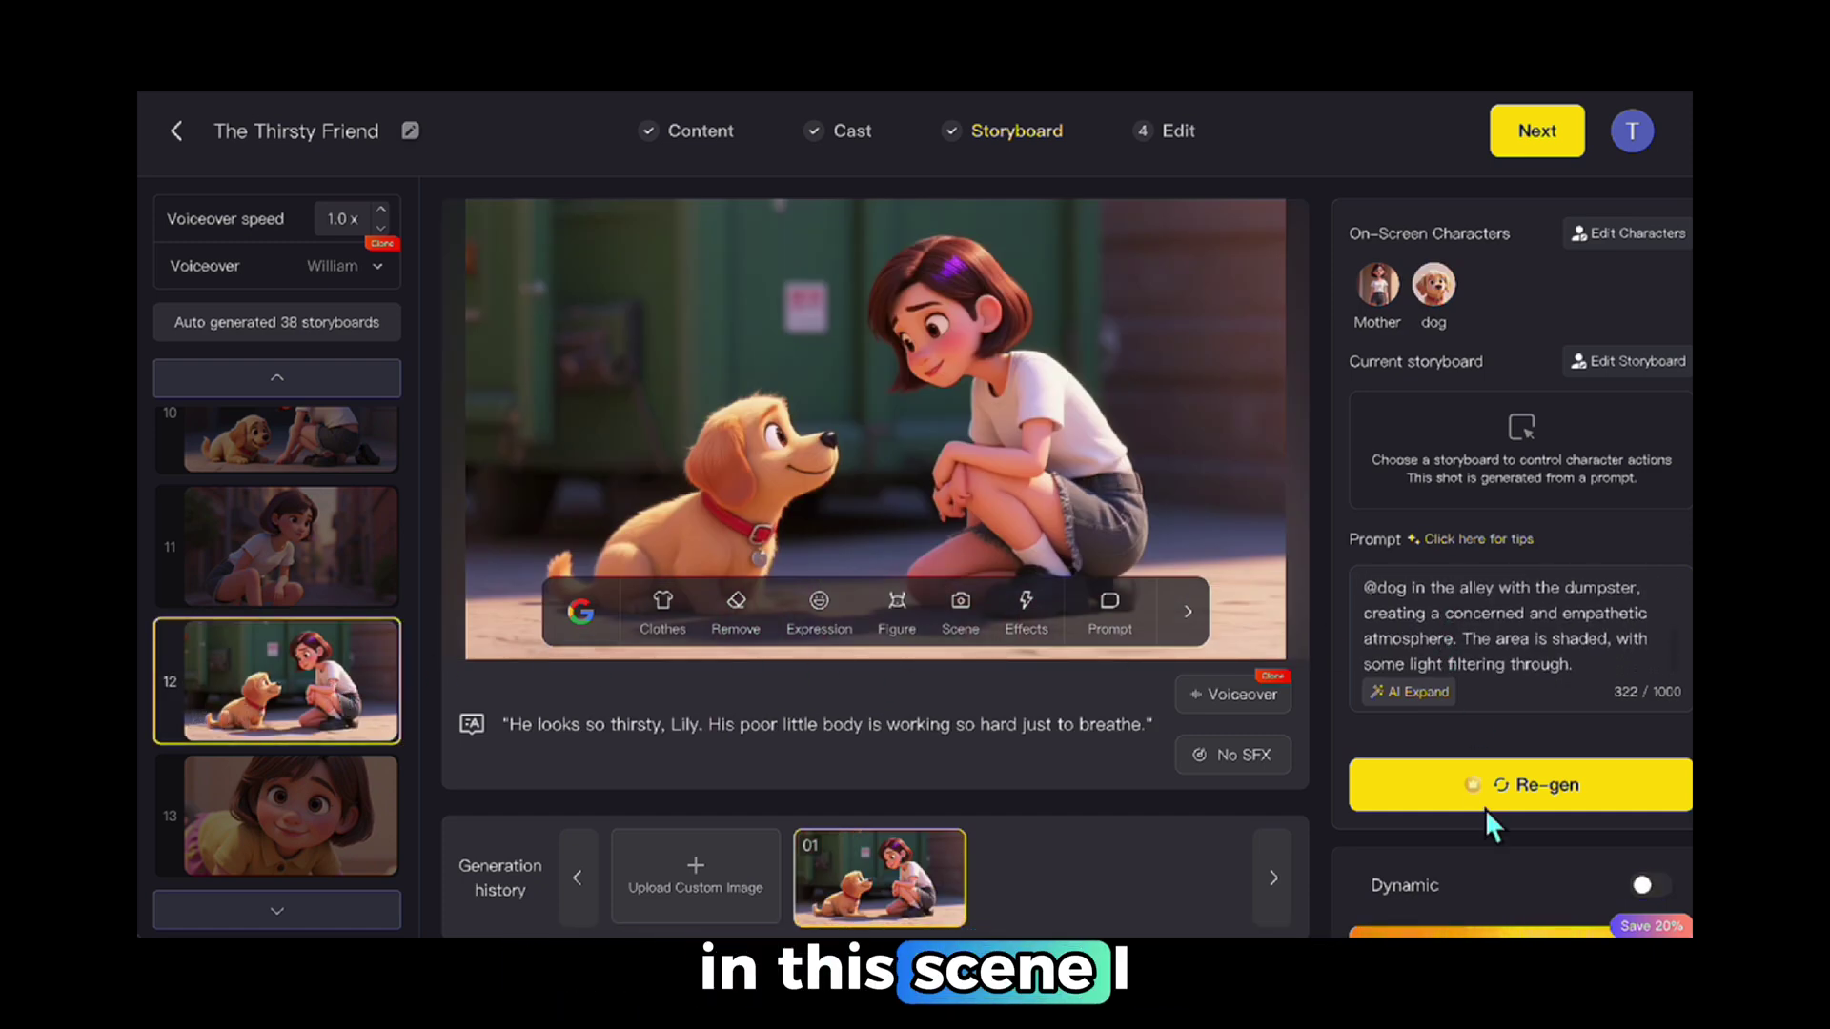
{"action": "scroll", "coordinate": [1483, 810], "scroll_direction": "down", "scroll_amount": 1}
{"action": "left_click", "coordinate": [1504, 892]}
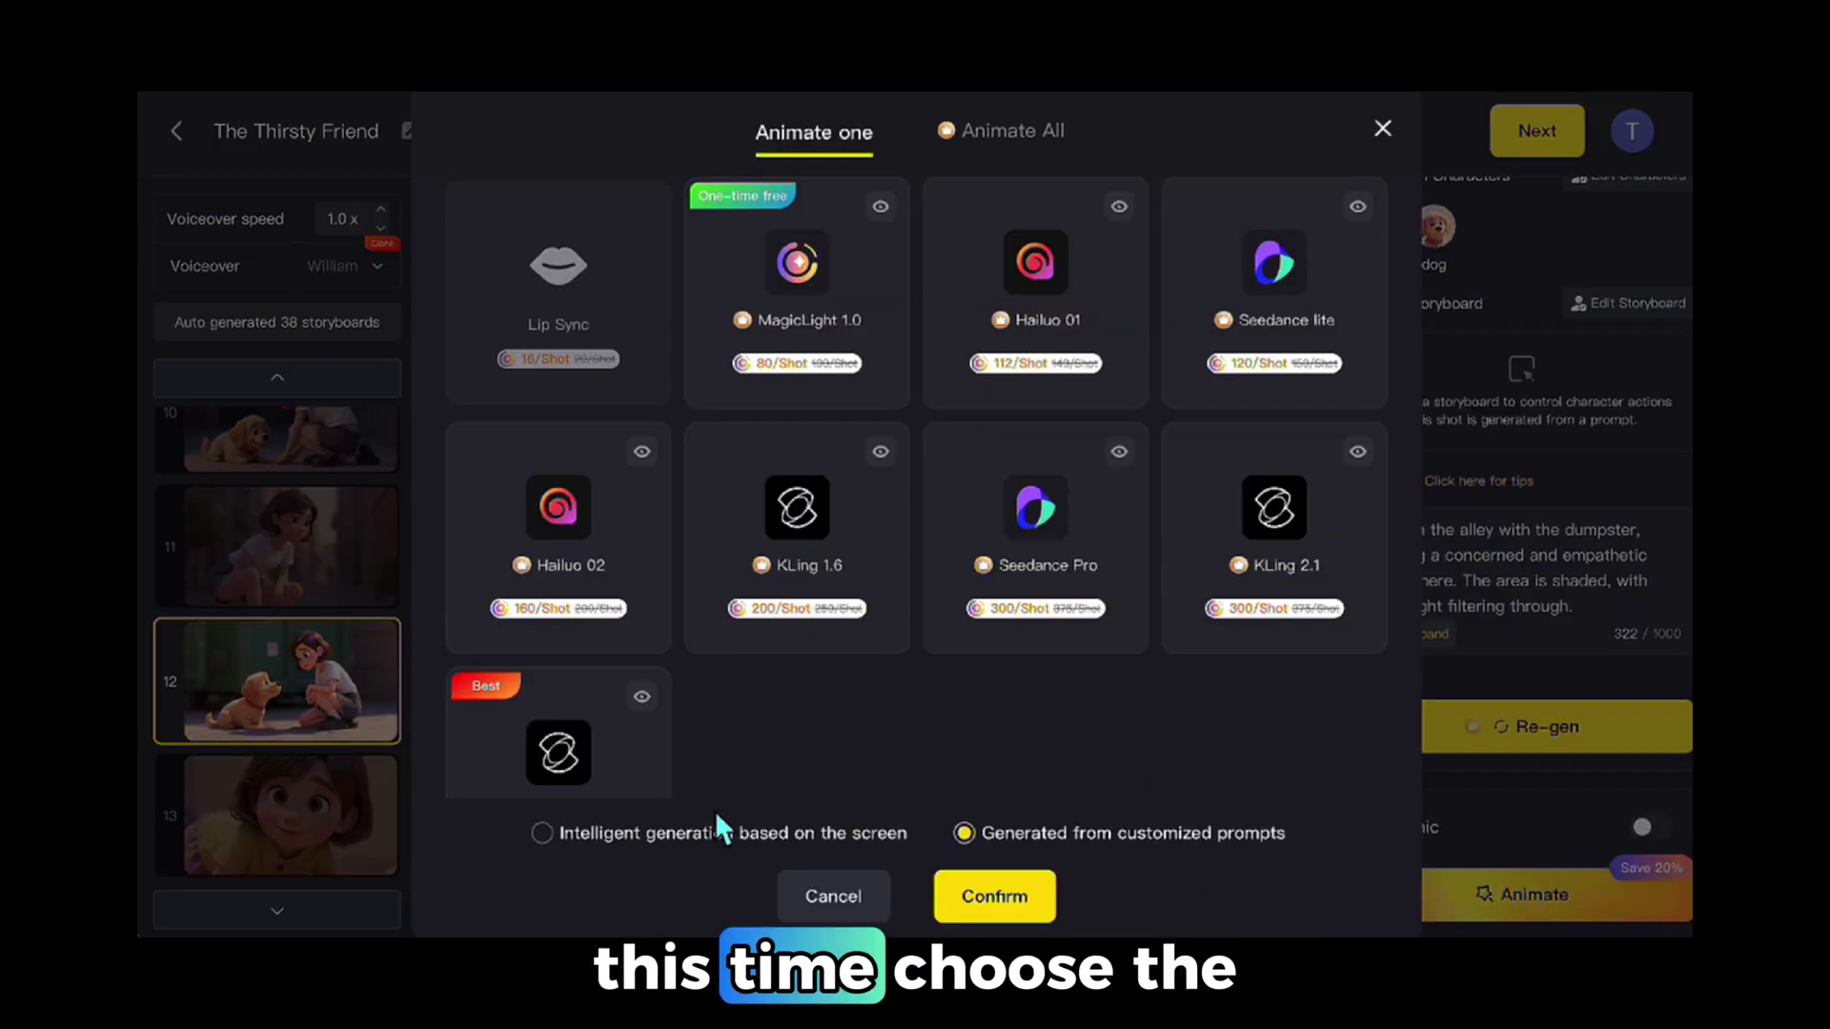
{"action": "left_click", "coordinate": [544, 834]}
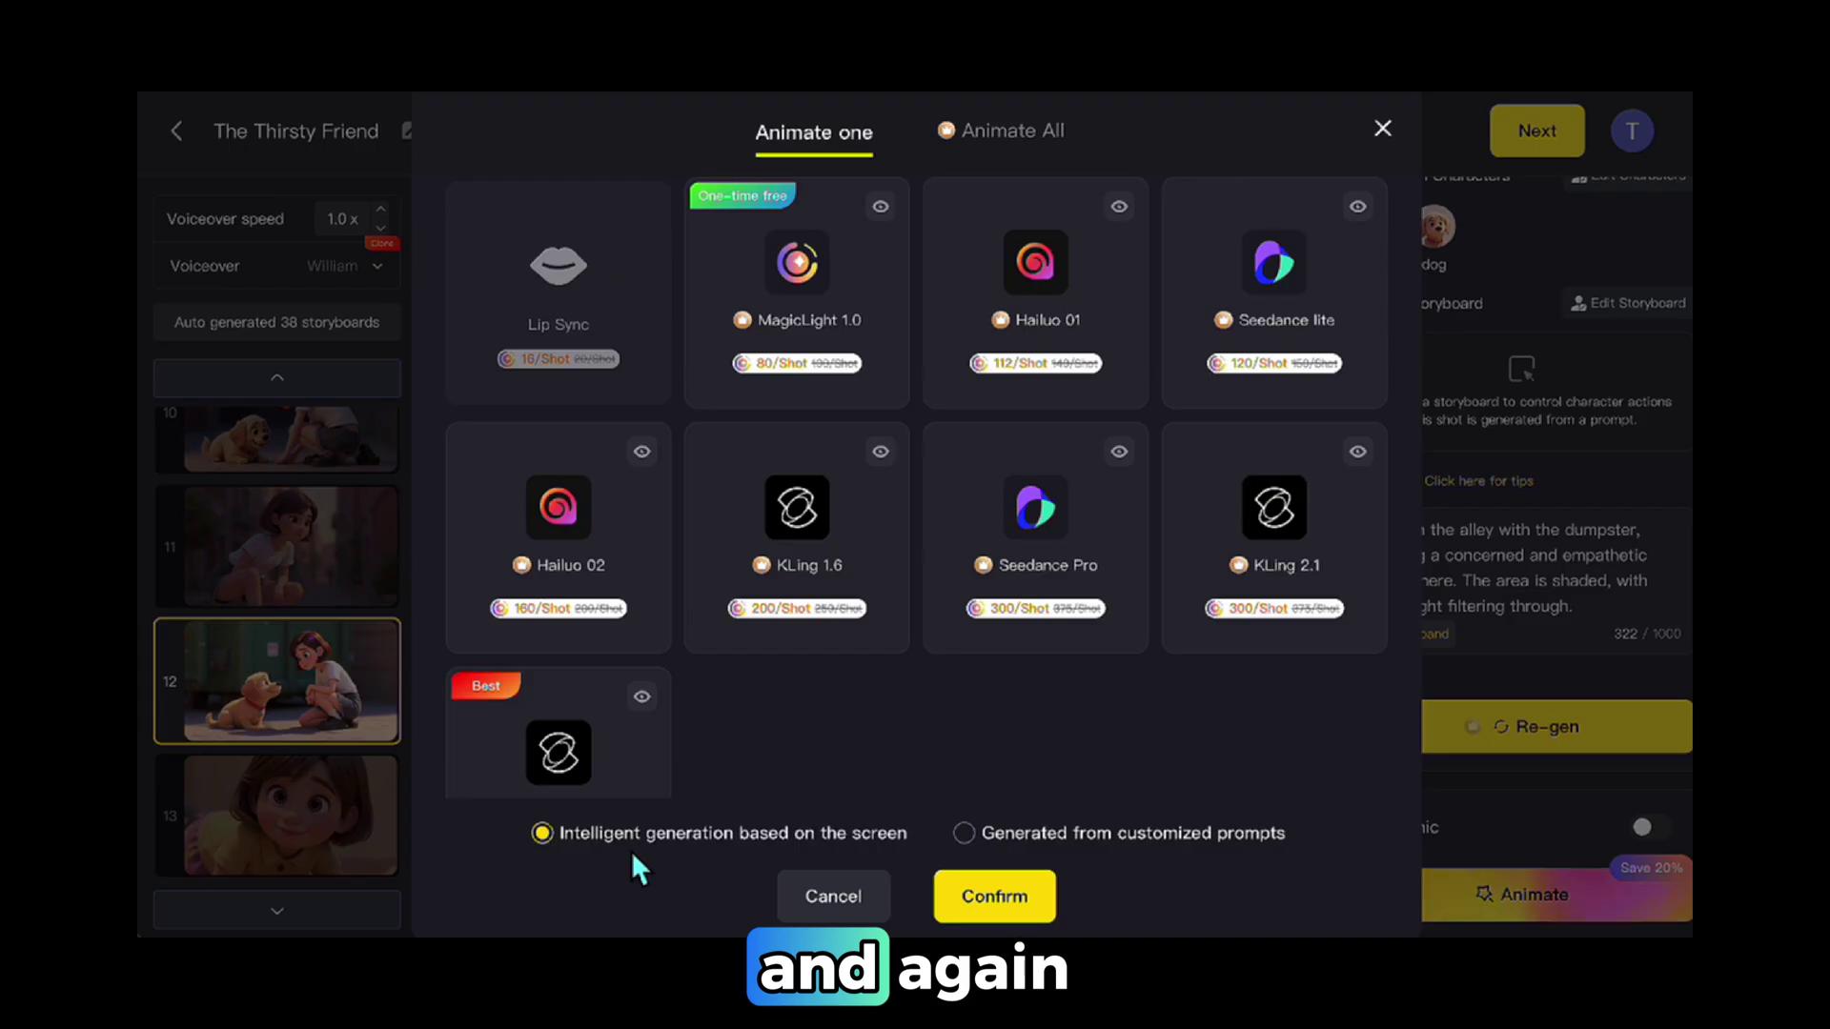
{"action": "left_click", "coordinate": [792, 505]}
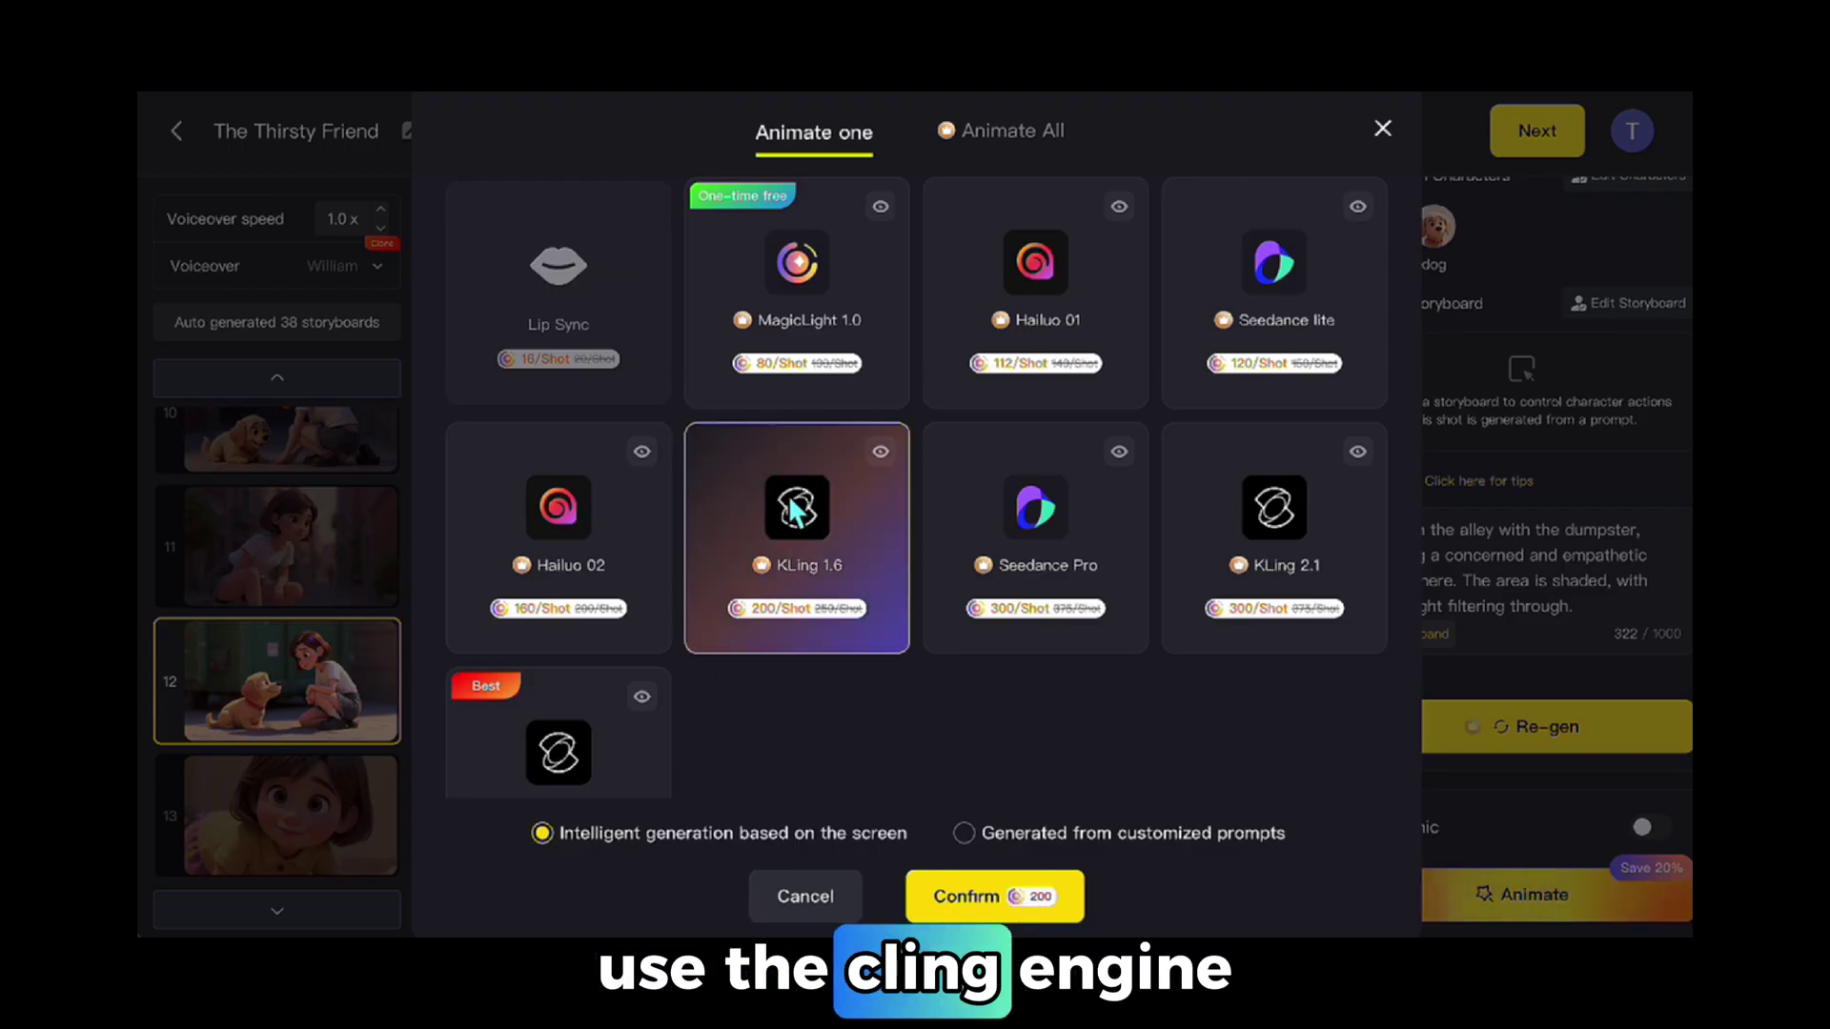
{"action": "left_click", "coordinate": [981, 908]}
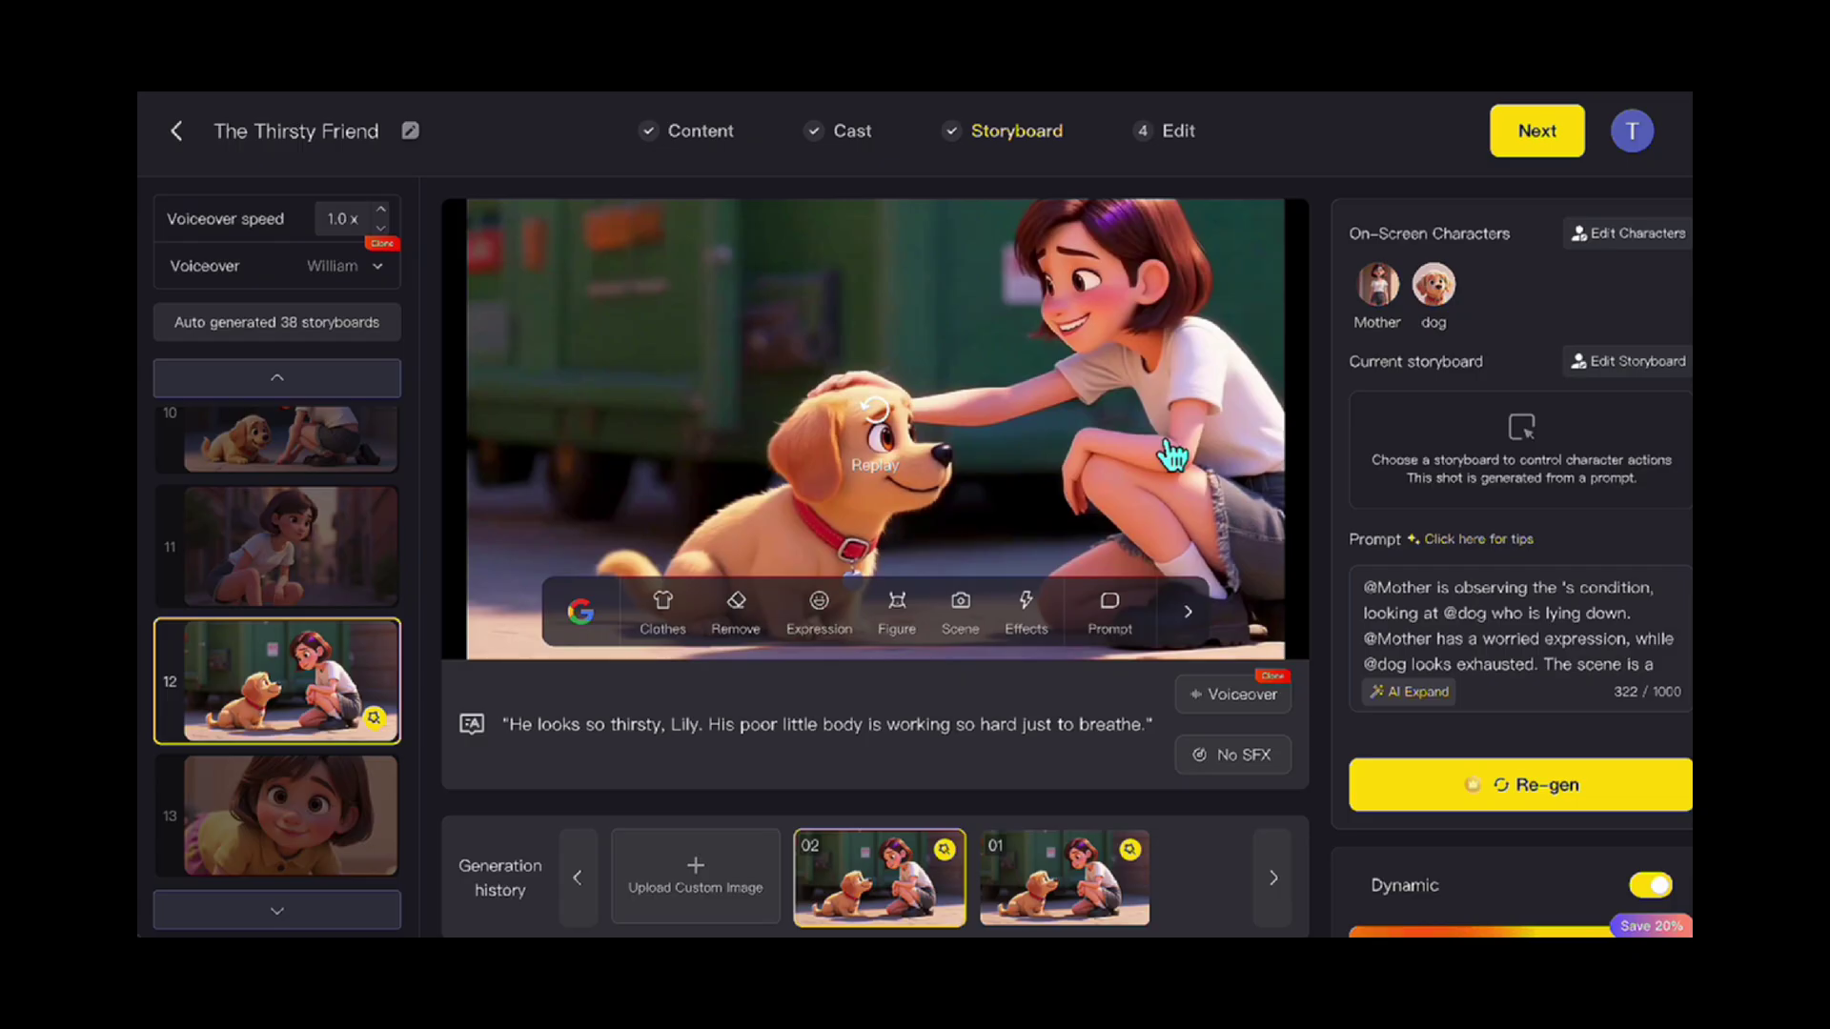
{"action": "left_click", "coordinate": [865, 420]}
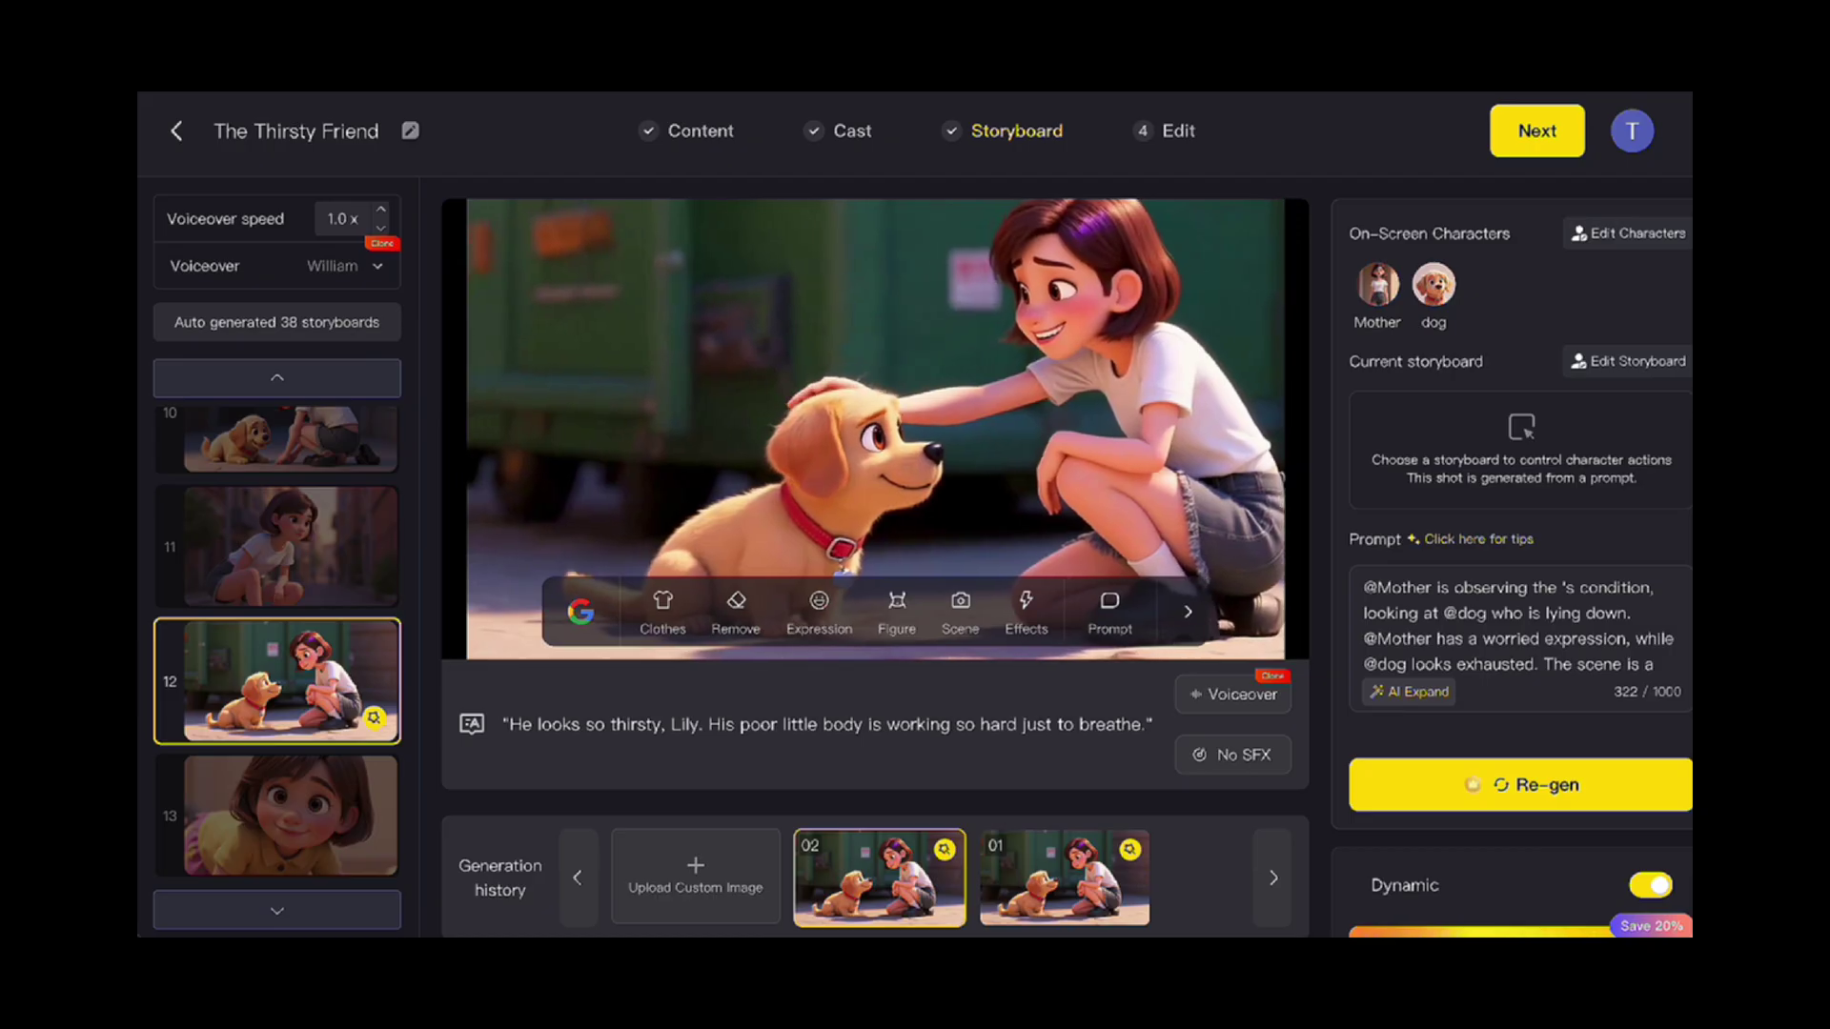
{"action": "scroll", "coordinate": [294, 492], "scroll_direction": "up", "scroll_amount": 10}
Batch-animate all remaining storyboards, starting from scene 01, with KLing 1.6.
{"action": "left_click", "coordinate": [298, 477]}
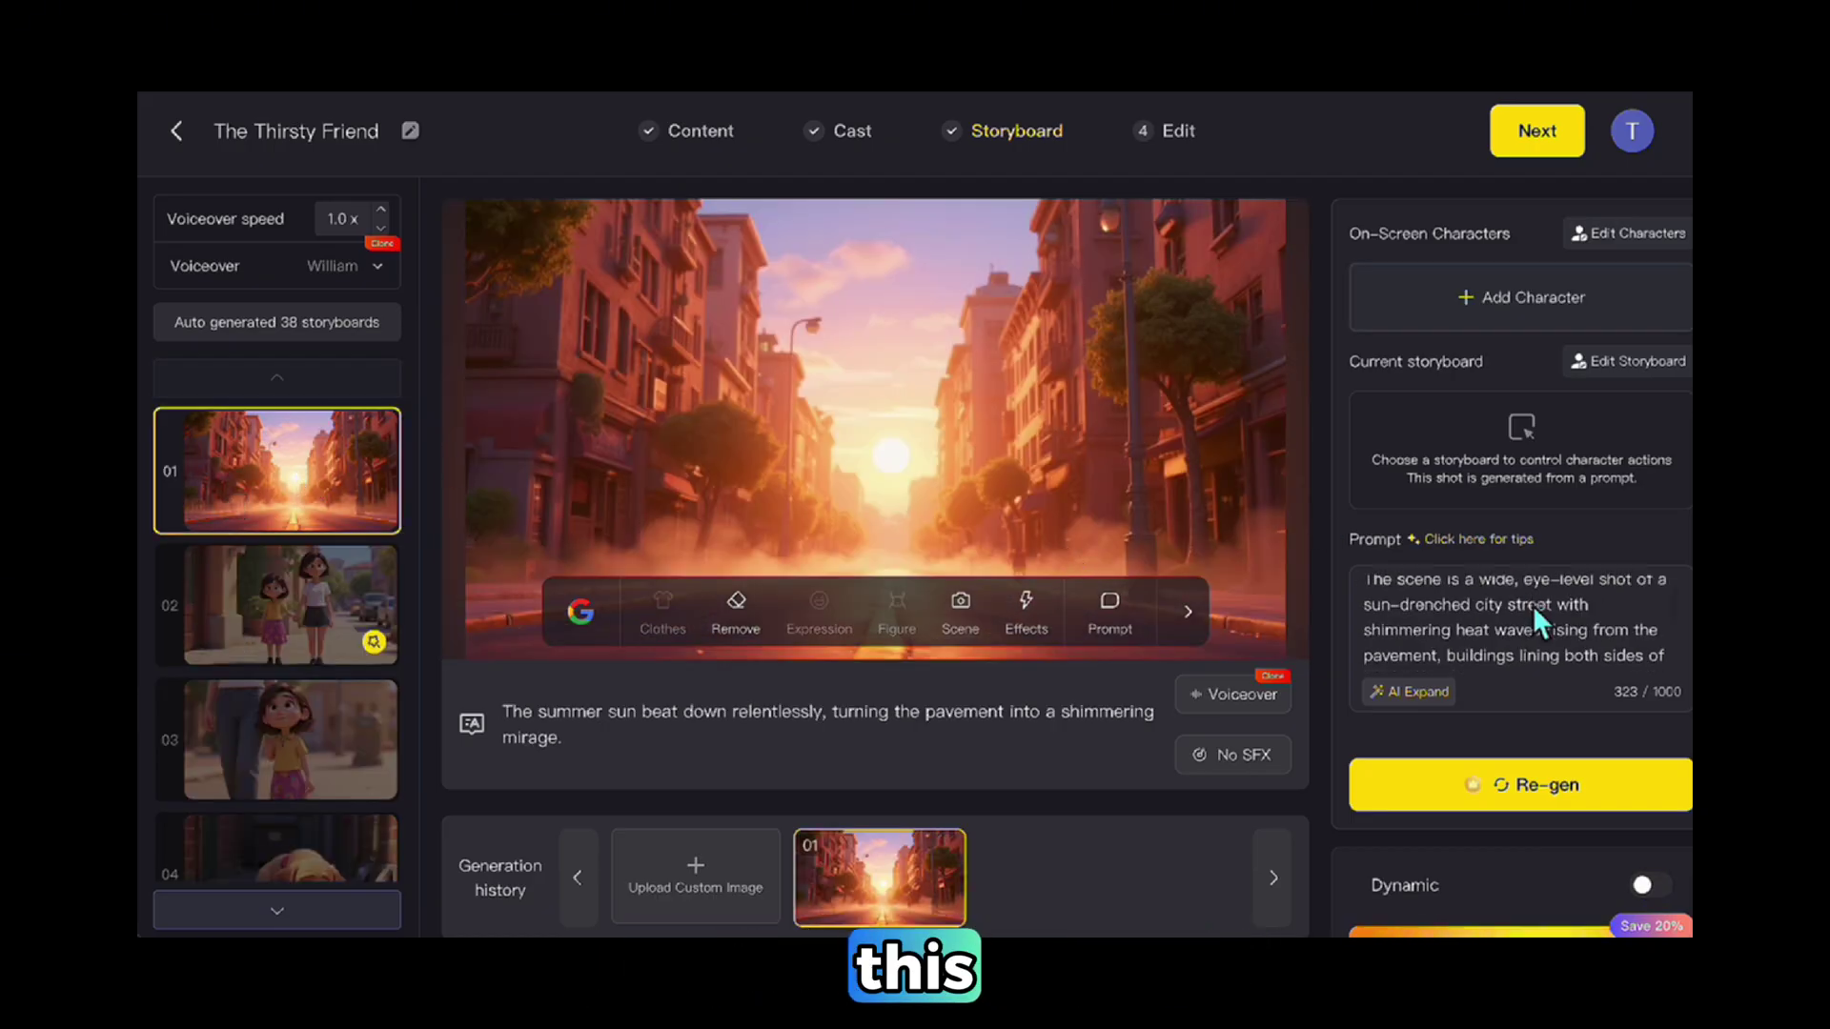
{"action": "scroll", "coordinate": [1532, 605], "scroll_direction": "down", "scroll_amount": 3}
{"action": "scroll", "coordinate": [1492, 810], "scroll_direction": "down", "scroll_amount": 2}
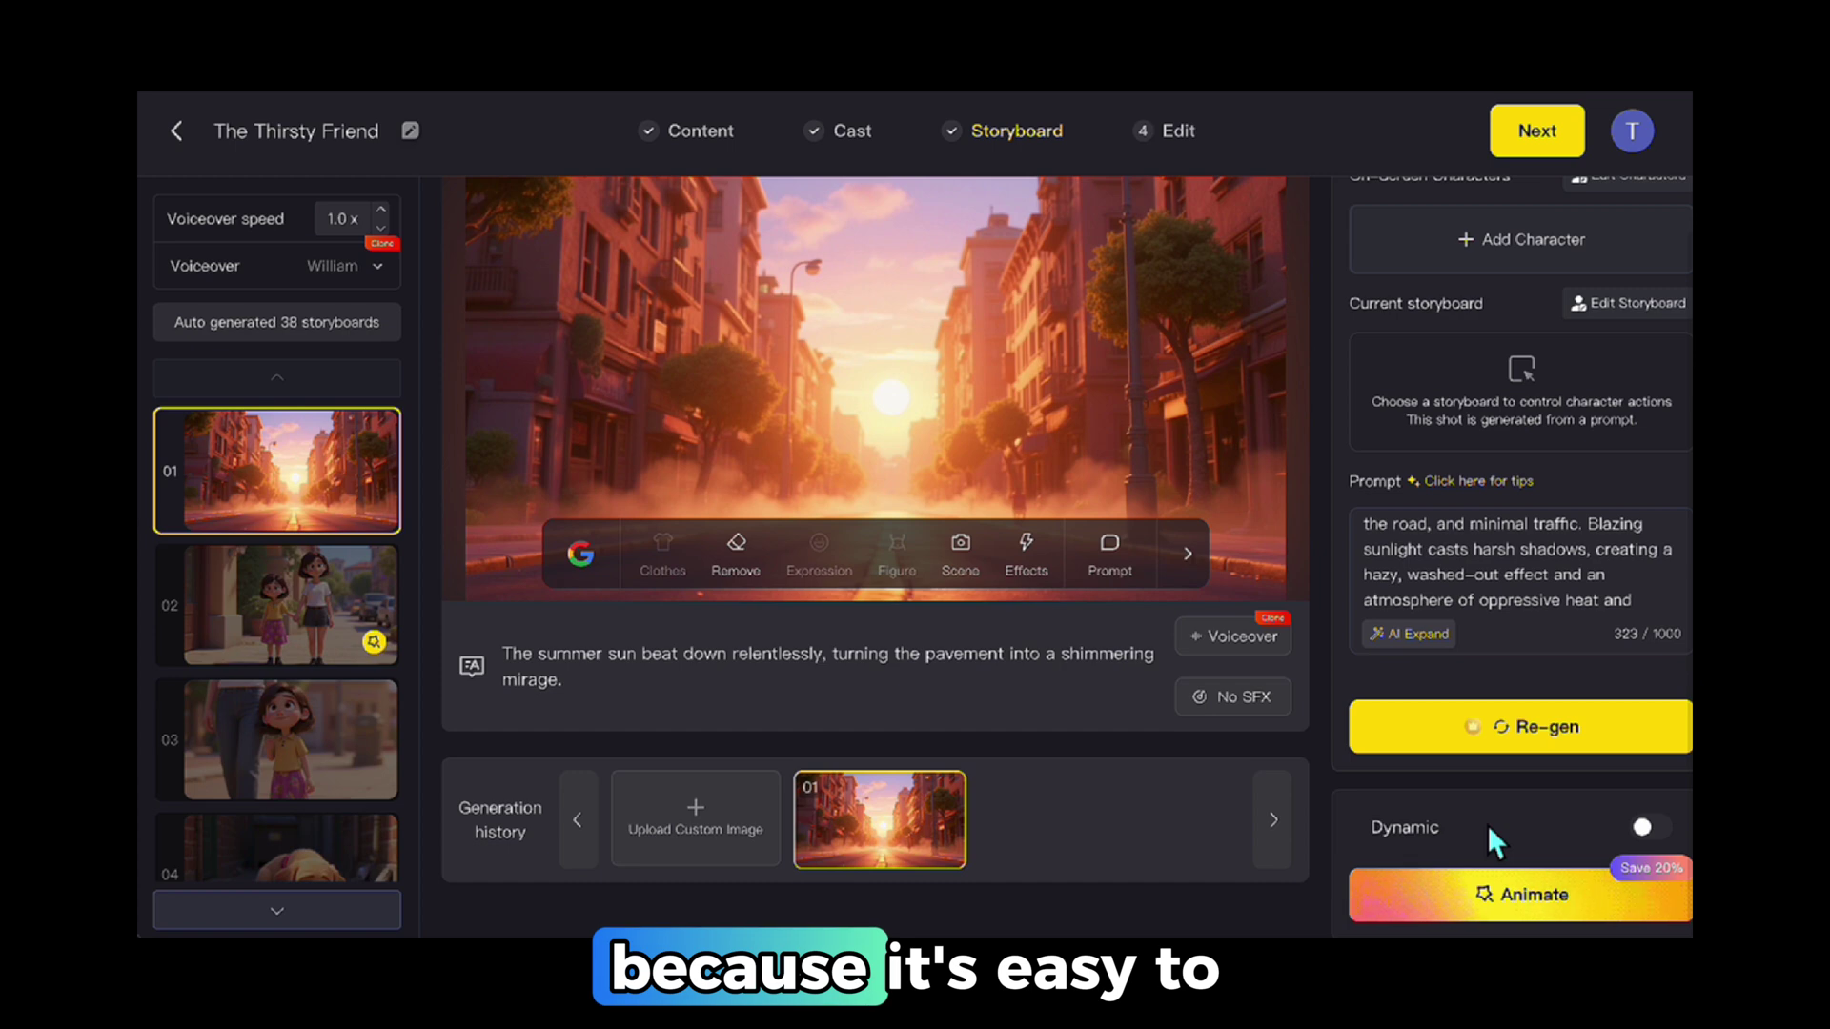
{"action": "left_click", "coordinate": [1475, 906]}
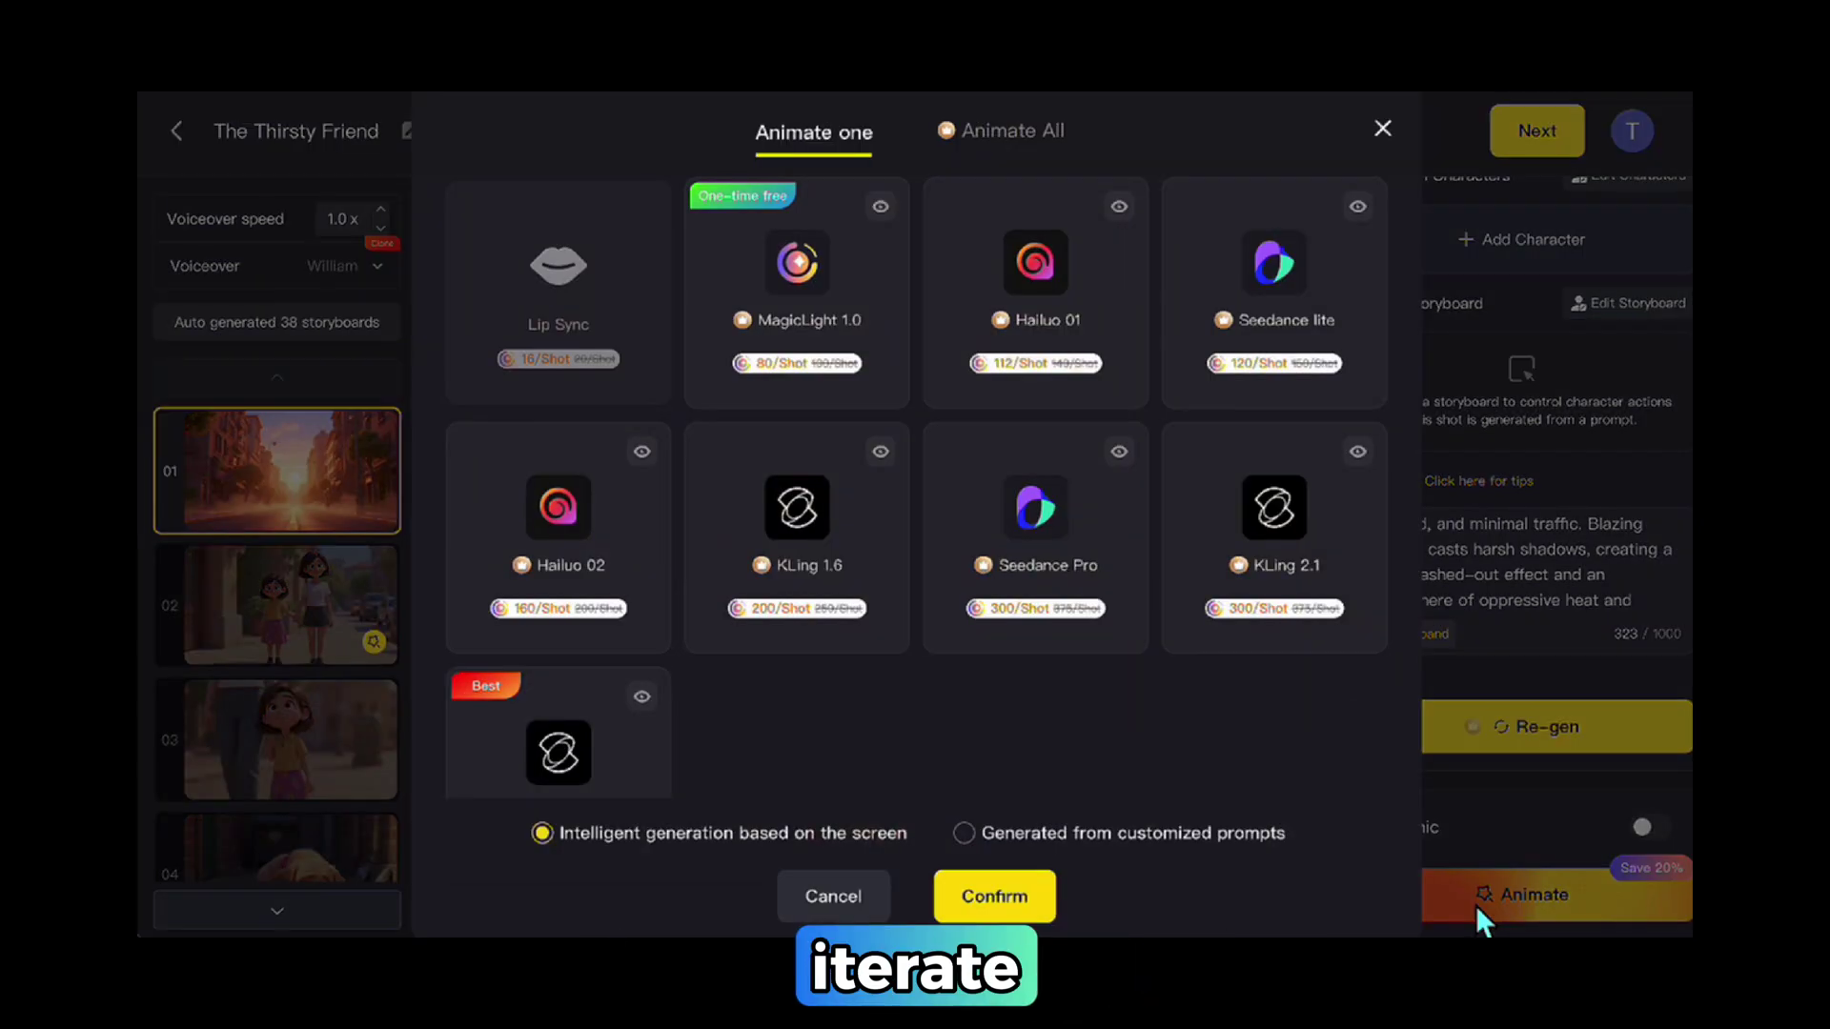
{"action": "left_click", "coordinate": [1038, 139]}
{"action": "scroll", "coordinate": [997, 476], "scroll_direction": "down", "scroll_amount": 10}
{"action": "scroll", "coordinate": [997, 476], "scroll_direction": "up", "scroll_amount": 10}
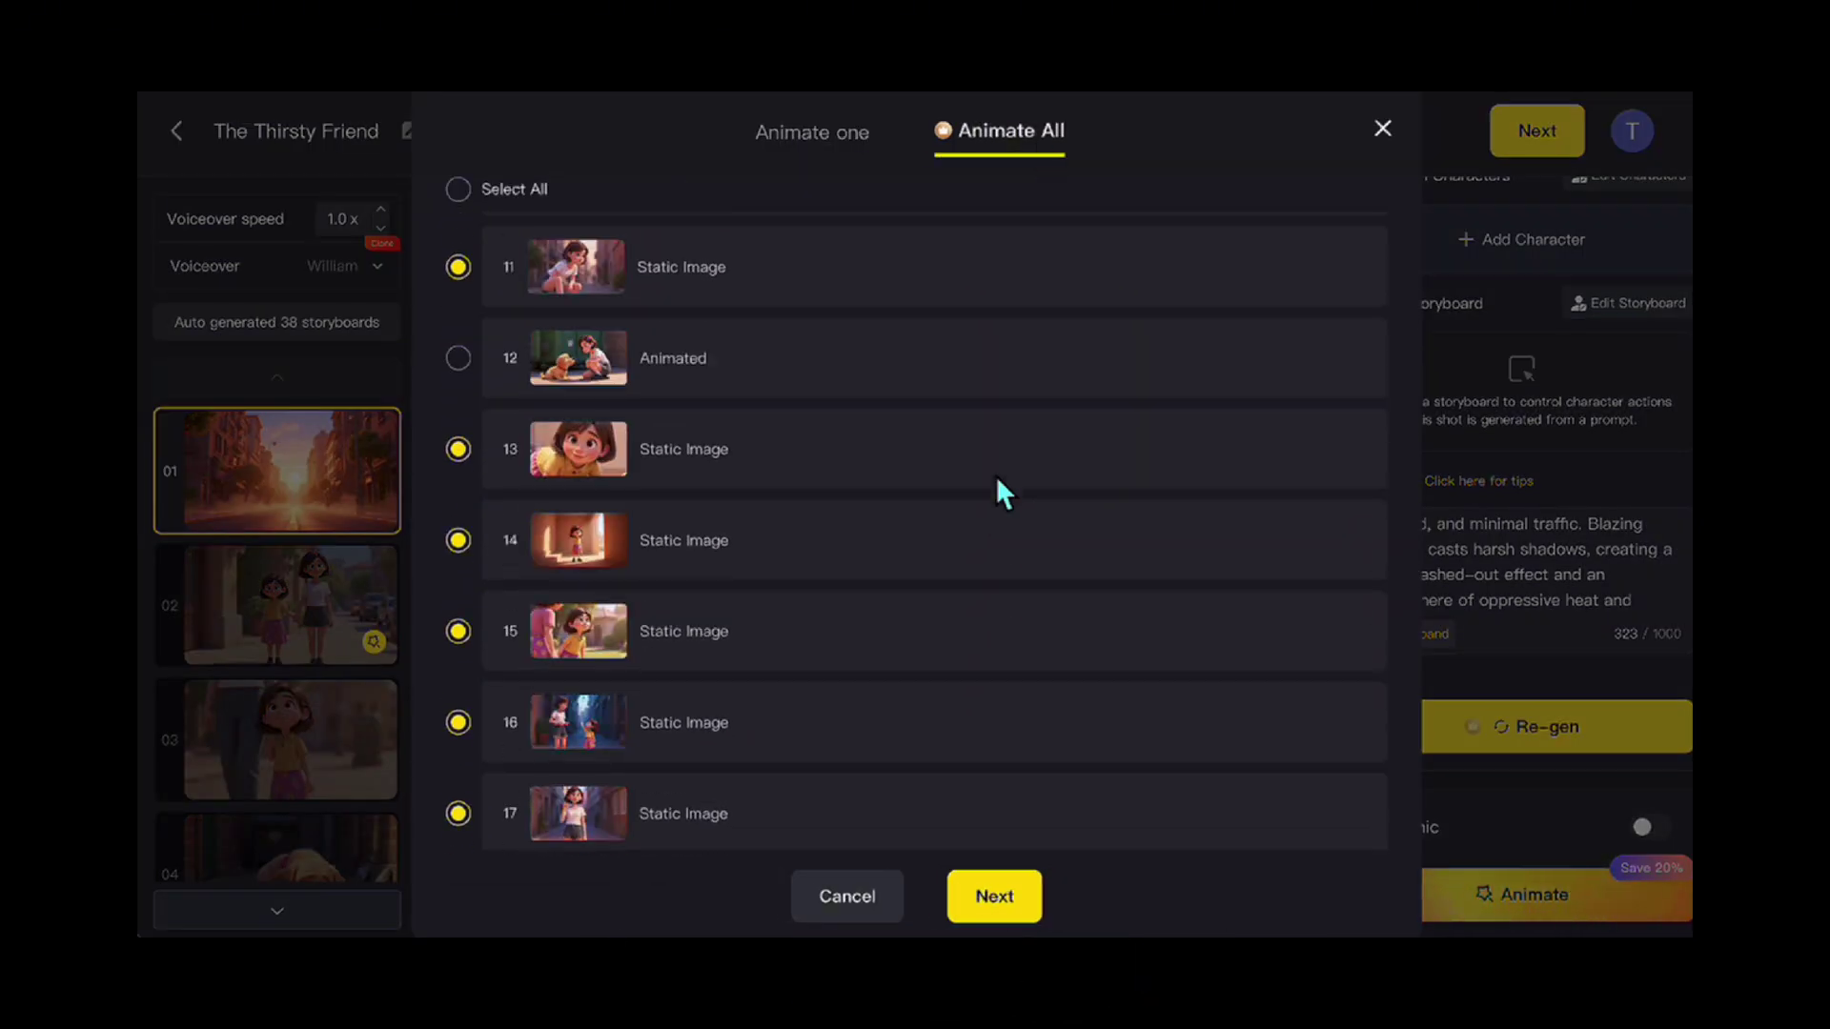
{"action": "left_click", "coordinate": [1012, 898]}
{"action": "scroll", "coordinate": [843, 500], "scroll_direction": "down", "scroll_amount": 2}
{"action": "left_click", "coordinate": [843, 499]}
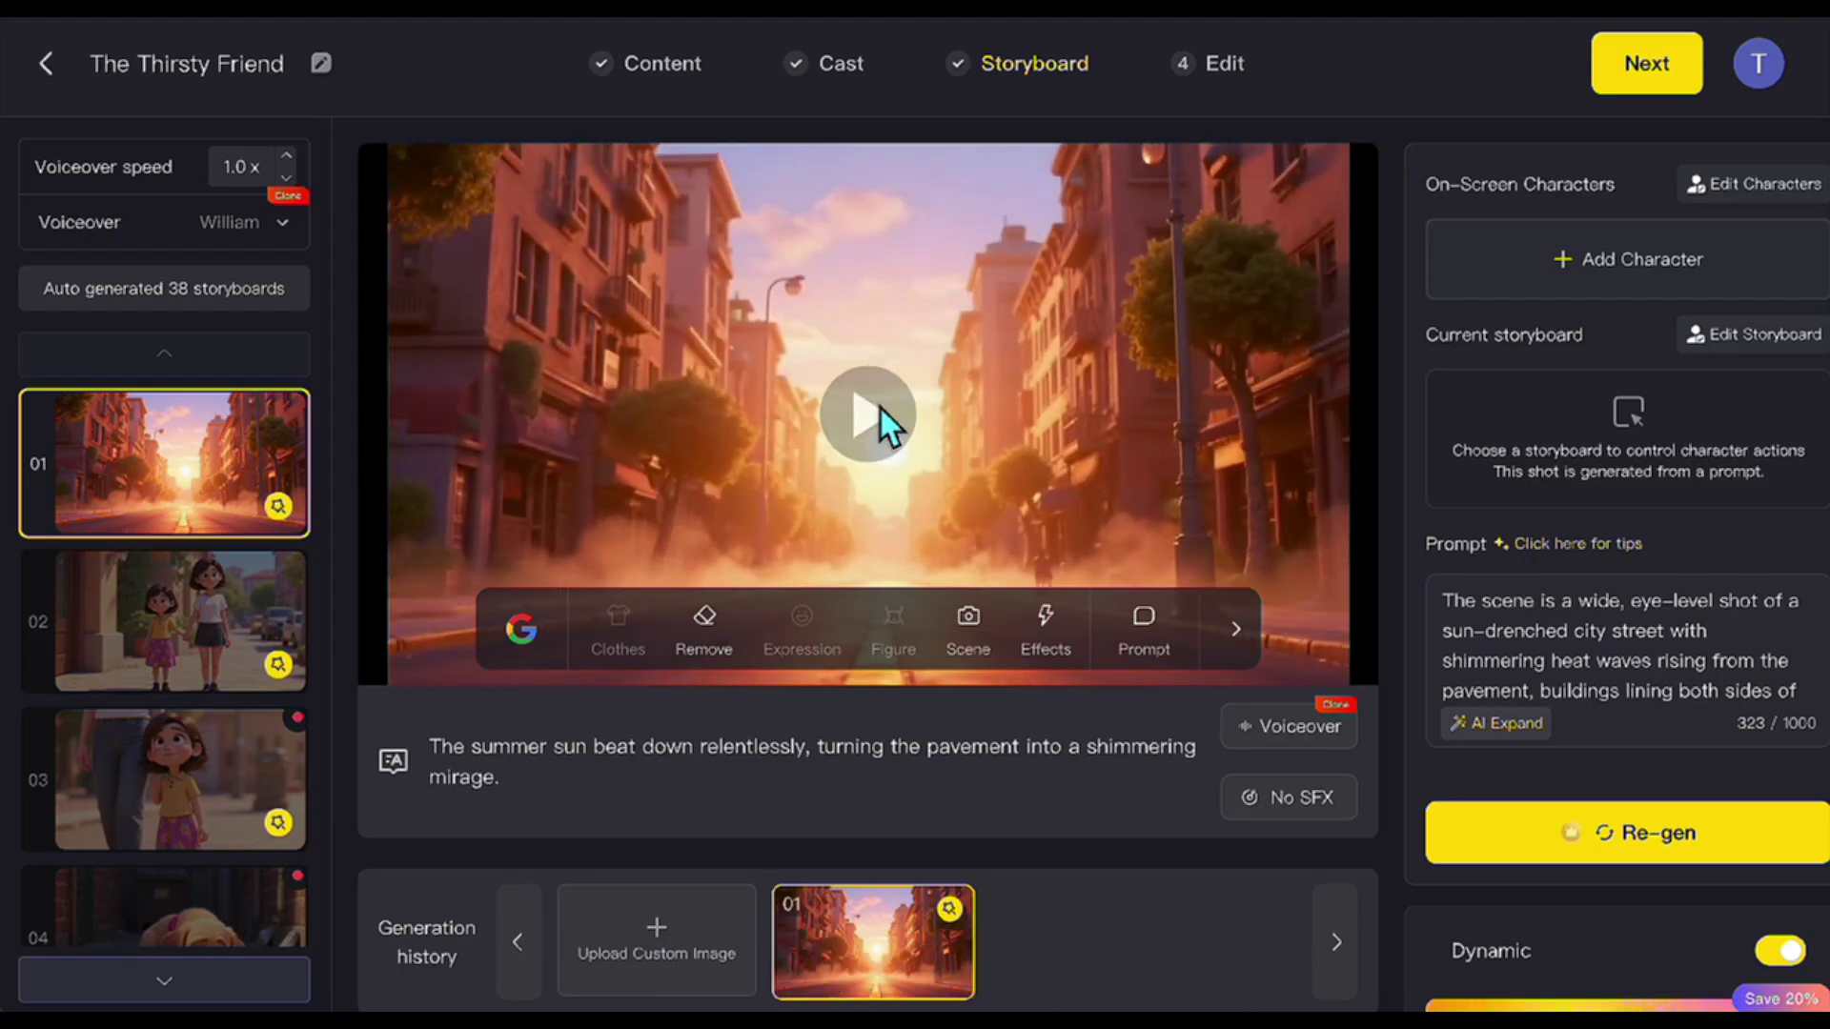
Play the animated sunset-street opening, then preview storyboard 19 of Lily's hat.
{"action": "left_click", "coordinate": [881, 410]}
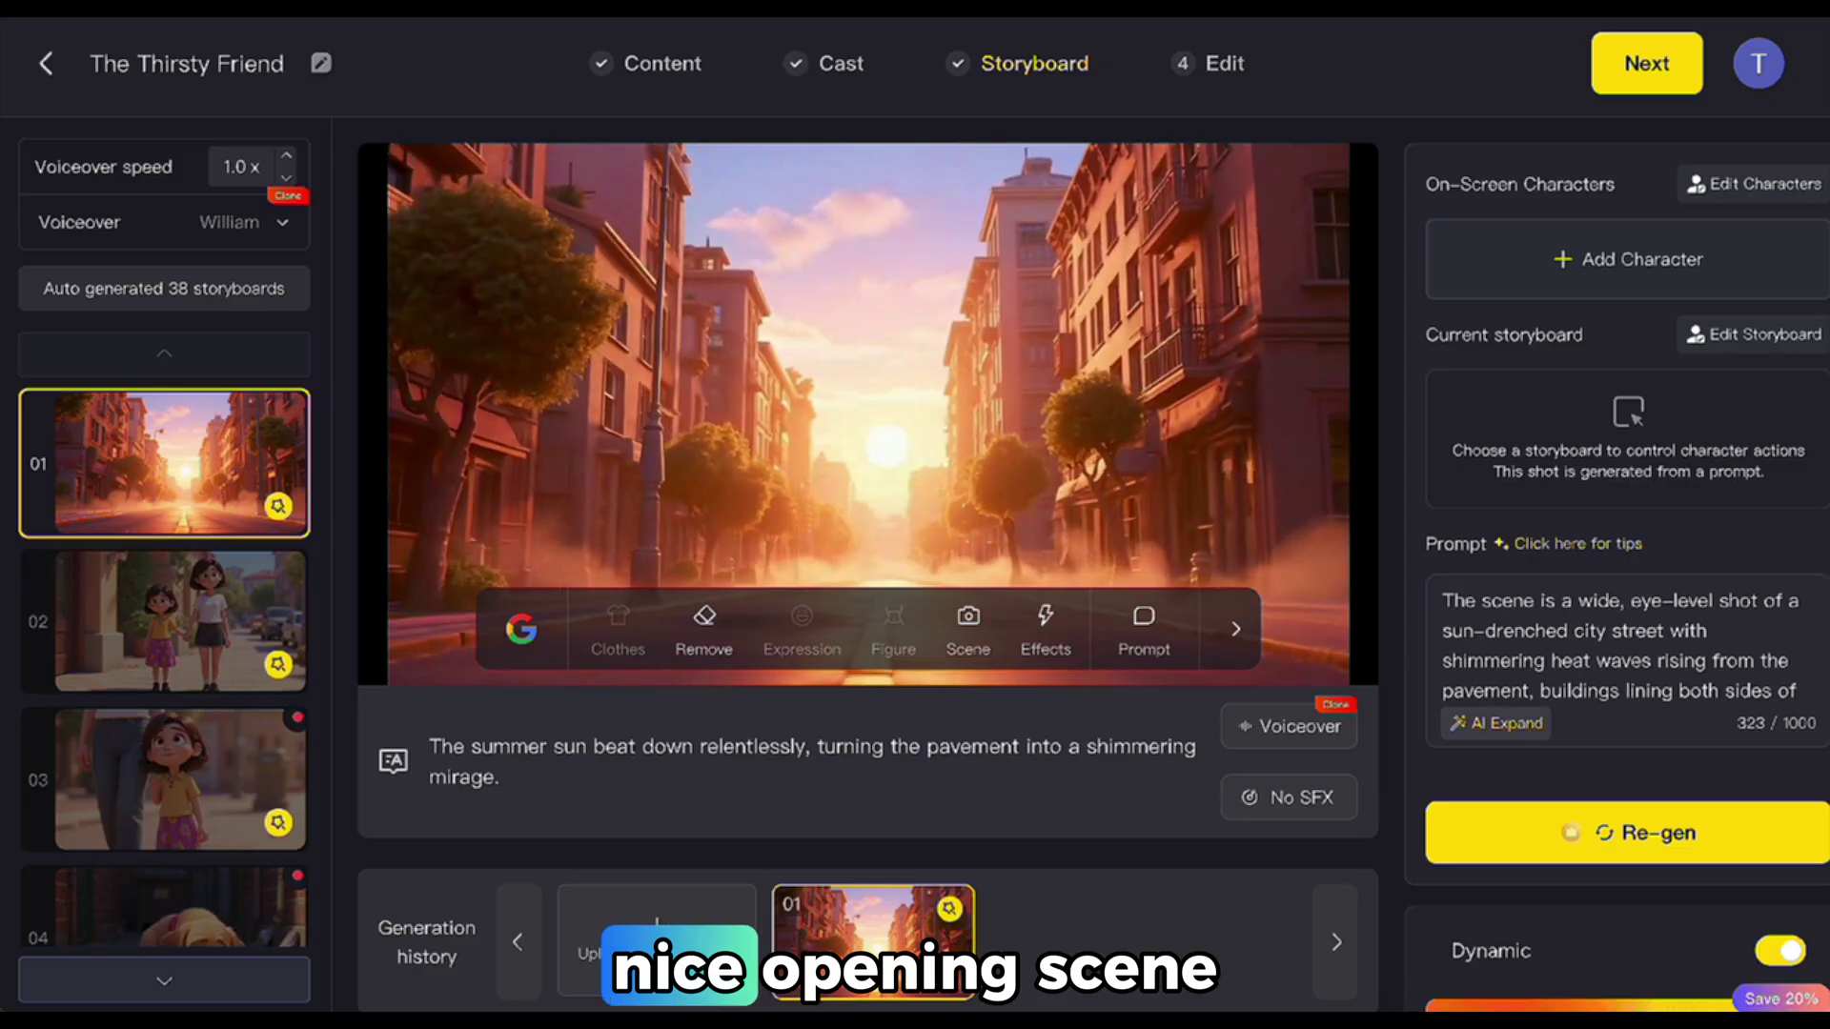
{"action": "scroll", "coordinate": [200, 529], "scroll_direction": "down", "scroll_amount": 1}
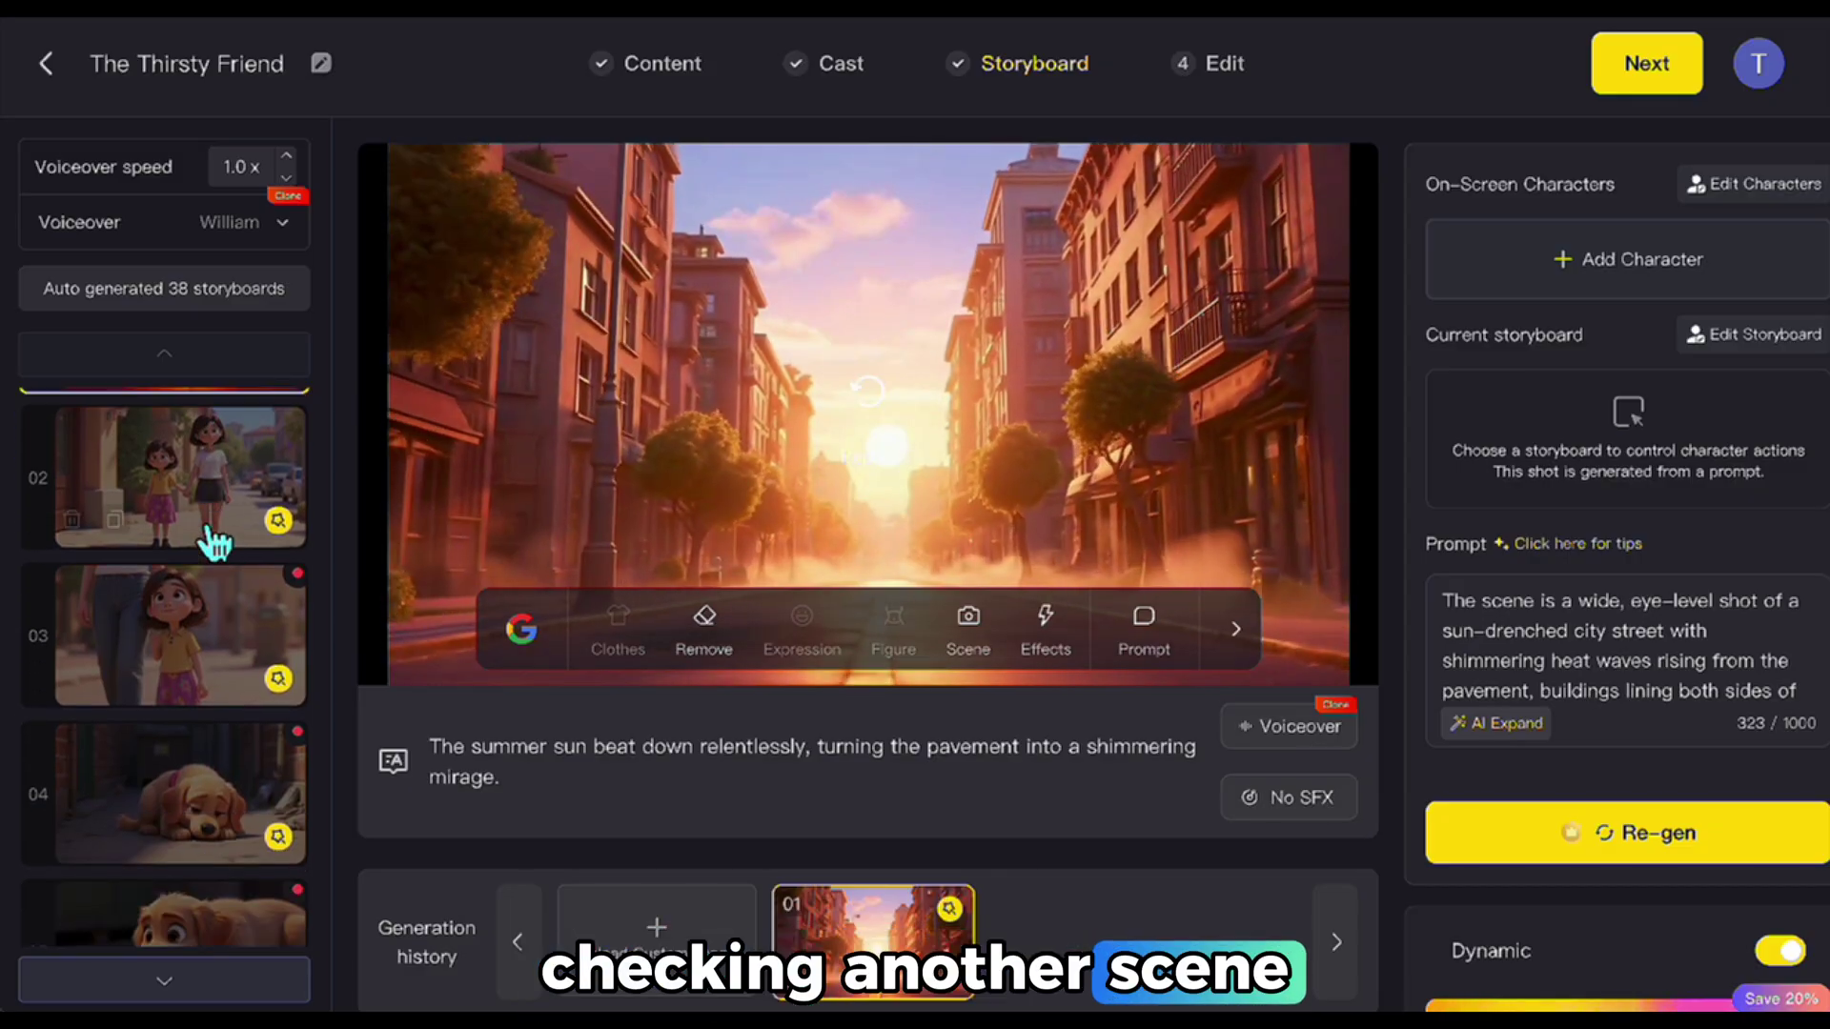
{"action": "scroll", "coordinate": [204, 531], "scroll_direction": "down", "scroll_amount": 15}
{"action": "left_click", "coordinate": [181, 629]}
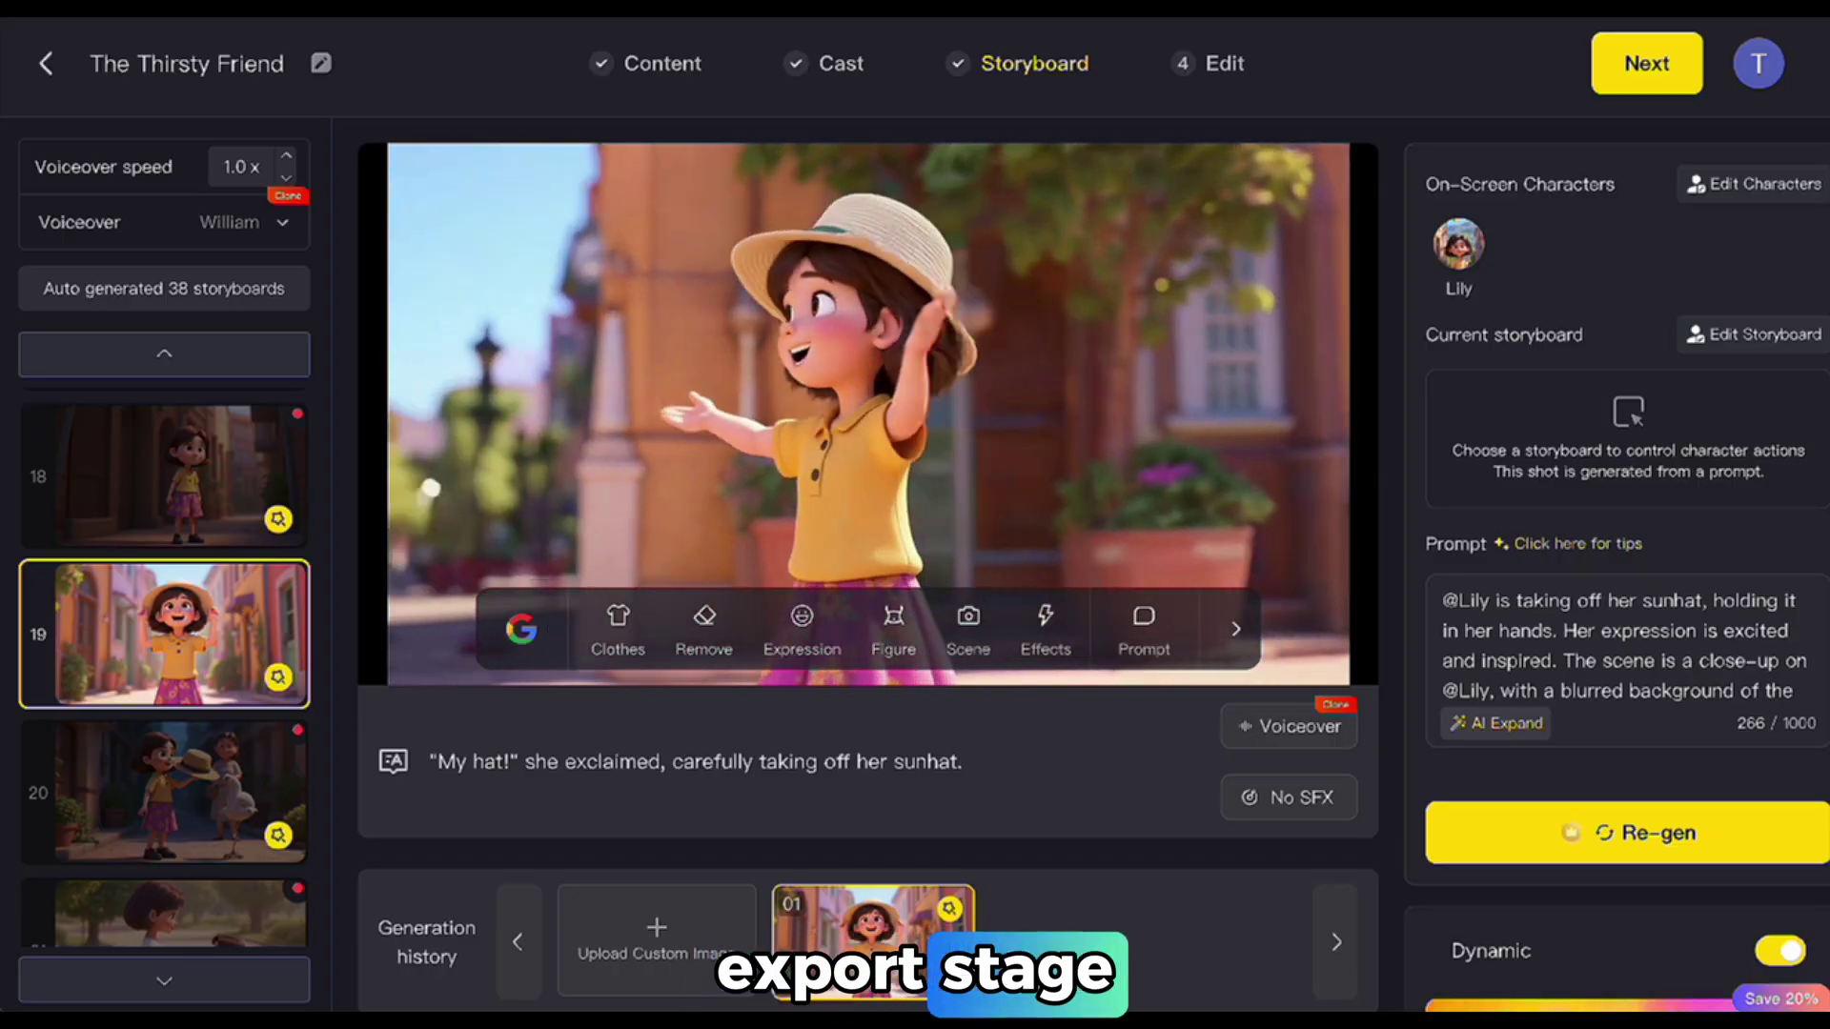
Set the lying-dog scene as the cover with the purple title style.
{"action": "left_click", "coordinate": [1633, 86]}
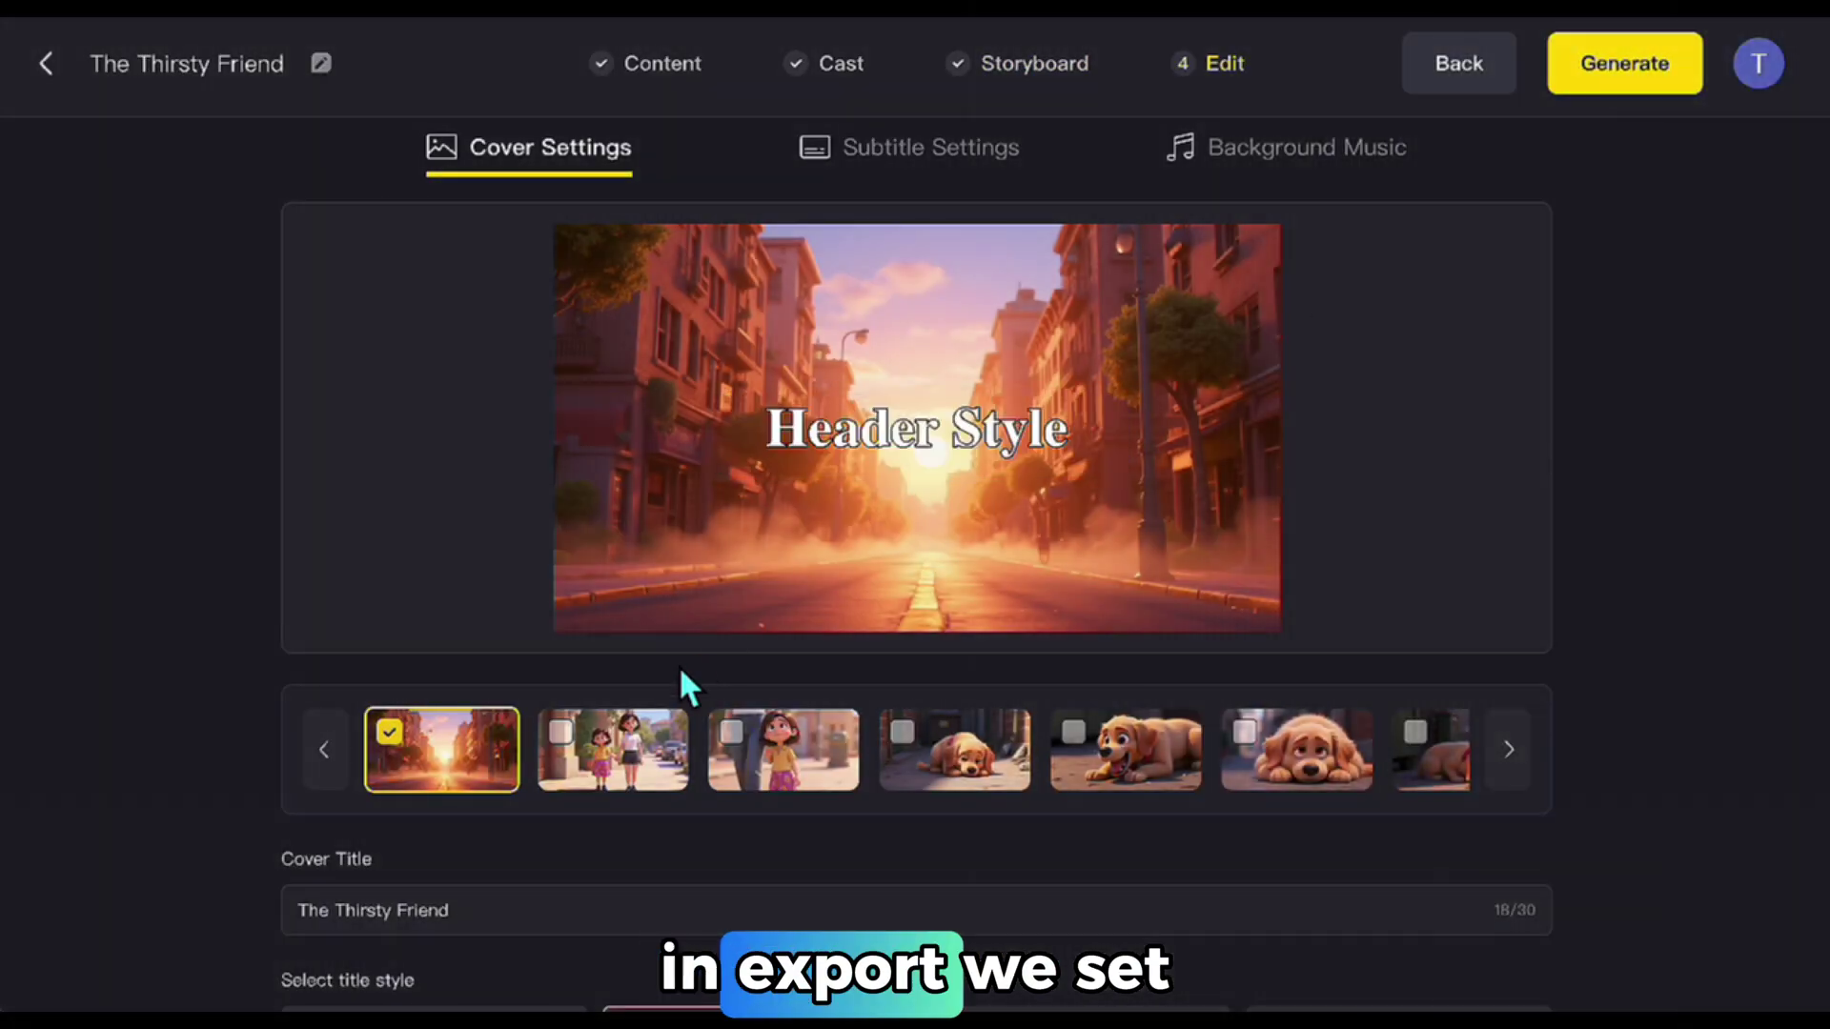
{"action": "left_click", "coordinate": [615, 749]}
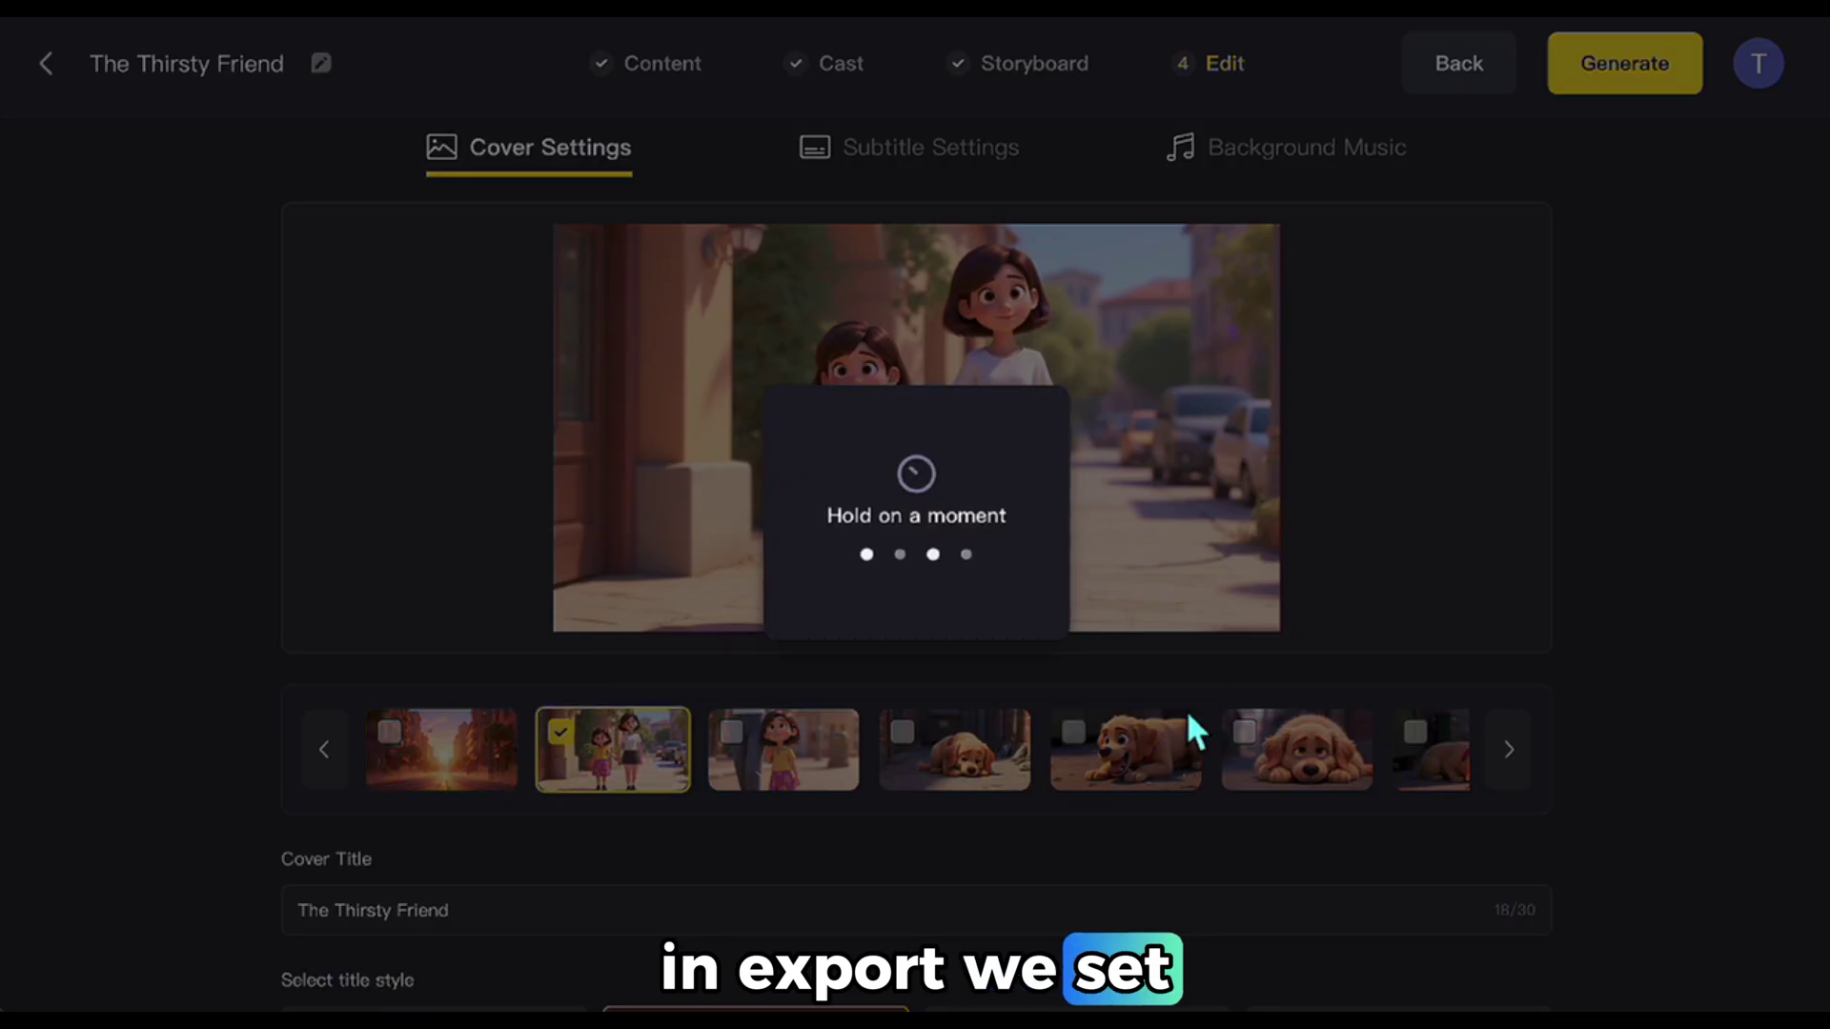
{"action": "left_click", "coordinate": [1010, 762]}
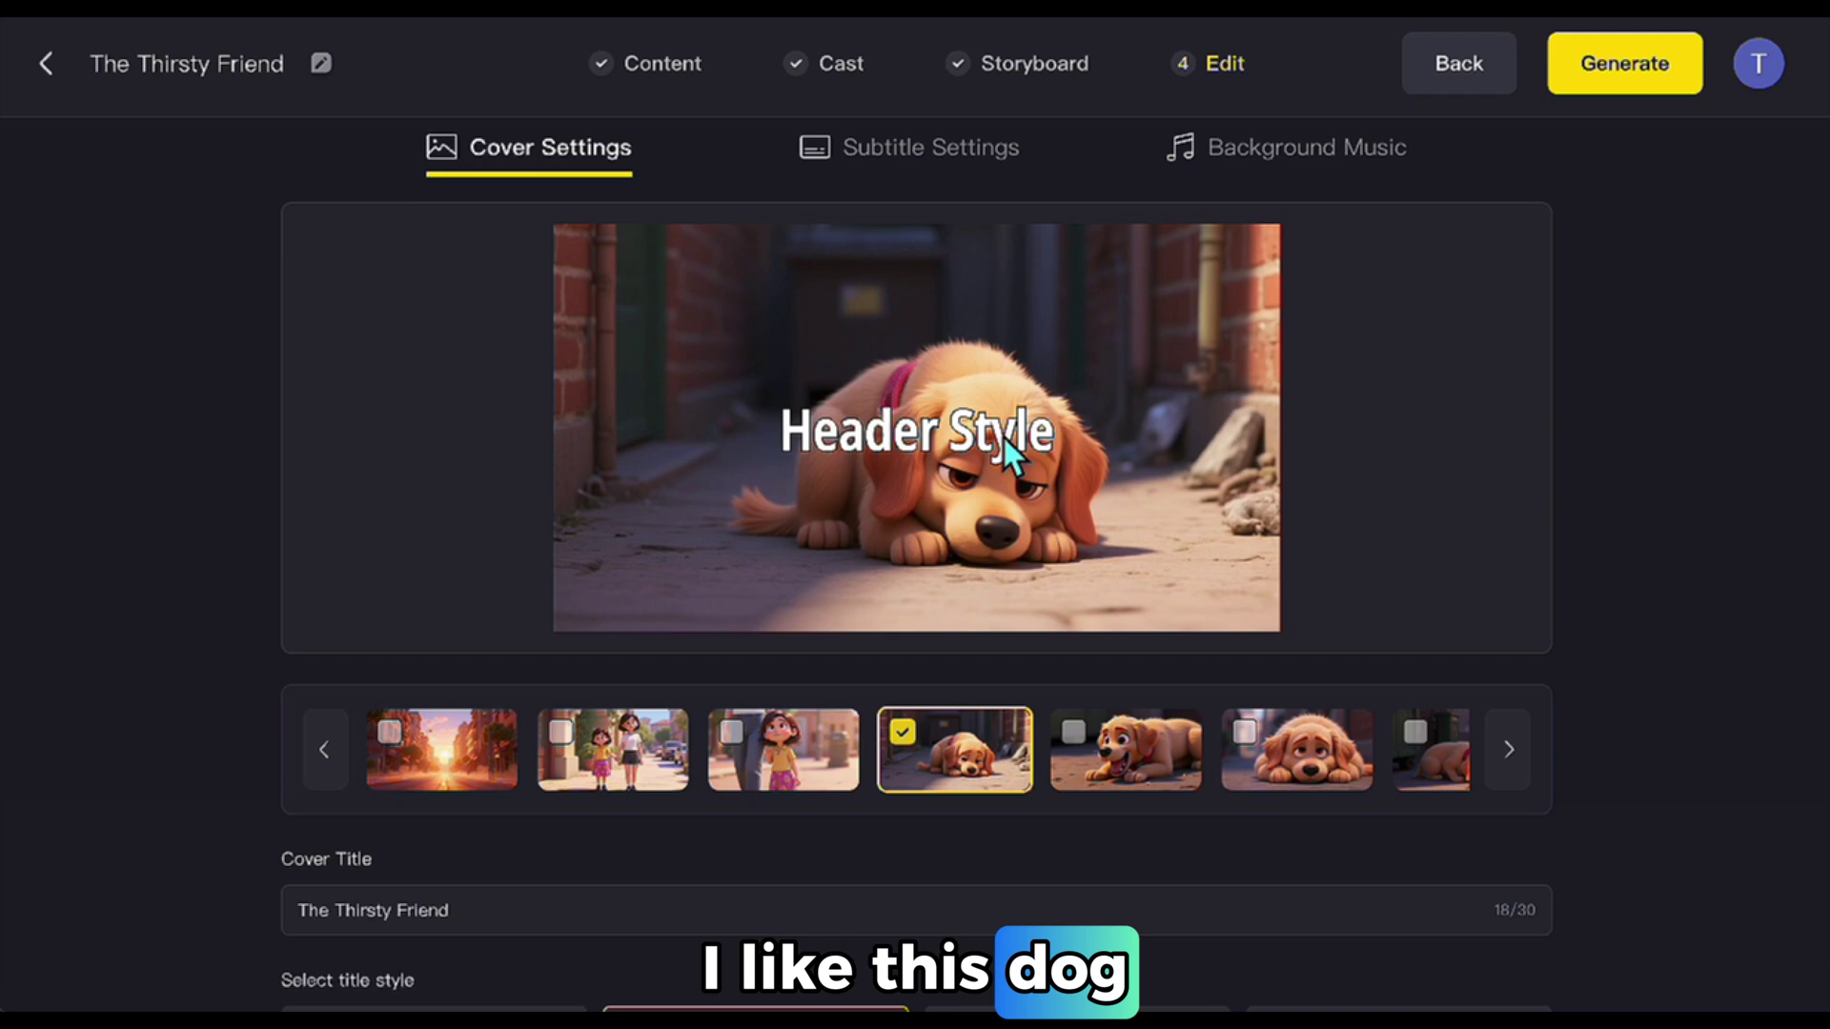
{"action": "scroll", "coordinate": [953, 808], "scroll_direction": "down", "scroll_amount": 2}
{"action": "left_click", "coordinate": [1279, 863]}
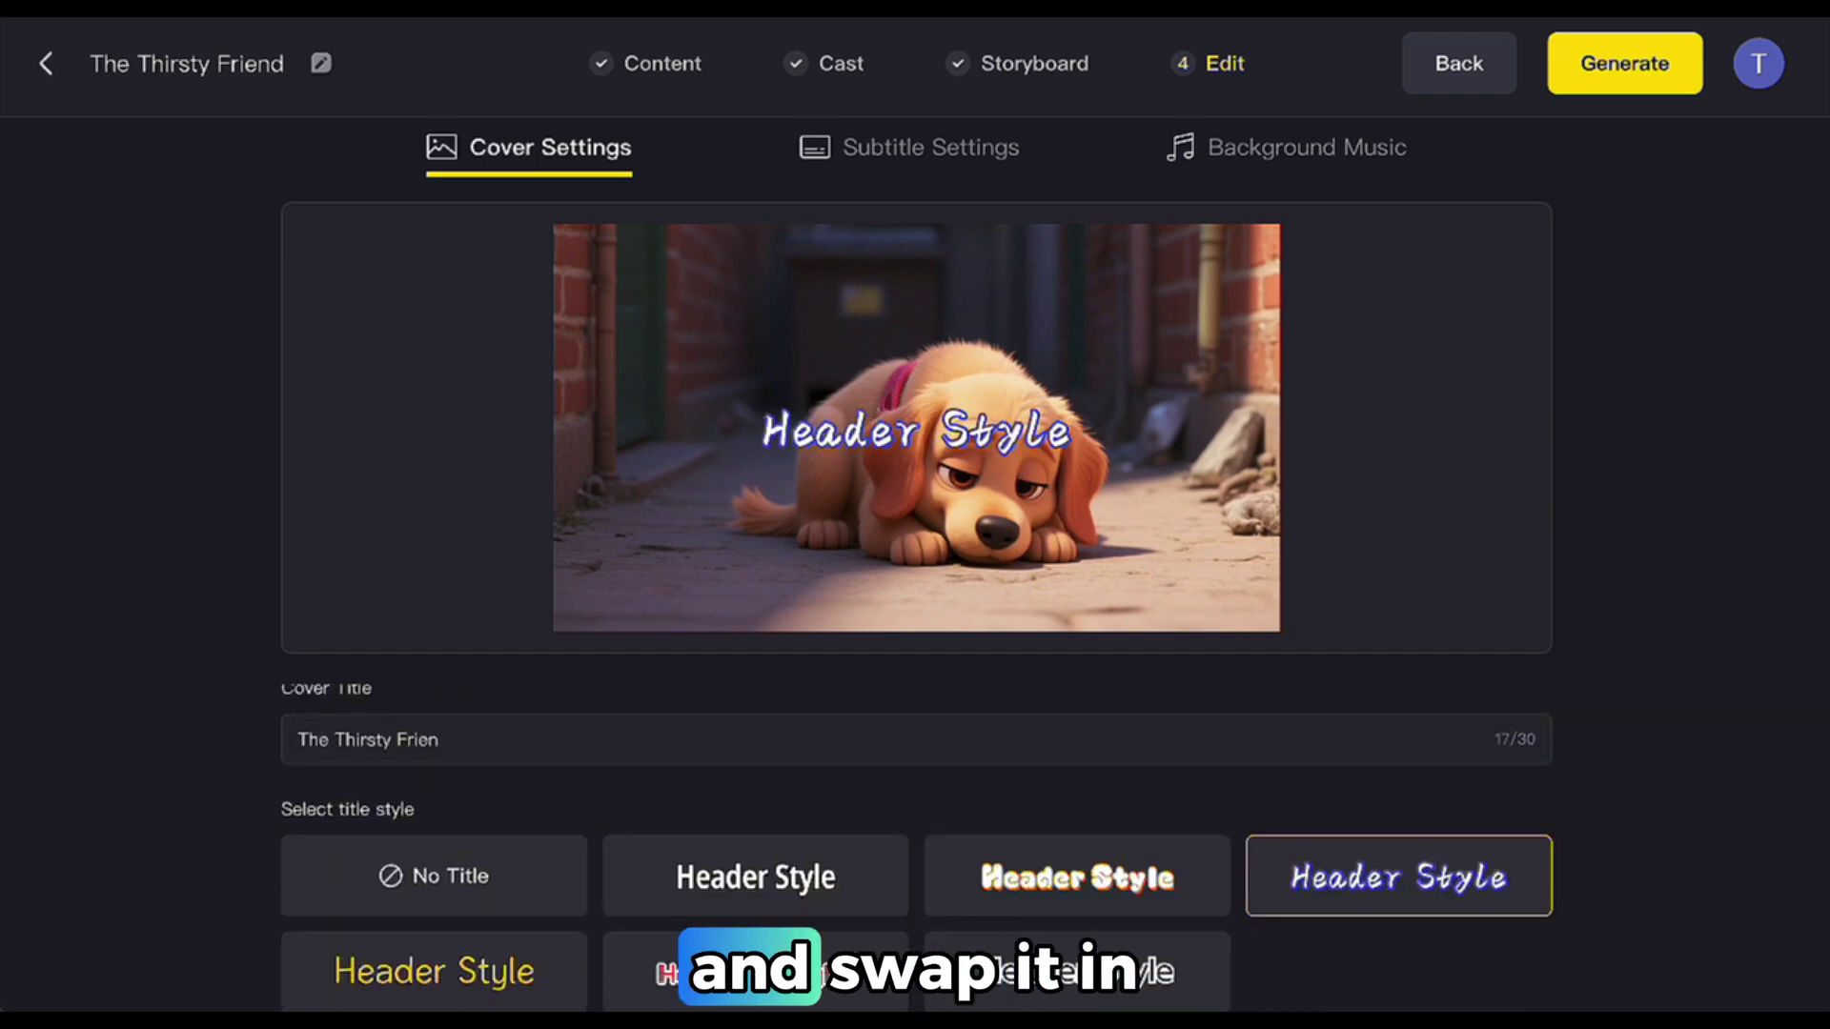
Choose the plain subtitle style after trying several, and bring up the background music choices.
{"action": "left_click", "coordinate": [939, 153]}
{"action": "left_click", "coordinate": [505, 866]}
{"action": "left_click", "coordinate": [806, 858]}
{"action": "left_click", "coordinate": [1070, 860]}
{"action": "left_click", "coordinate": [1297, 793]}
{"action": "left_click", "coordinate": [1163, 795]}
{"action": "left_click", "coordinate": [874, 790]}
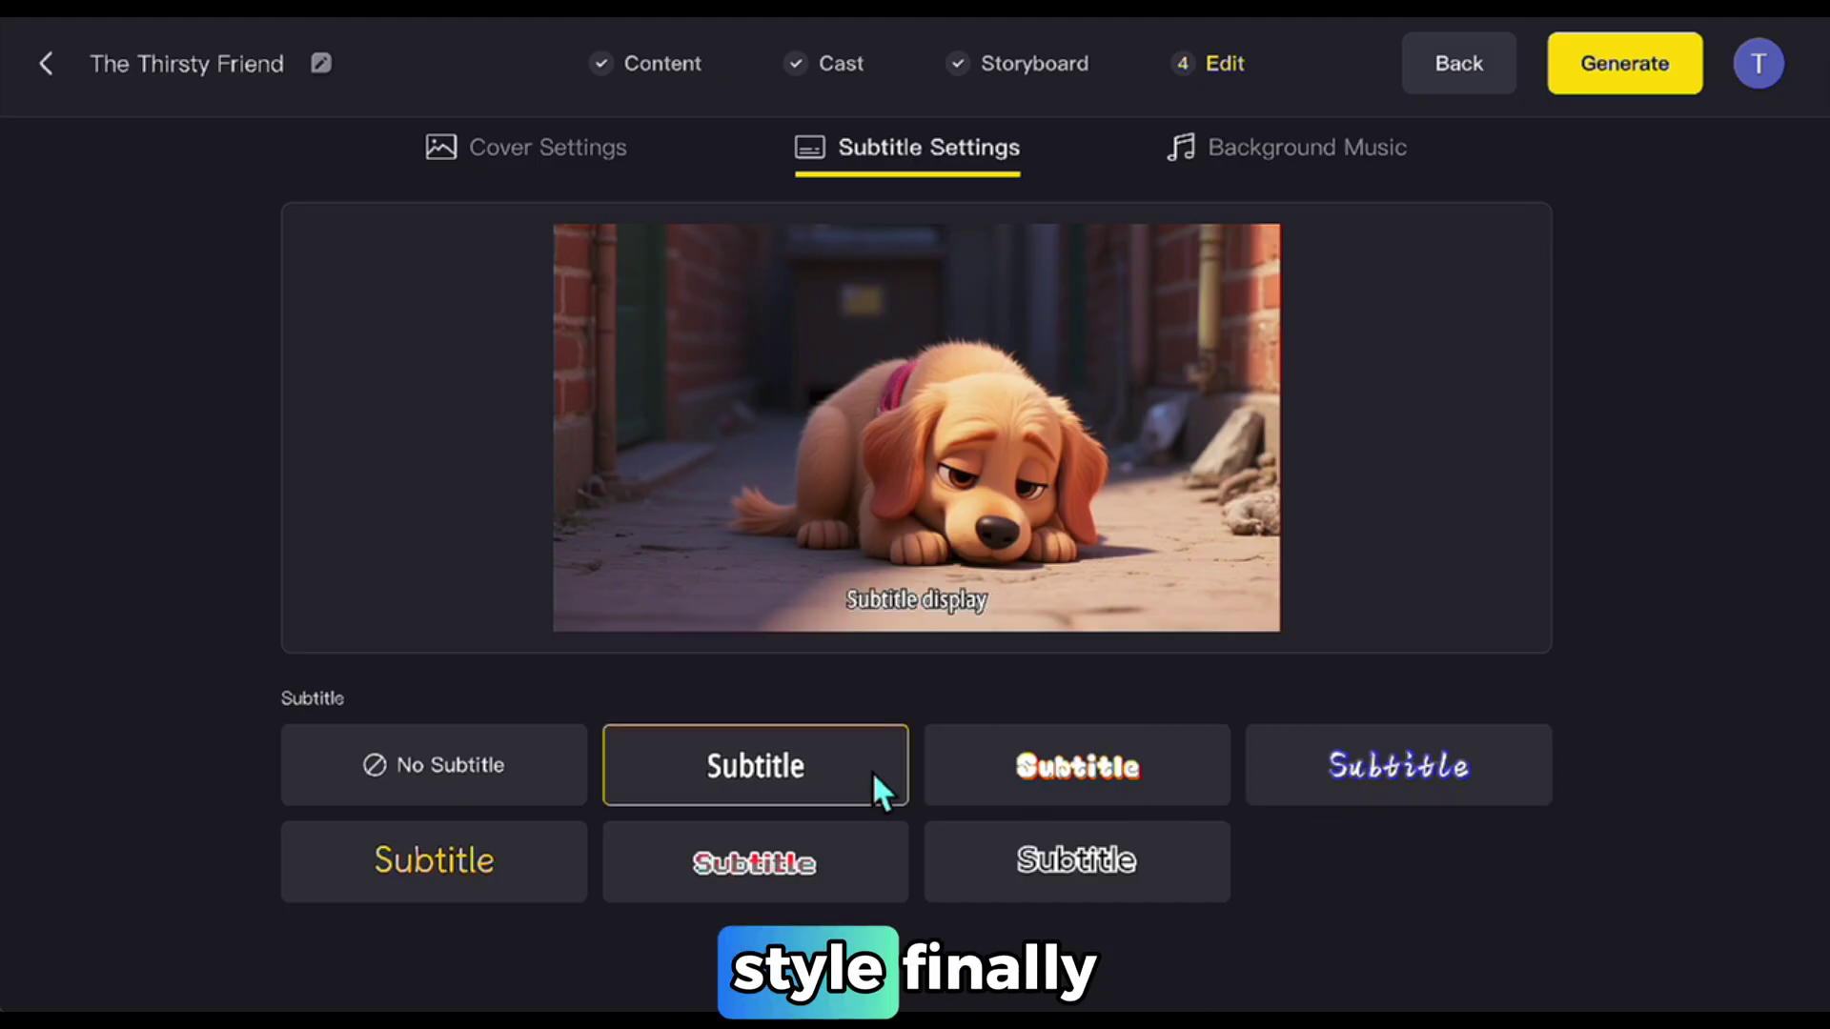
{"action": "left_click", "coordinate": [1309, 155]}
{"action": "scroll", "coordinate": [1464, 525], "scroll_direction": "down", "scroll_amount": 4}
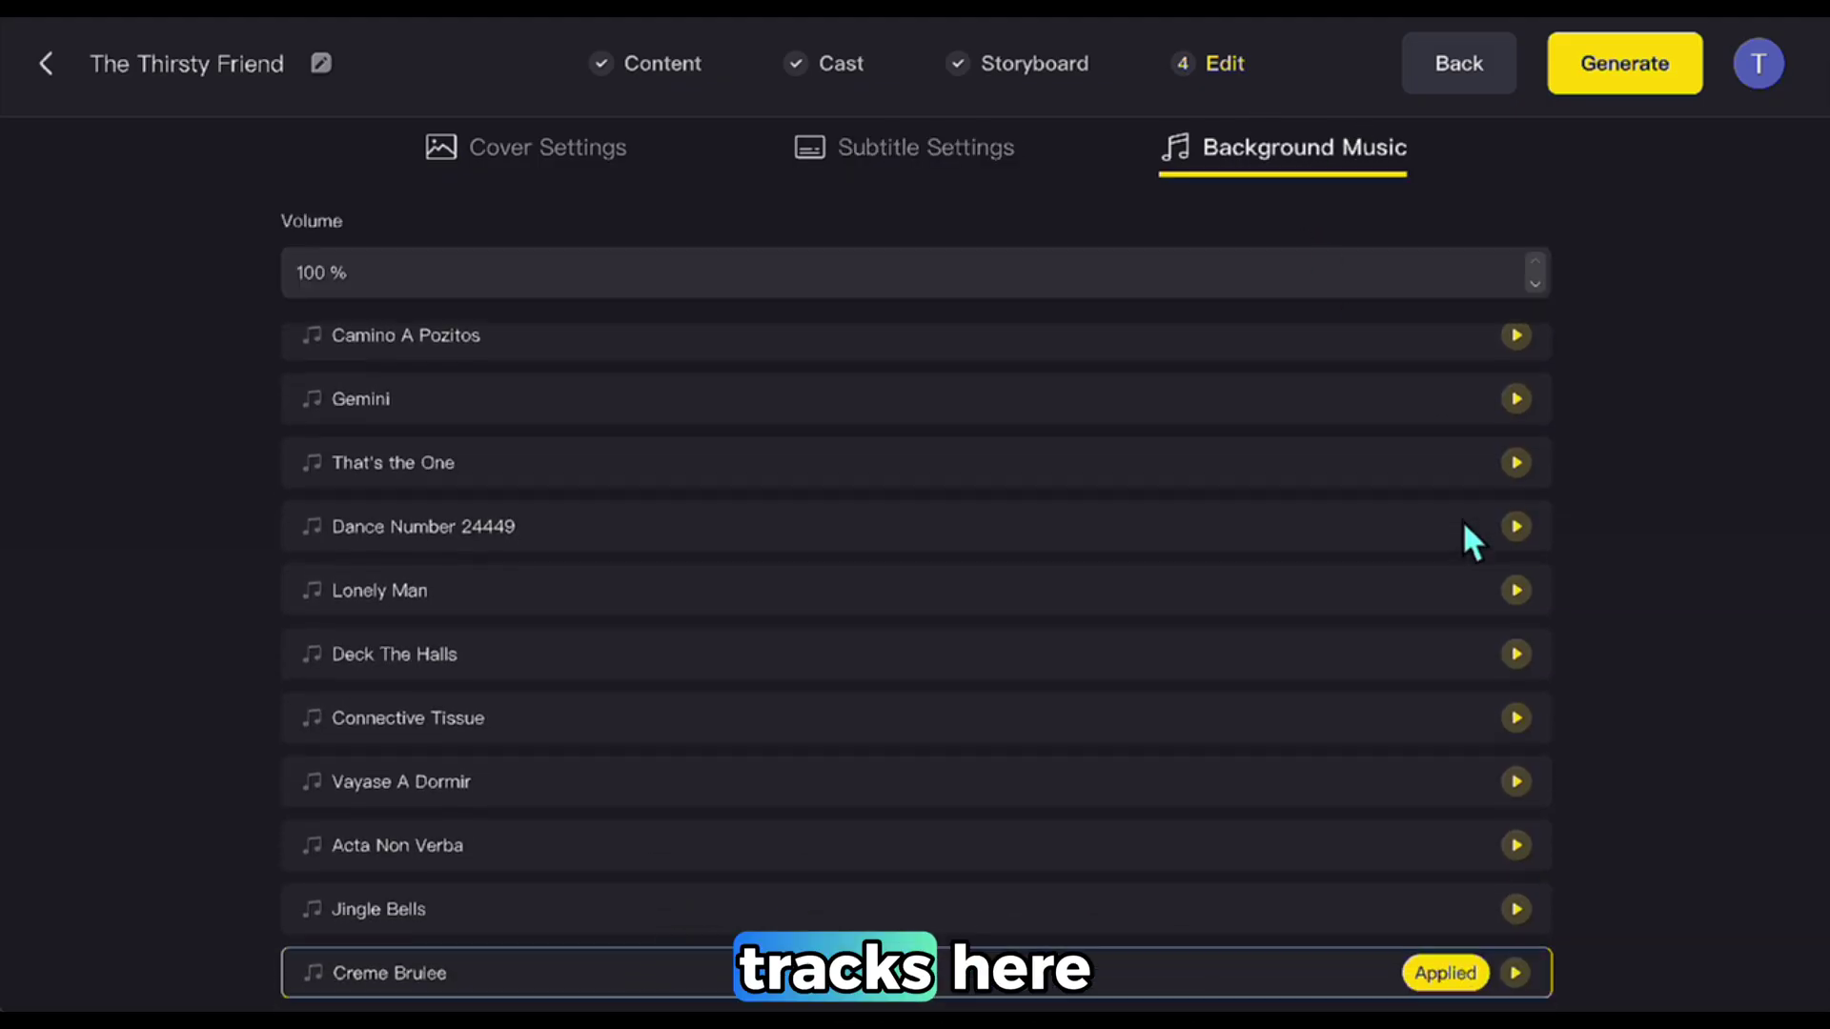